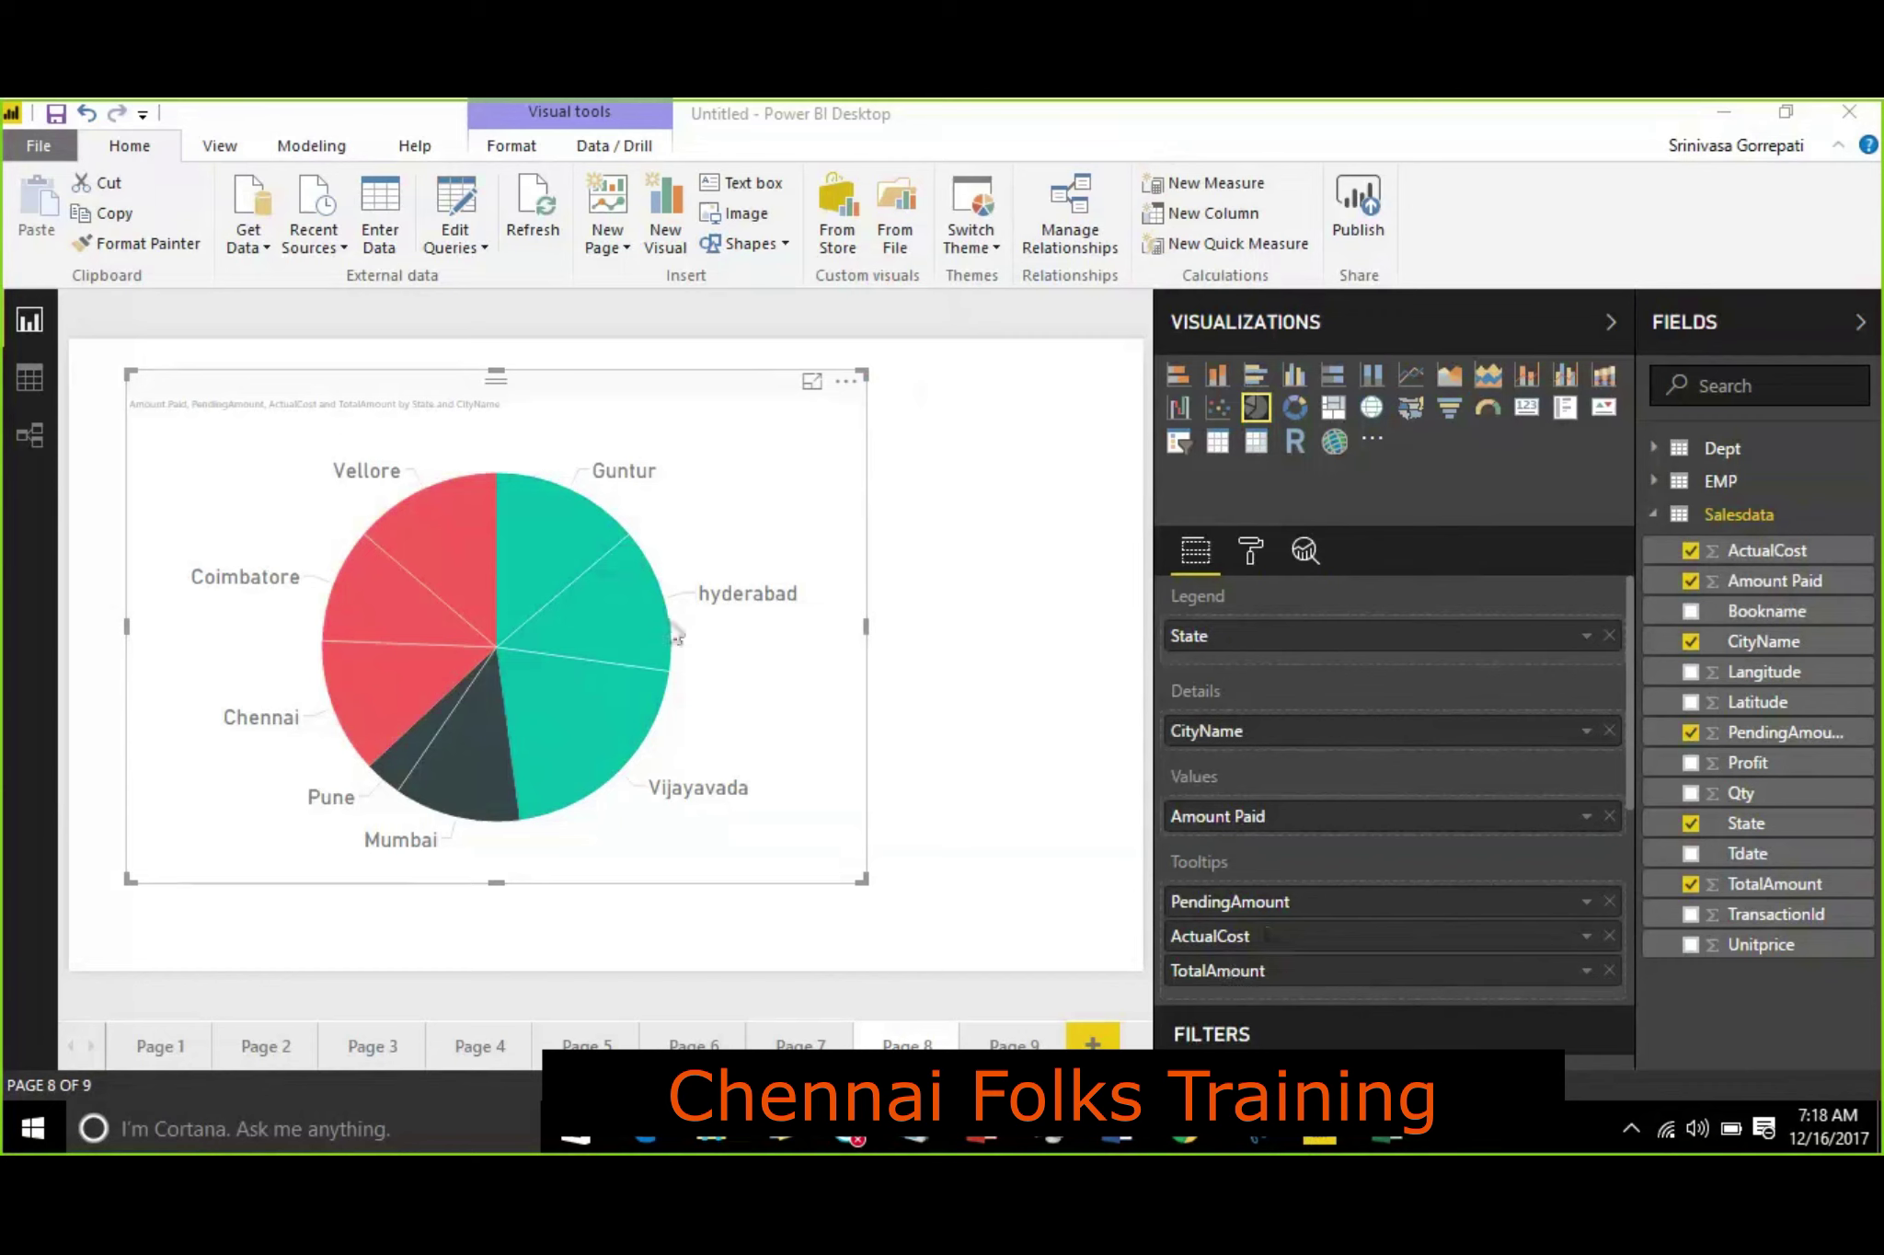
Step: Switch to the Notepad notes, append "--yes" to the "2d--->more than one m will not be possible" line, and return to Power BI Desktop
mouse_move(563, 543)
click(923, 1141)
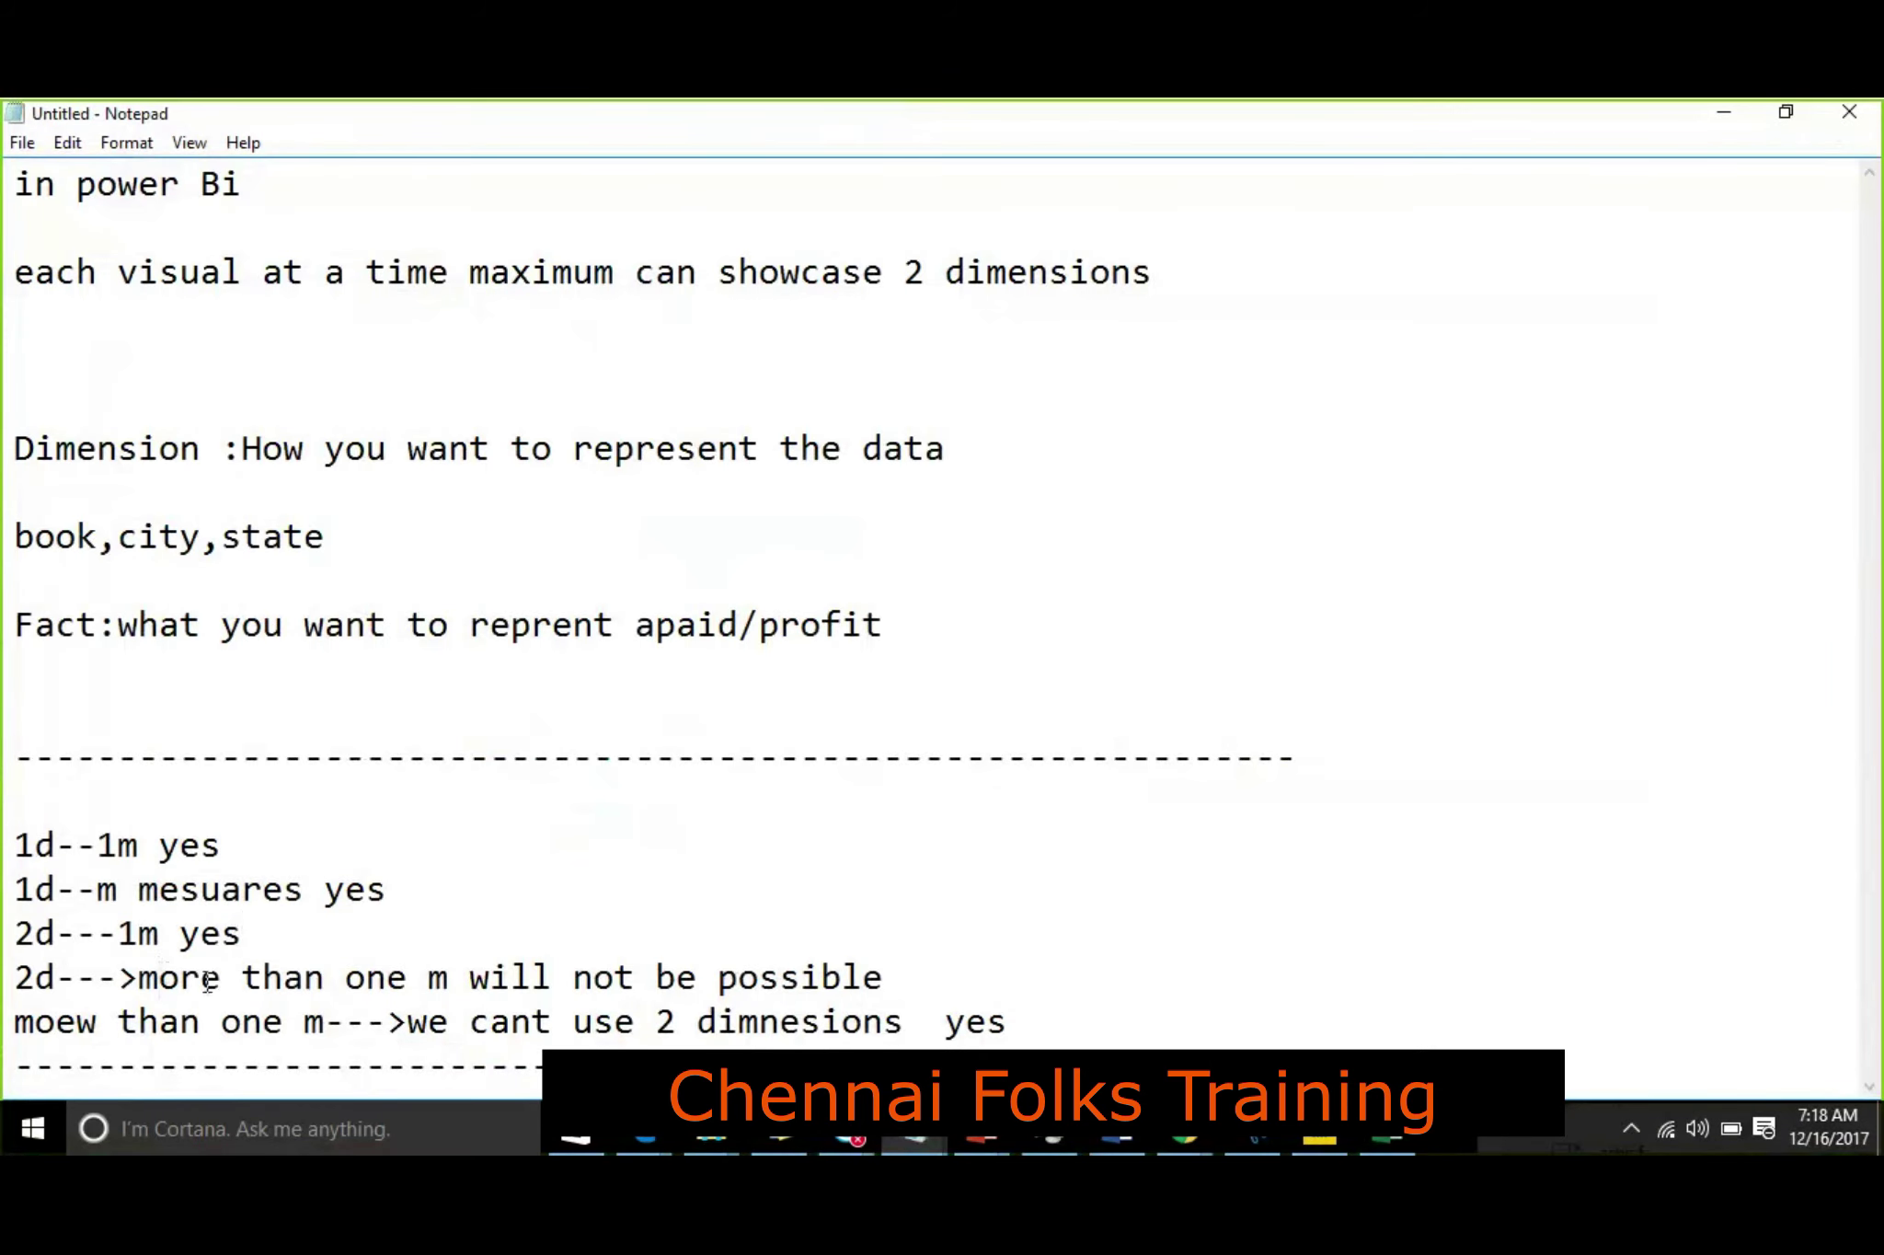
drag(158, 978, 756, 985)
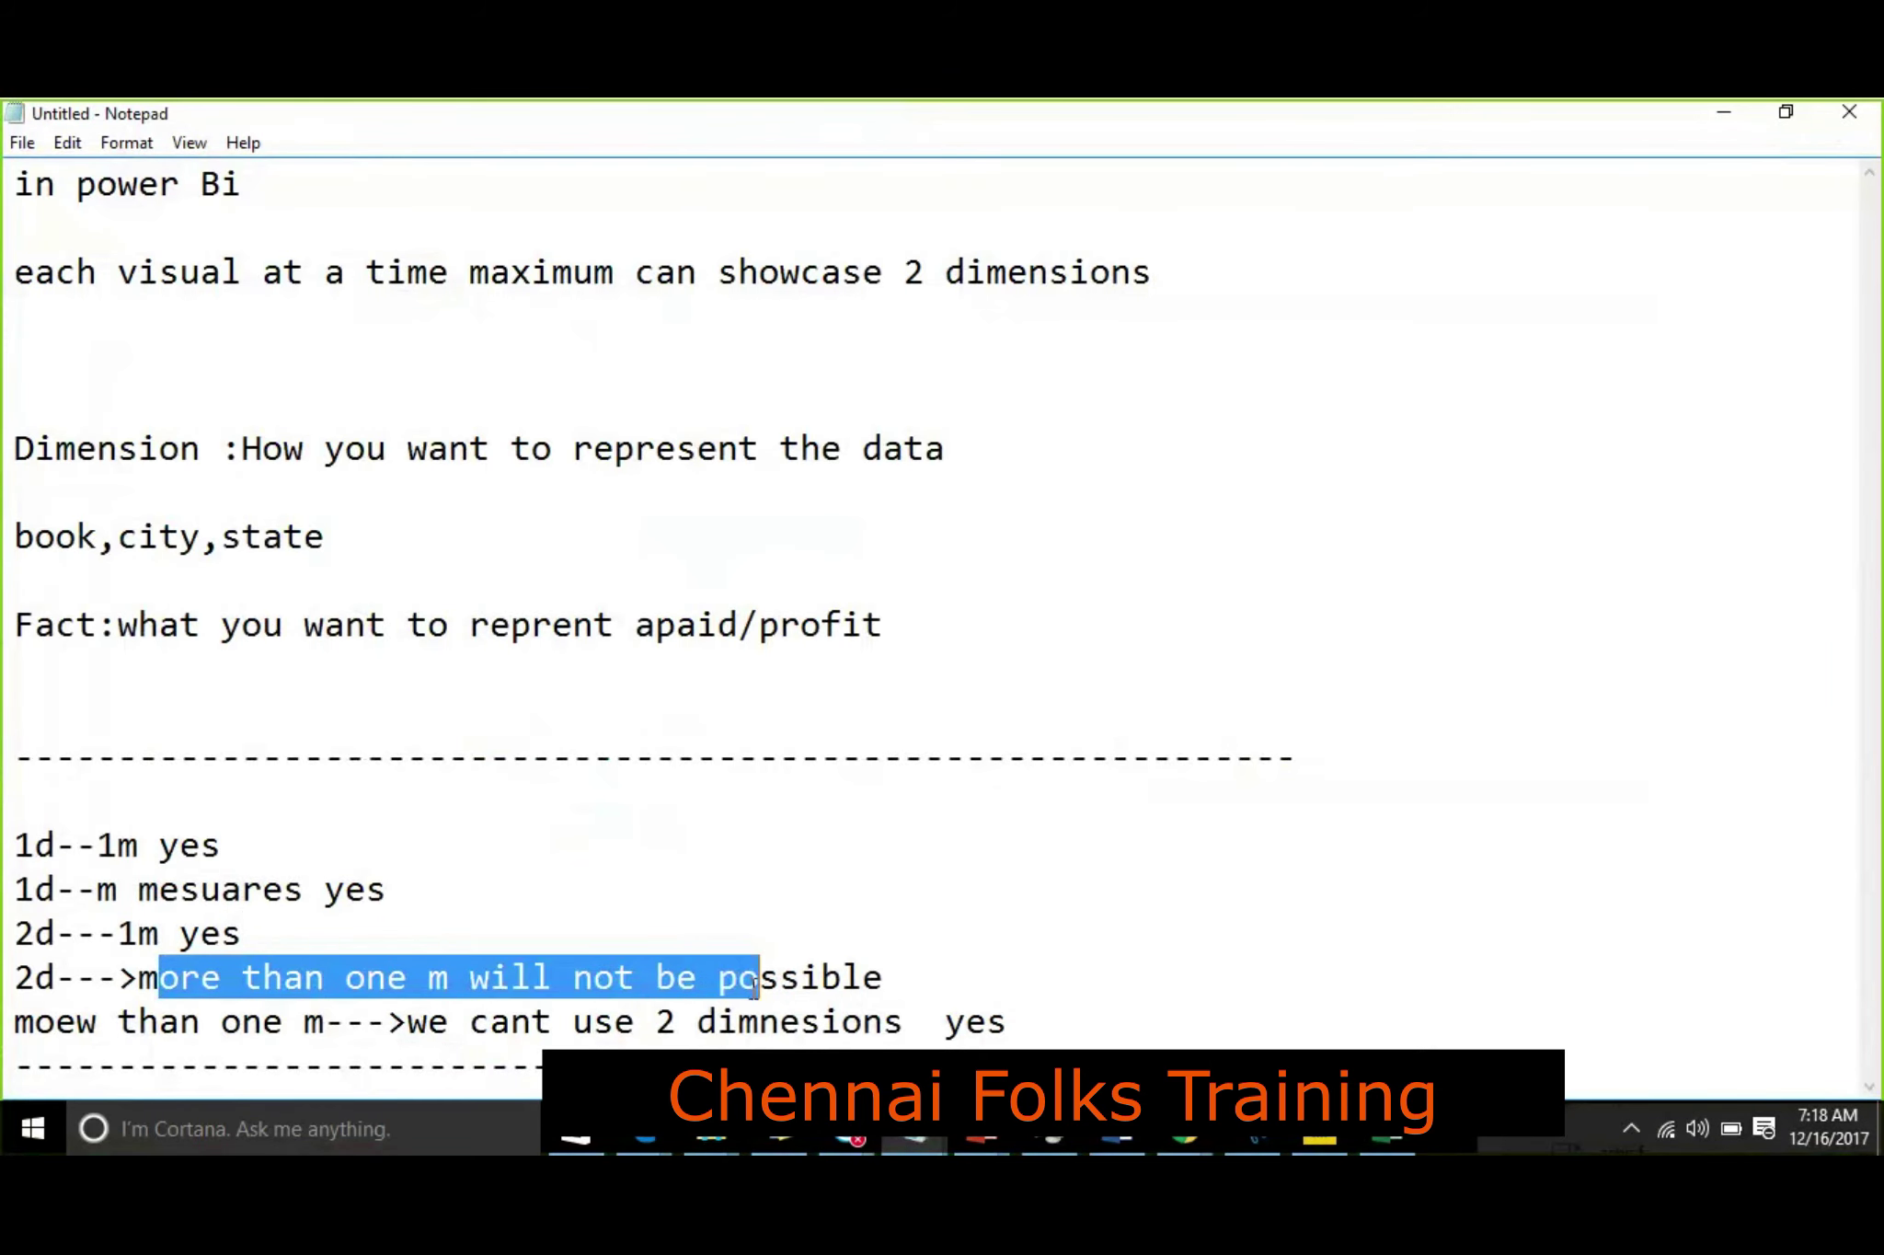
click(916, 975)
text(--)
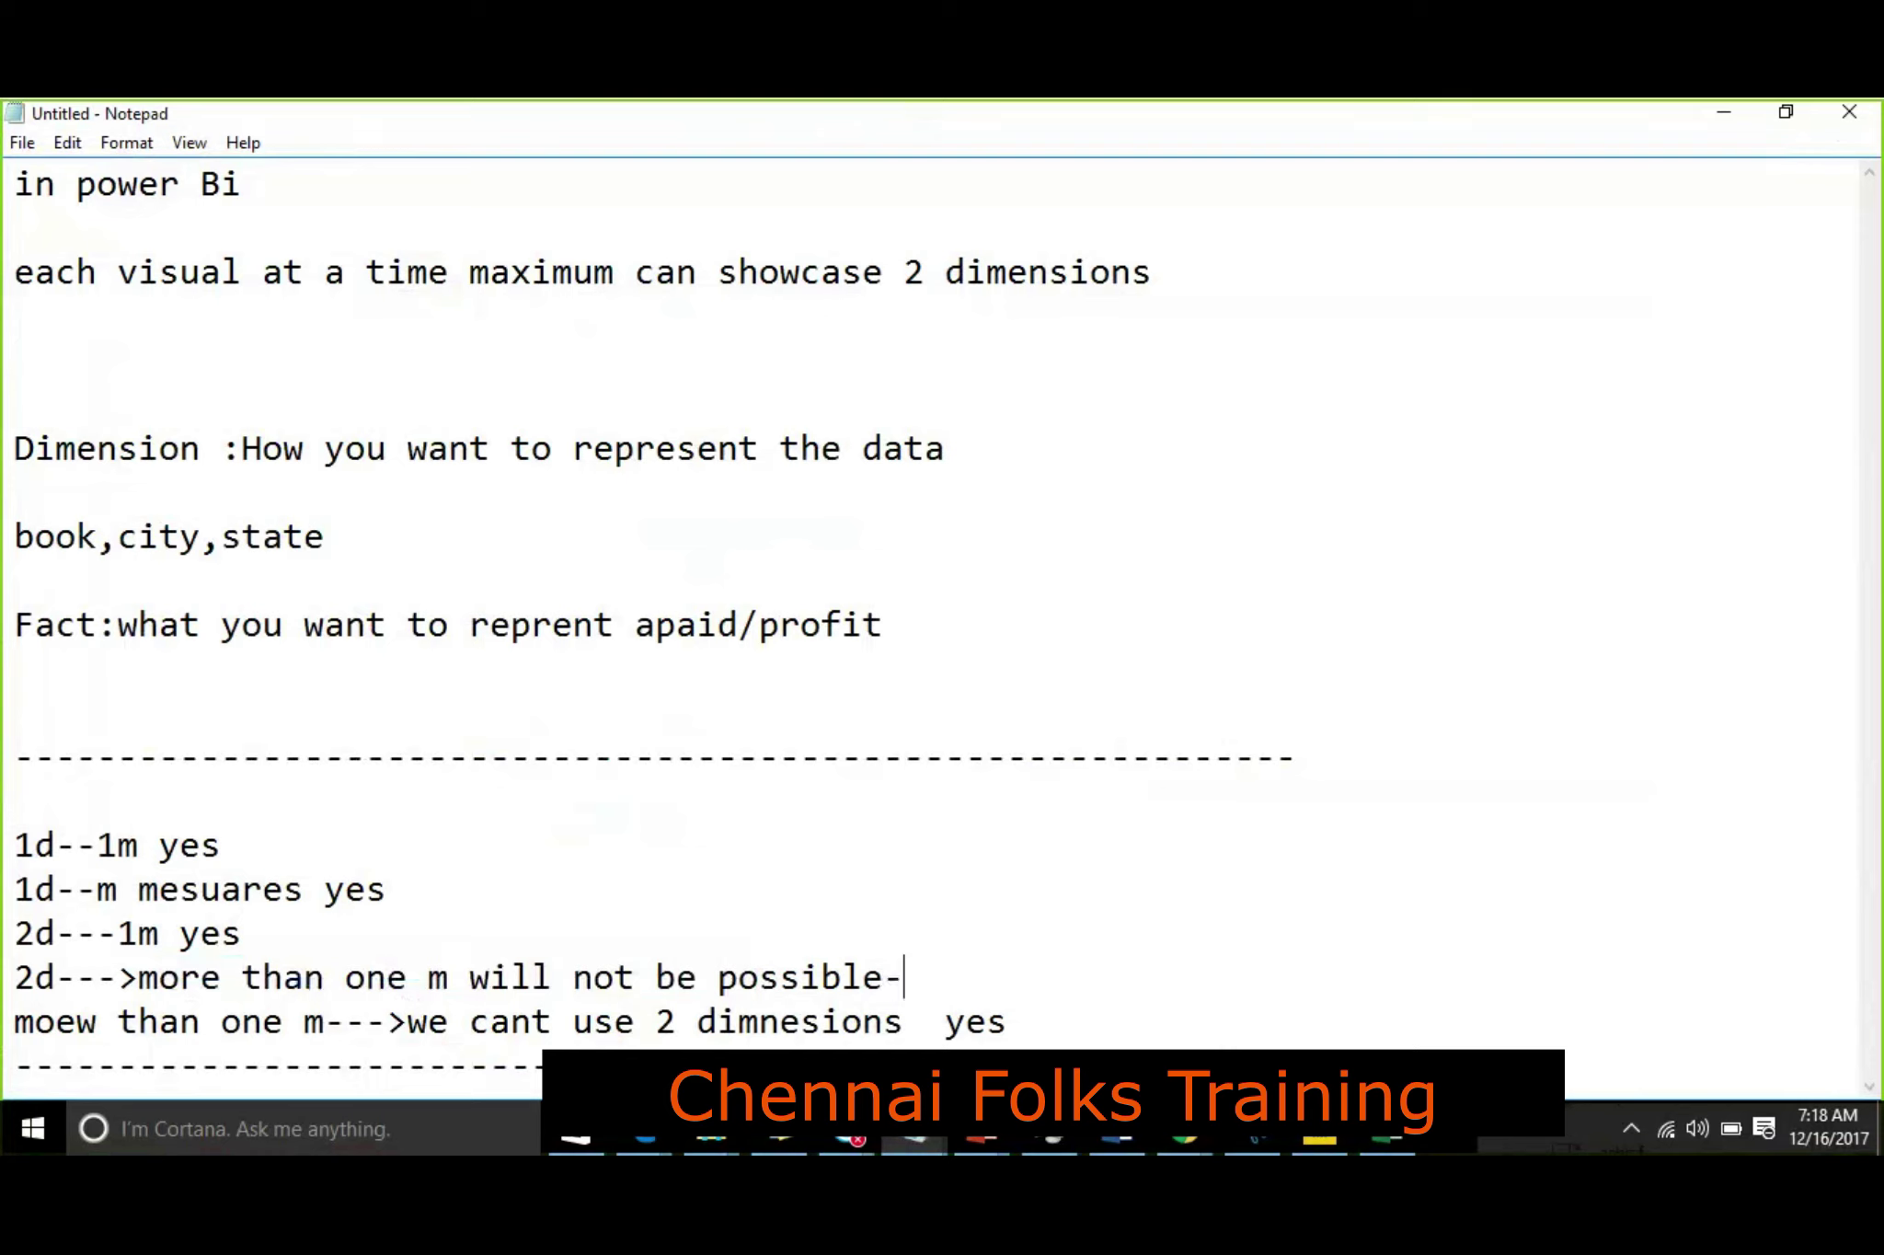
text(yes)
drag(1073, 1021, 14, 844)
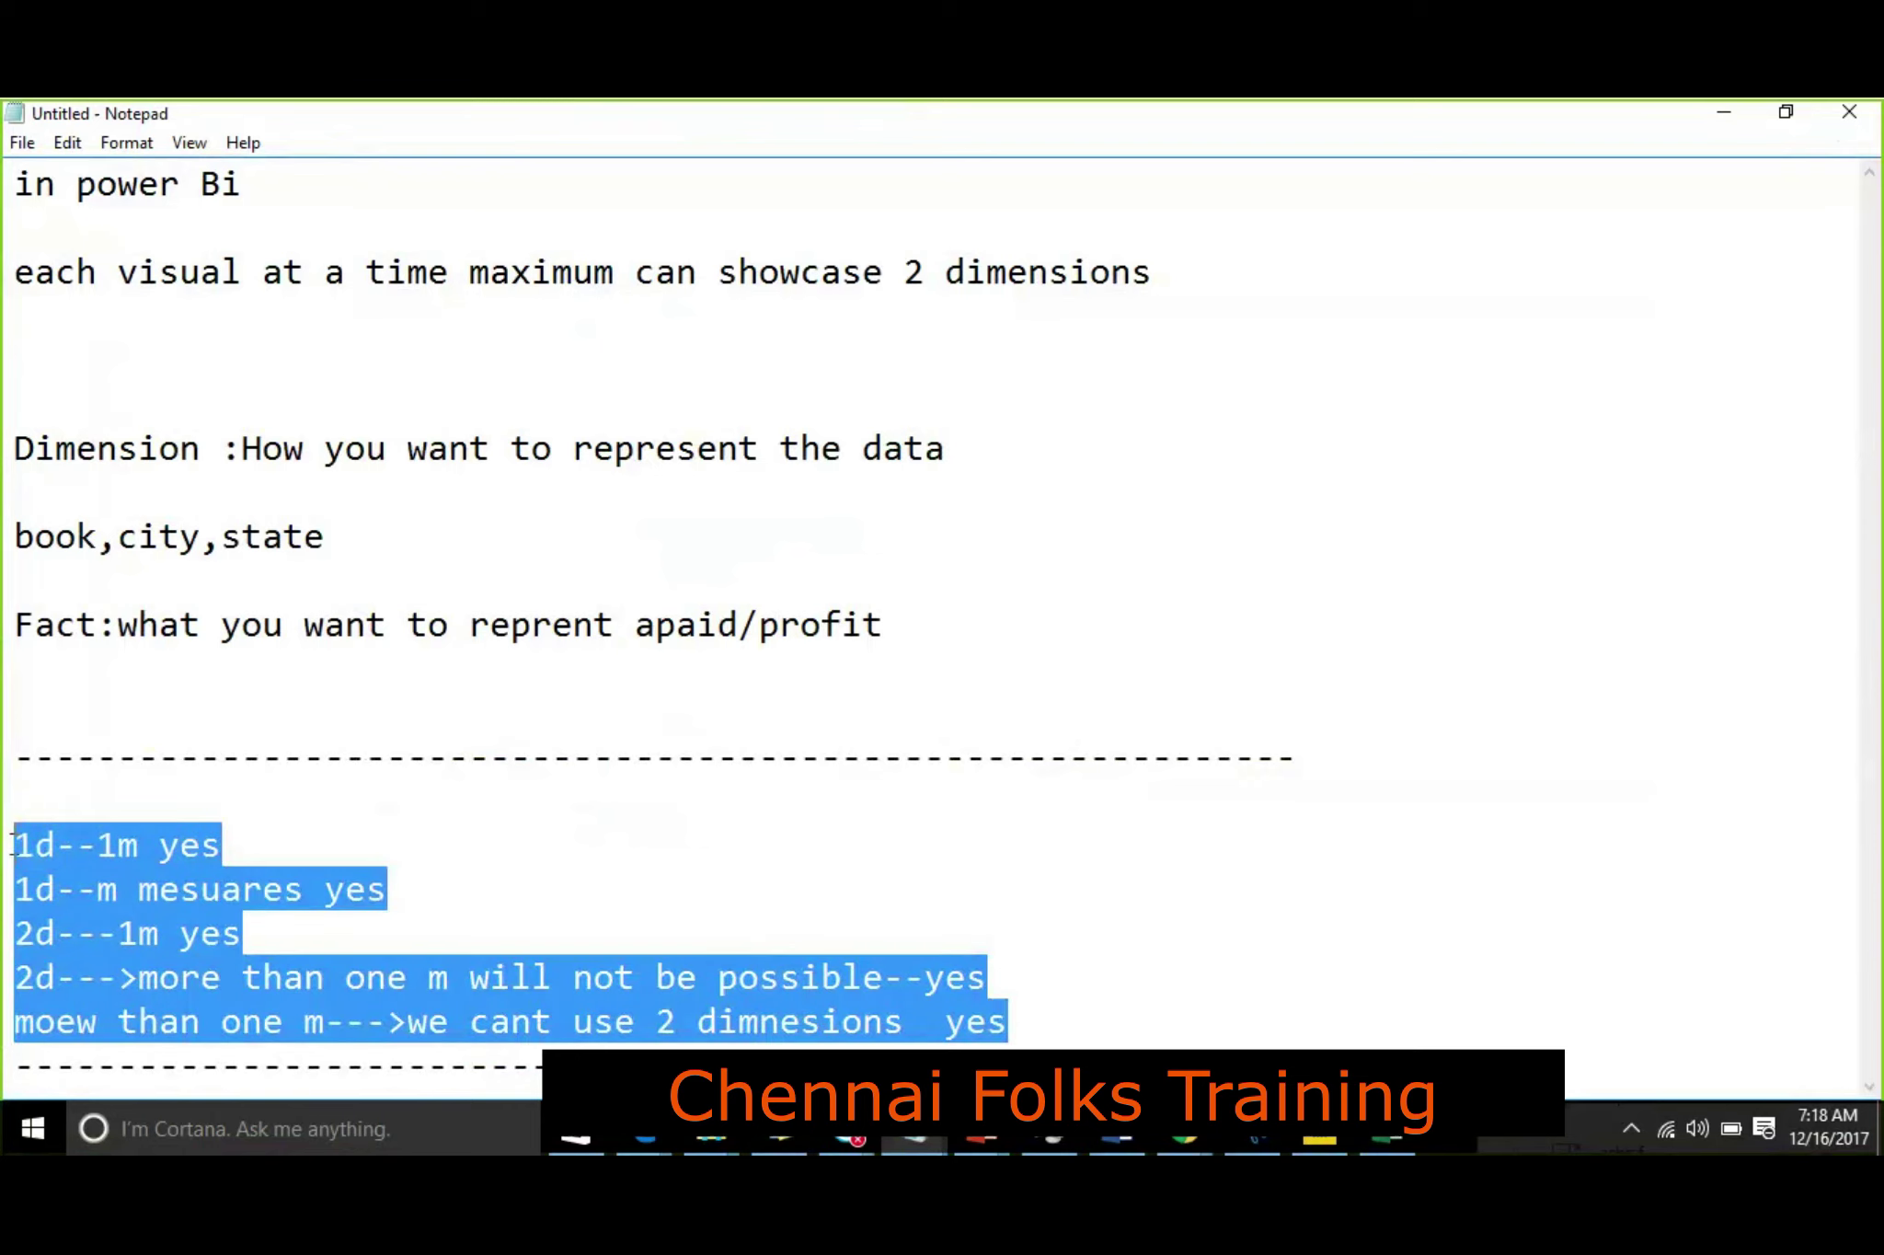
click(1709, 112)
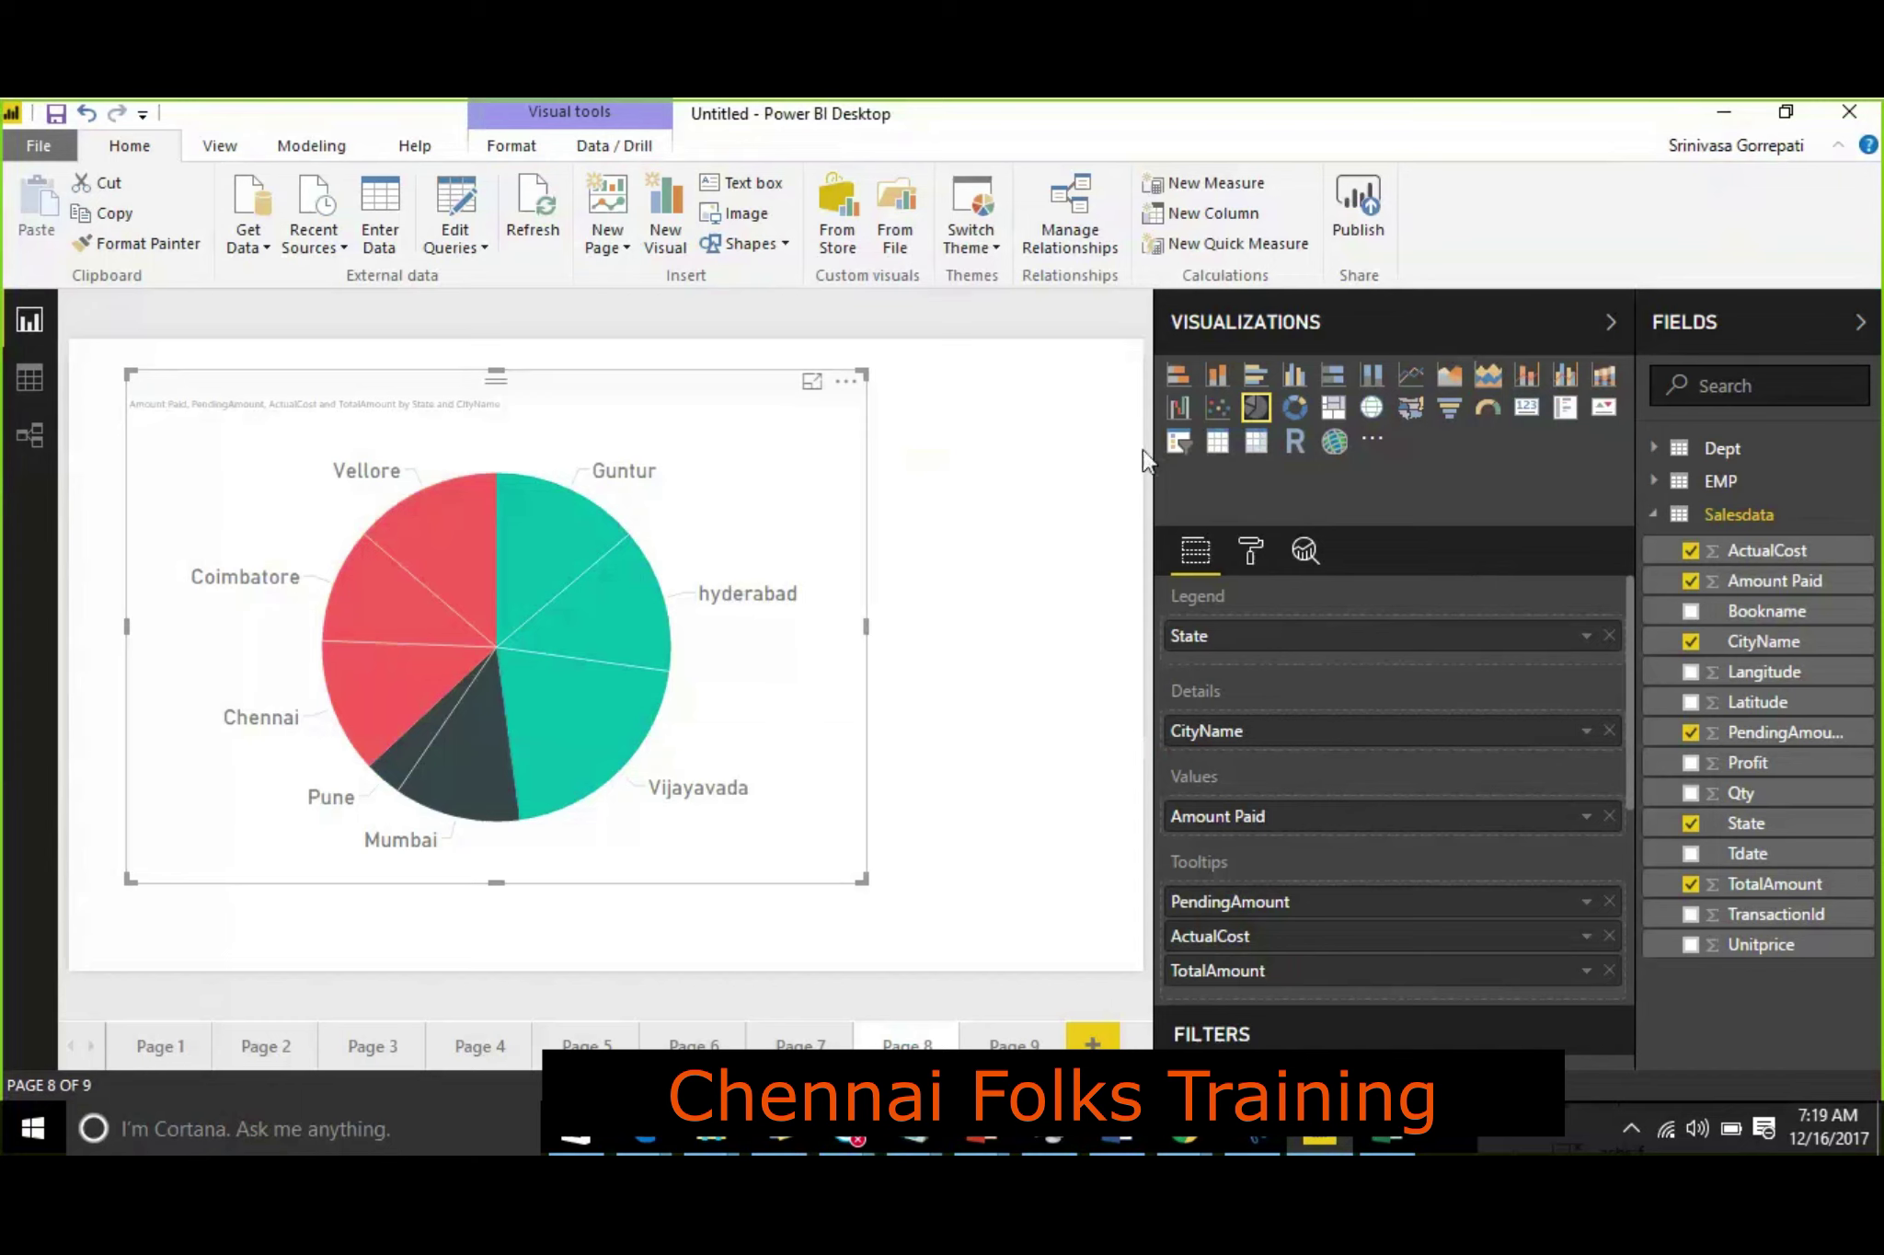
Step: Remove ActualCost, TotalAmount and PendingAmount from the tooltips of the pie chart on Page 8
click(814, 400)
click(195, 349)
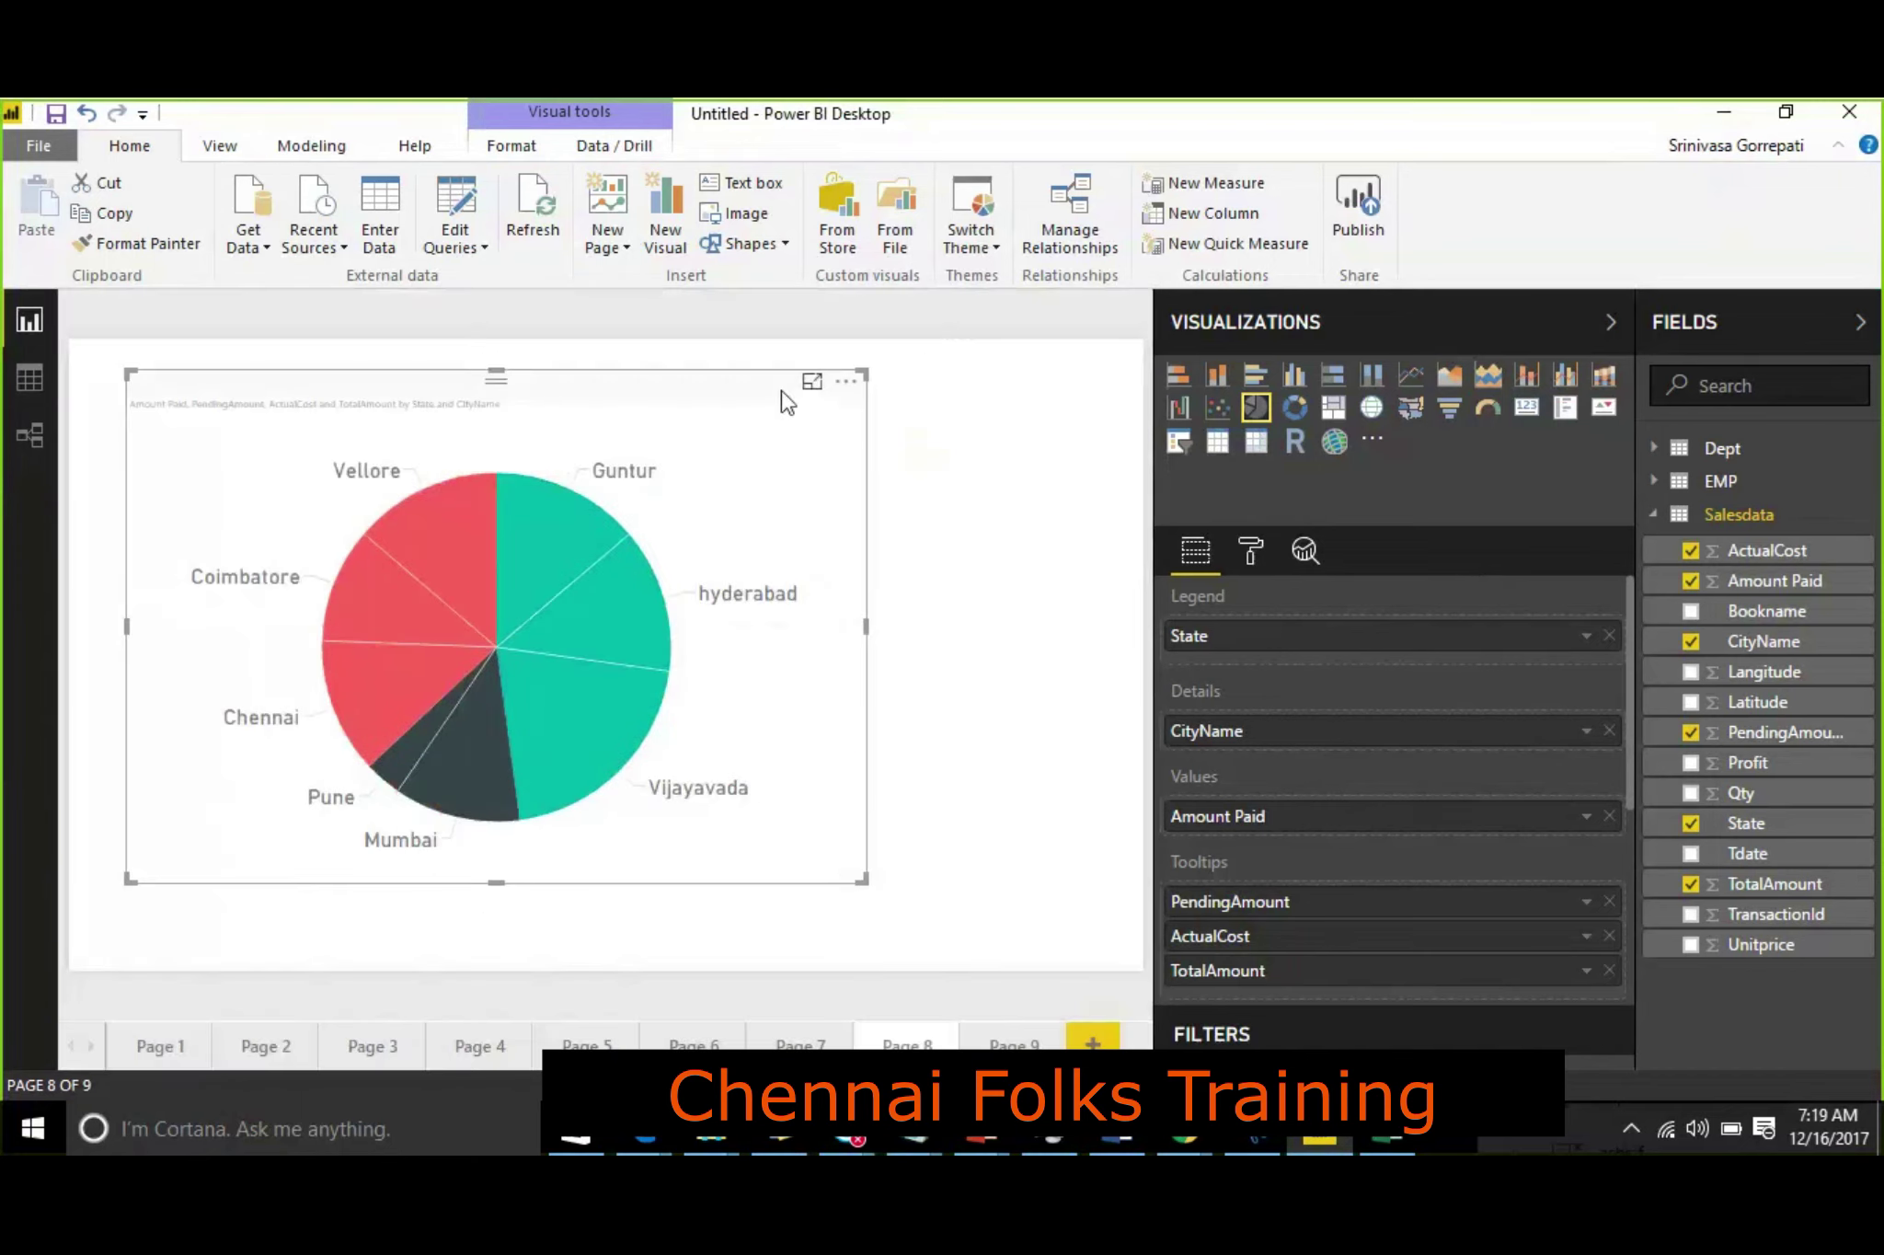
click(843, 384)
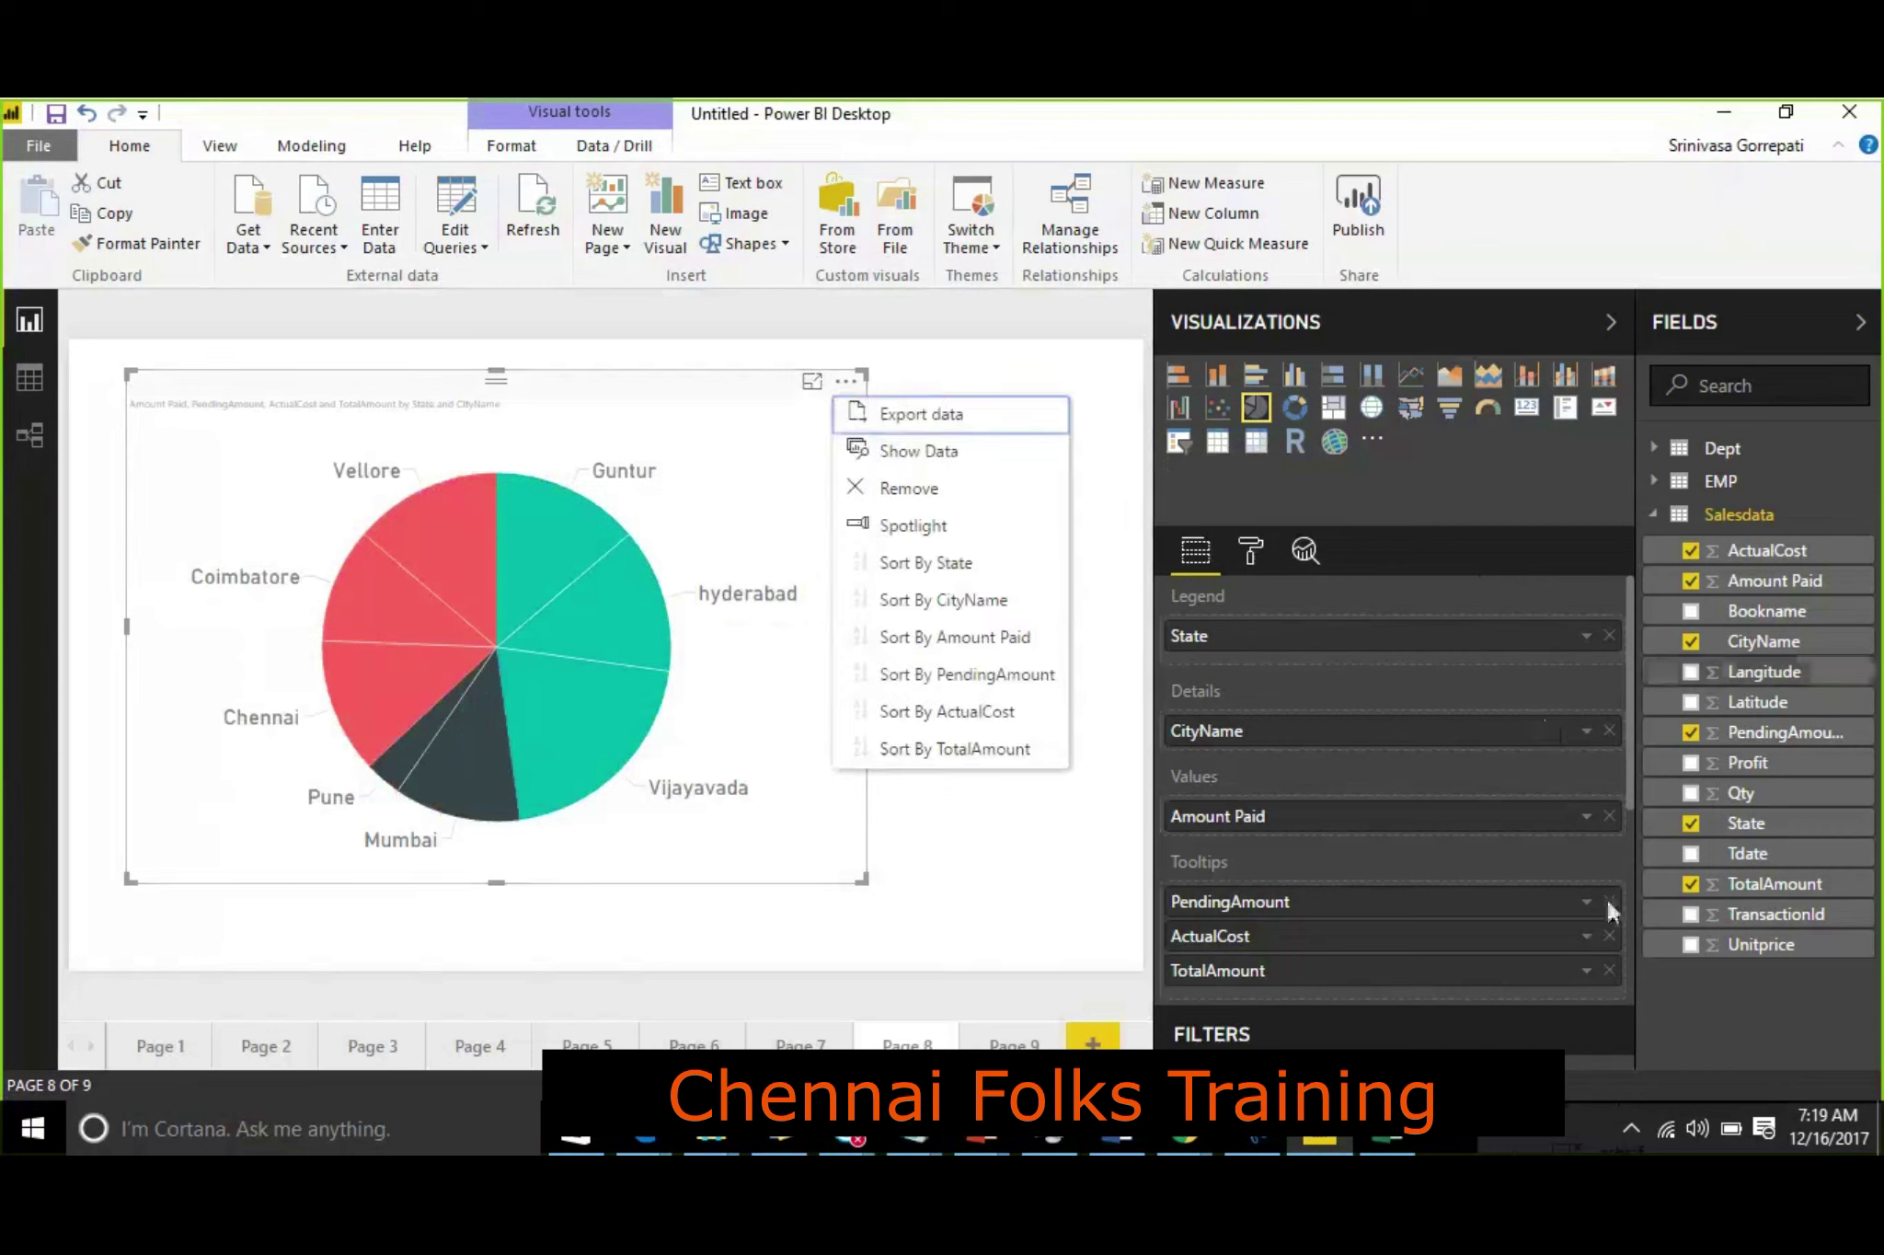
click(1609, 935)
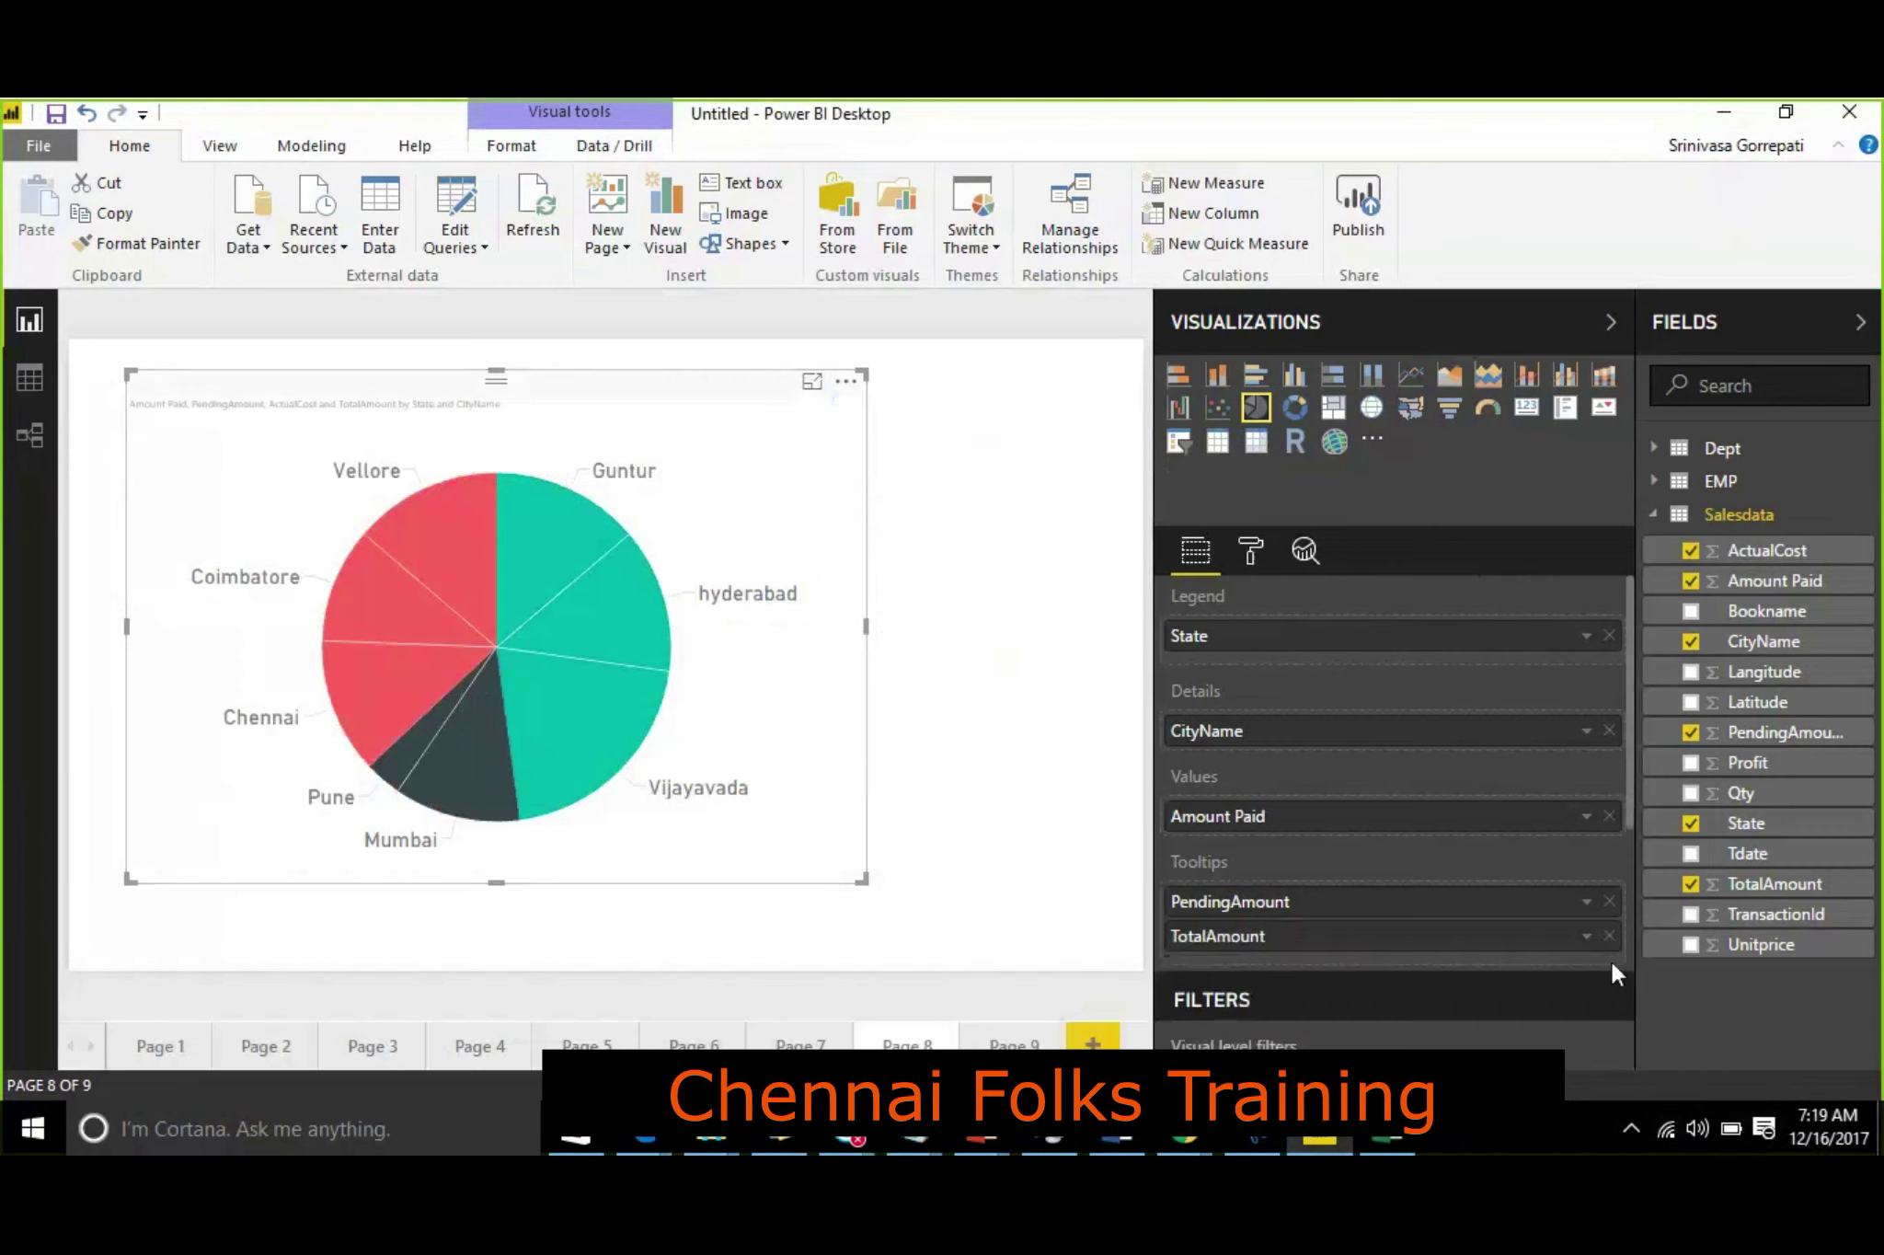
click(1609, 936)
click(1610, 901)
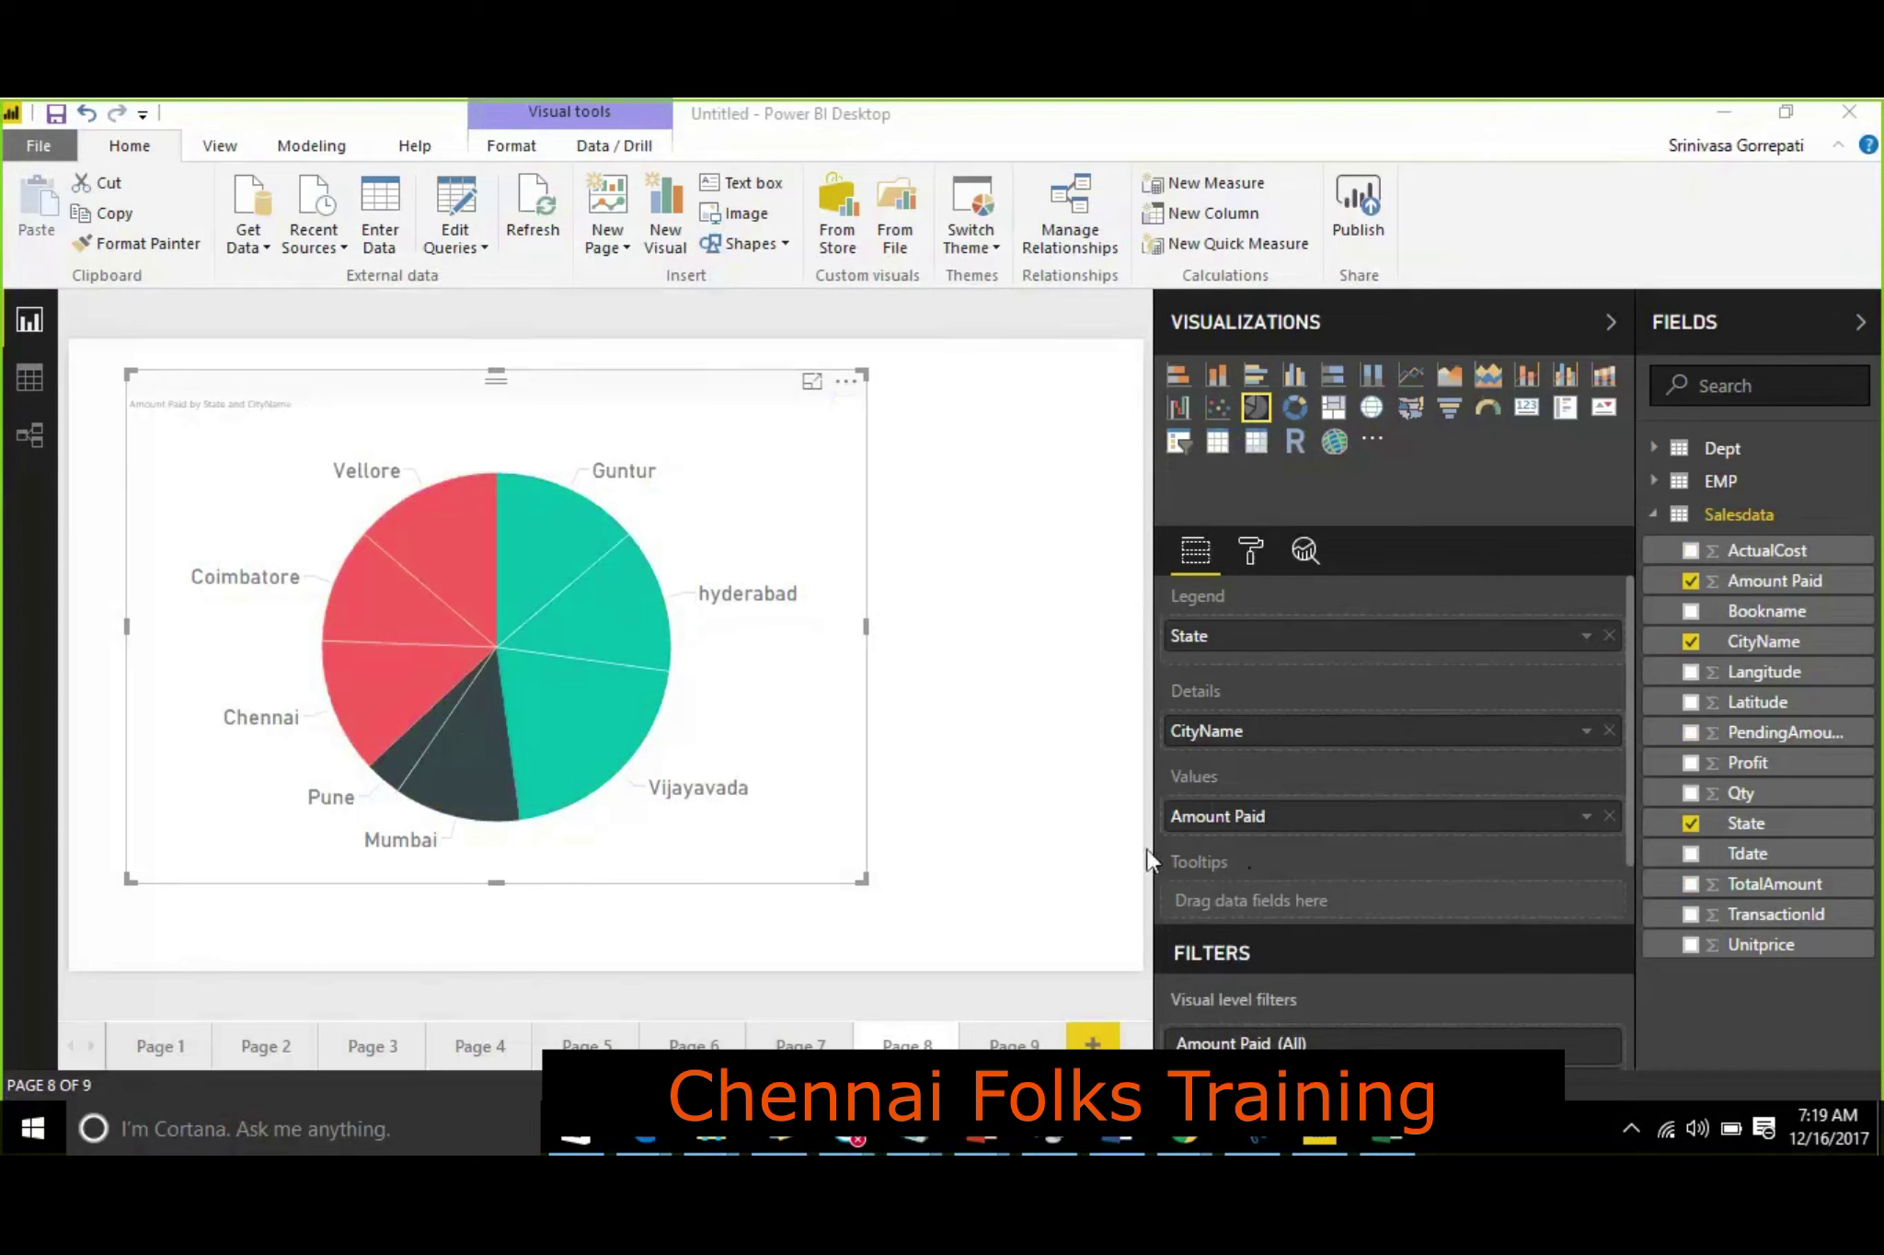
Step: Open Page 7 and inspect the gauge's assigned fields, filled arc and target line
click(793, 1042)
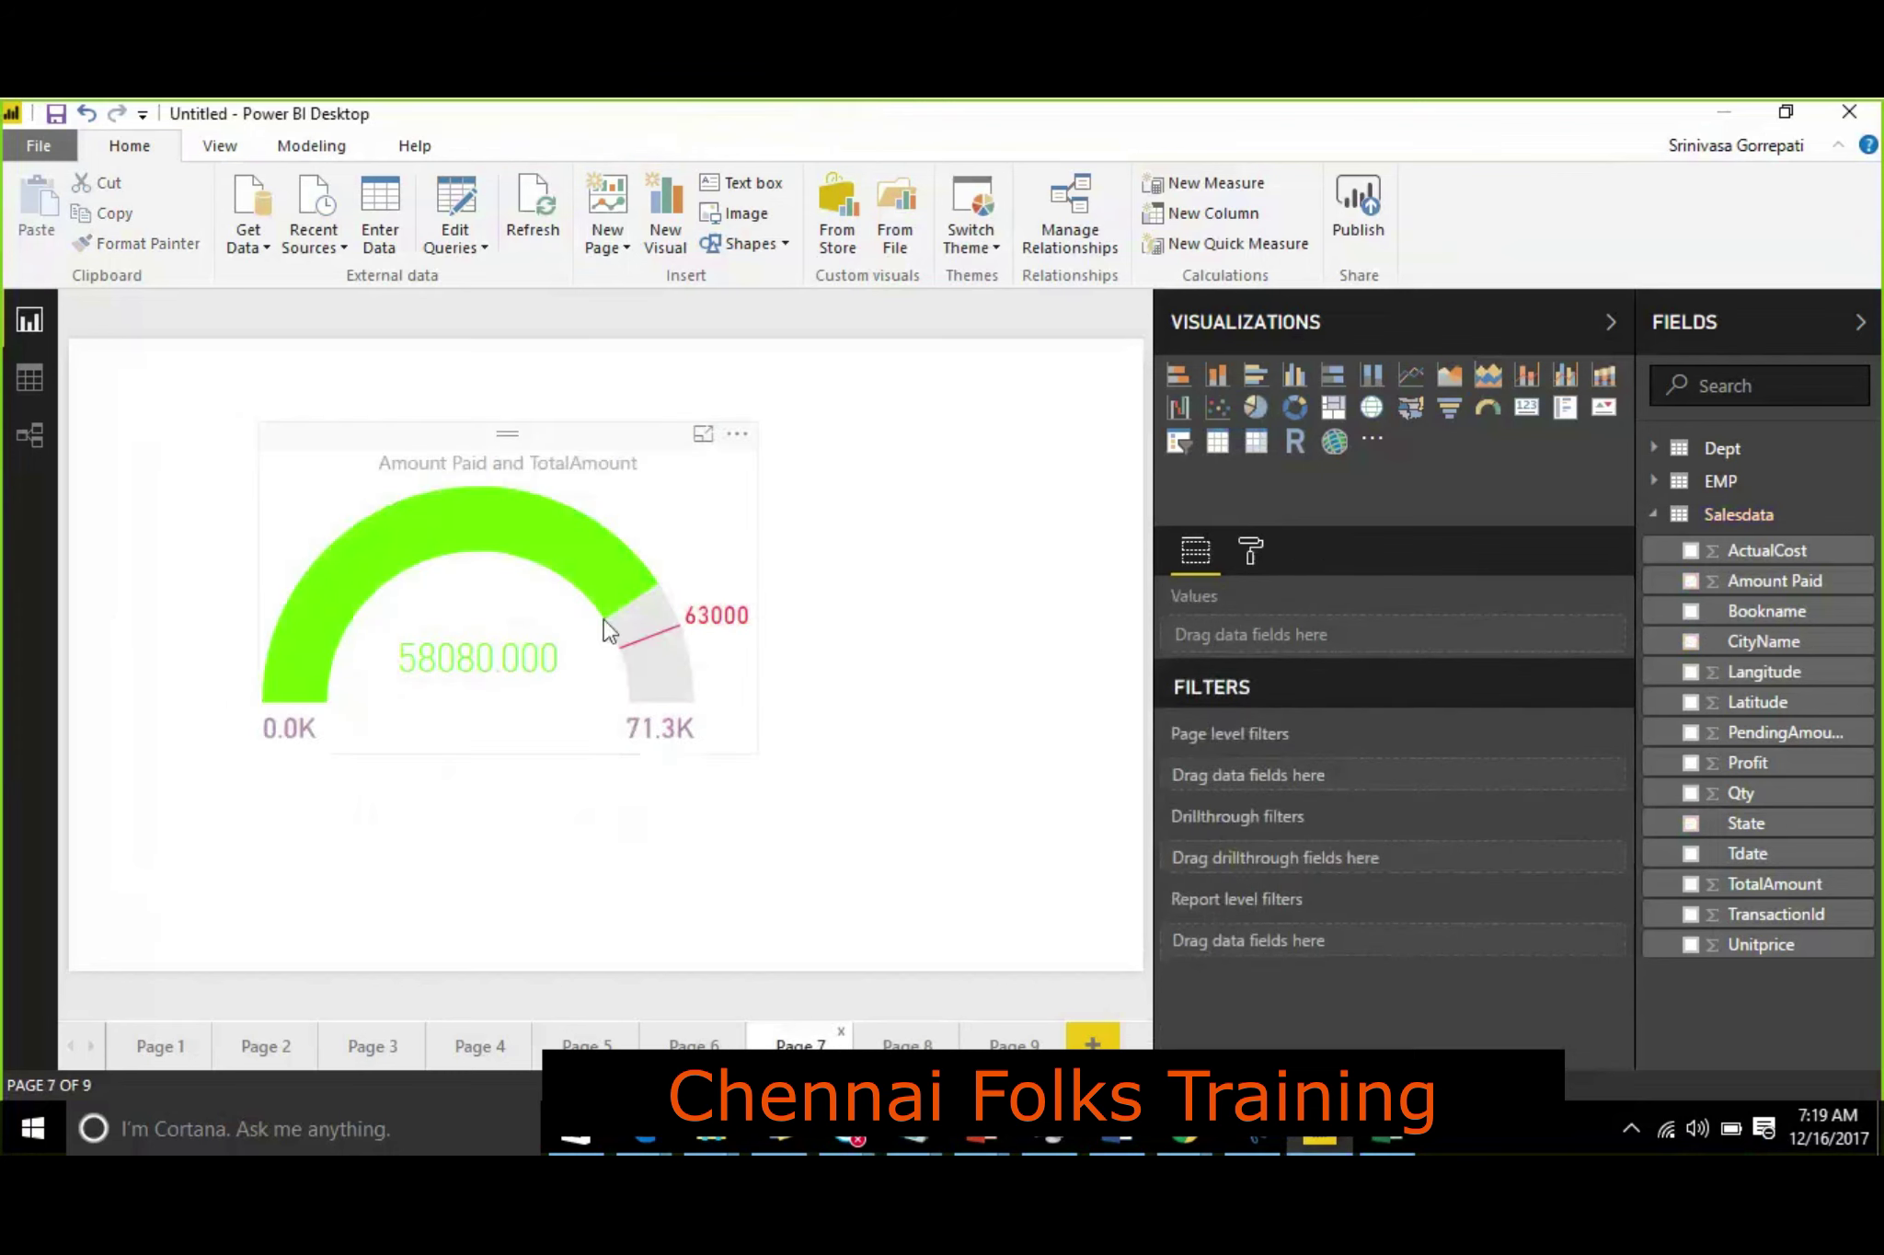
click(593, 443)
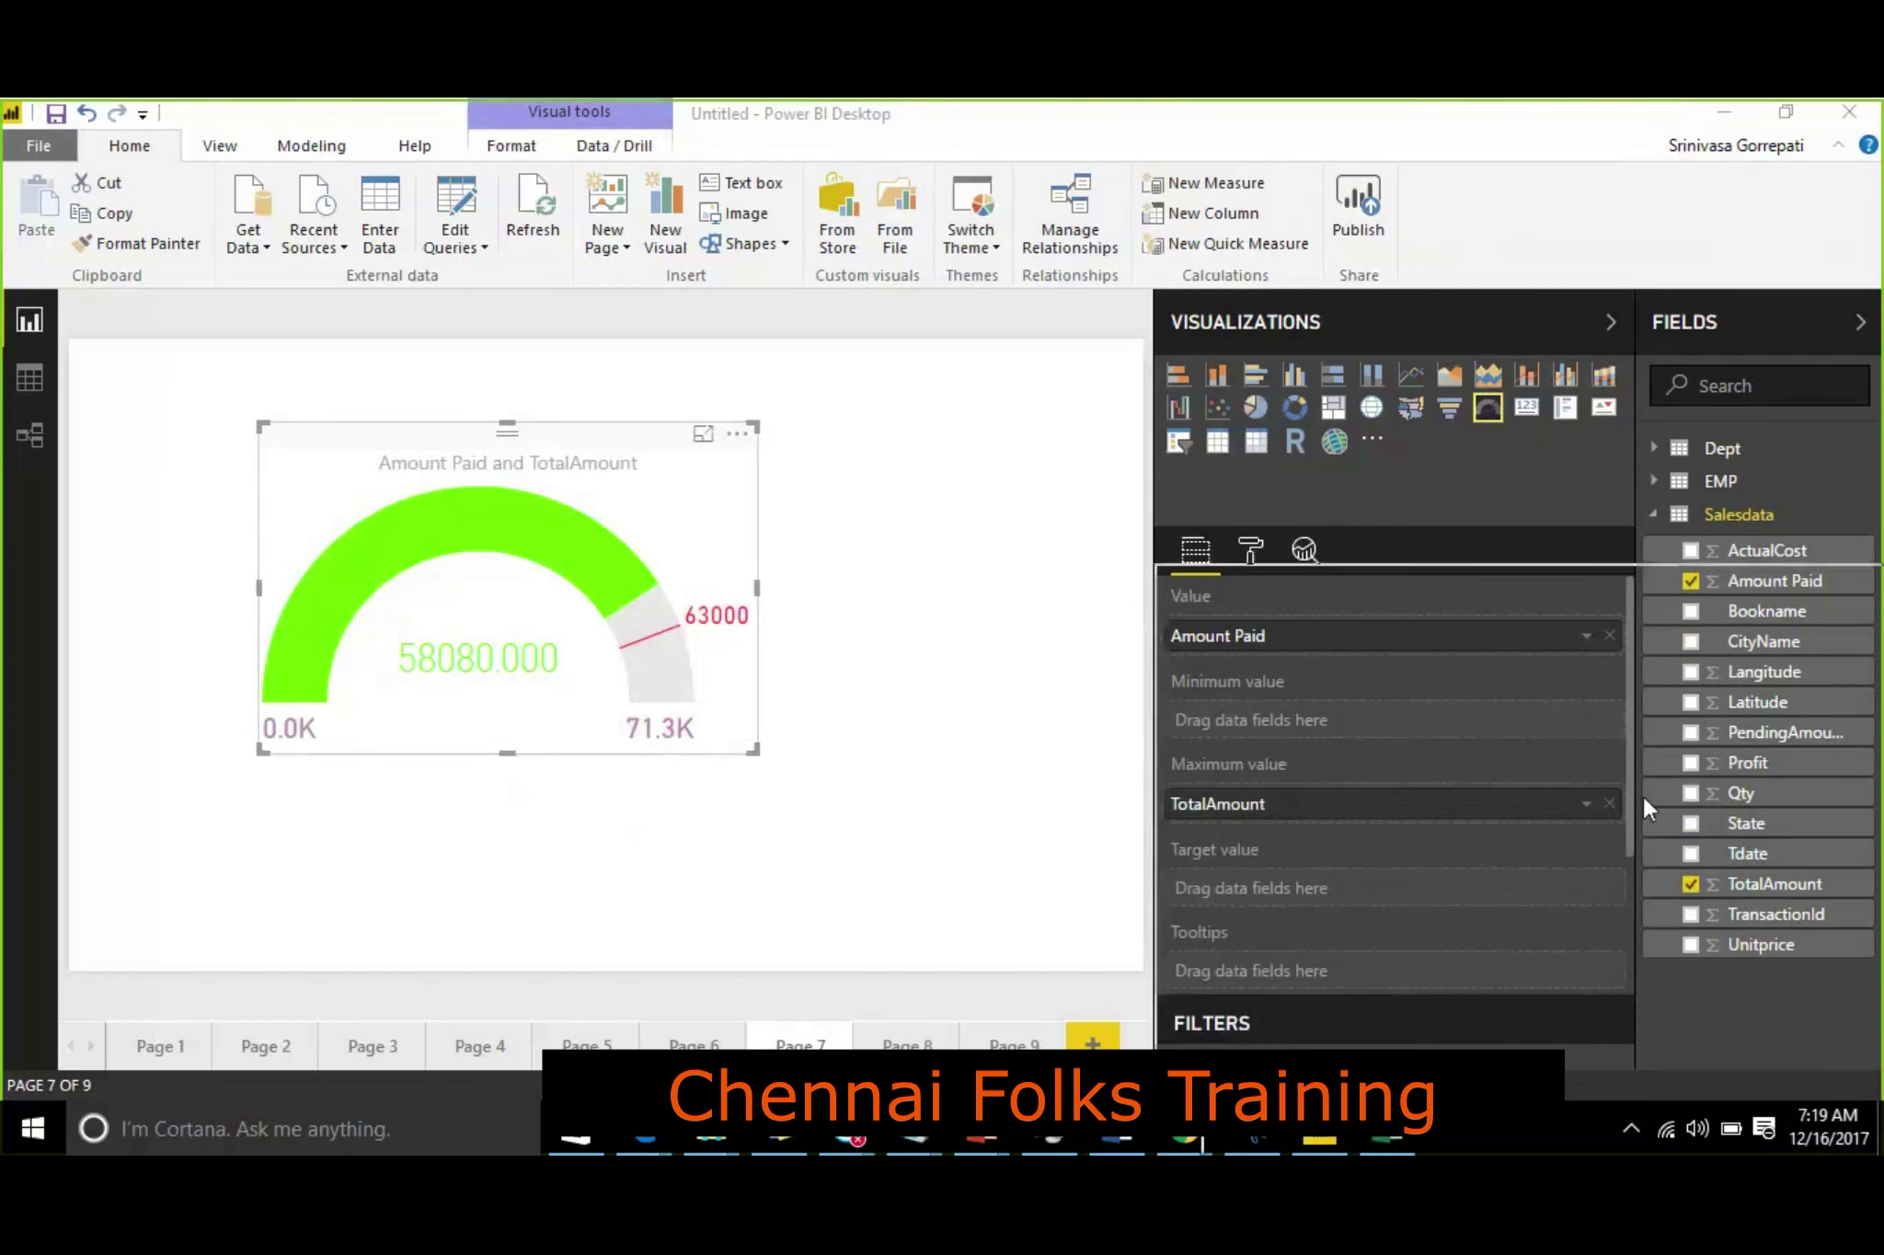
mouse_move(591, 565)
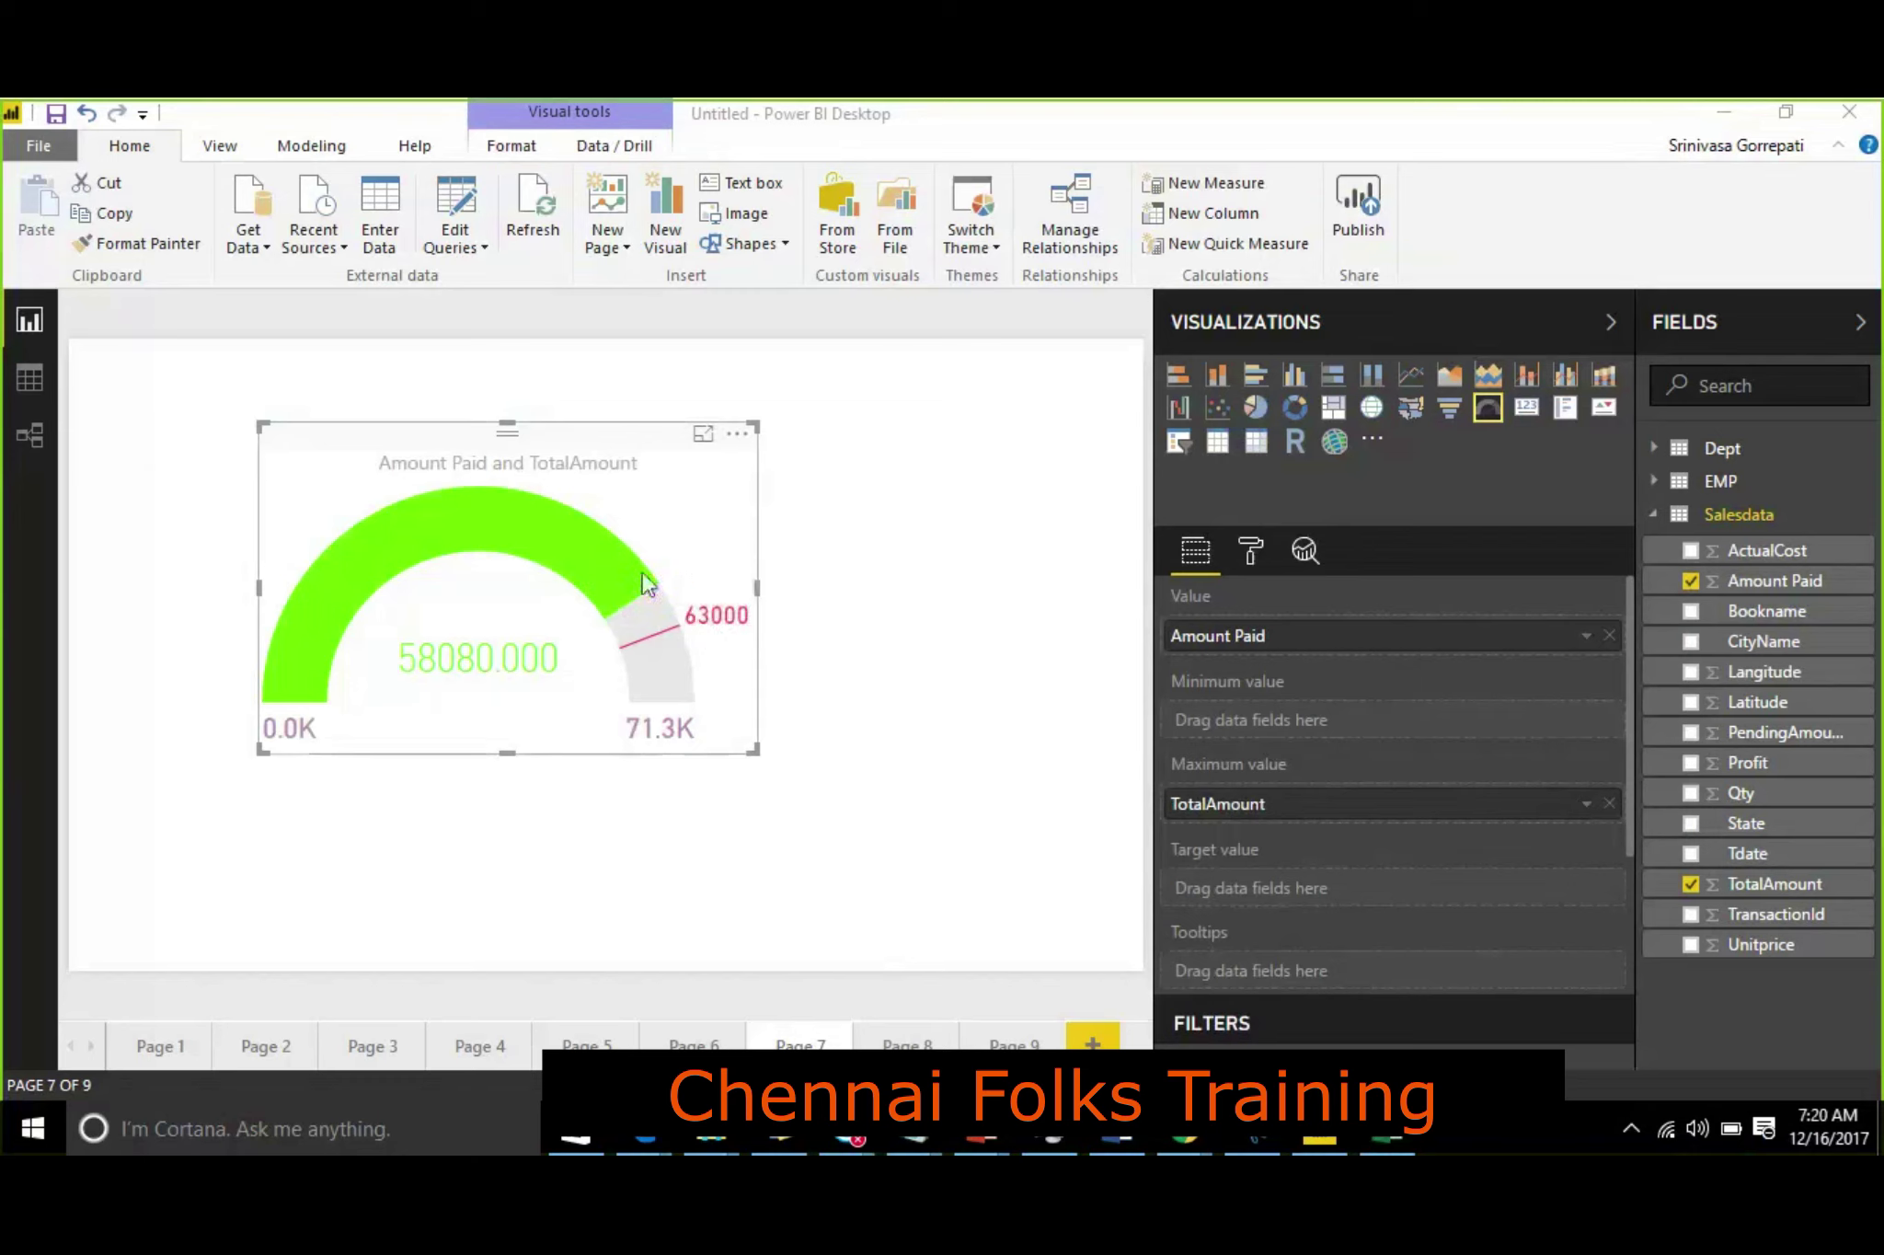
mouse_move(692, 635)
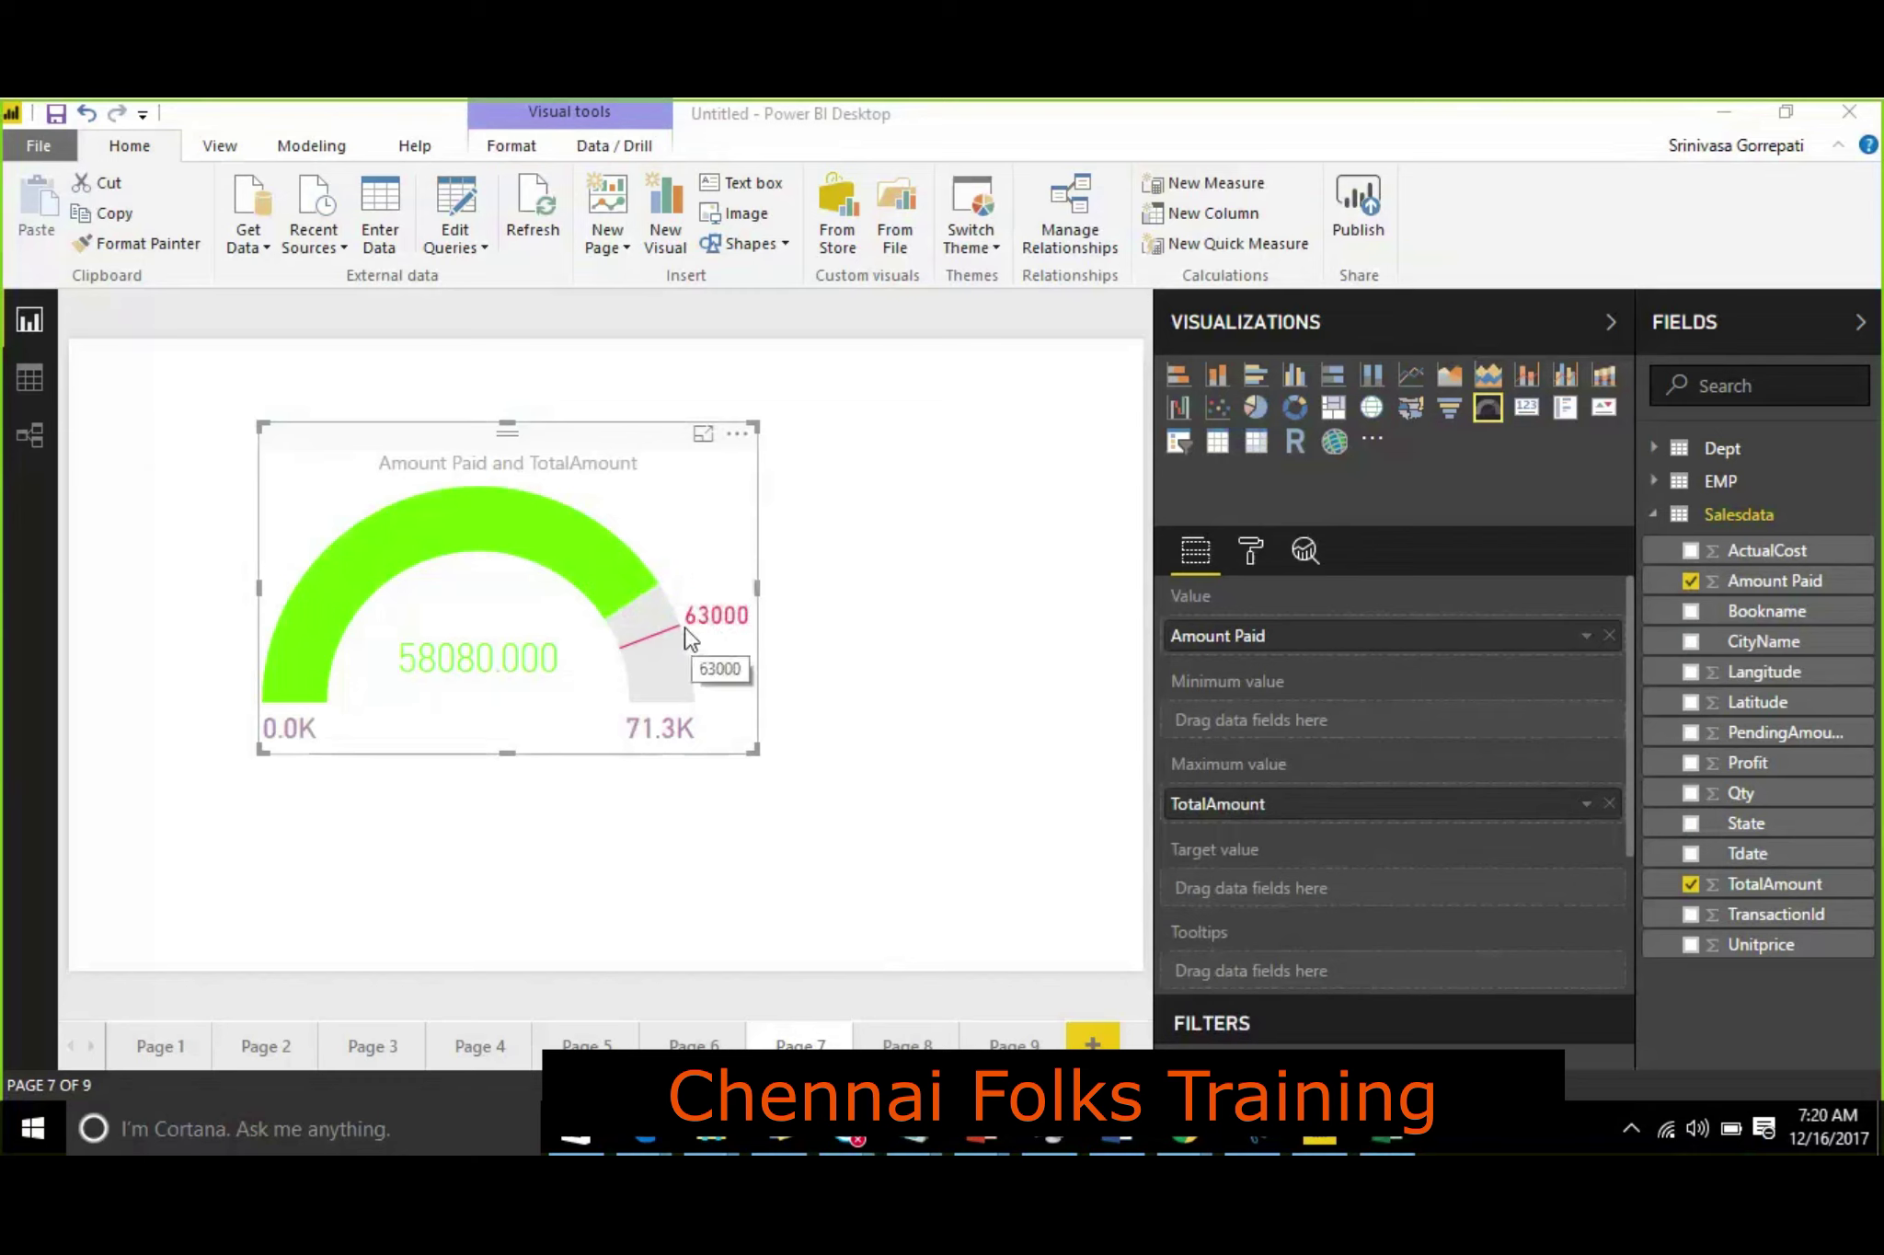
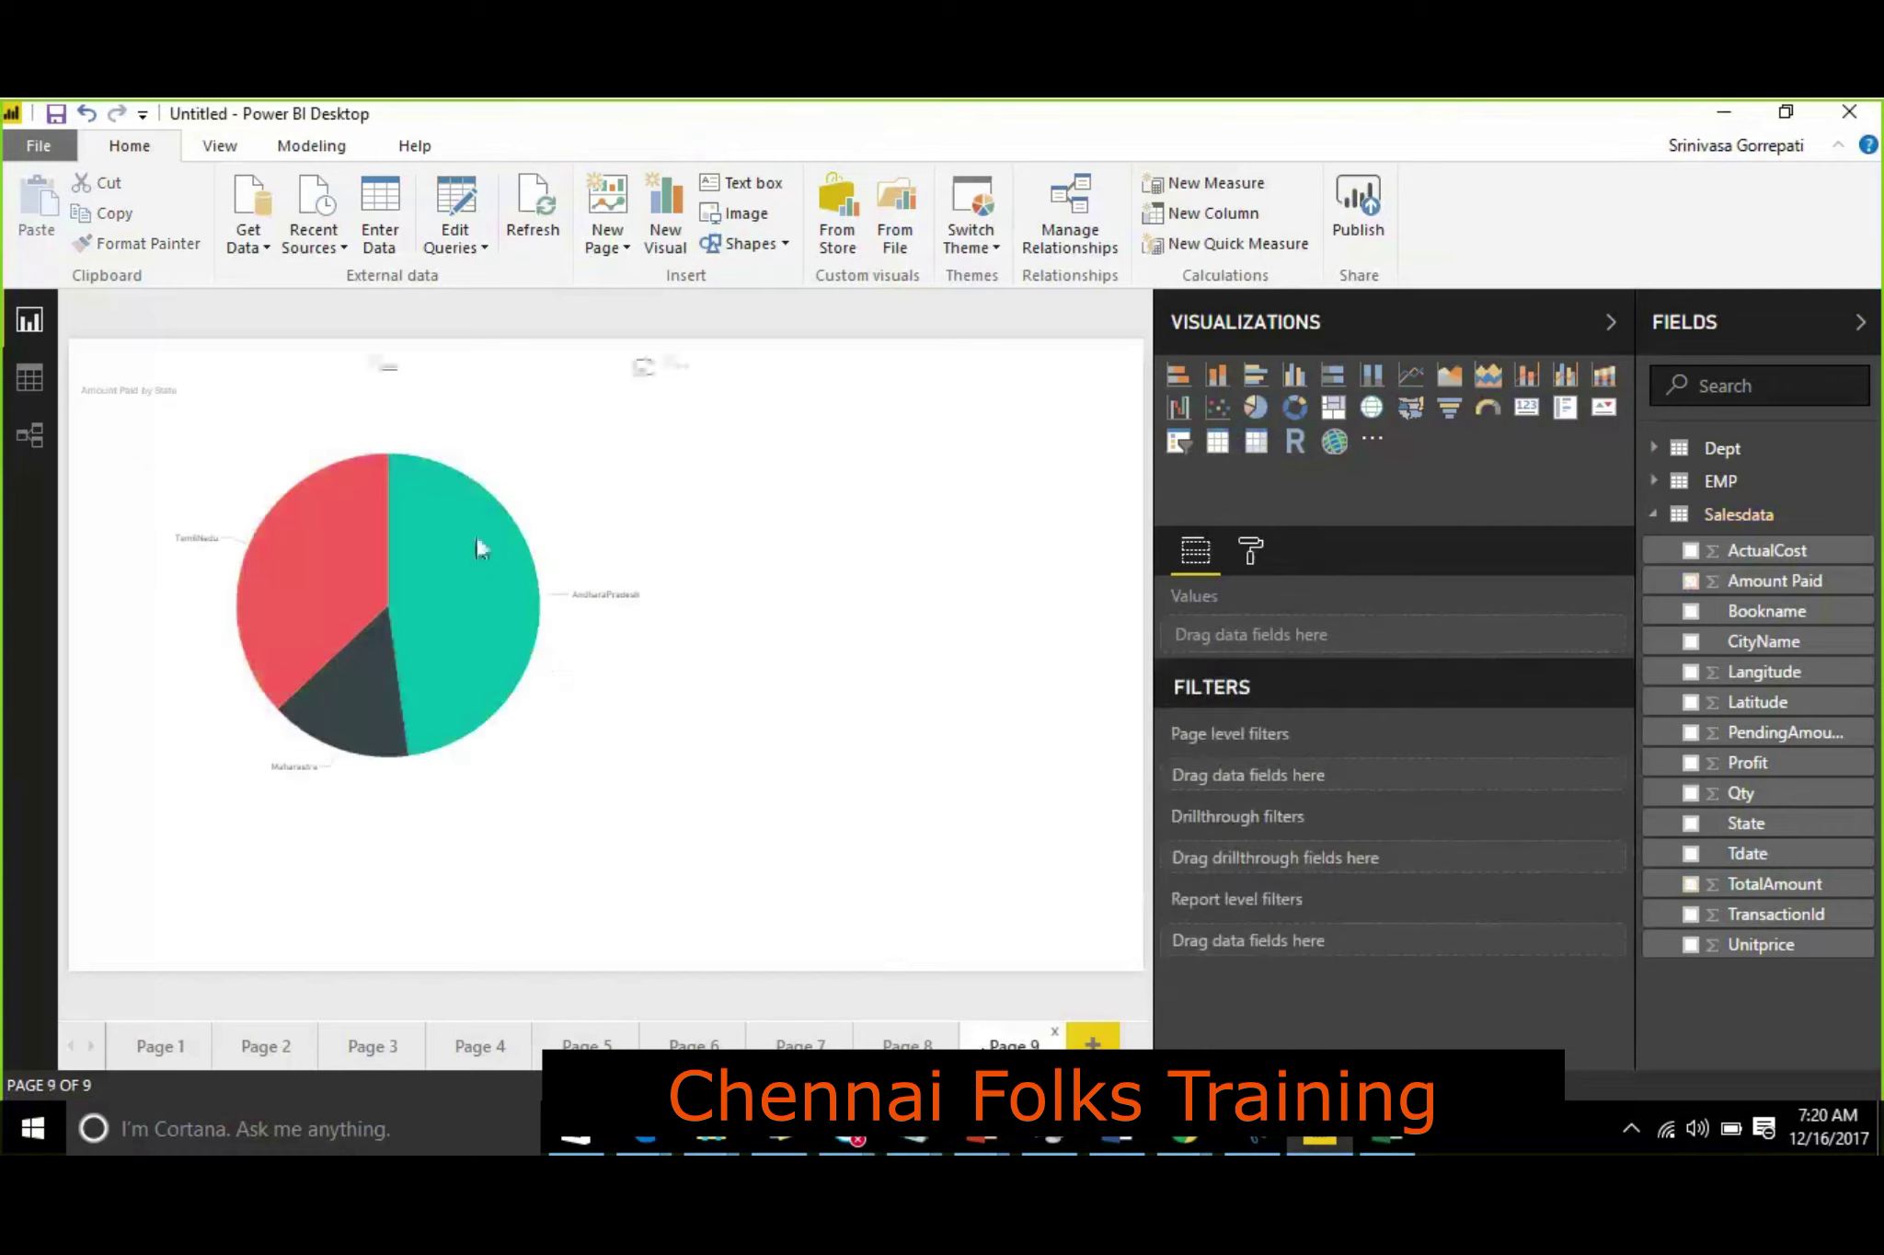
Step: Reposition the Page 9 pie chart closer to the page centre and view its underlying data table before returning to the report
click(402, 414)
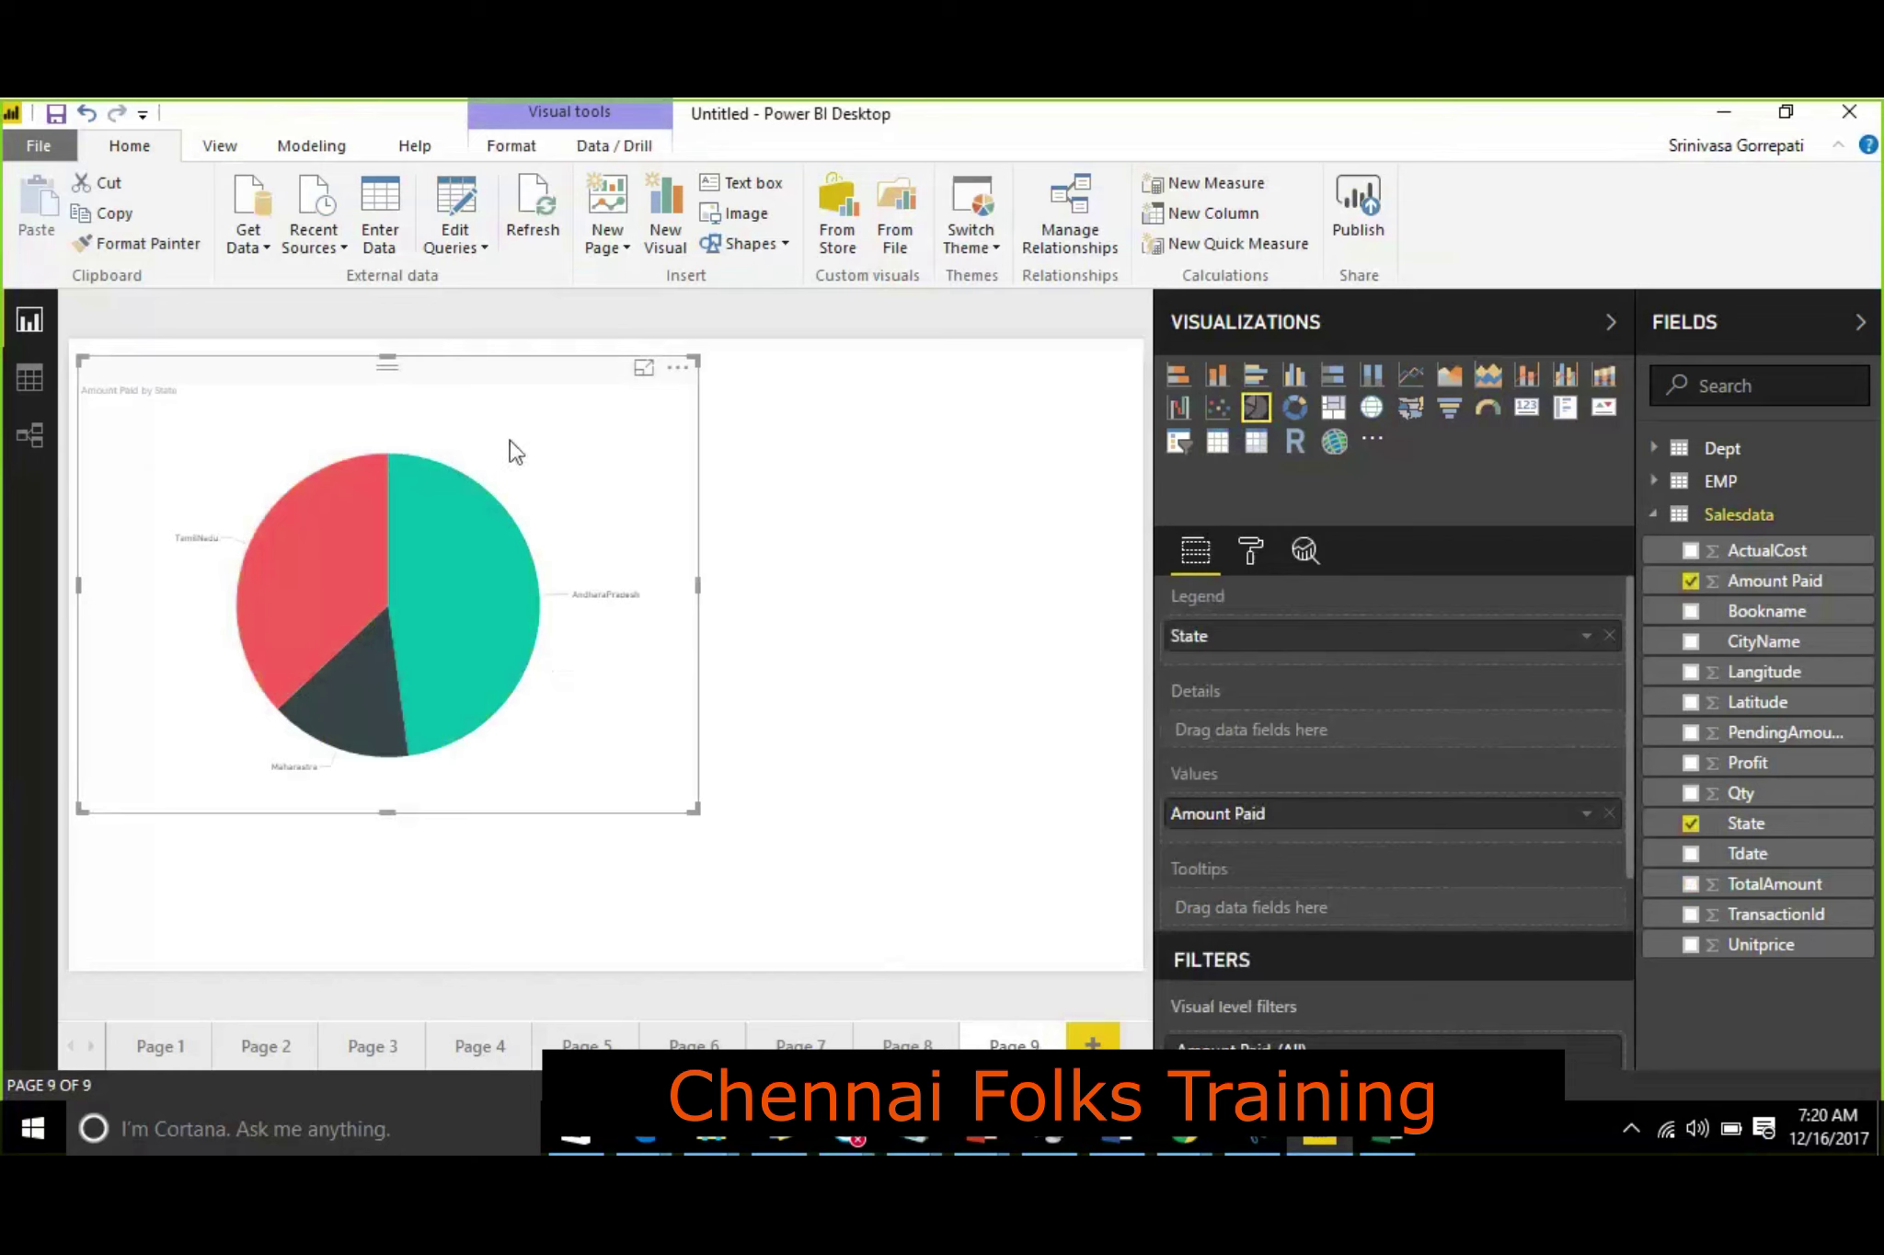
drag(539, 414, 632, 430)
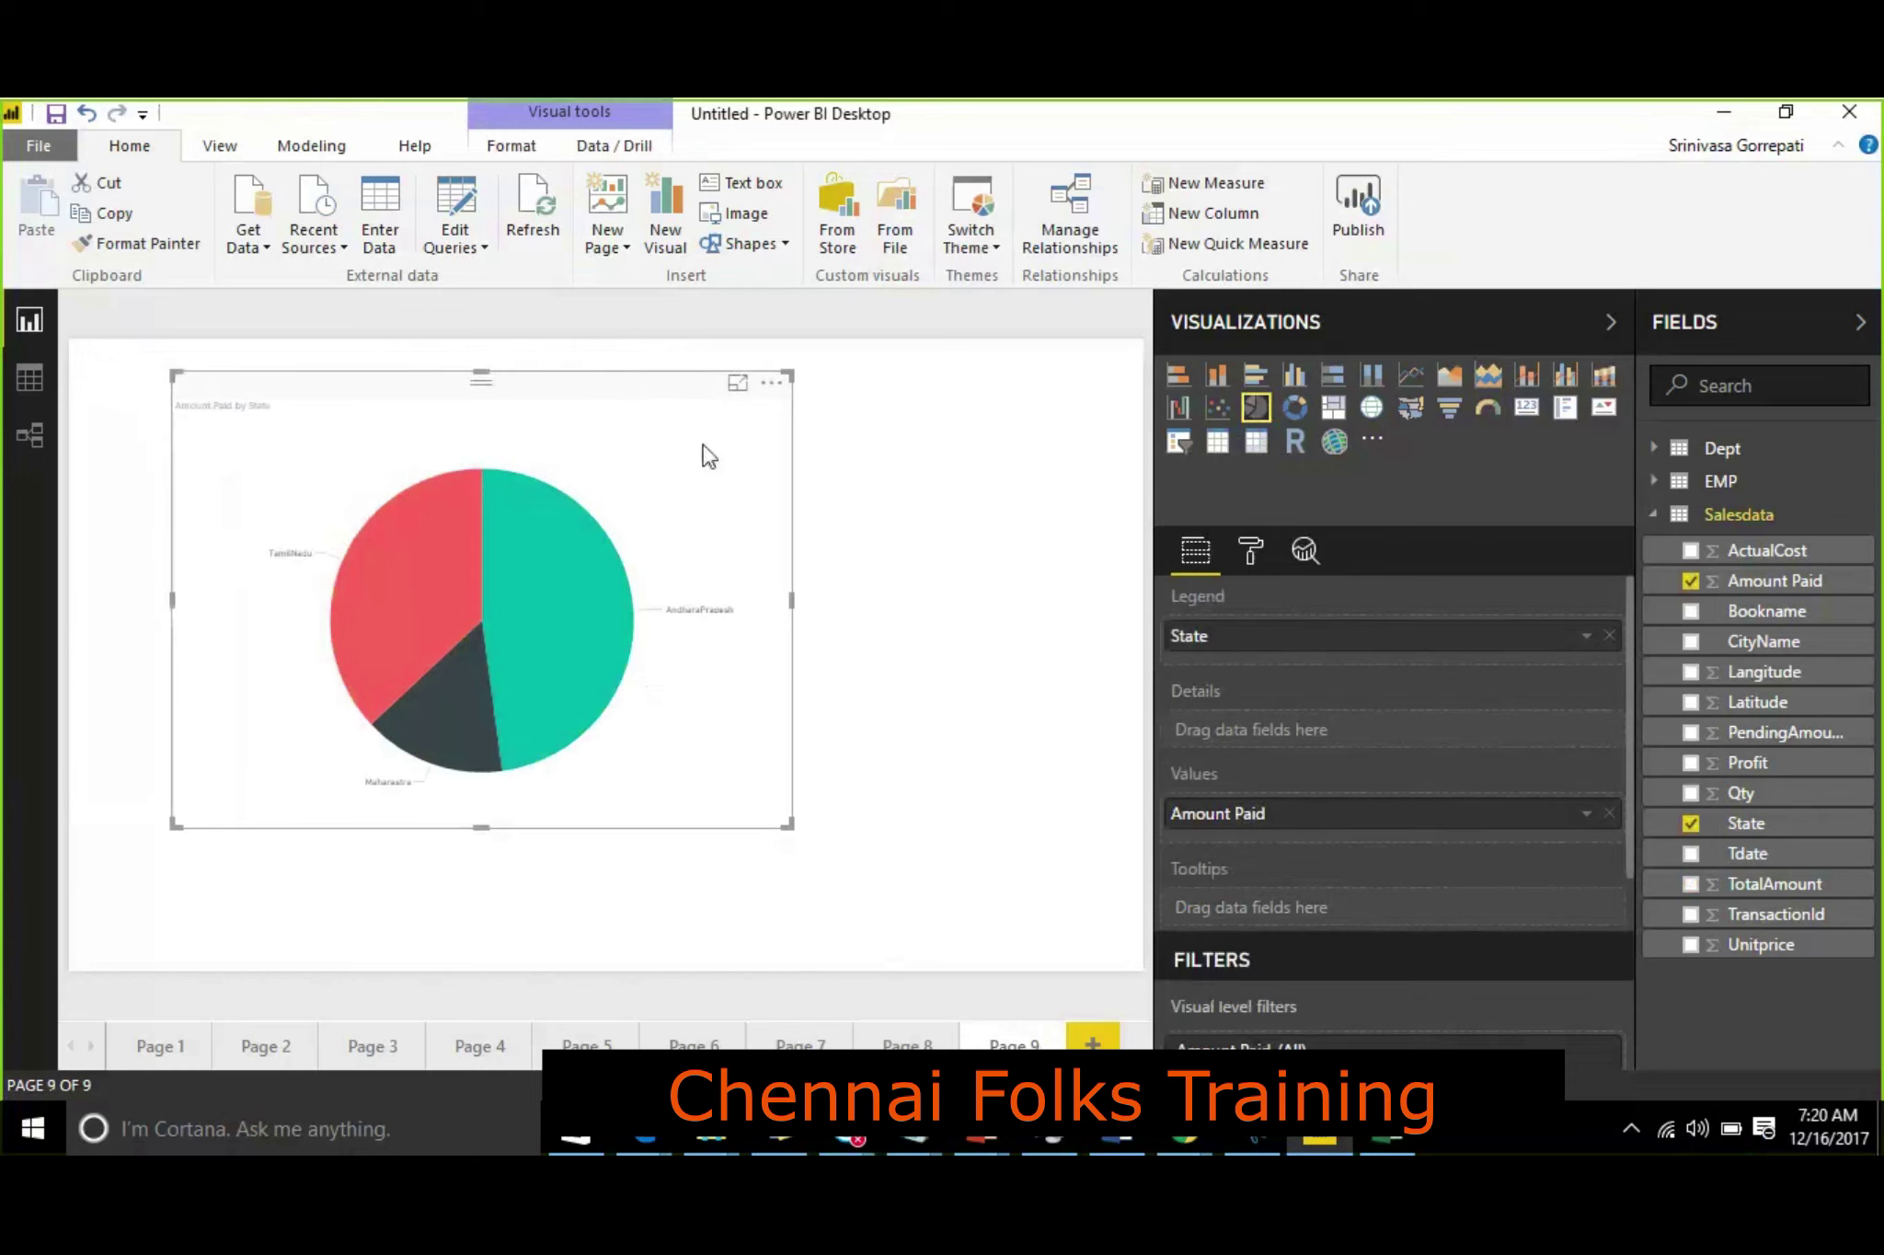
click(772, 383)
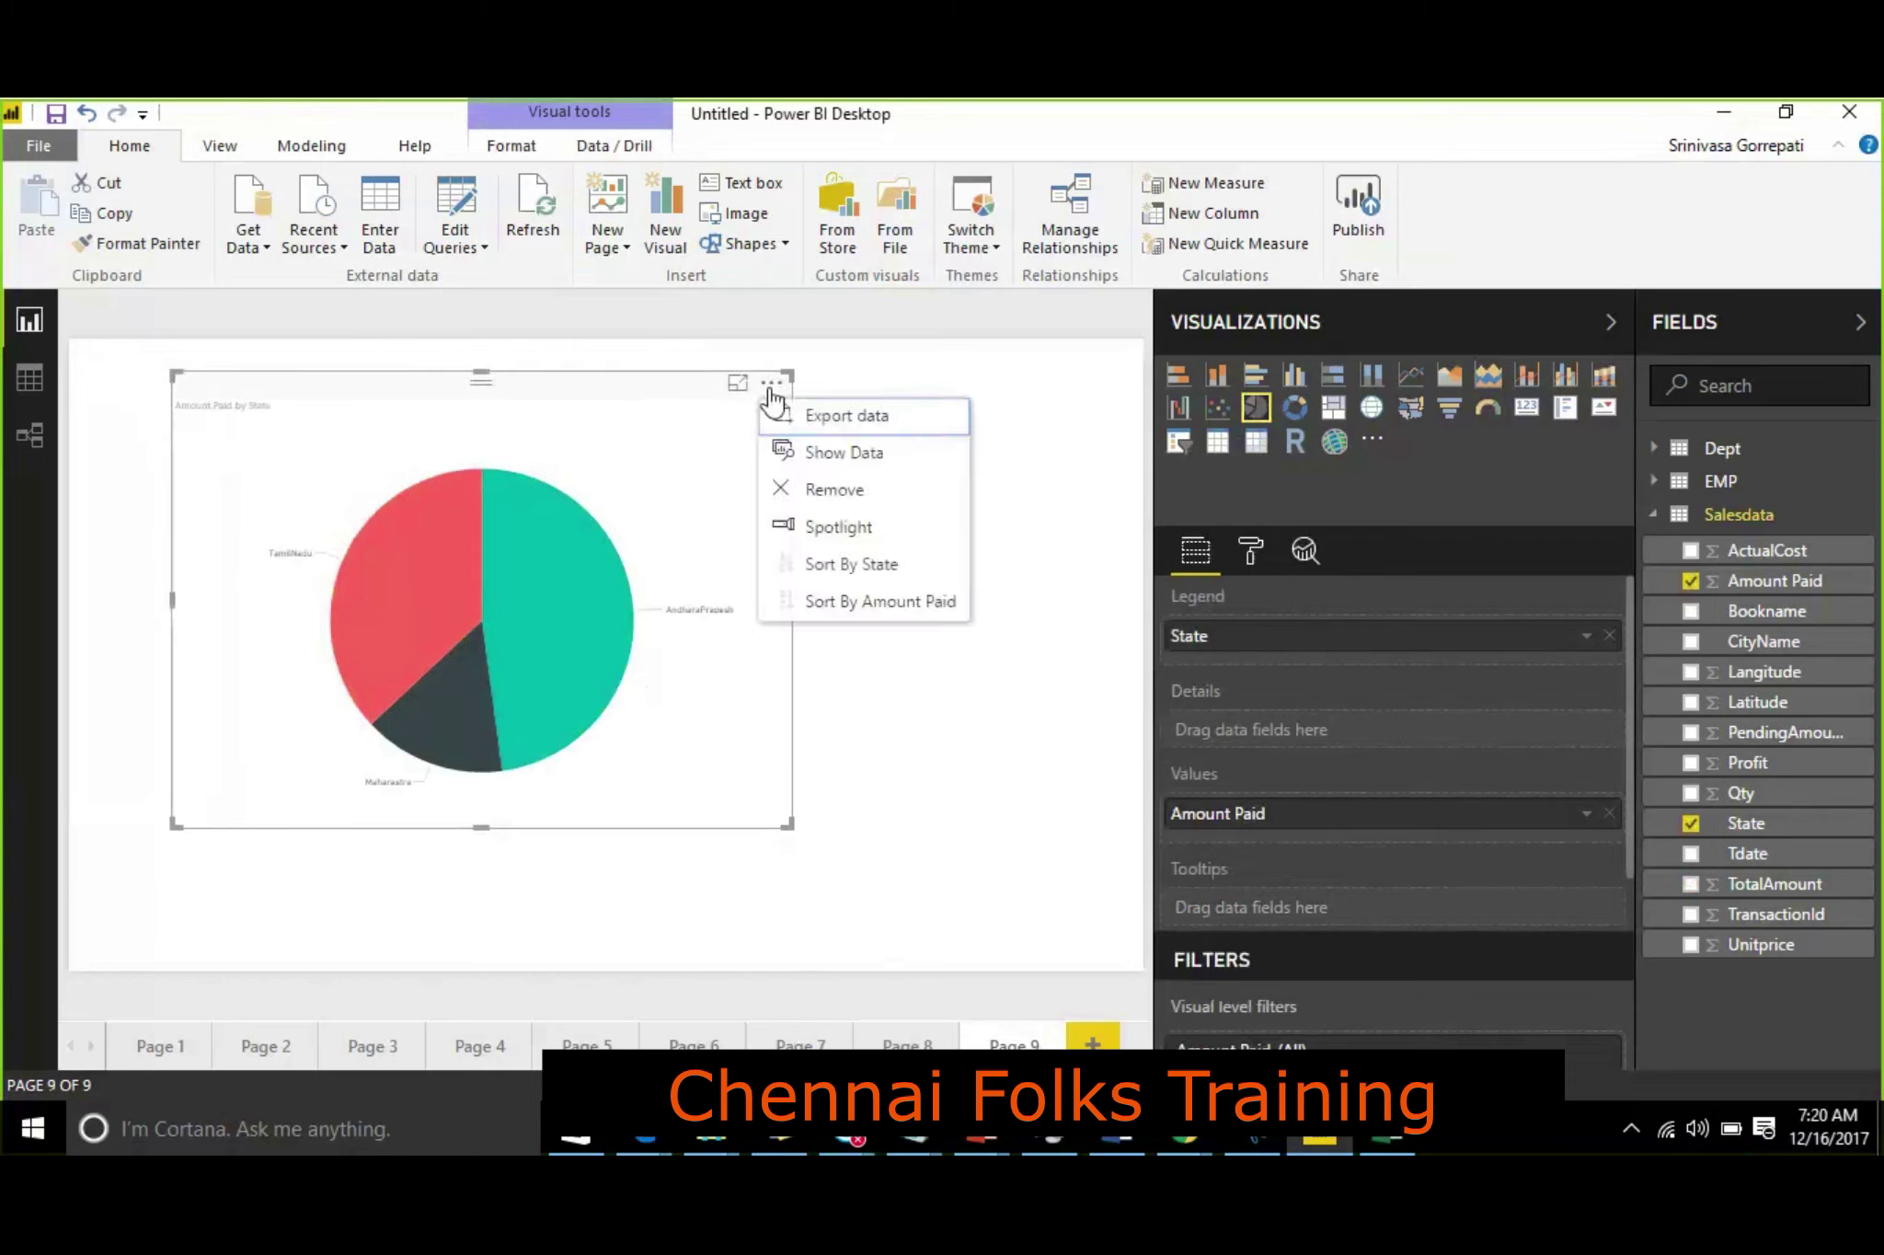
click(842, 454)
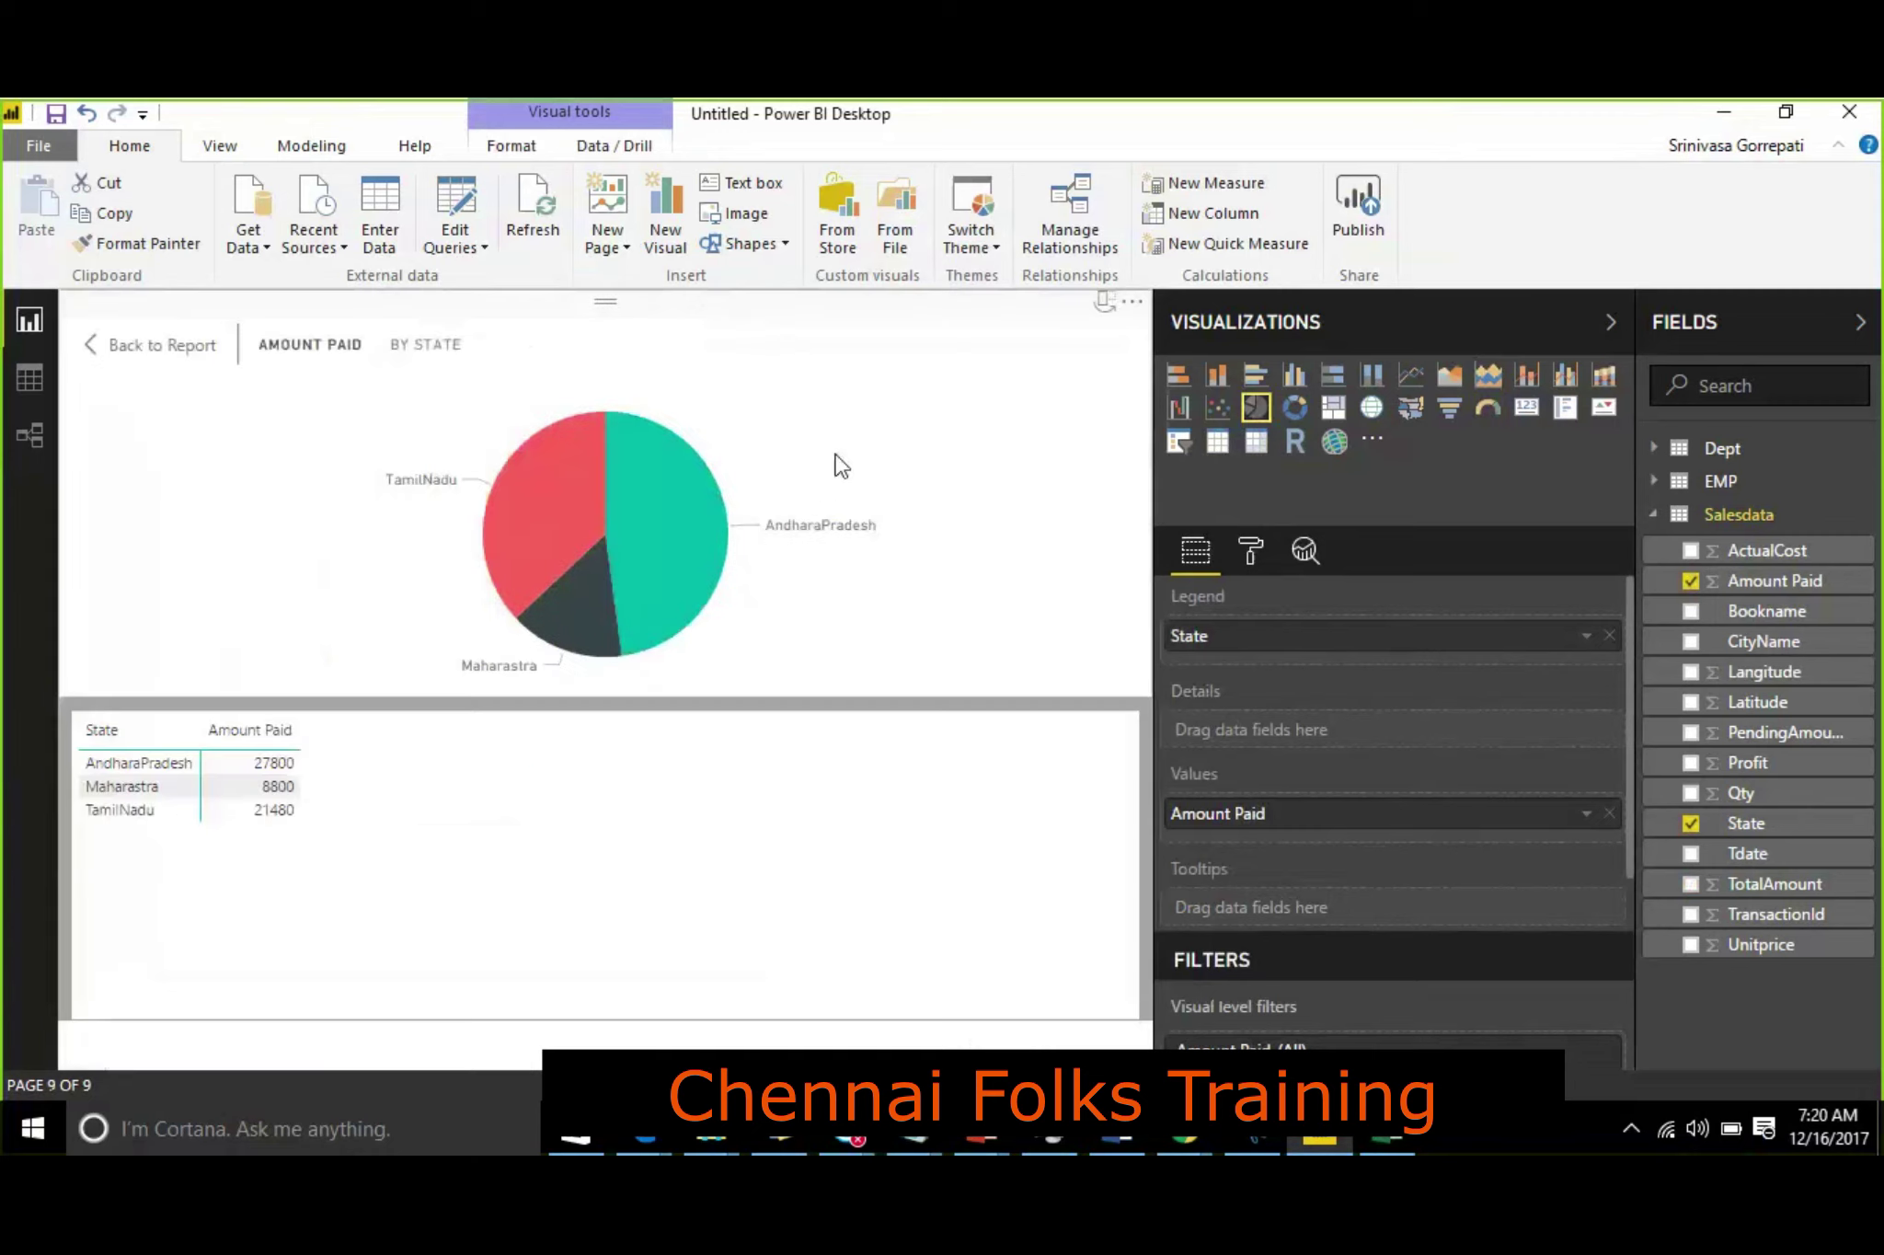
key(Escape)
Step: Turn on Spotlight for the pie chart and sort its slices by State, reversing the sort direction
click(769, 394)
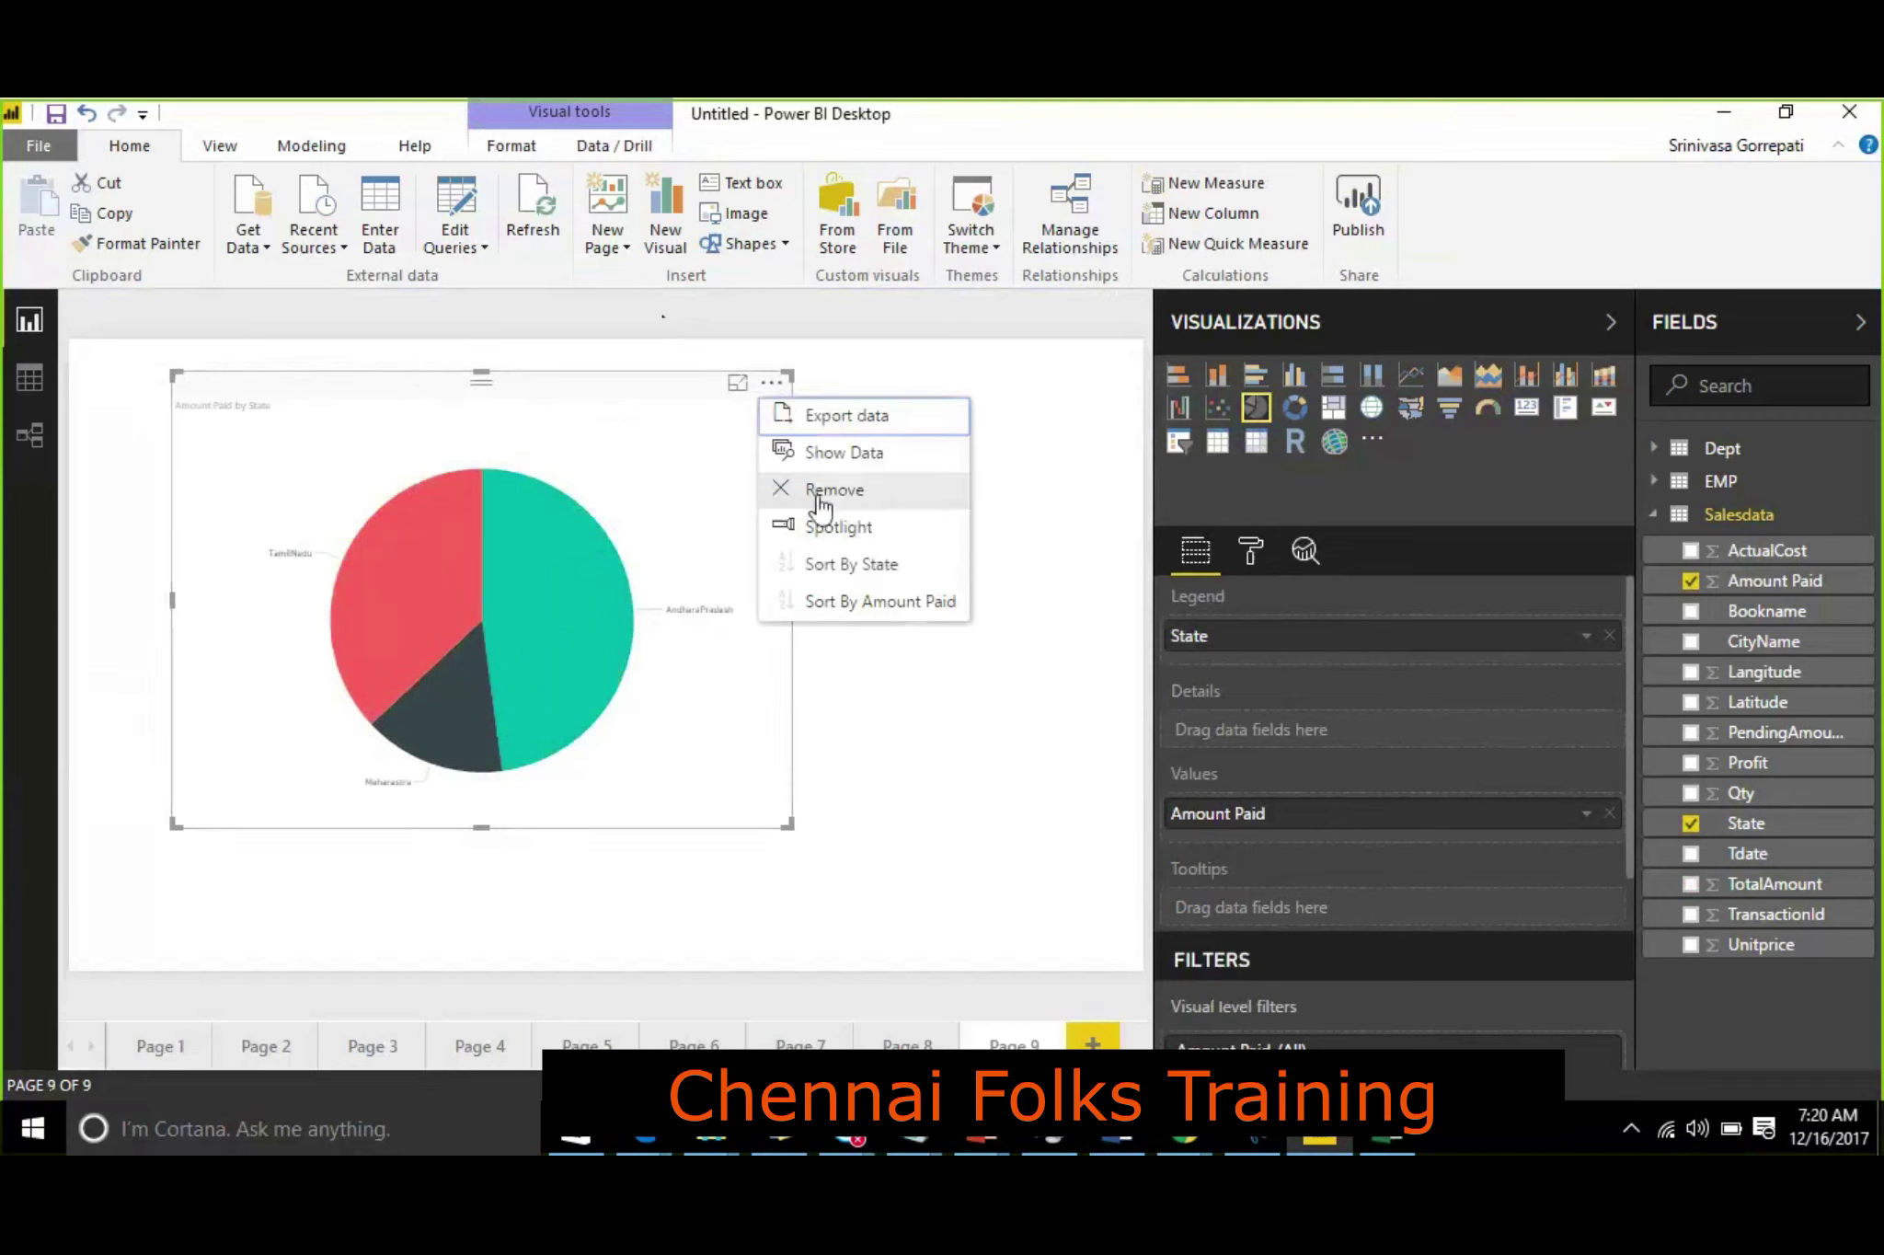
click(833, 528)
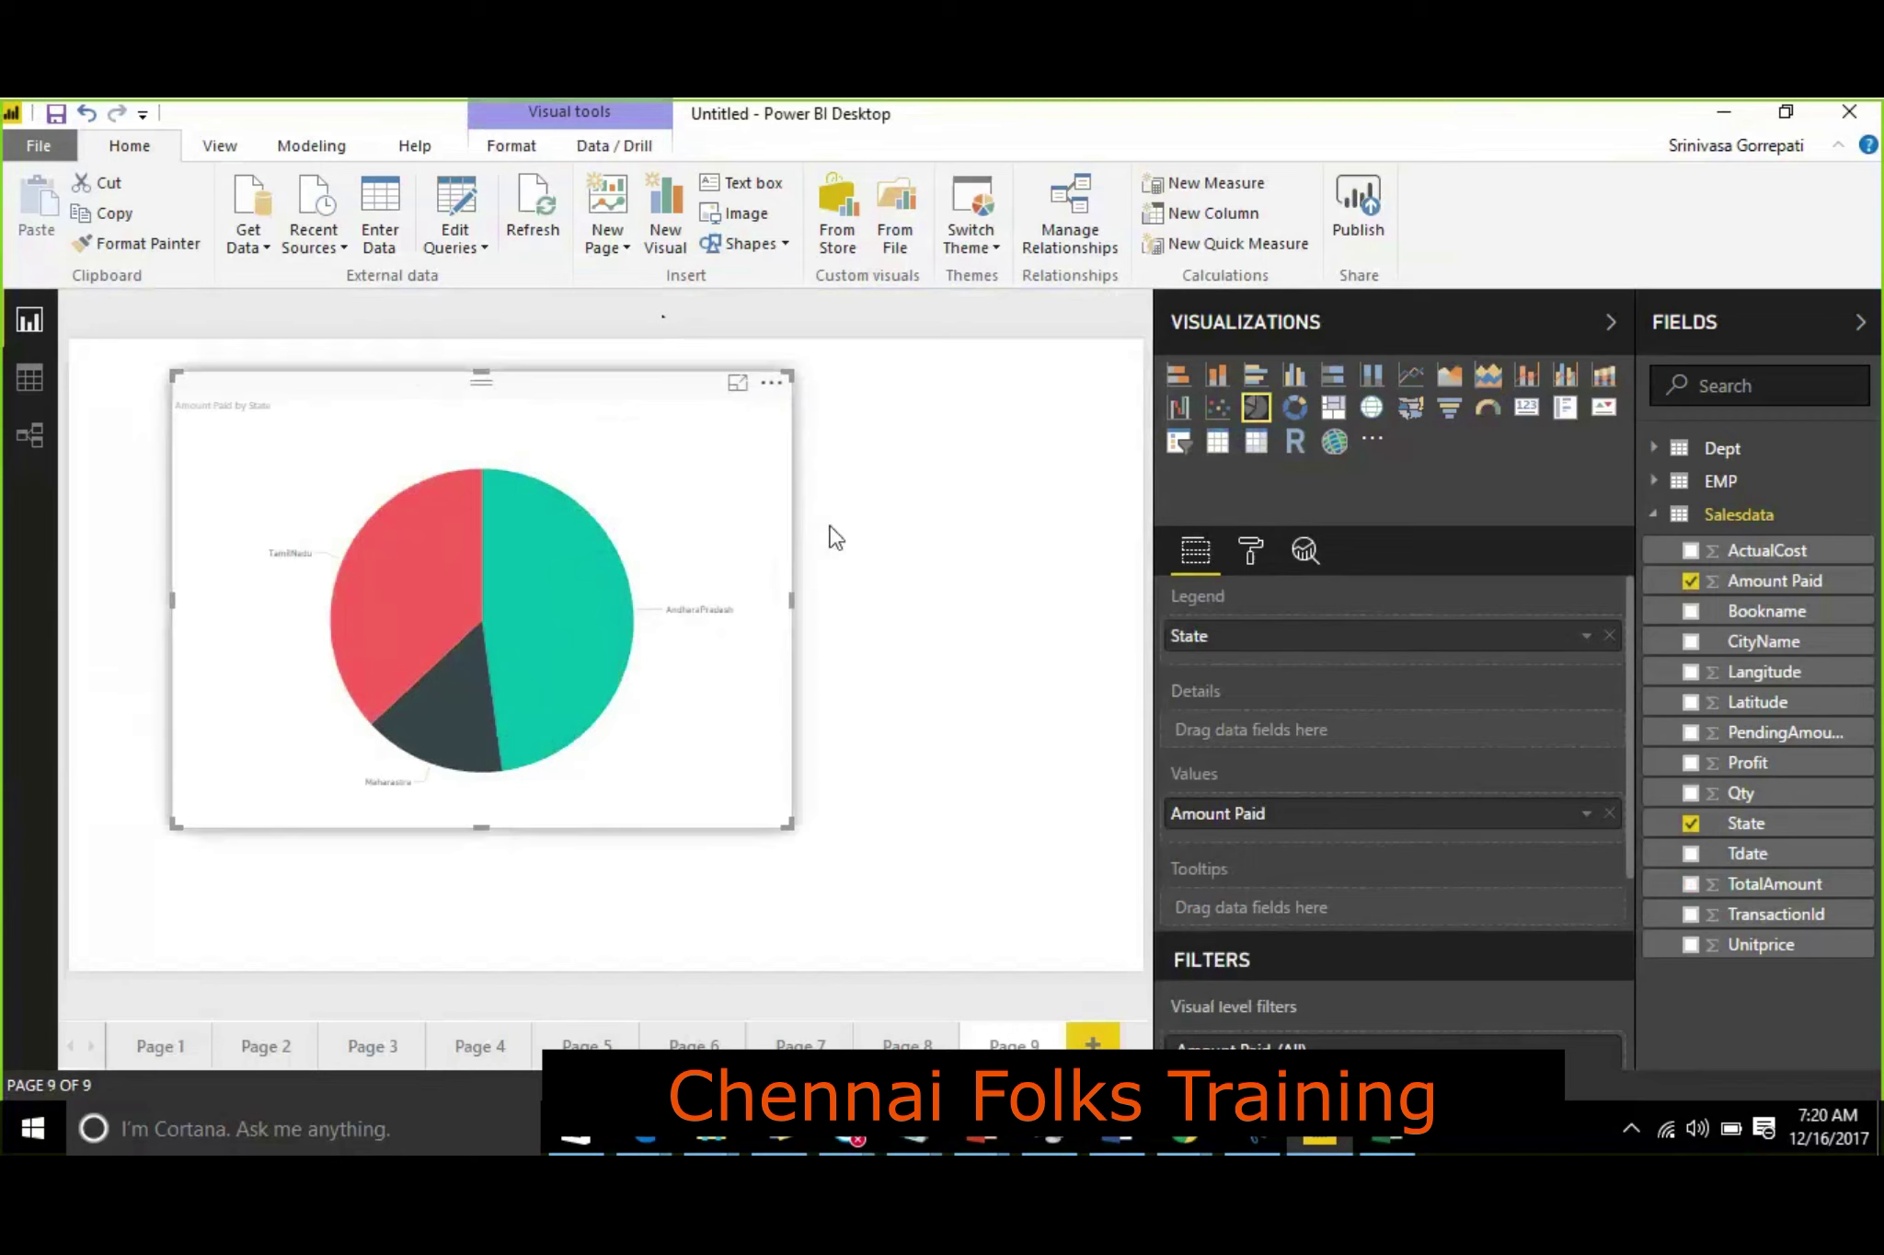
click(771, 381)
click(828, 563)
click(769, 394)
click(778, 561)
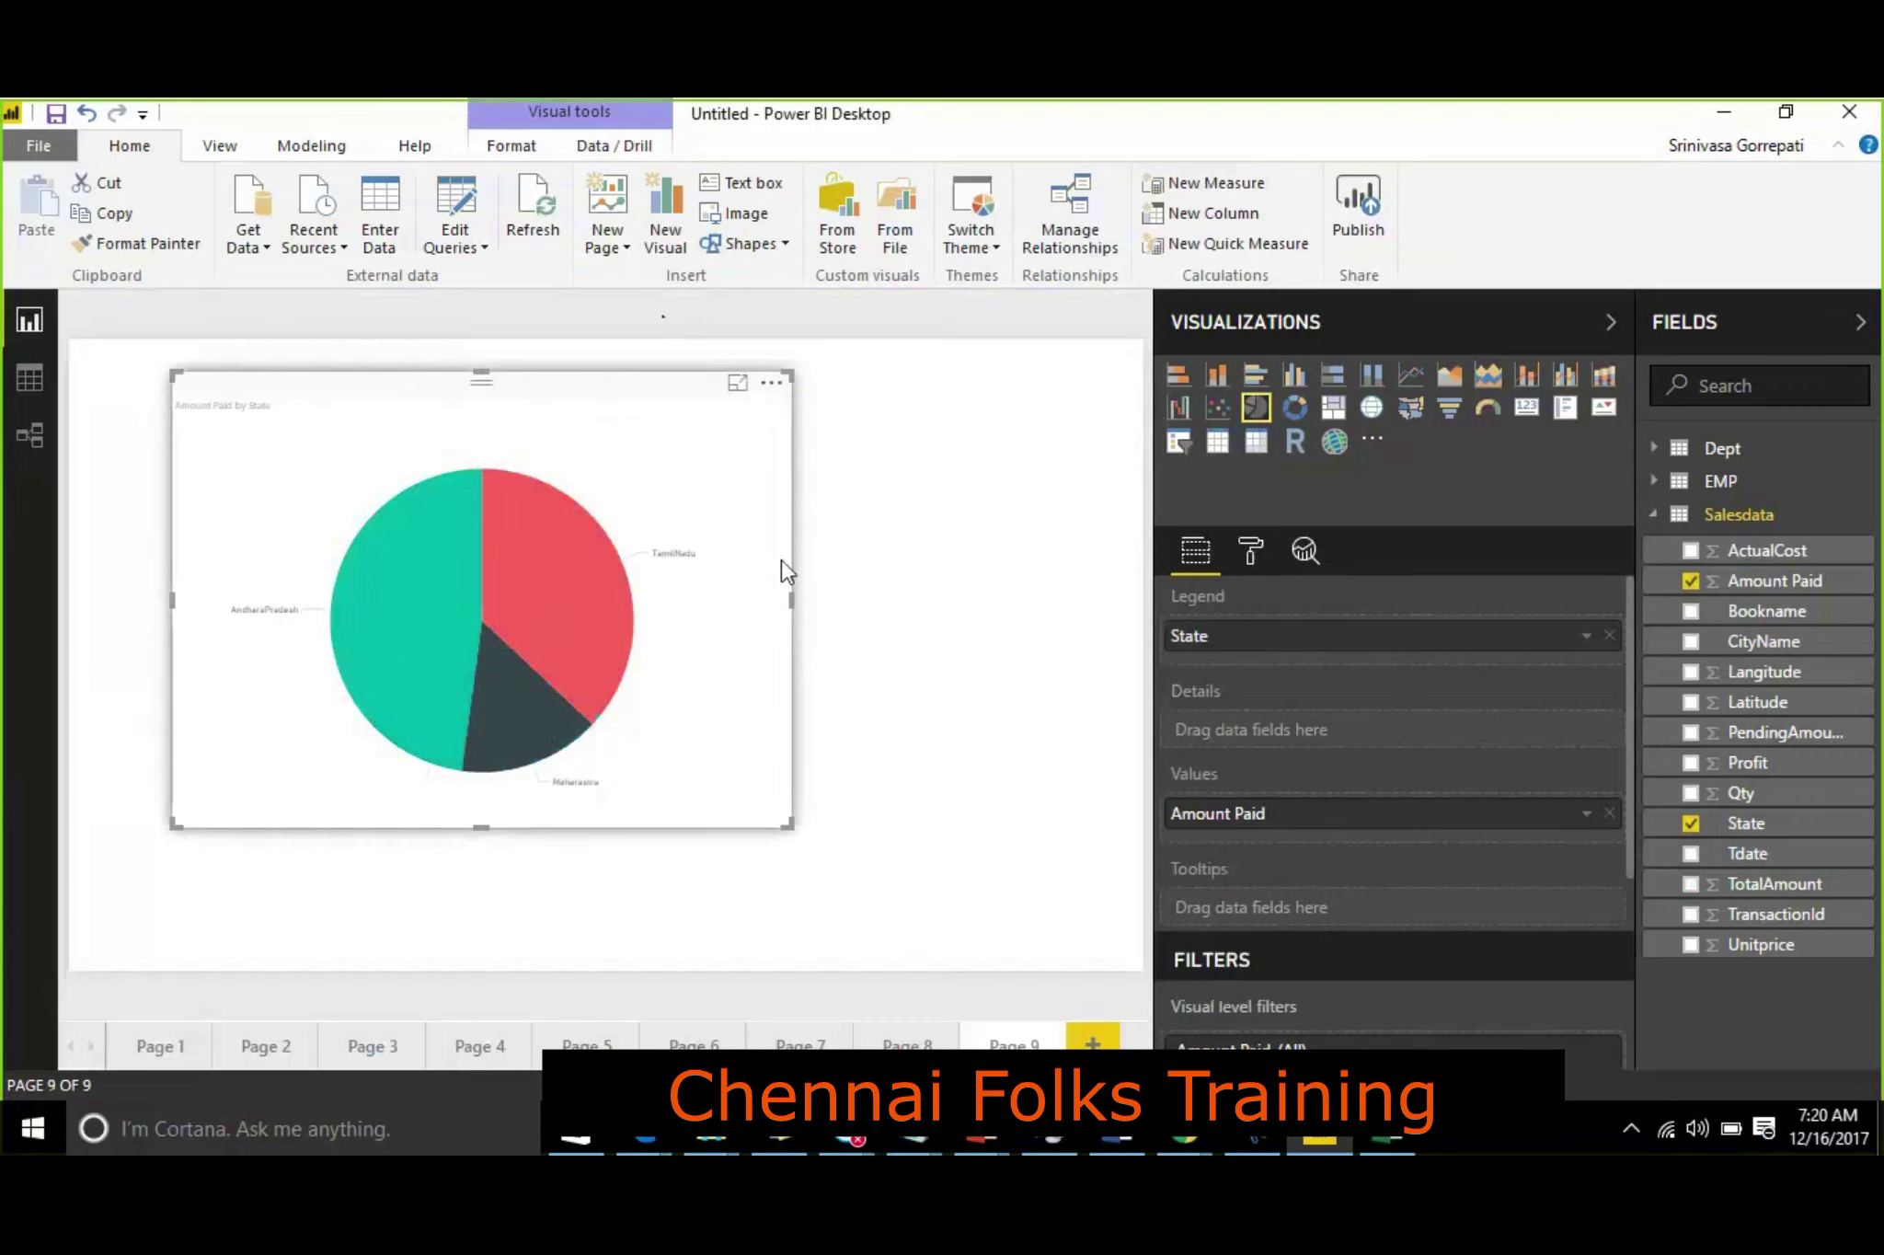
Step: Sort the pie chart by Amount Paid and reverse the order so the slices run from smallest to largest
click(772, 381)
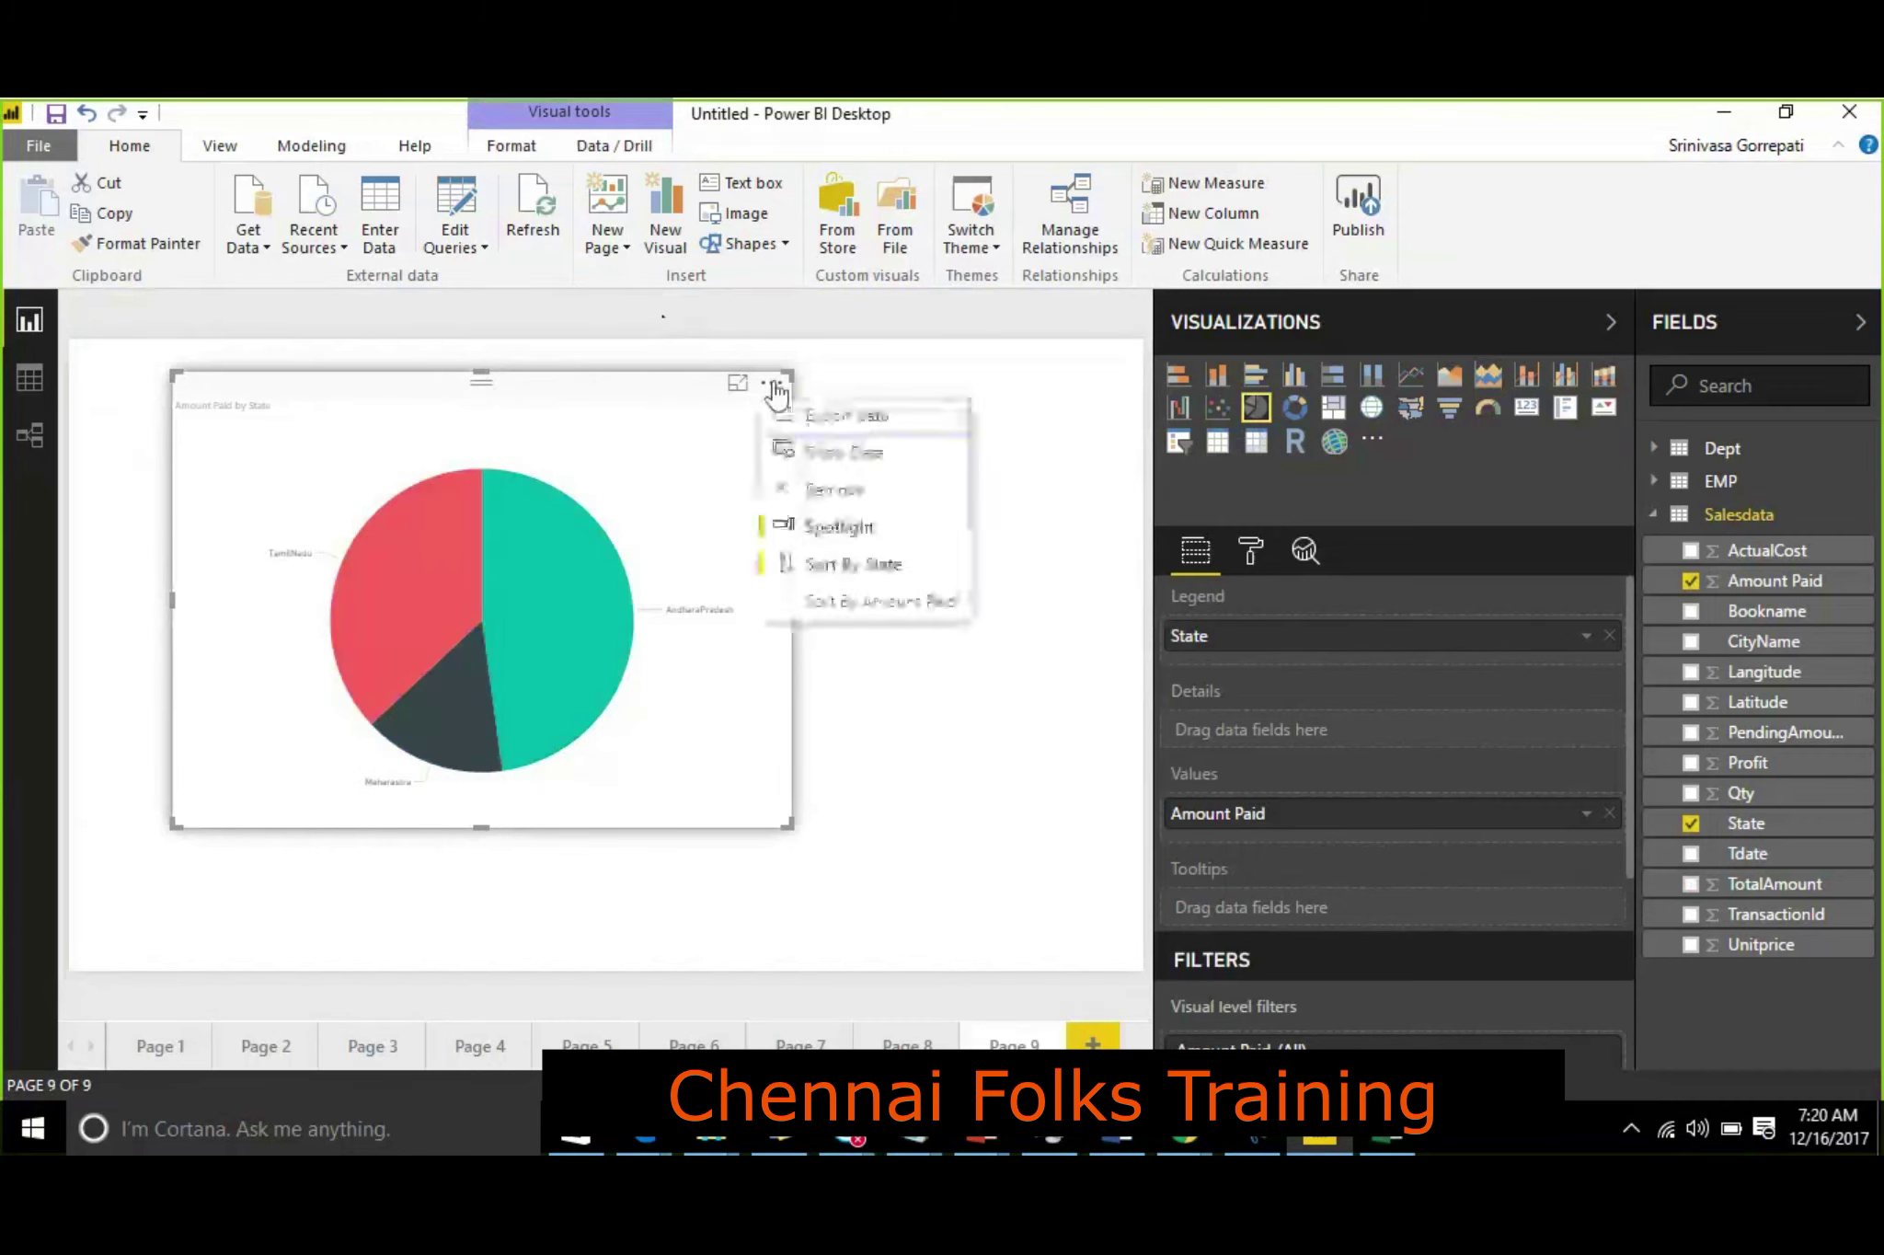
click(833, 608)
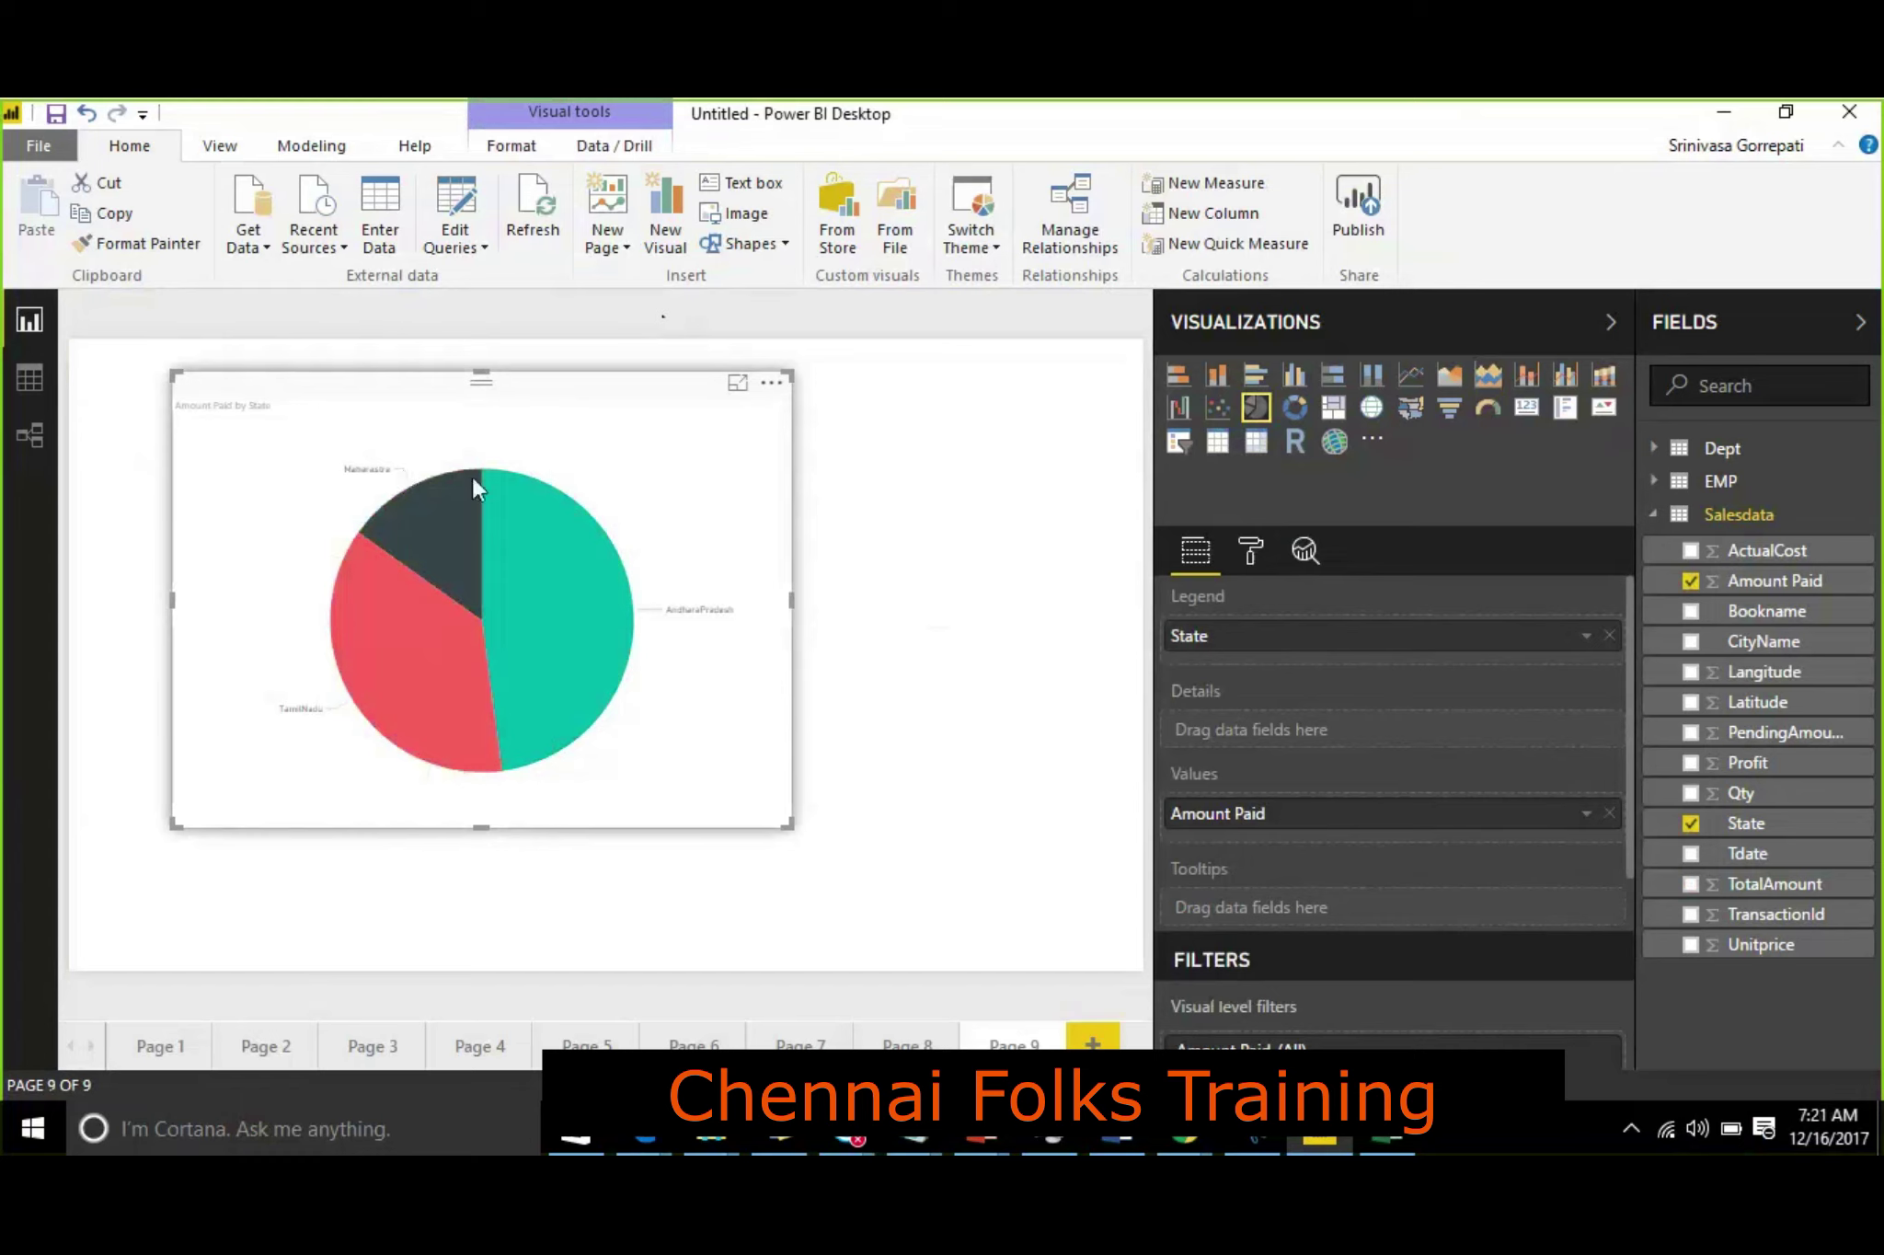
mouse_move(472, 477)
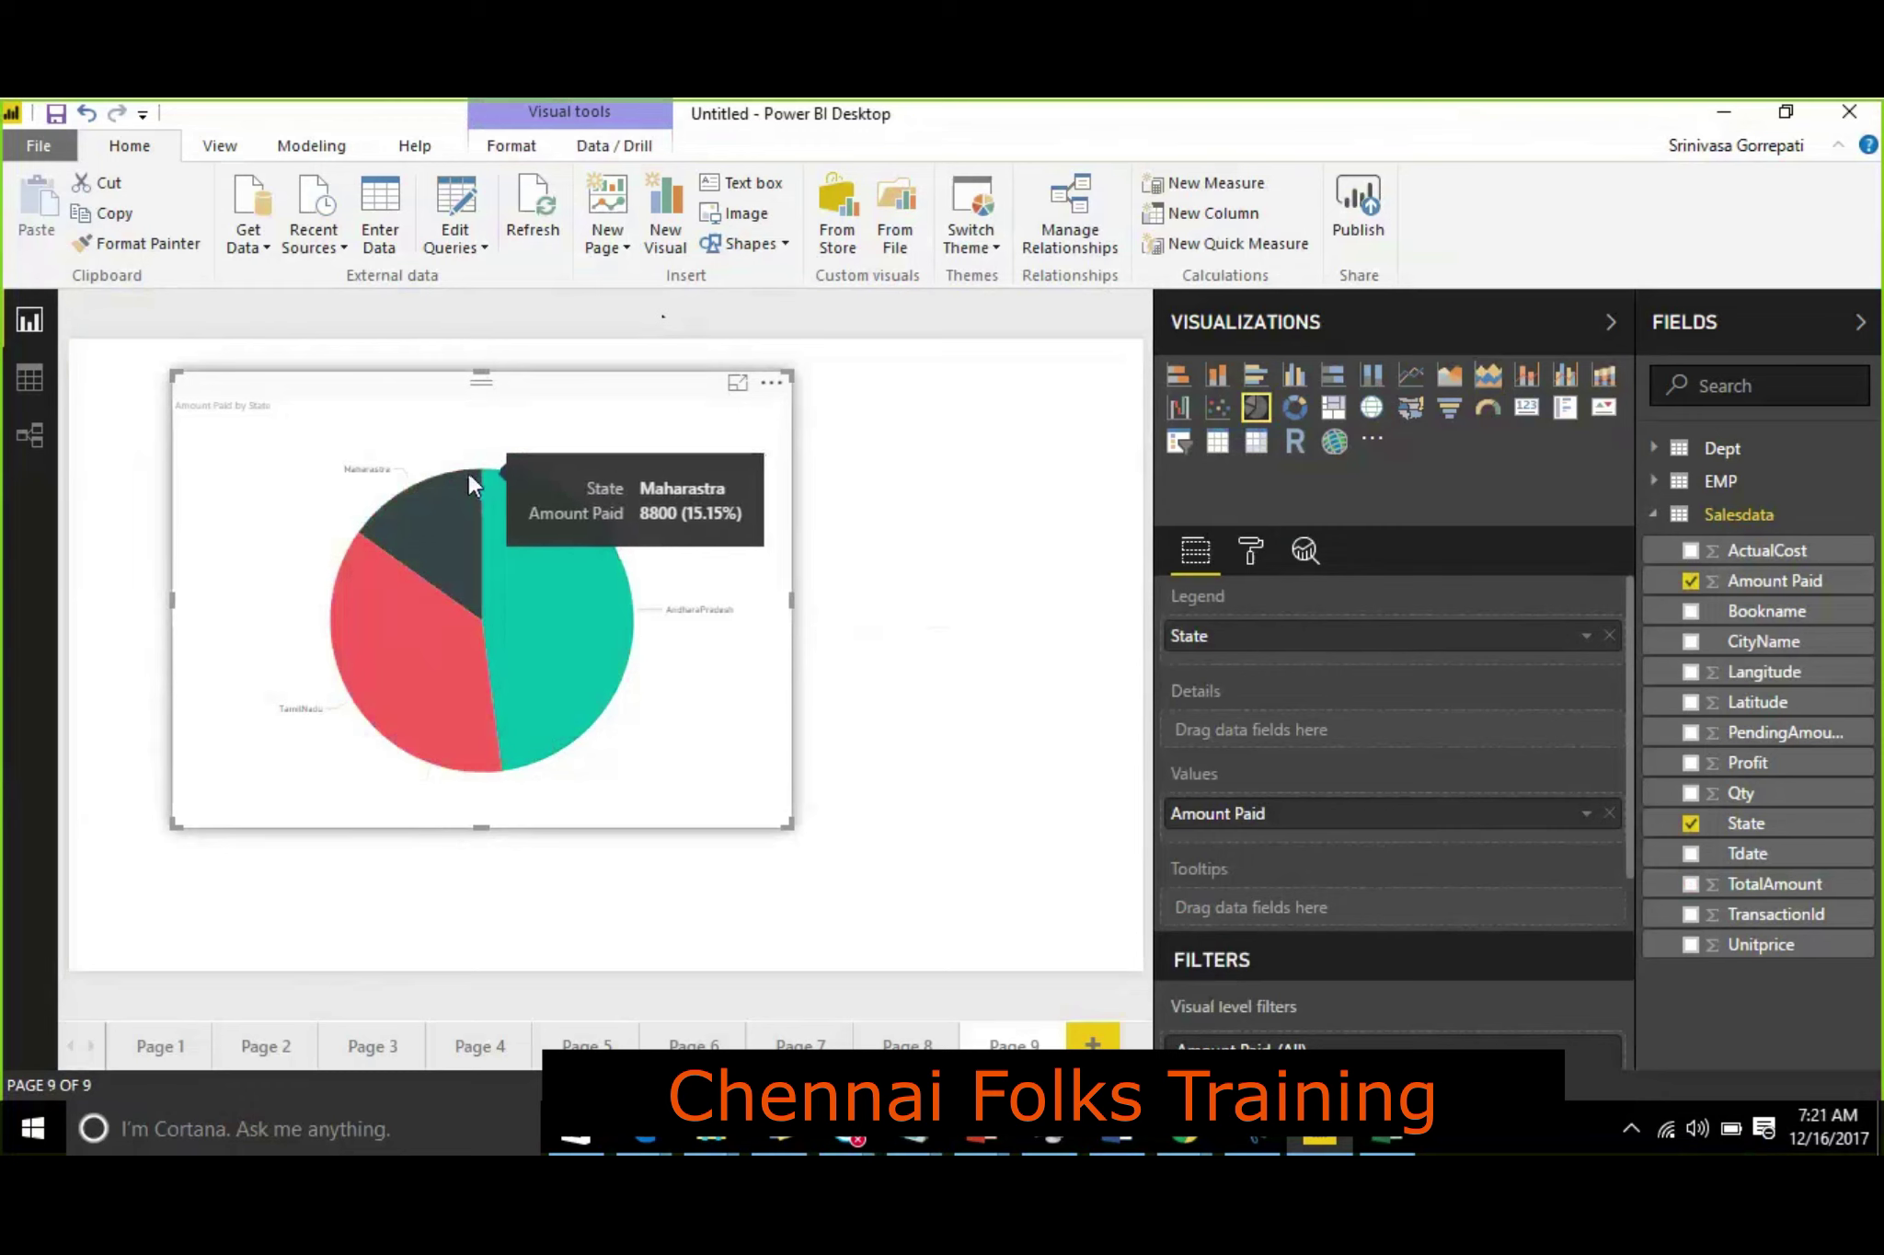
click(771, 384)
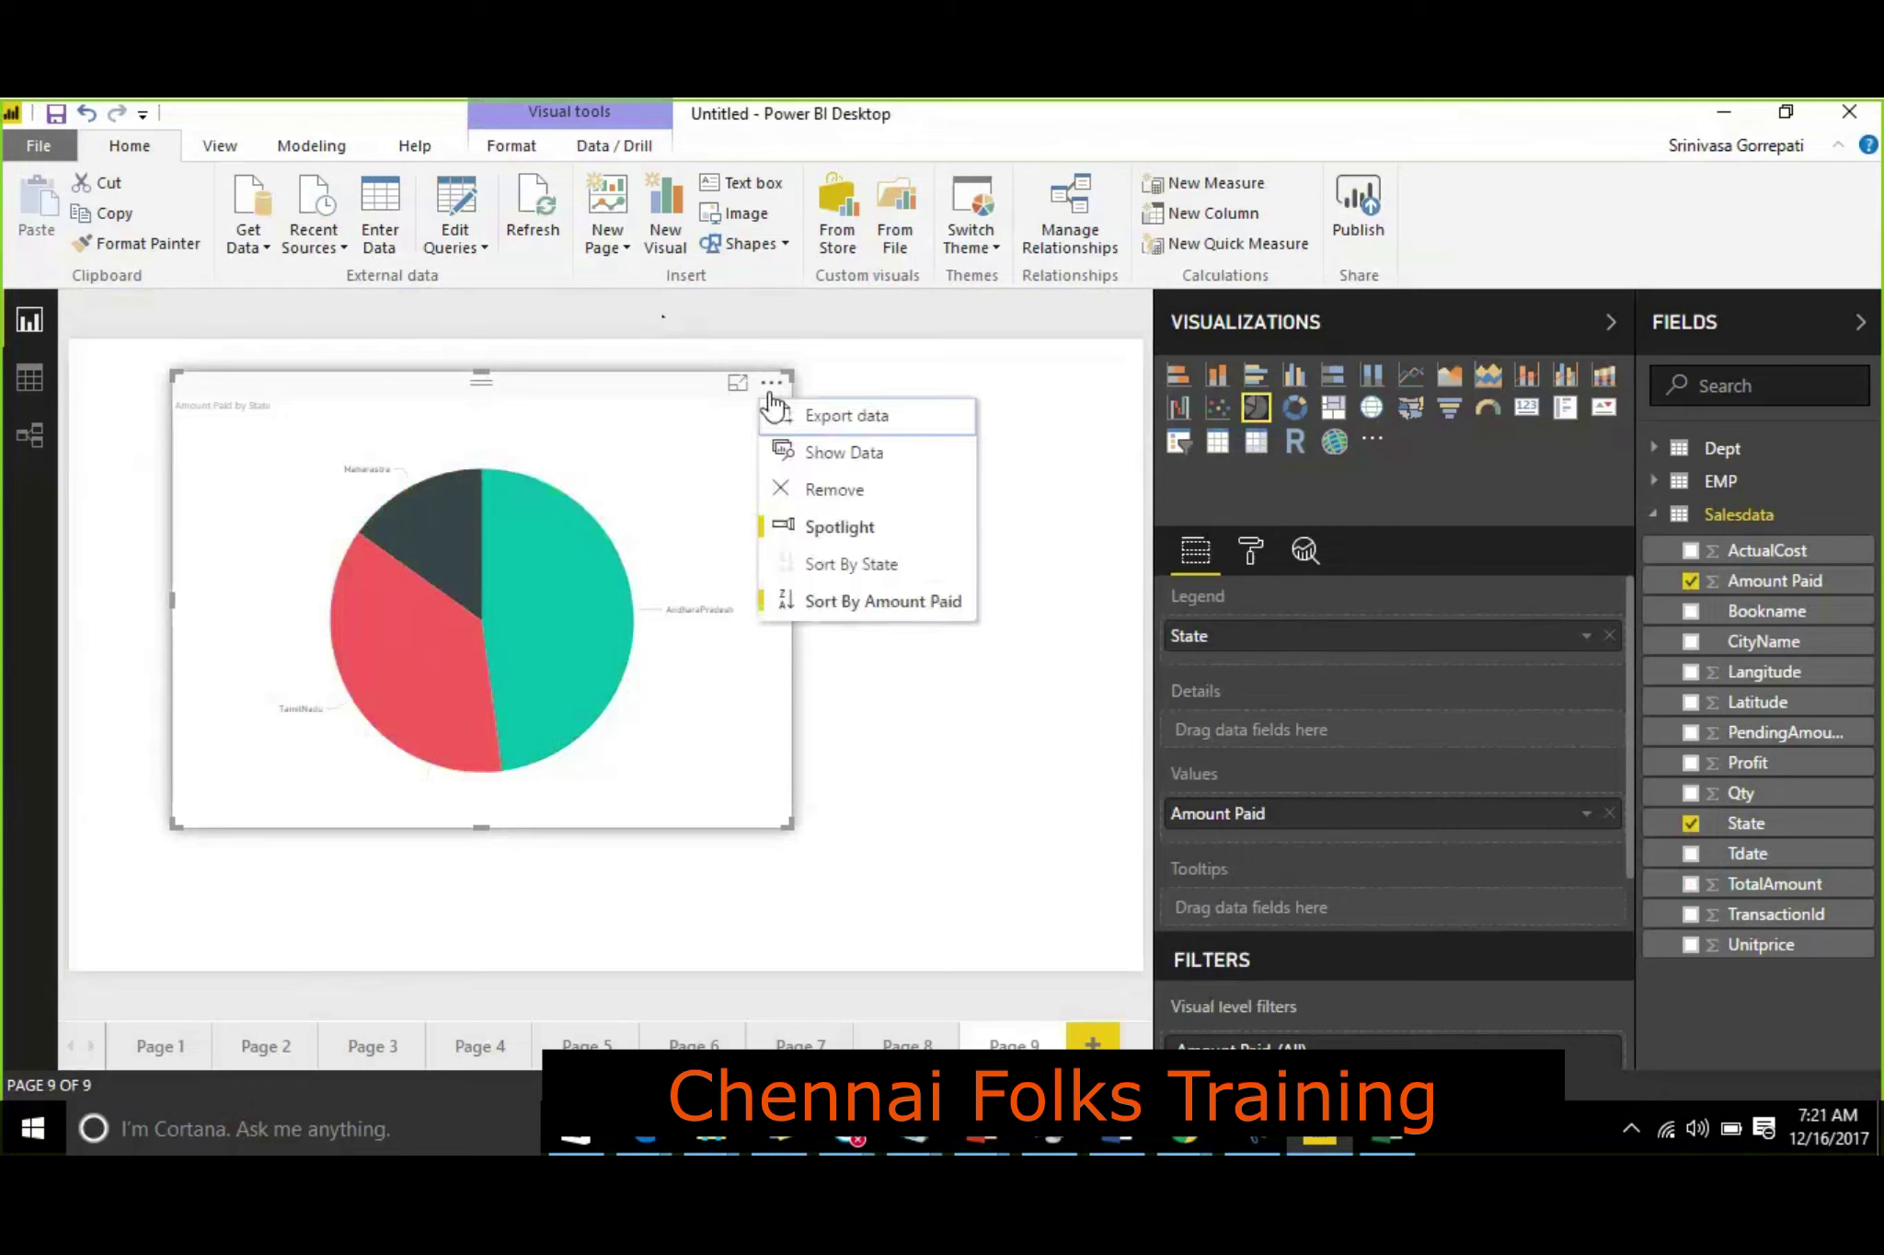
click(783, 600)
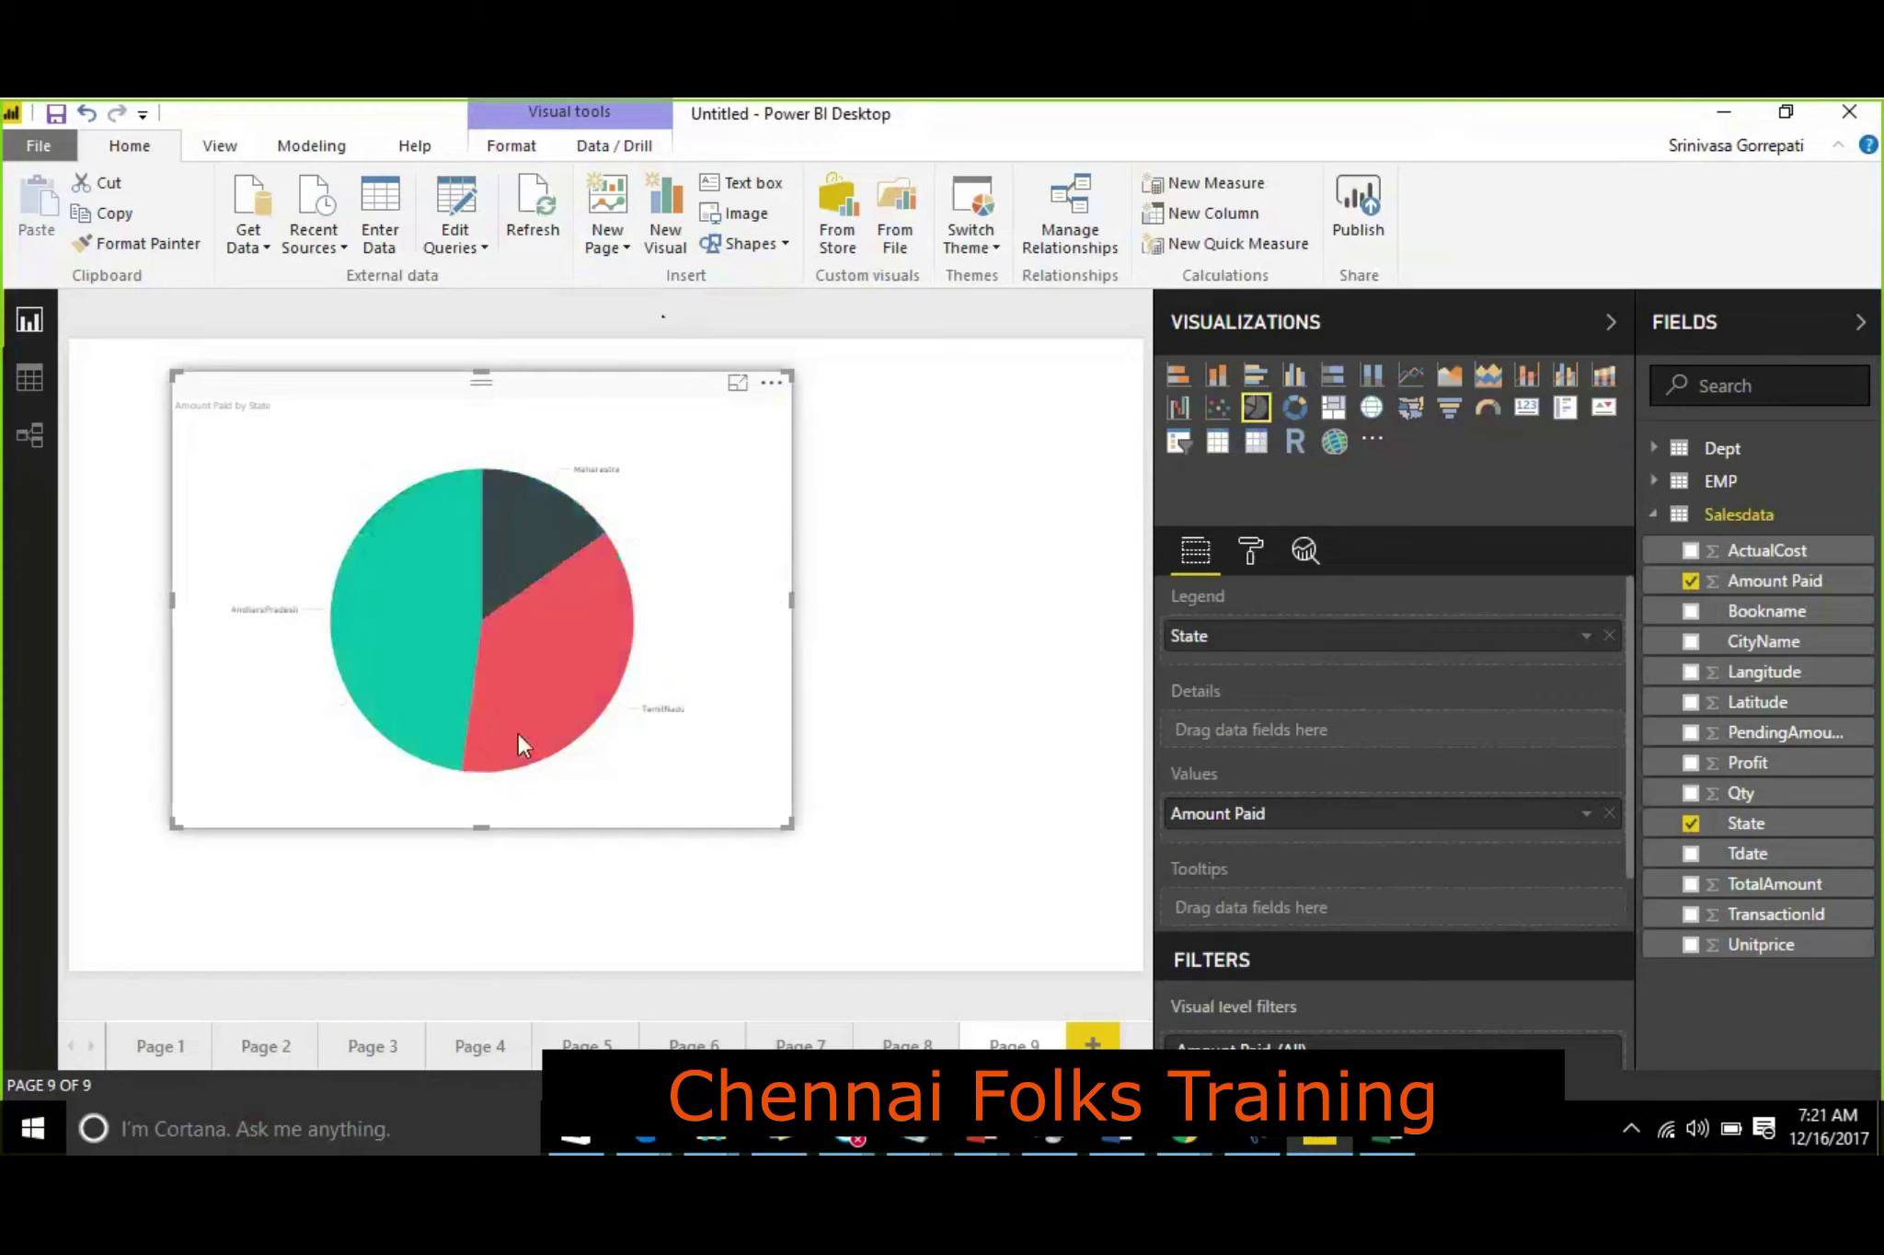
click(771, 383)
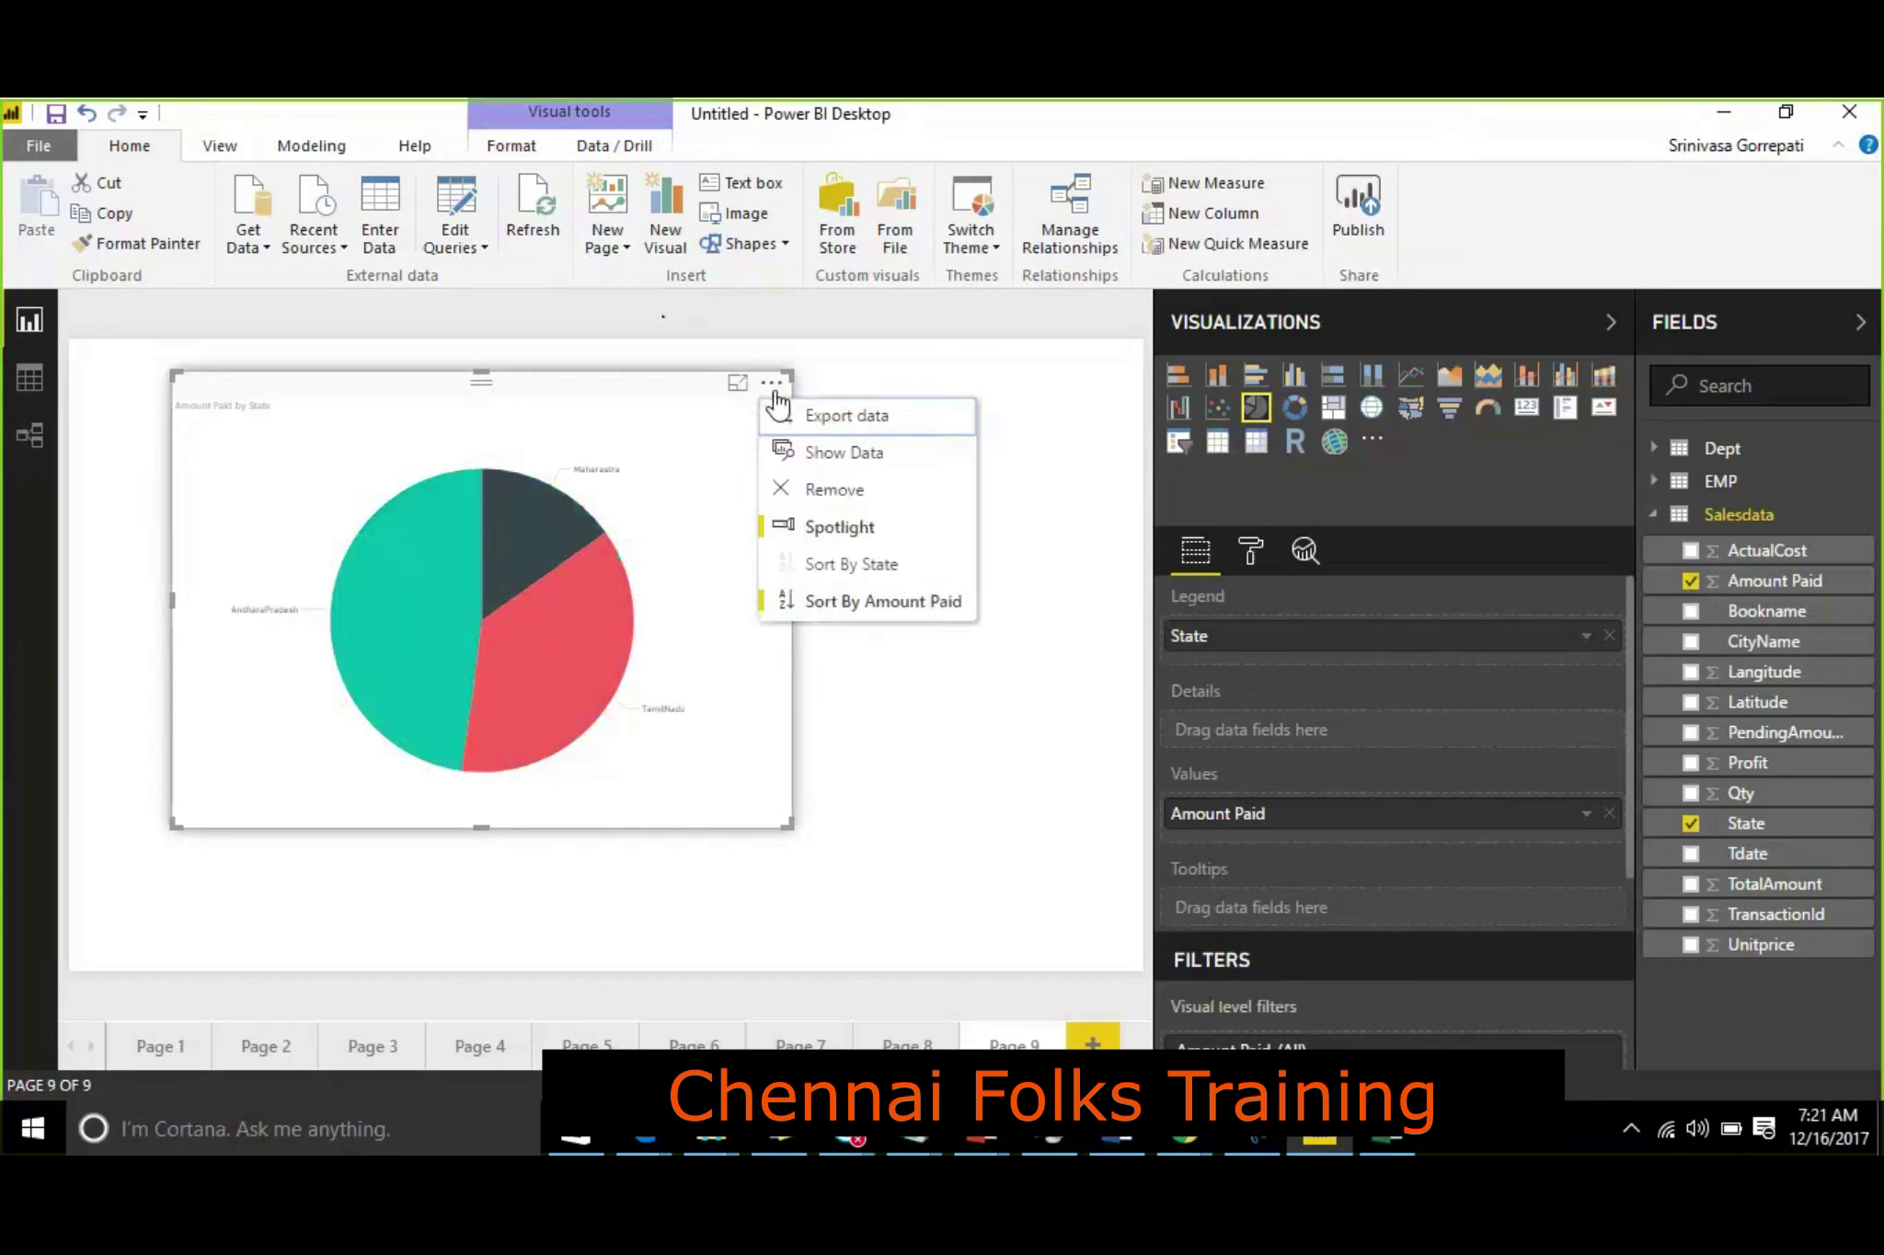
Step: Turn on the pie chart's legend in the visual formatting options and expand the legend settings
click(1251, 556)
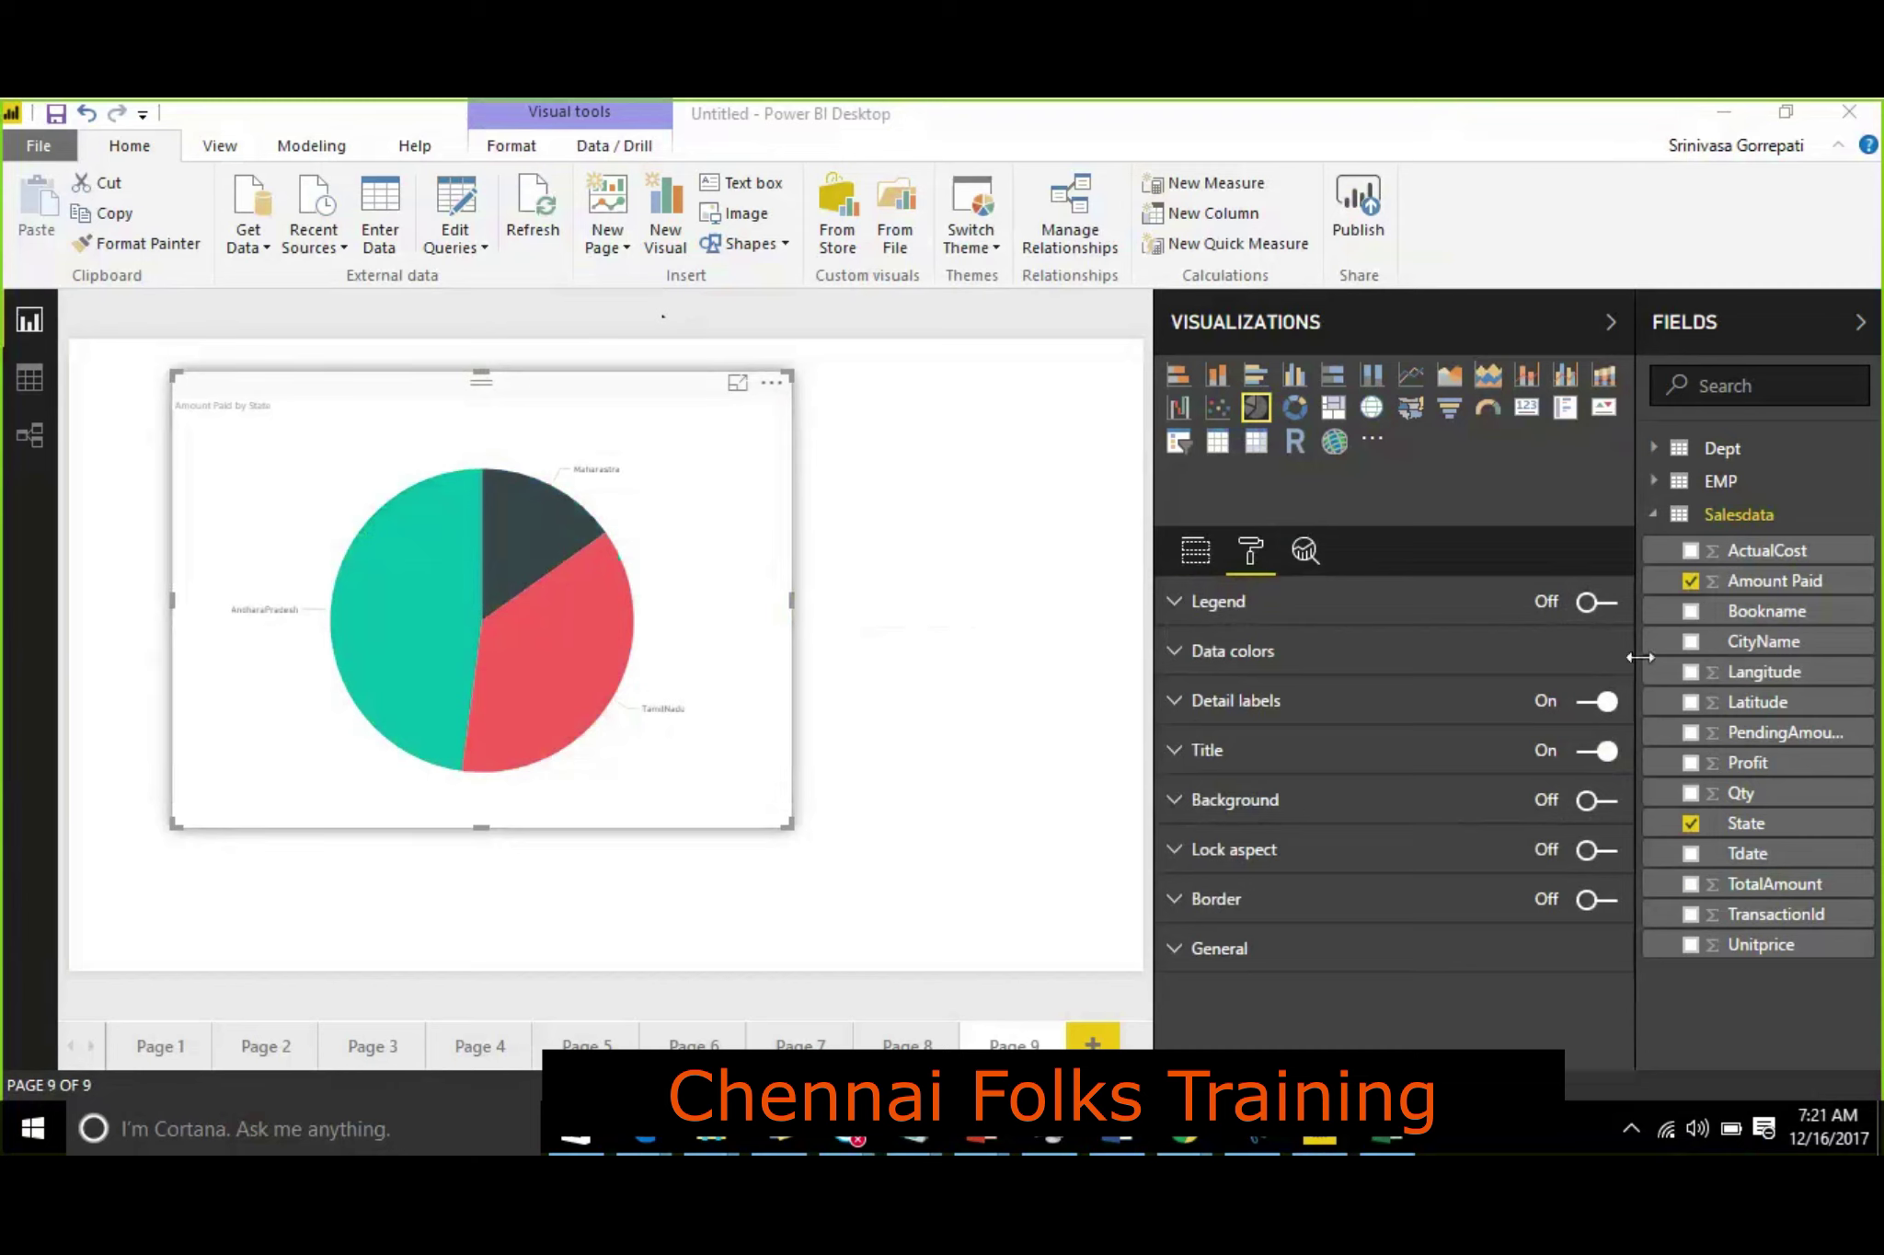
click(1601, 605)
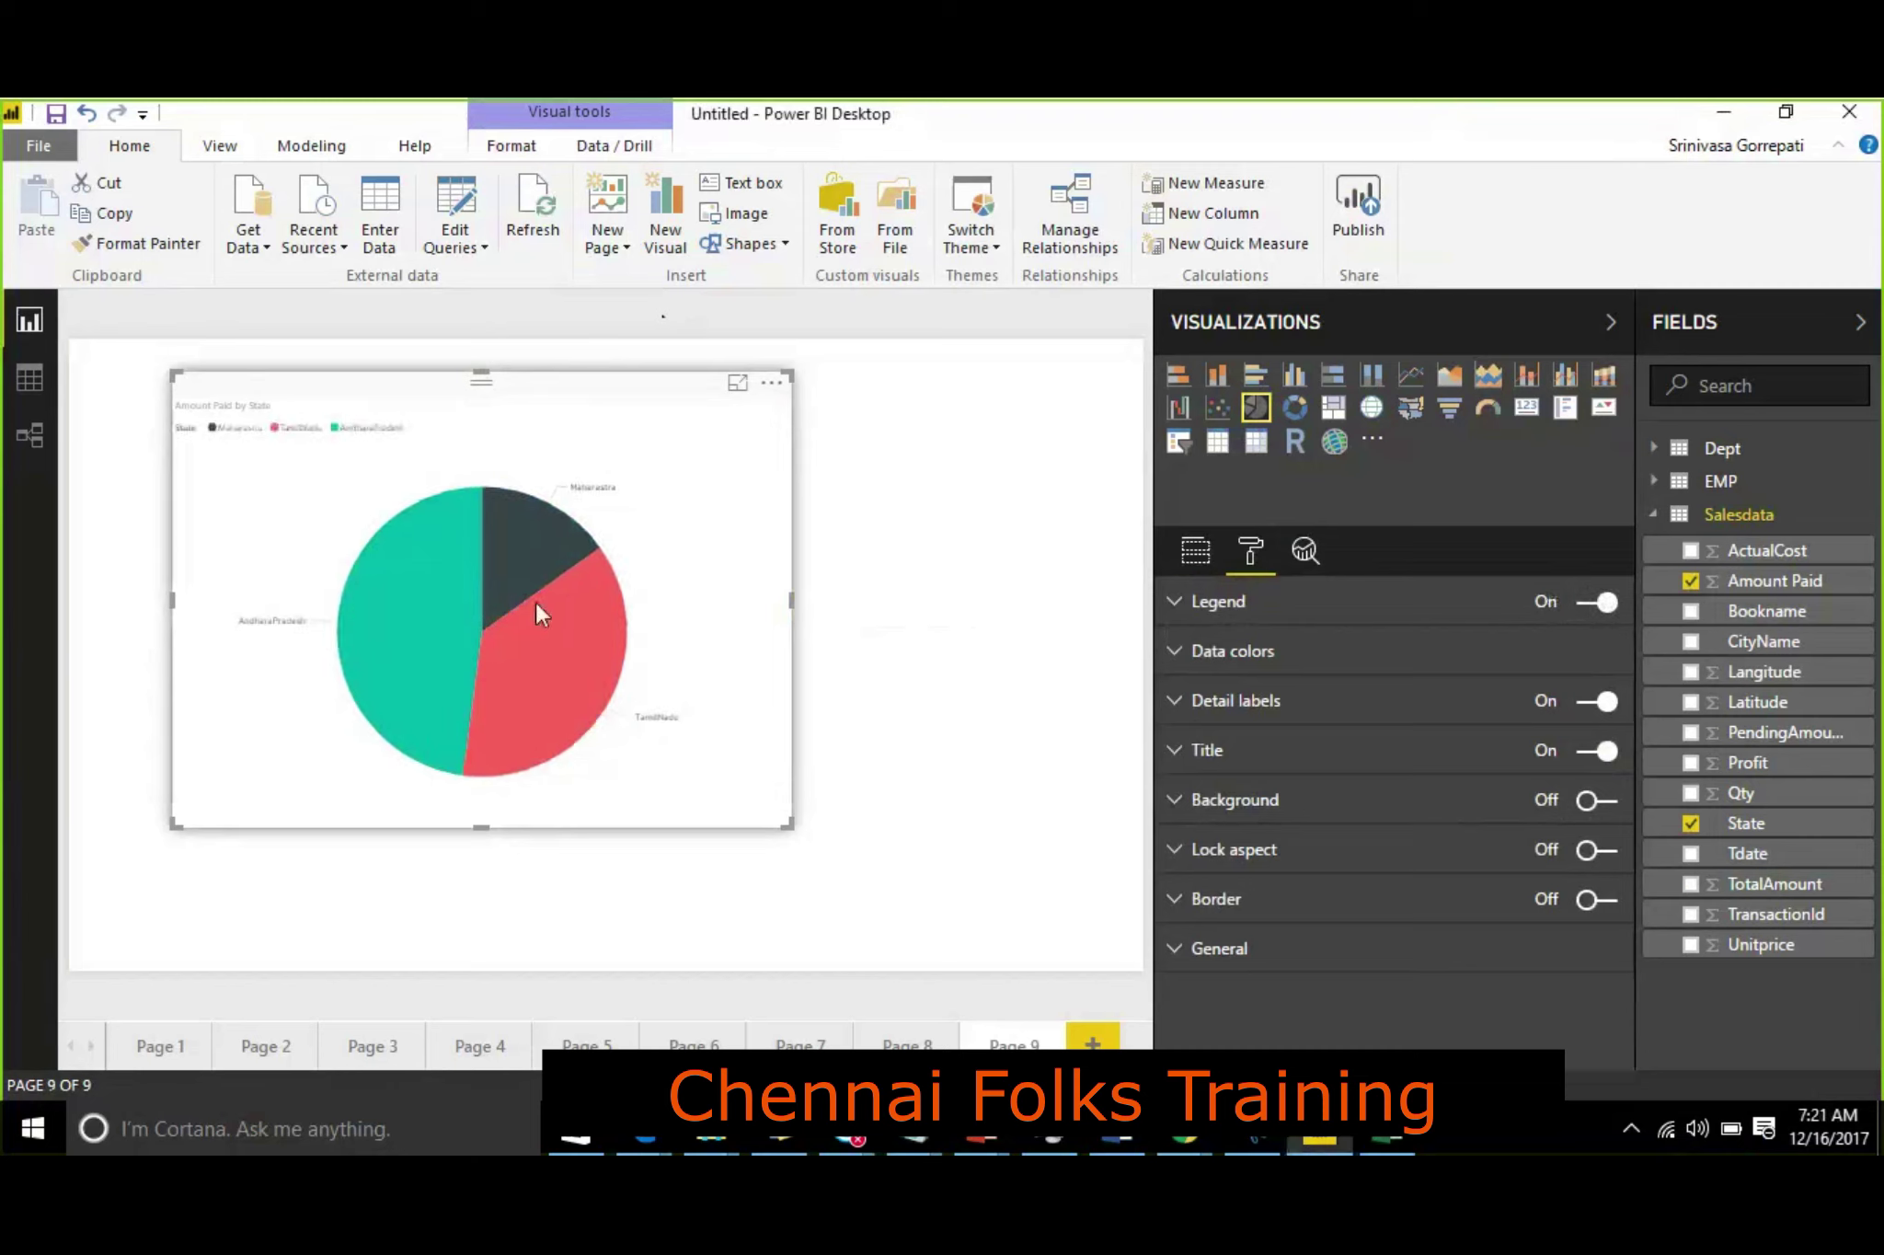
mouse_move(535, 604)
click(1176, 615)
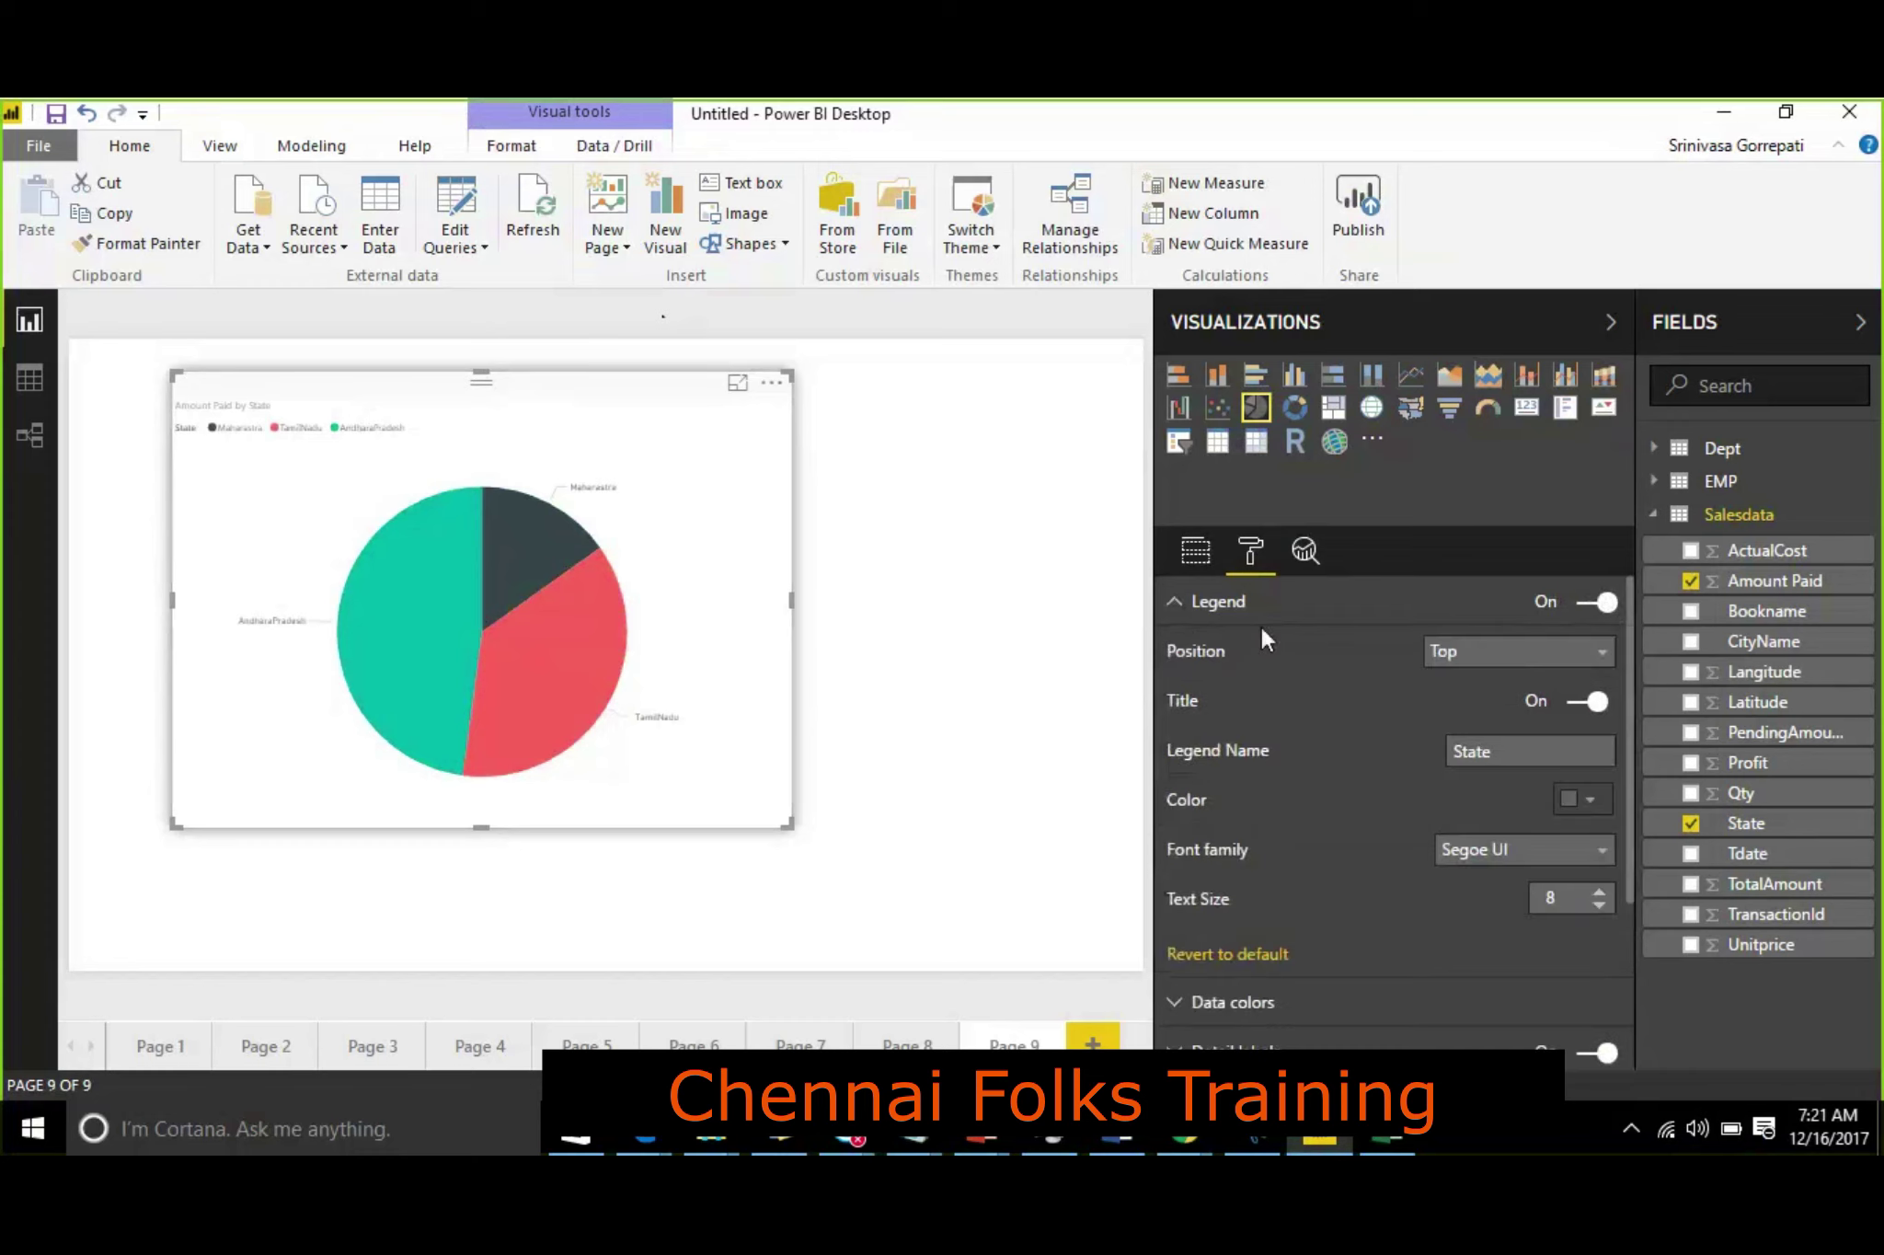
Step: Try the pie chart legend in the Bottom, Left, Right and Top Center positions
click(1509, 655)
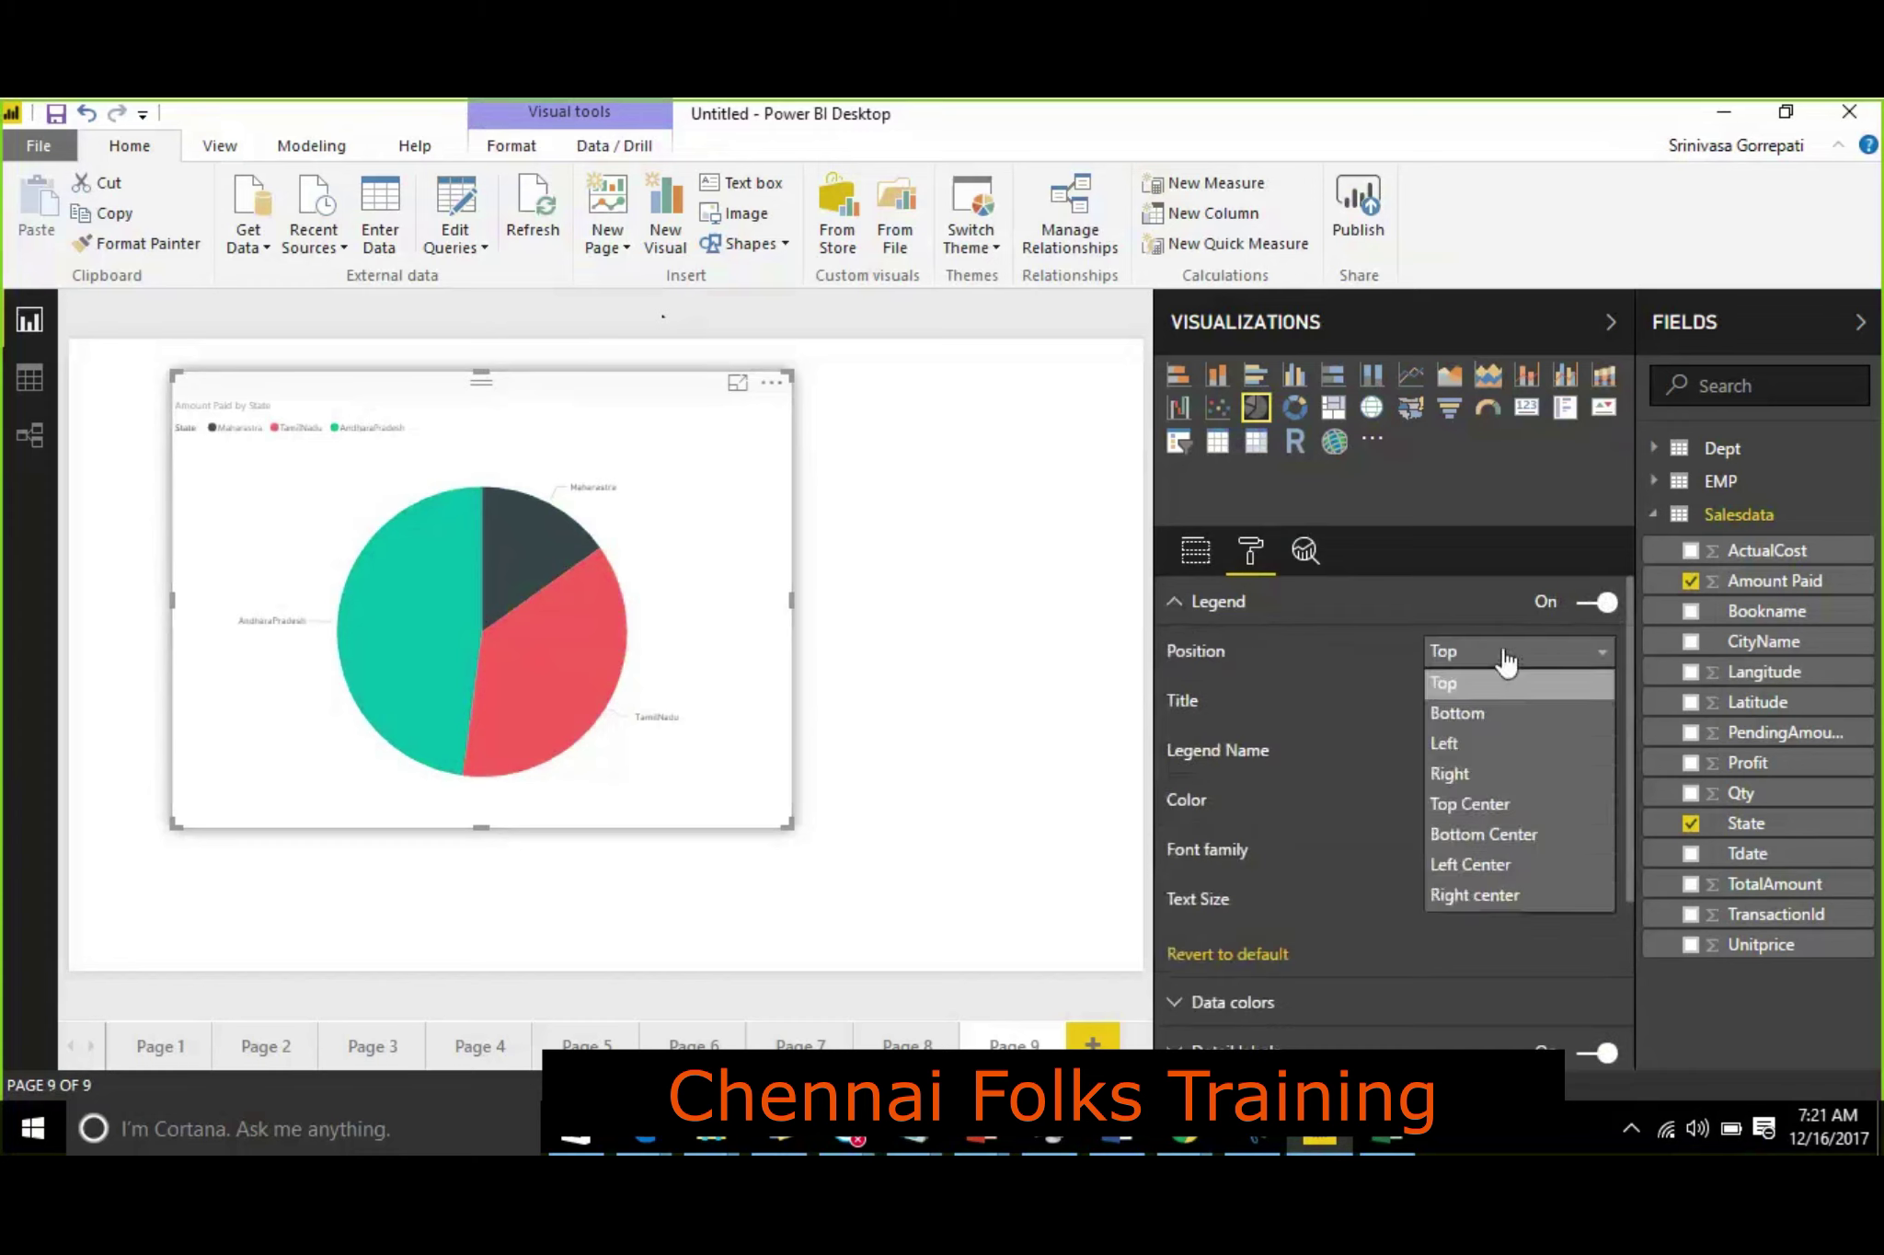
click(1479, 714)
click(1481, 654)
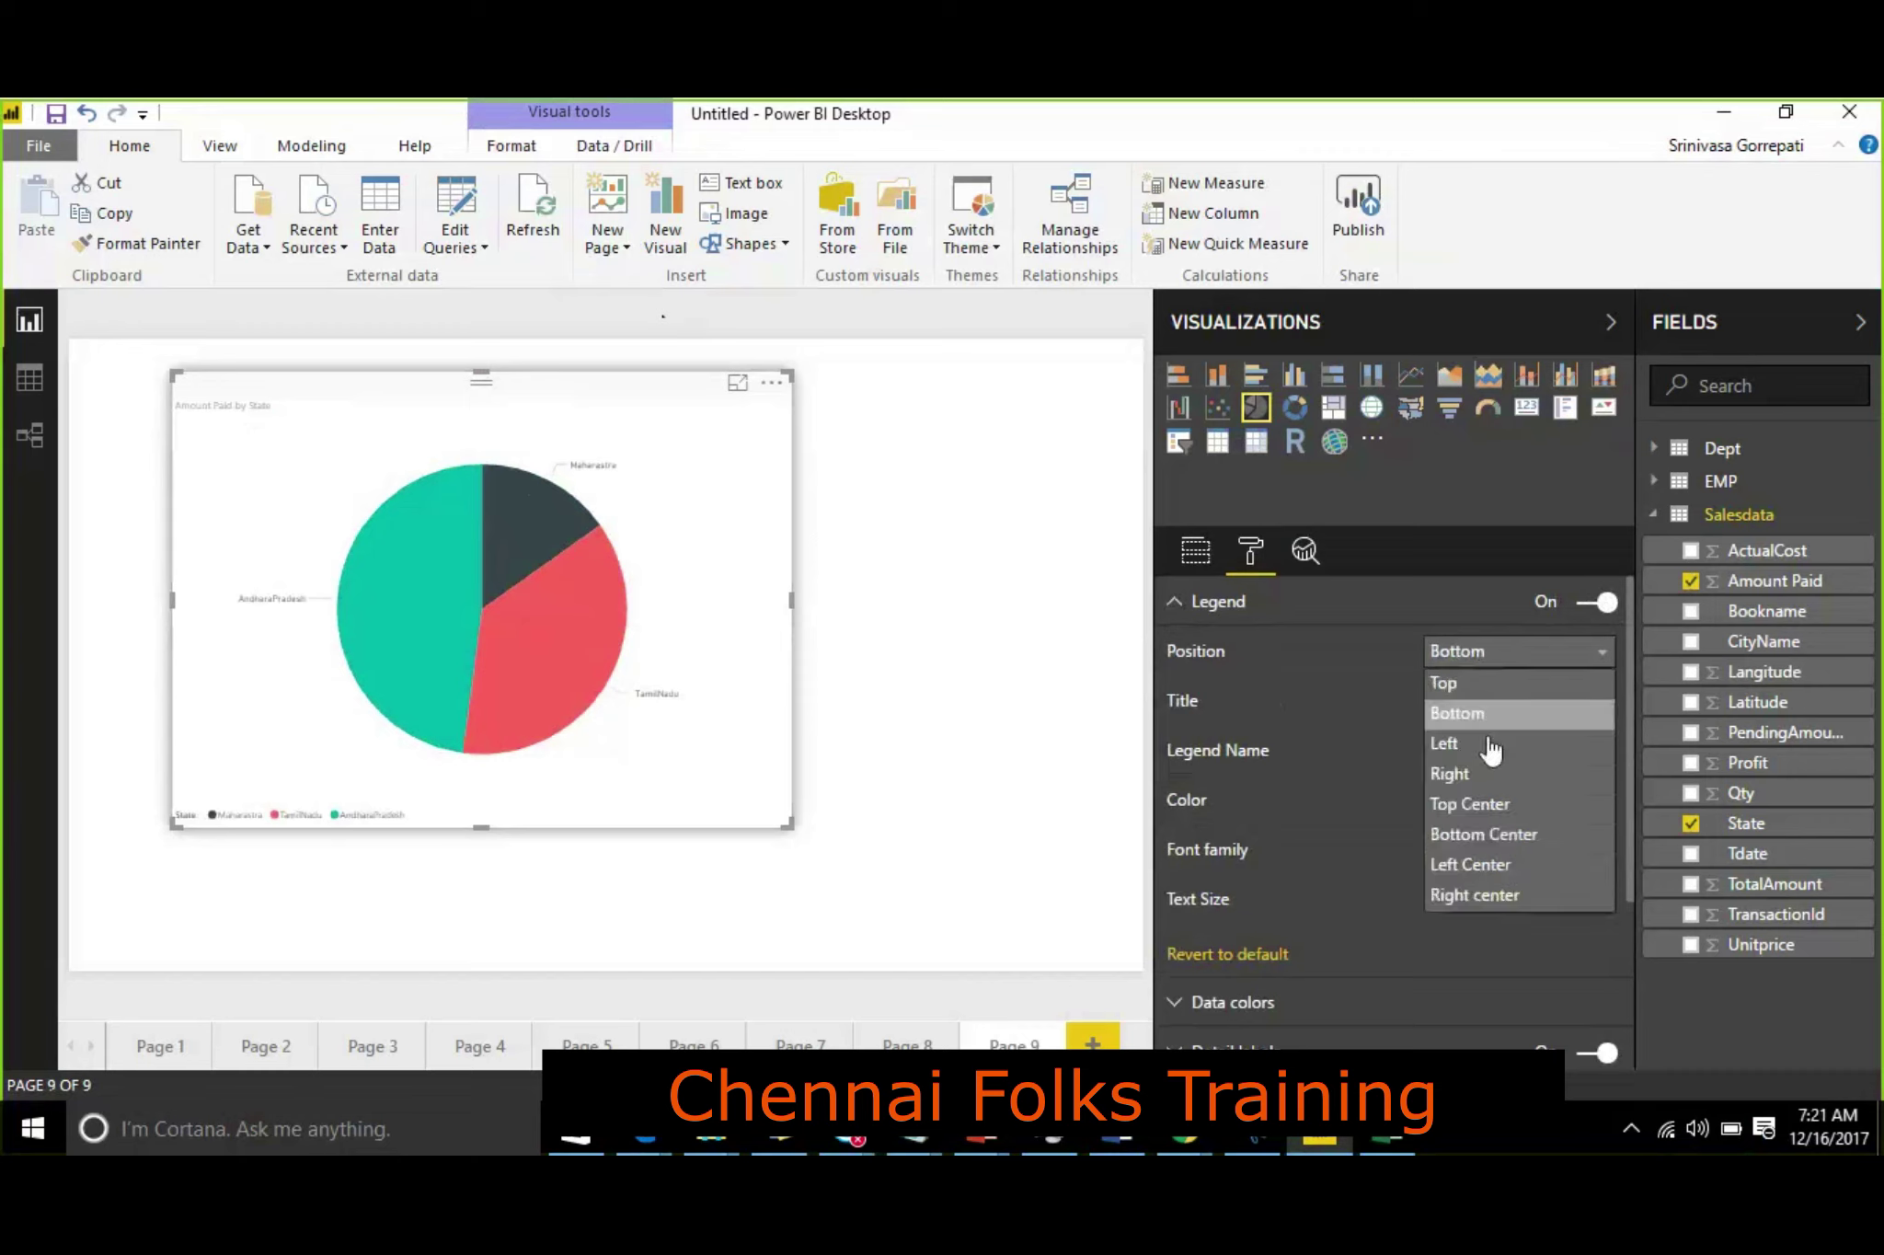
click(1482, 741)
click(1509, 659)
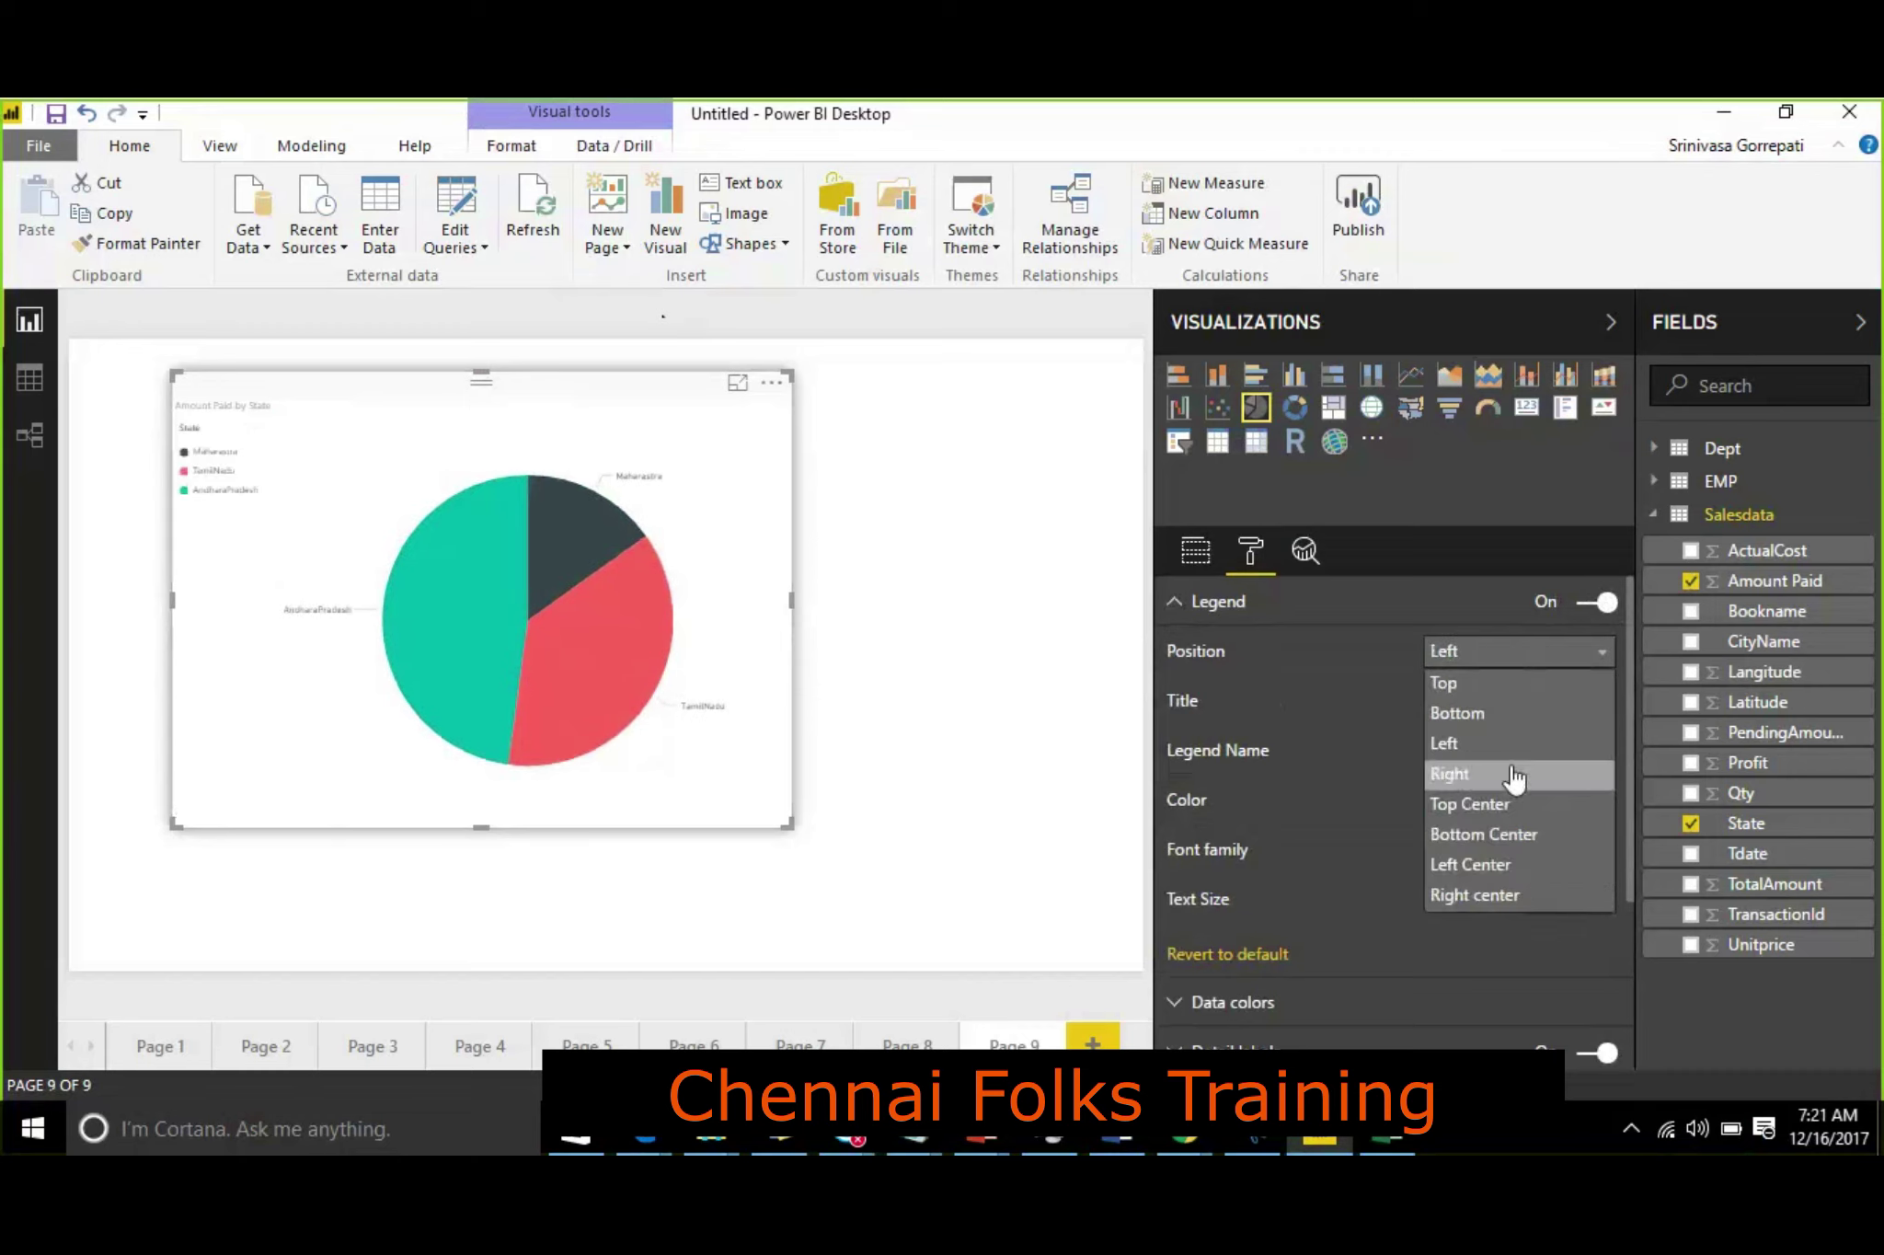
click(1519, 774)
click(1514, 657)
click(1472, 803)
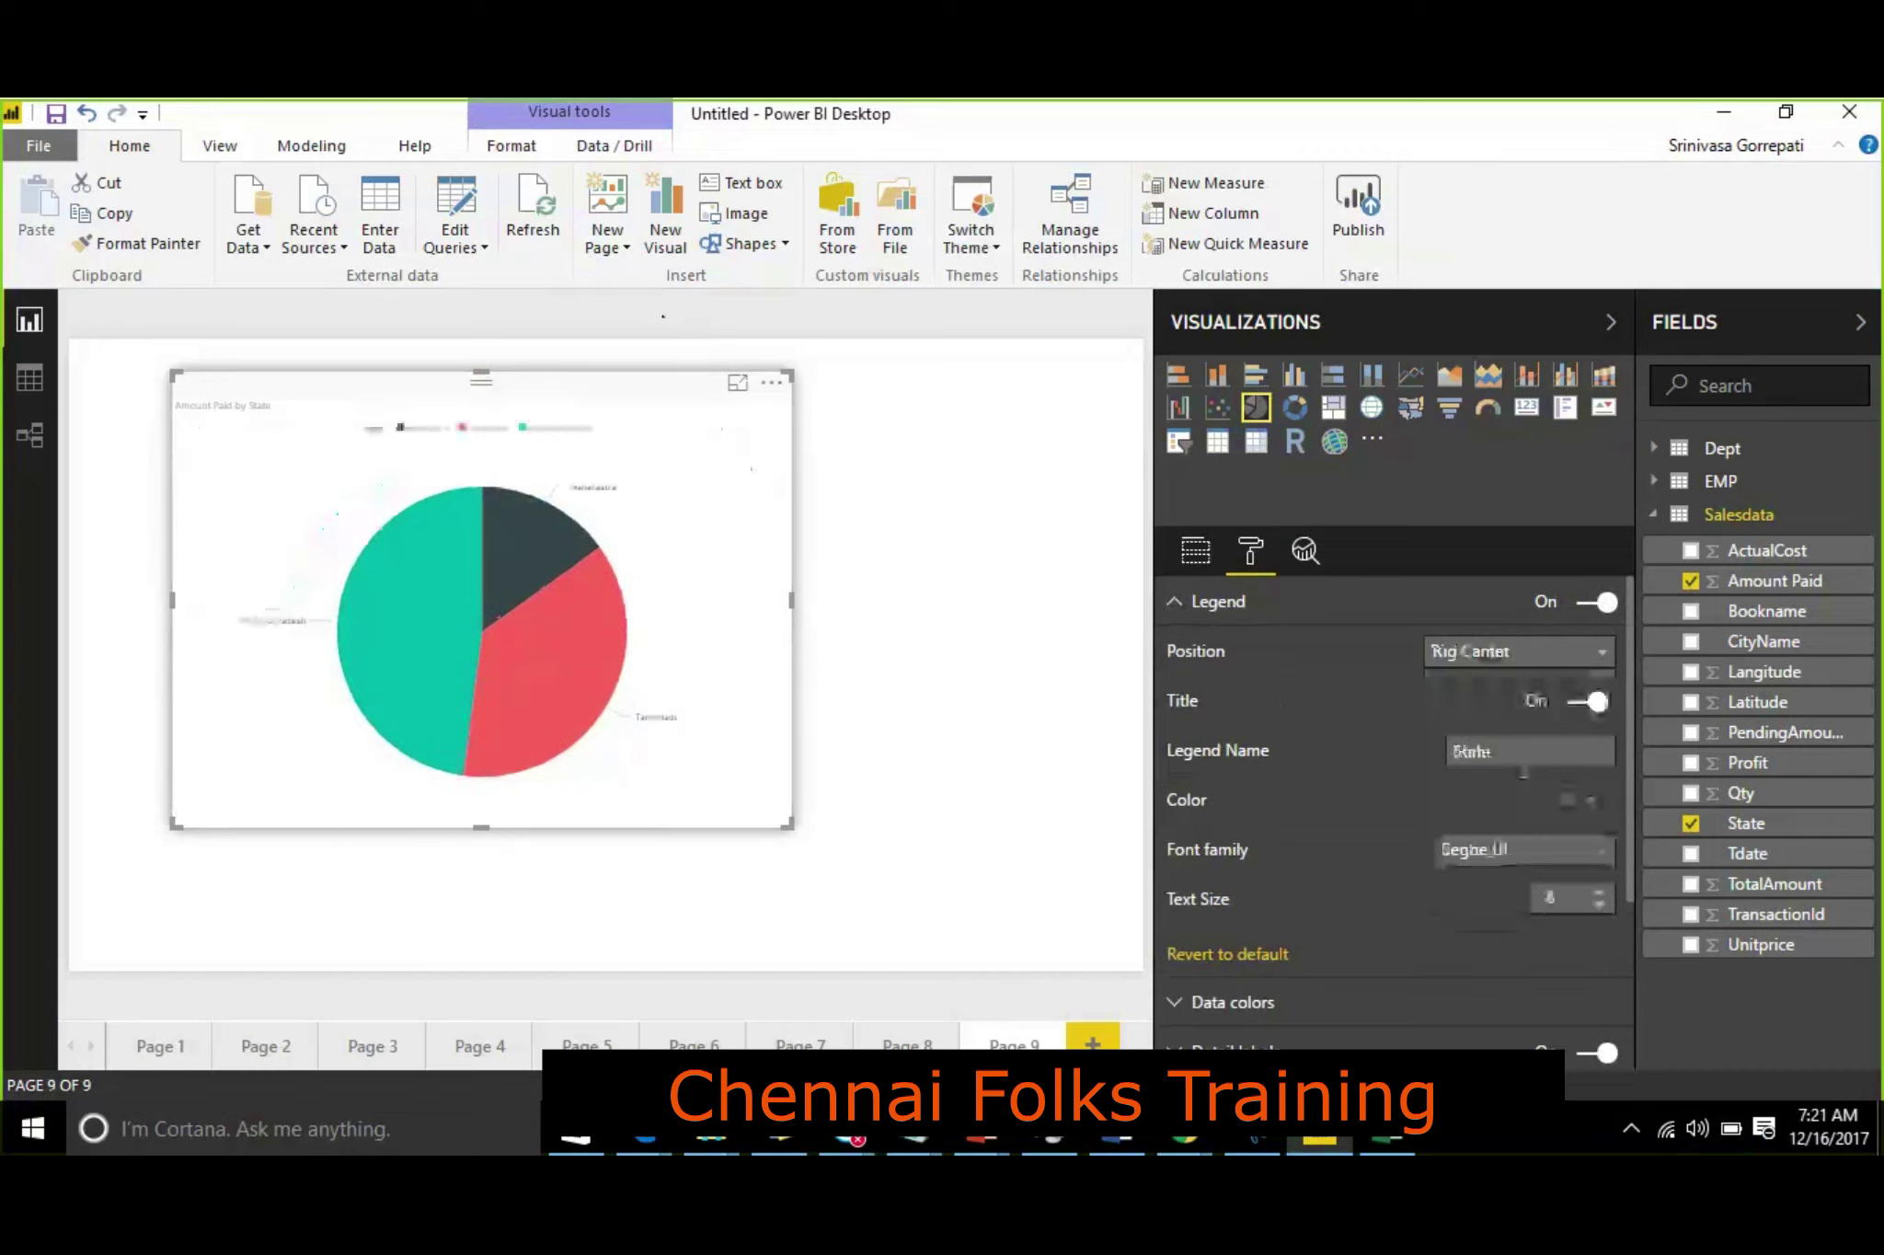
Step: Try the legend at Bottom Center and Left Center, and settle on the Right center position
click(1528, 653)
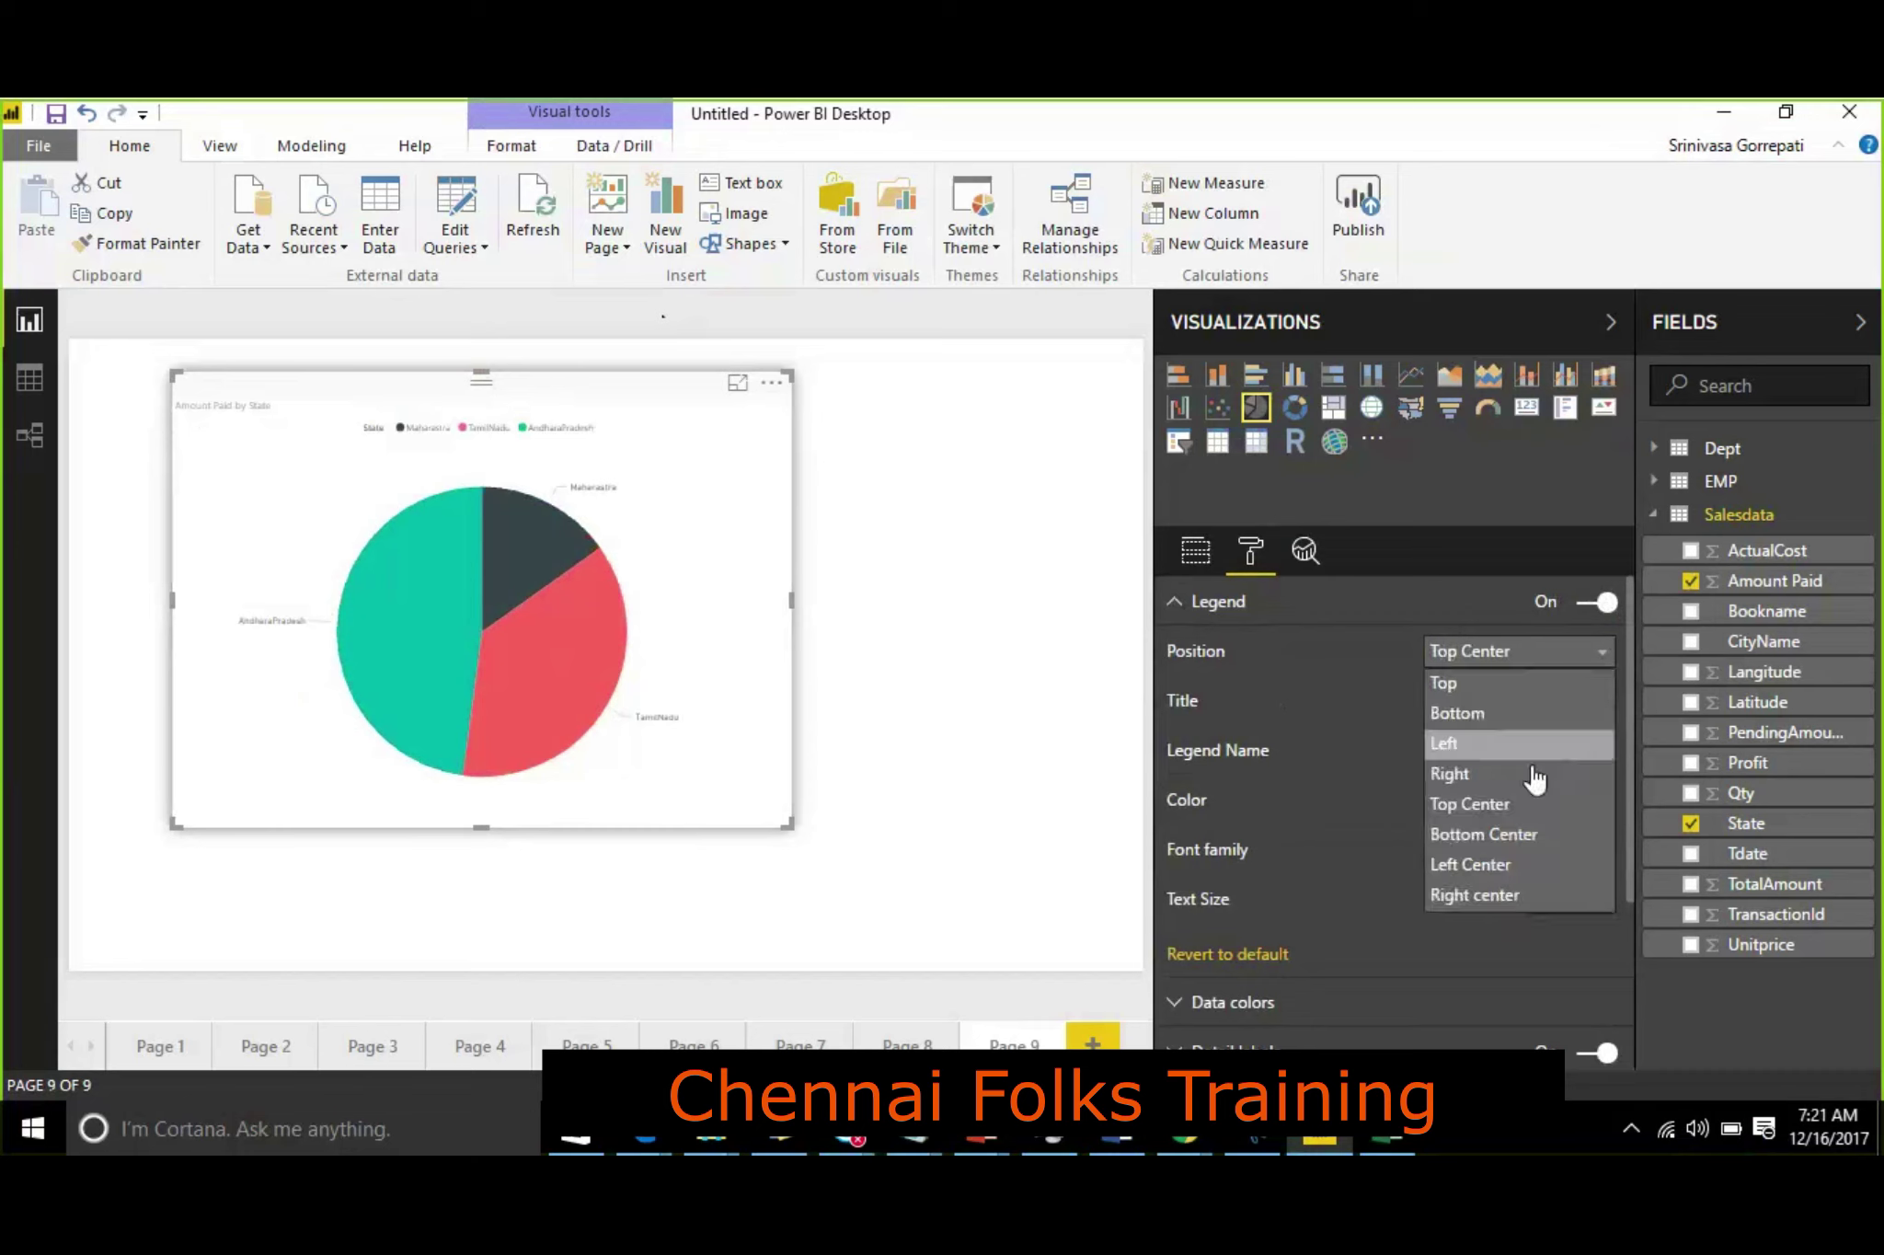
click(1531, 838)
click(1523, 655)
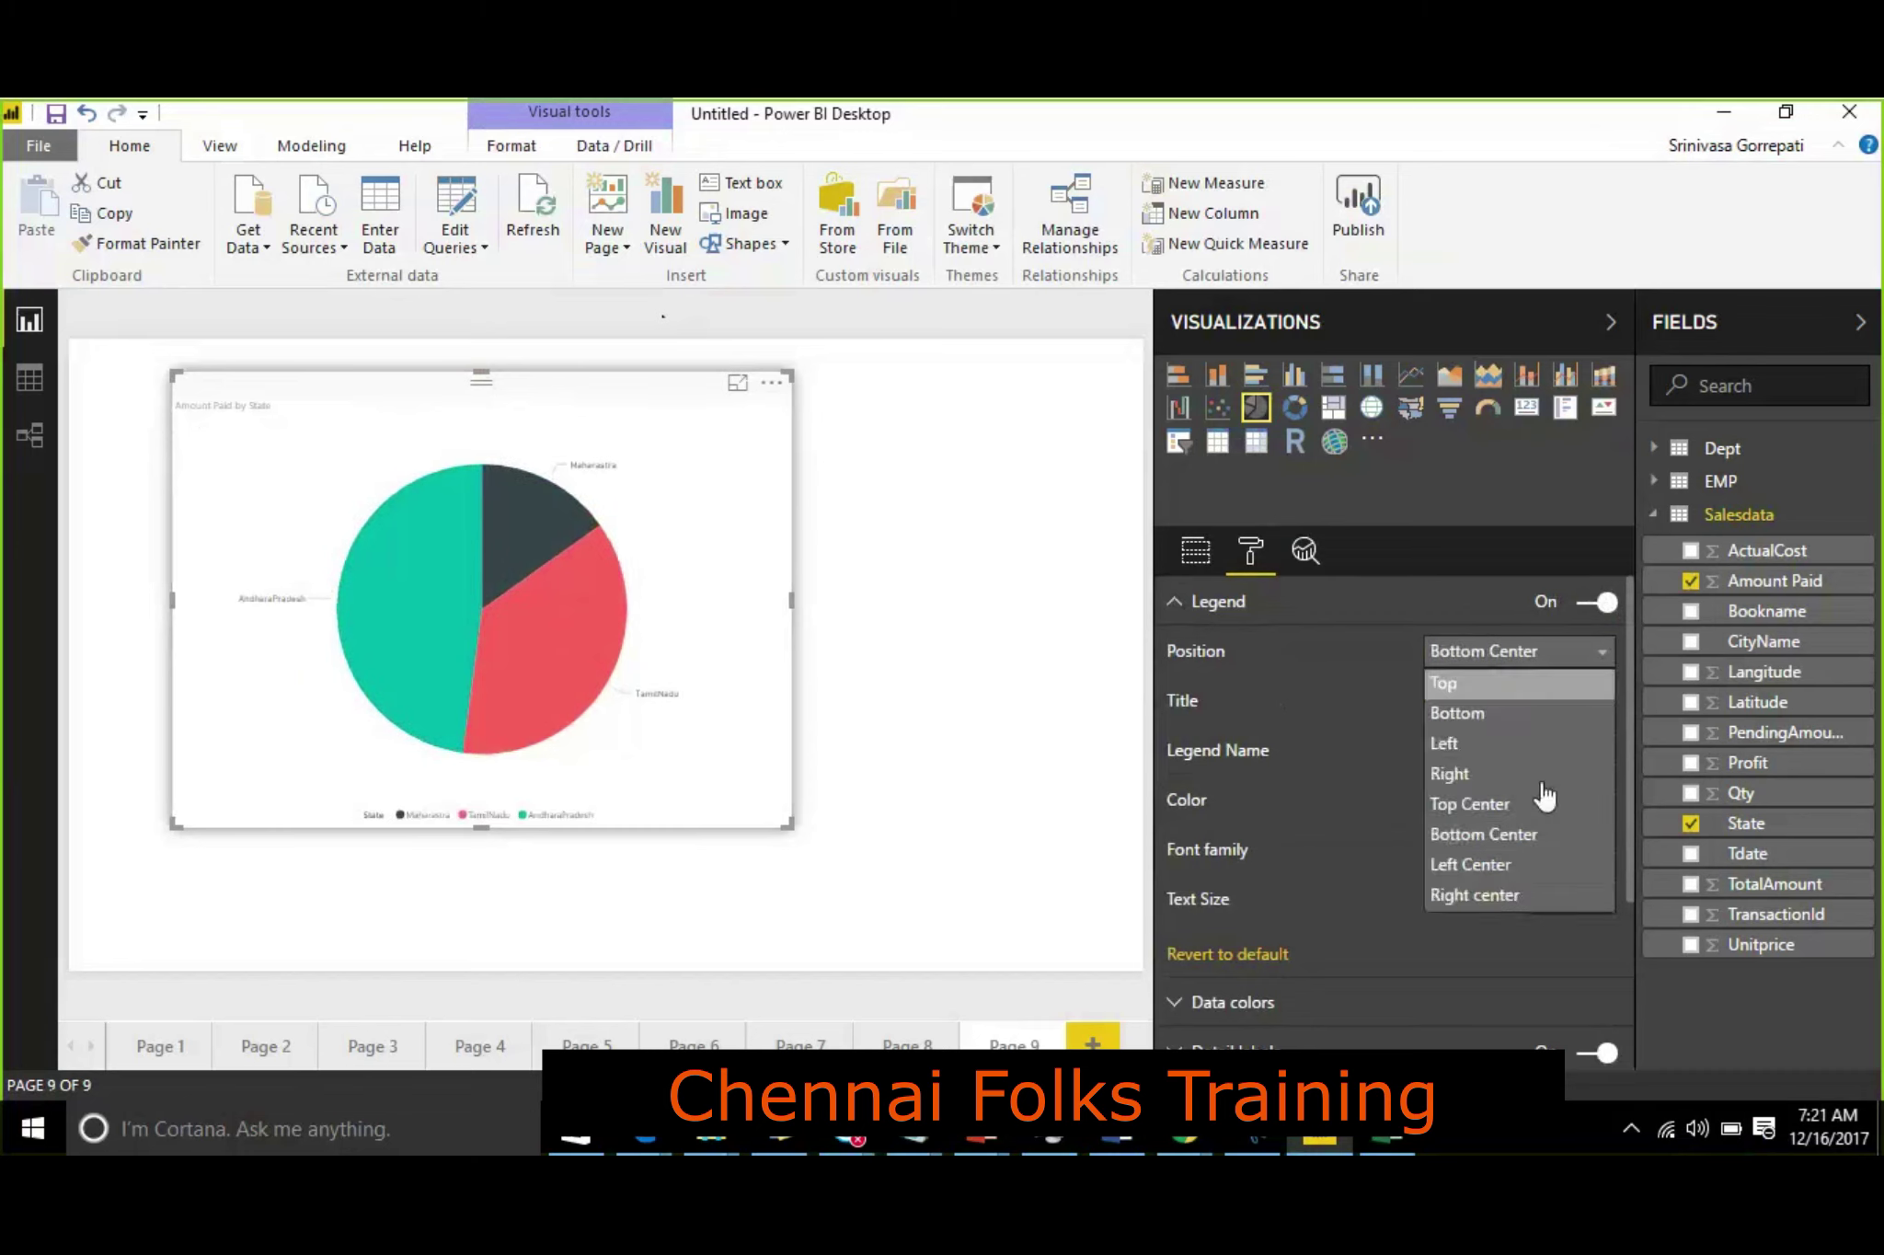
click(1544, 865)
click(1489, 659)
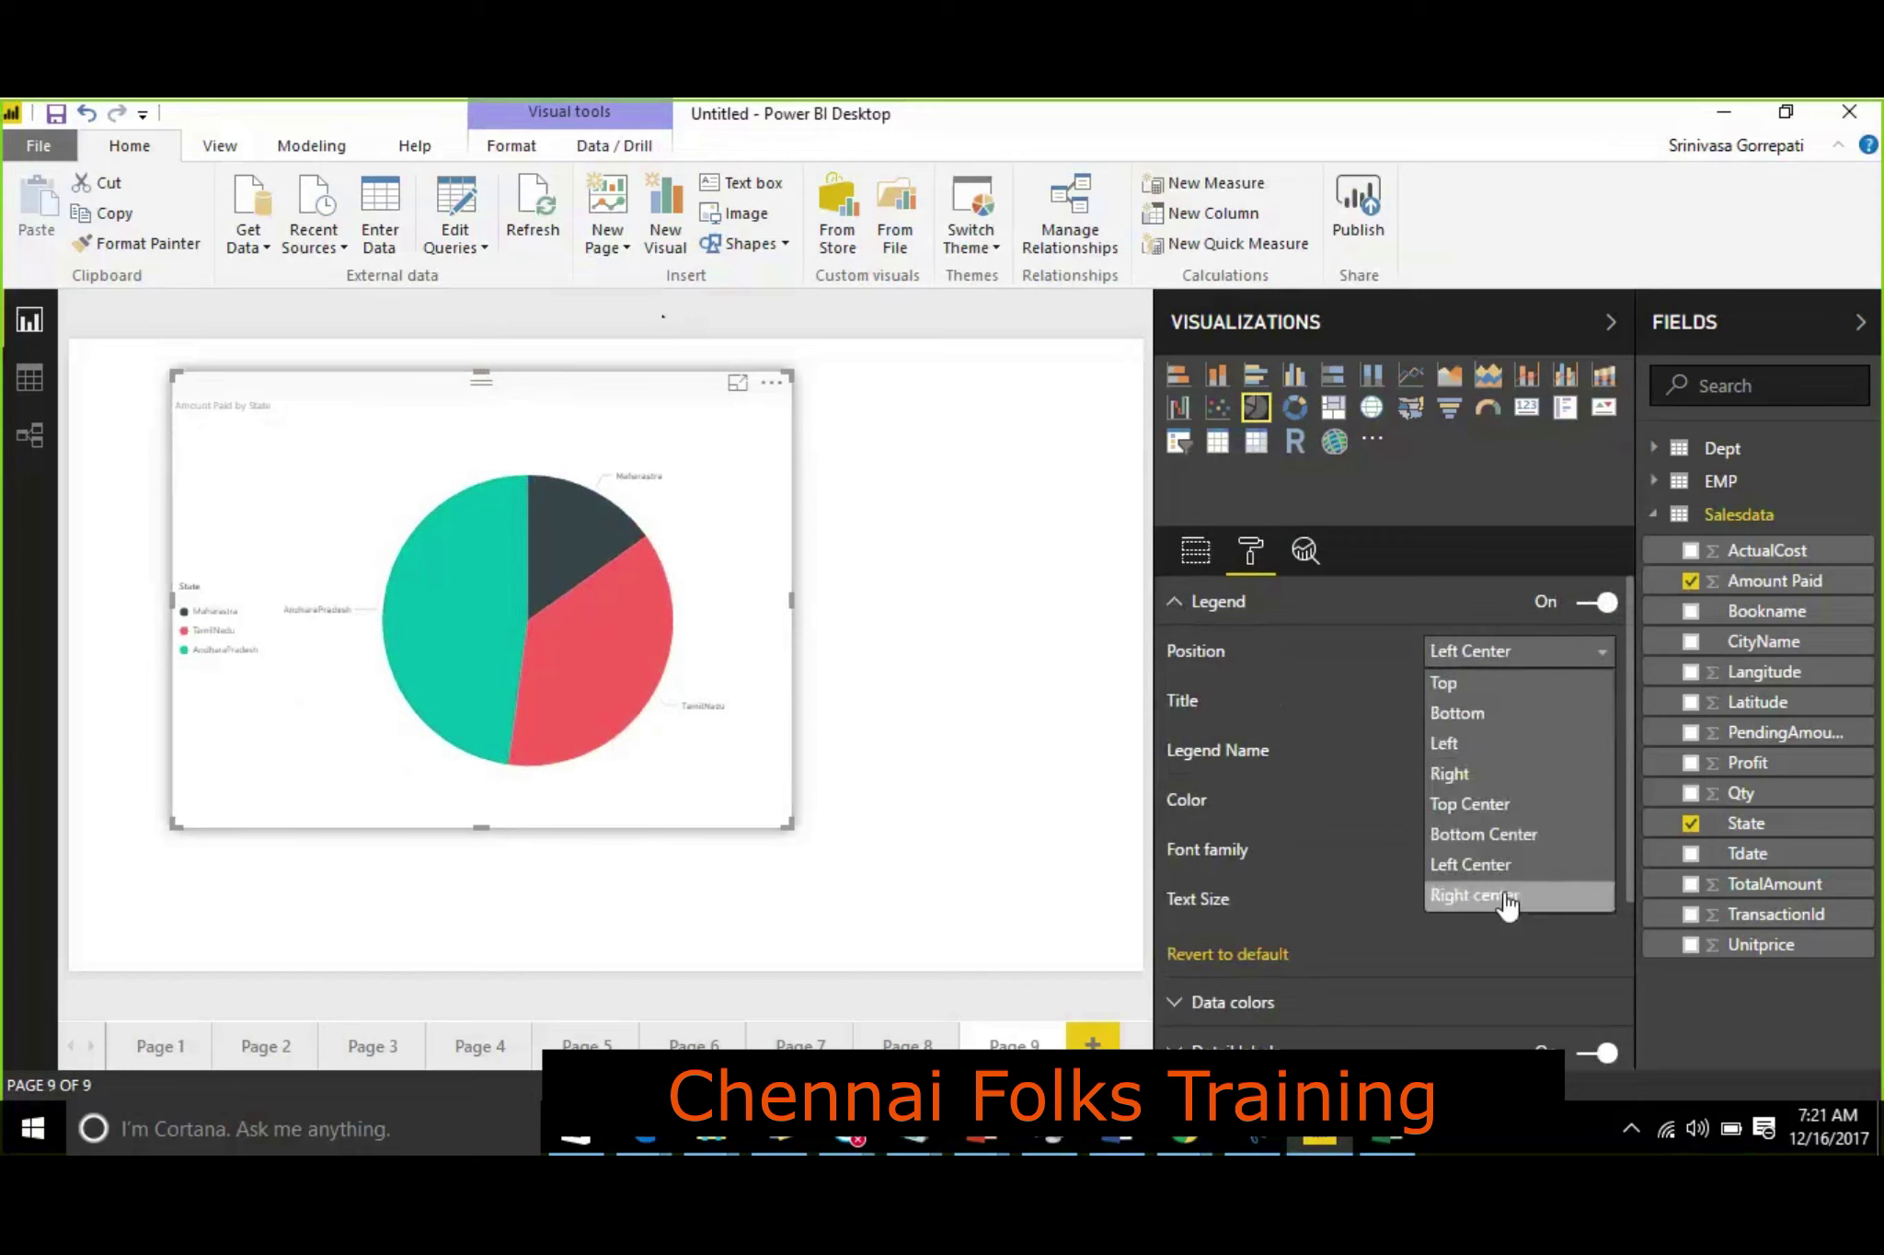
click(1507, 896)
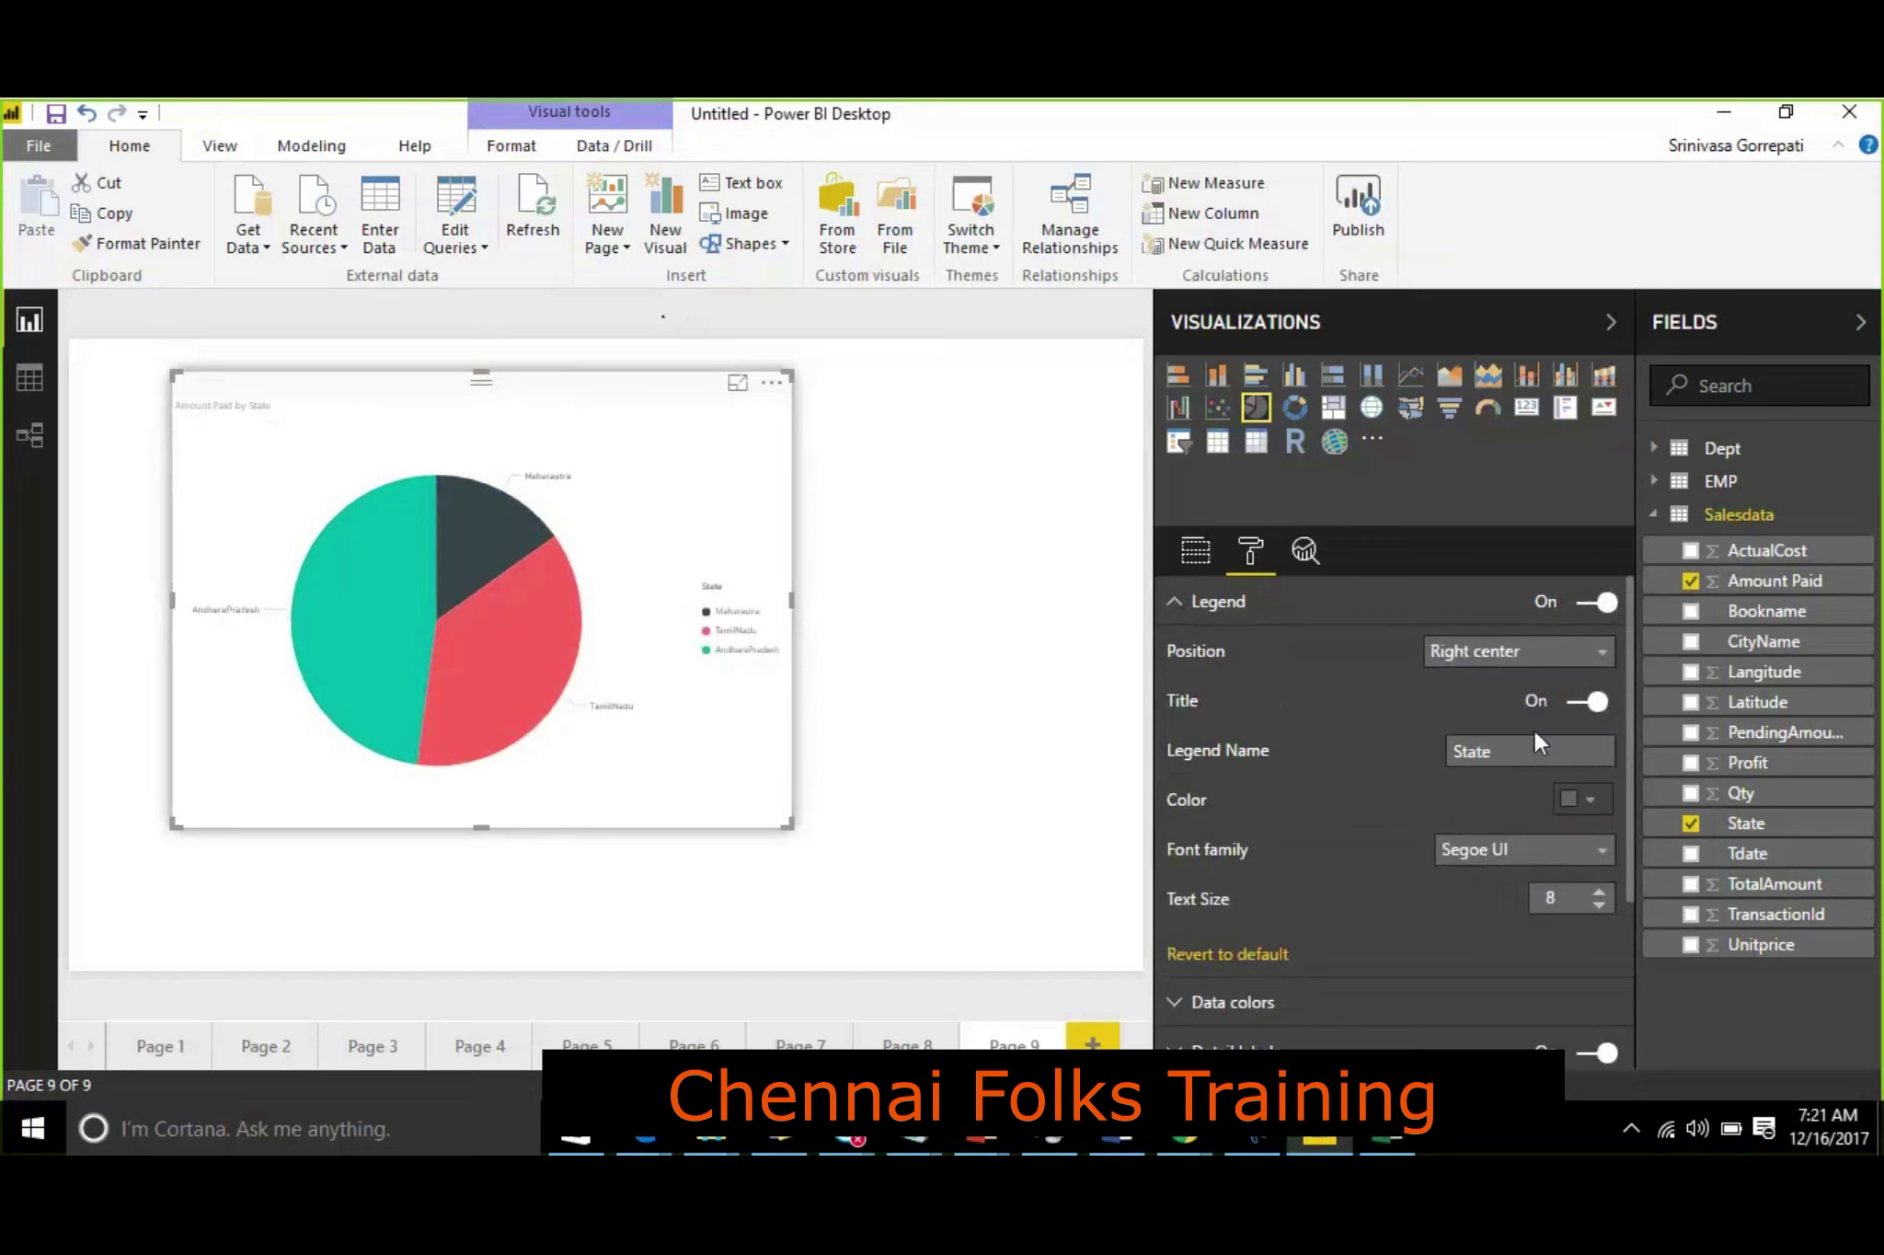
Step: Turn the legend title off and on again, and set the legend text colour to the red theme colour
click(1578, 703)
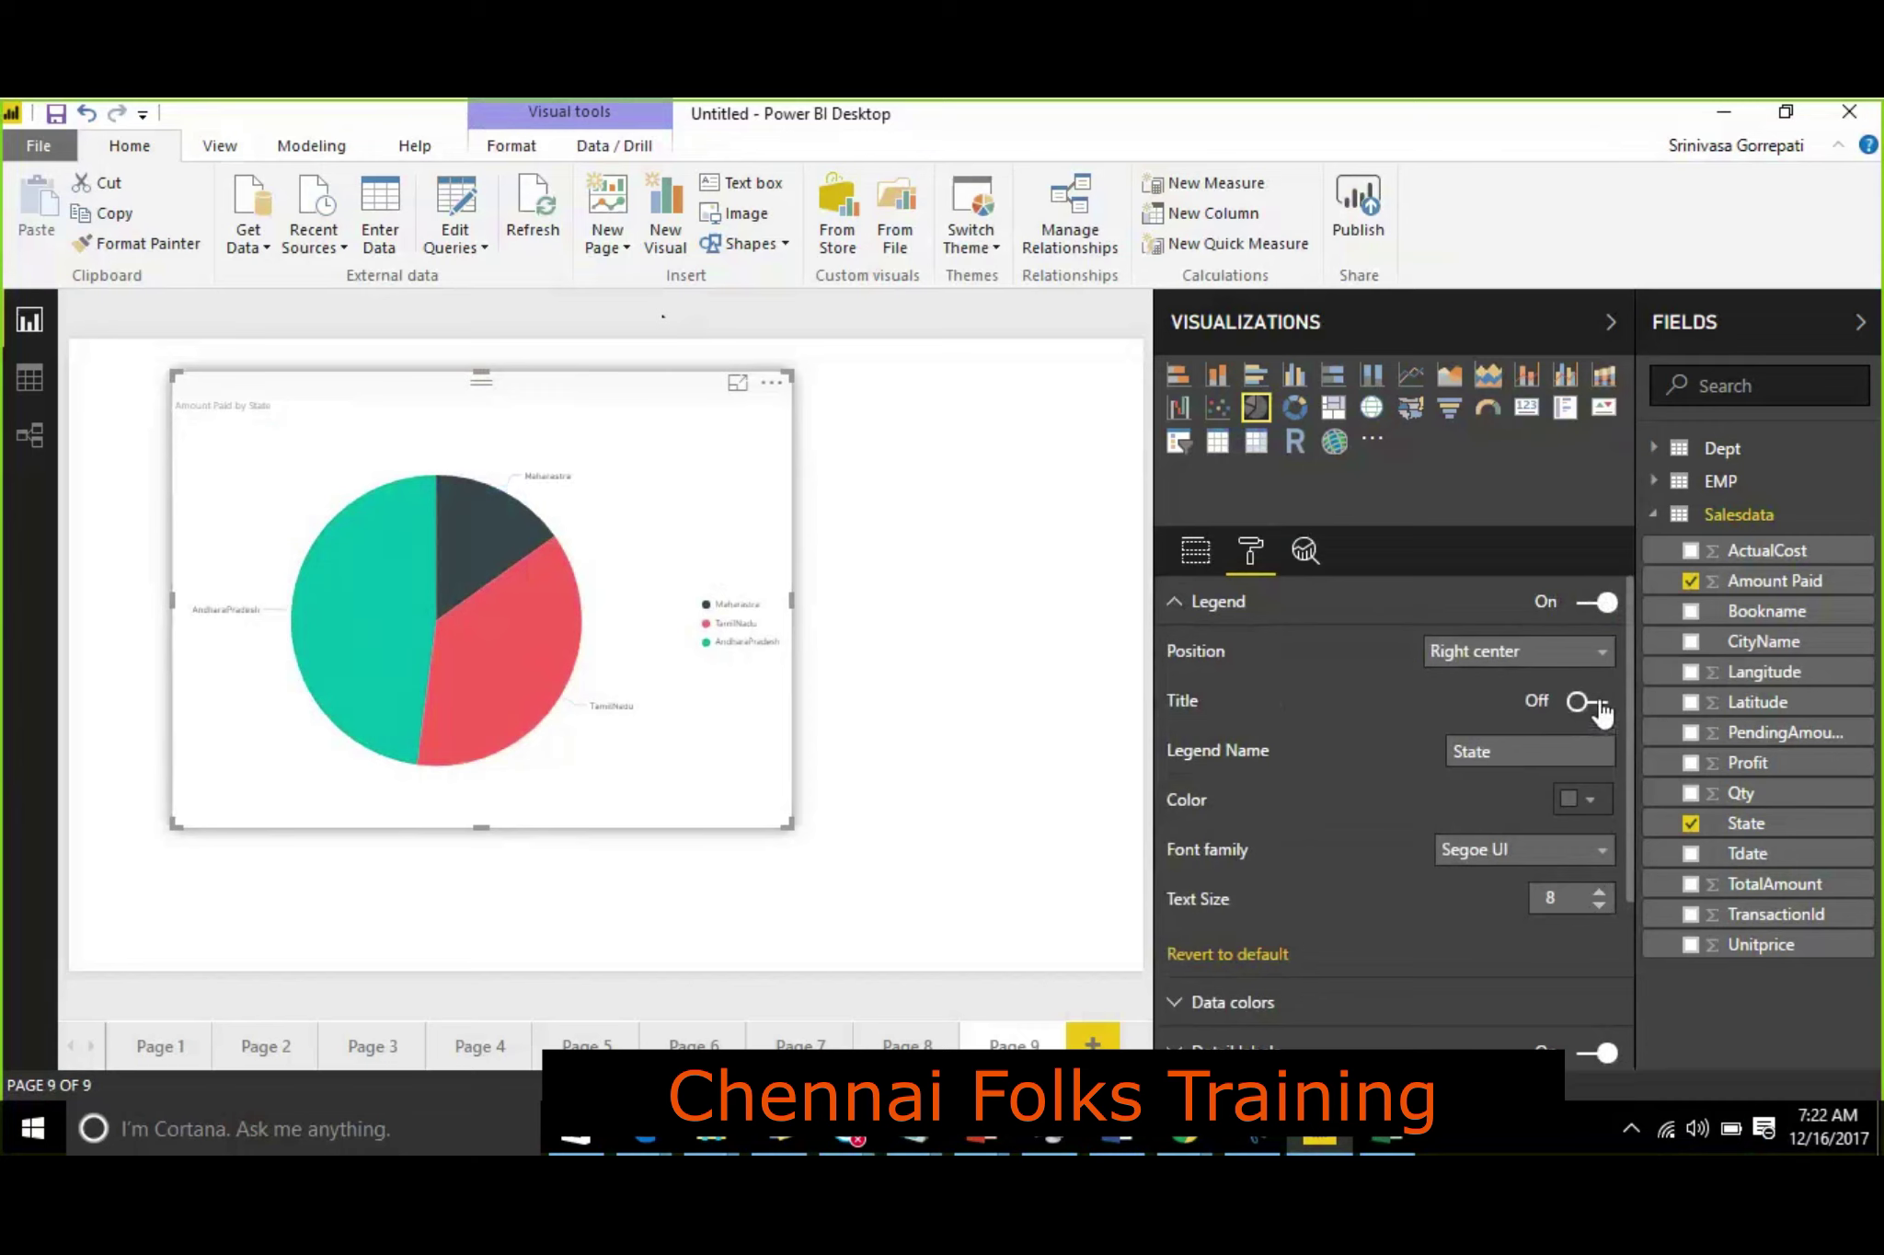
click(1590, 707)
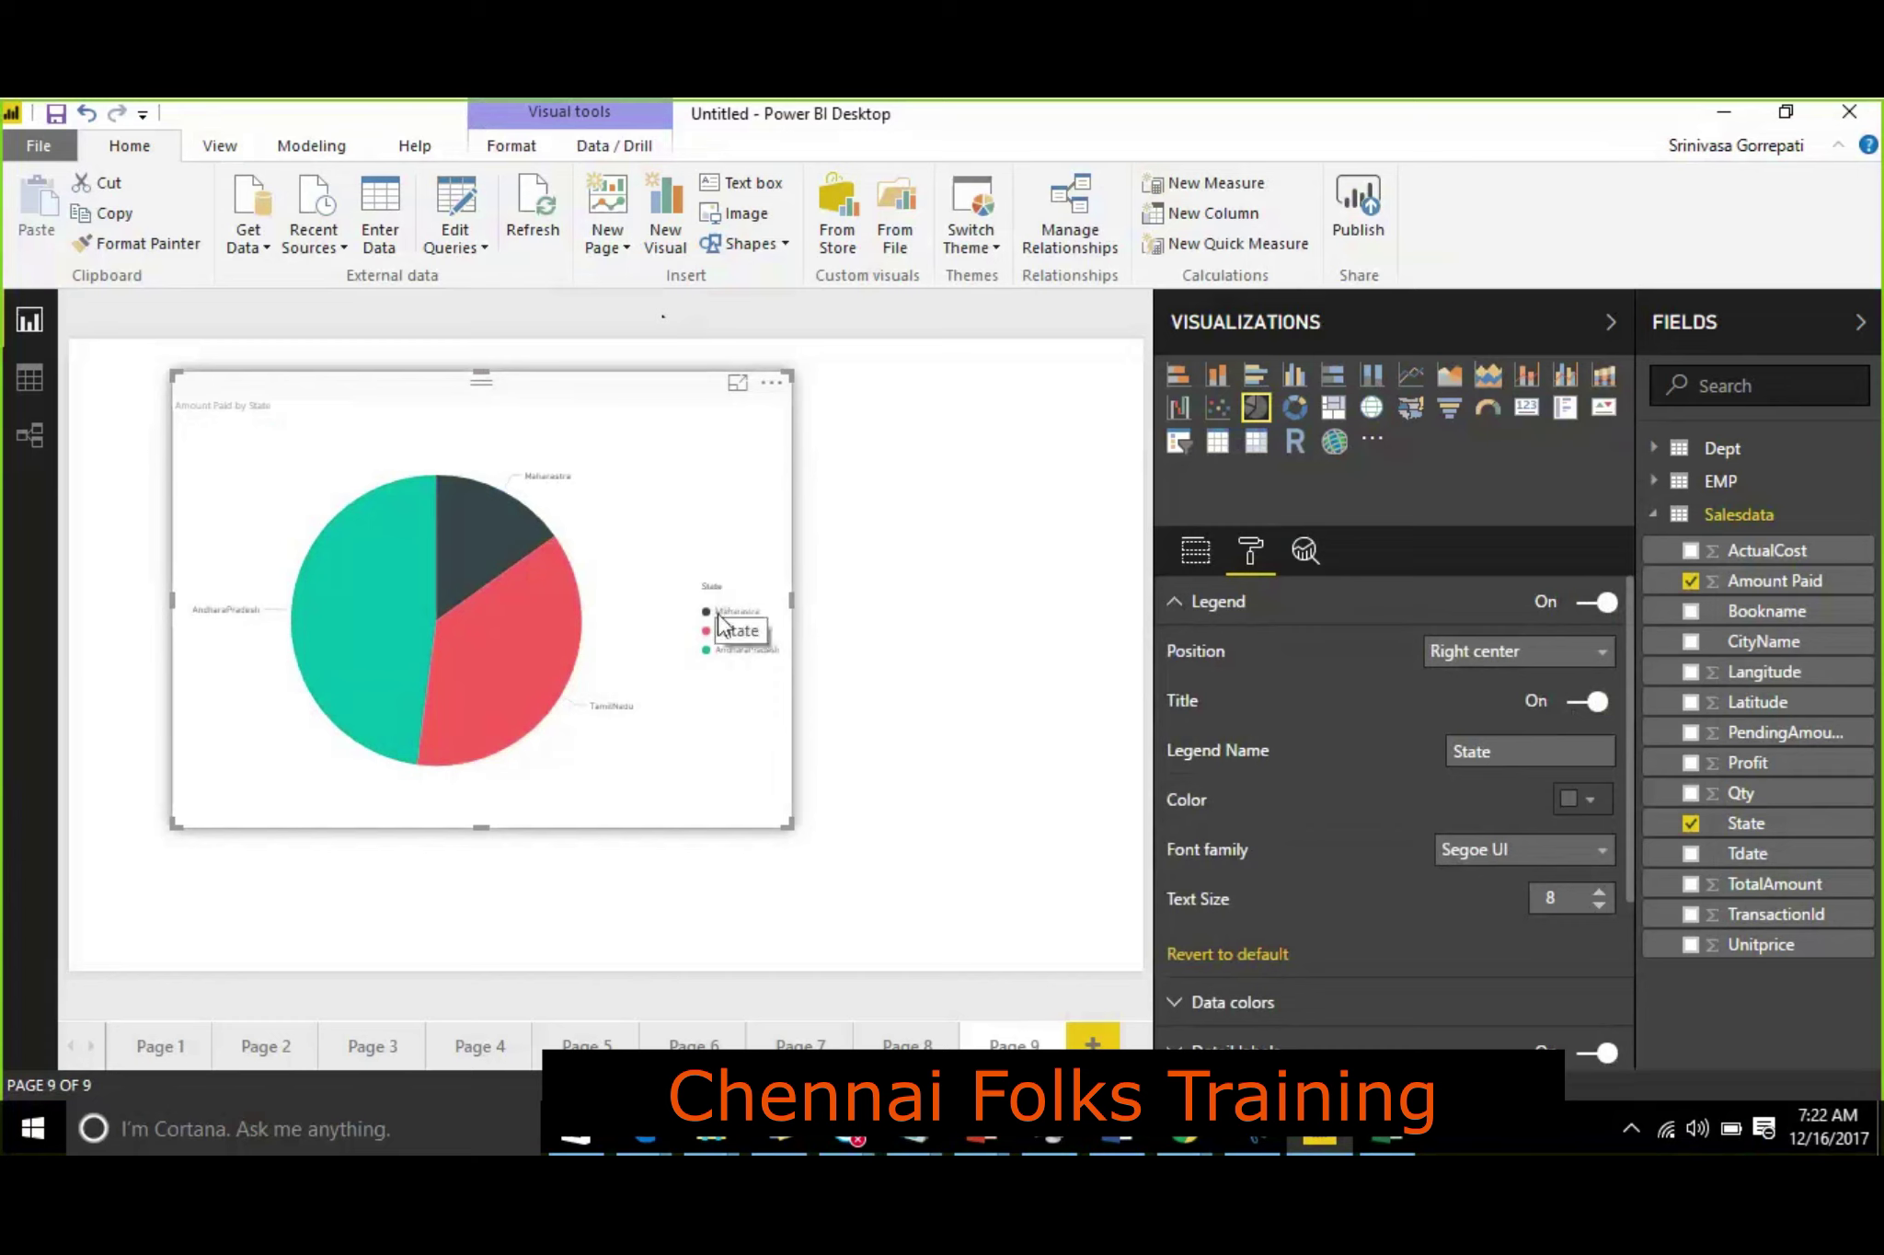
key(Tab)
scroll(1349, 734, down, 2)
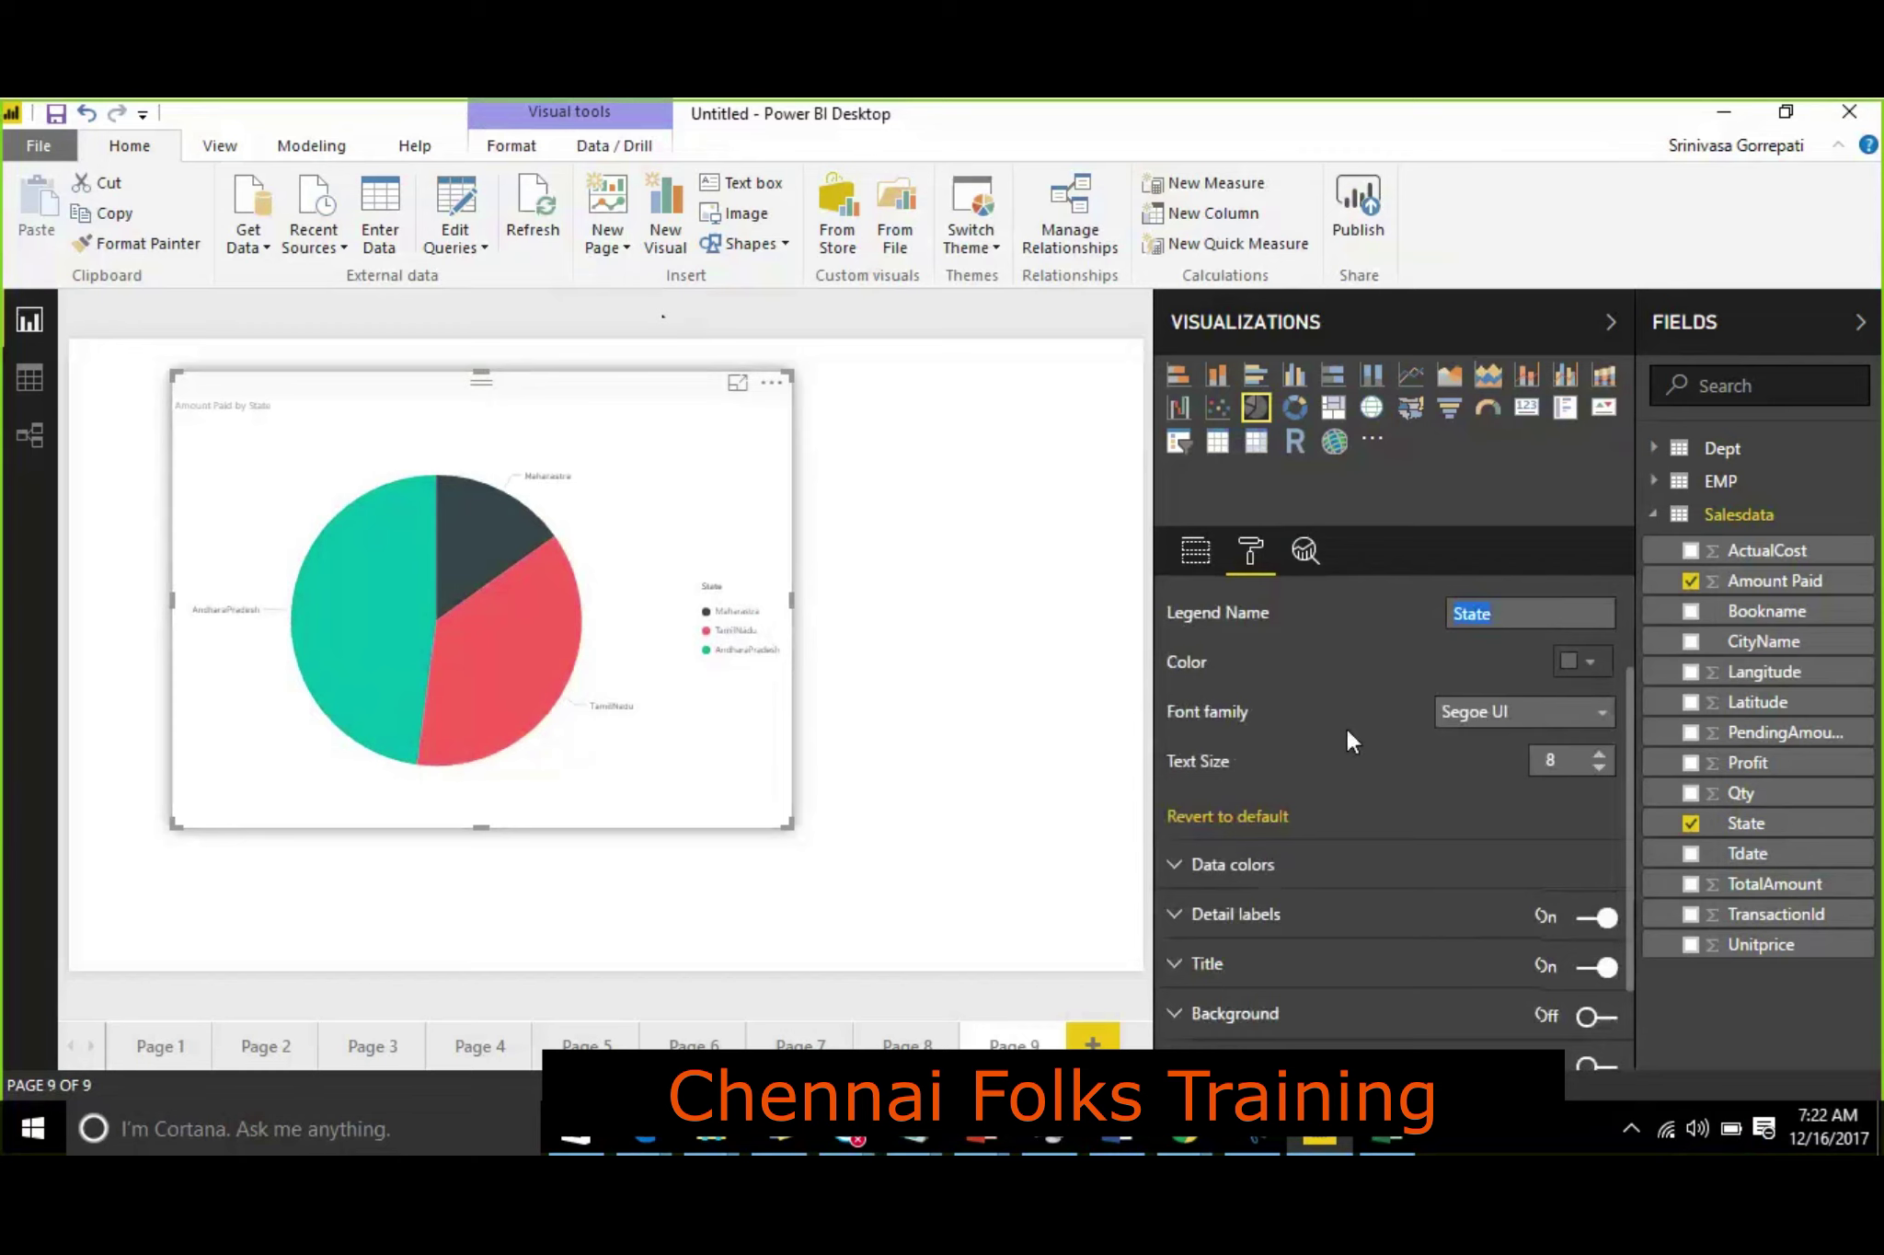
click(1594, 663)
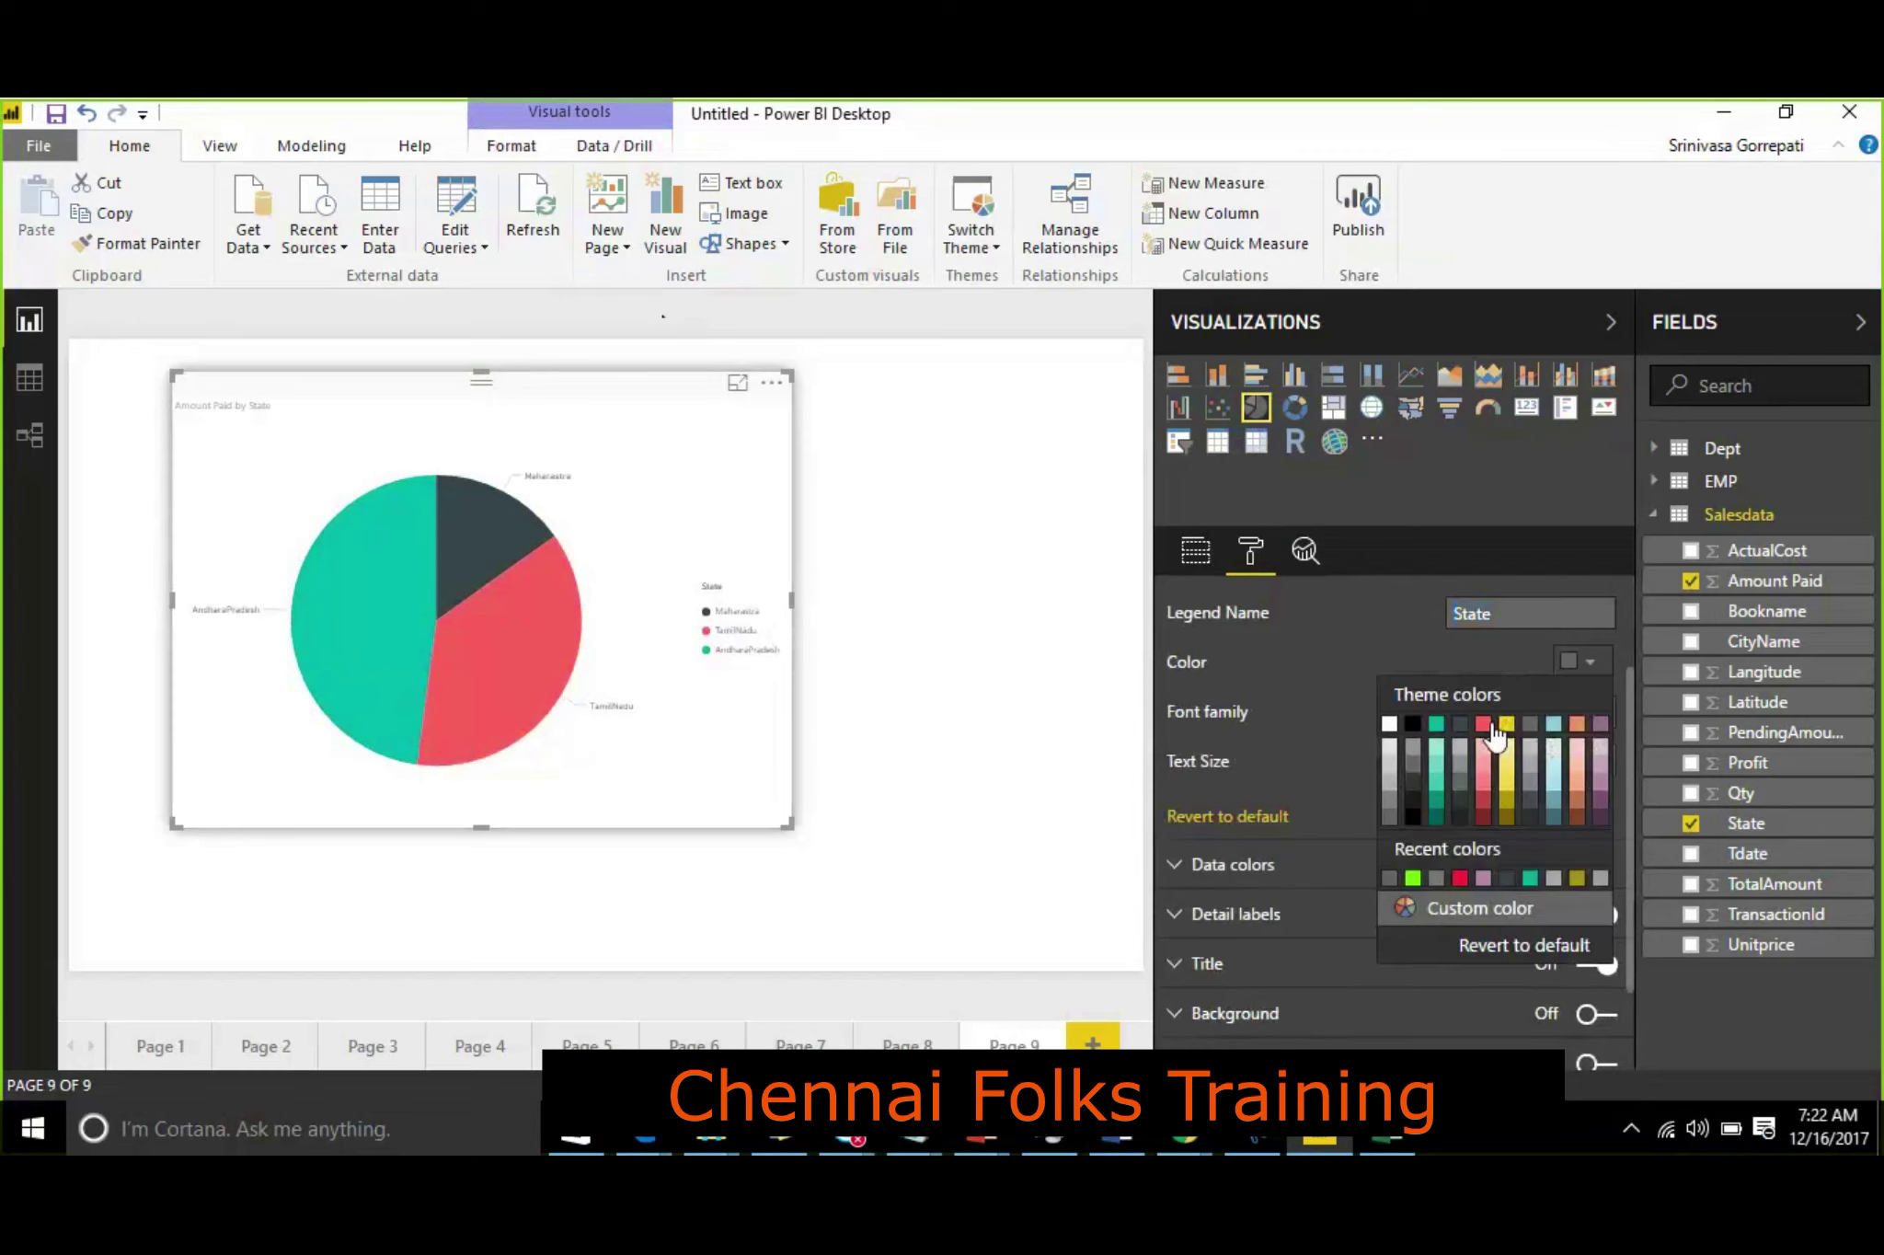
click(1486, 734)
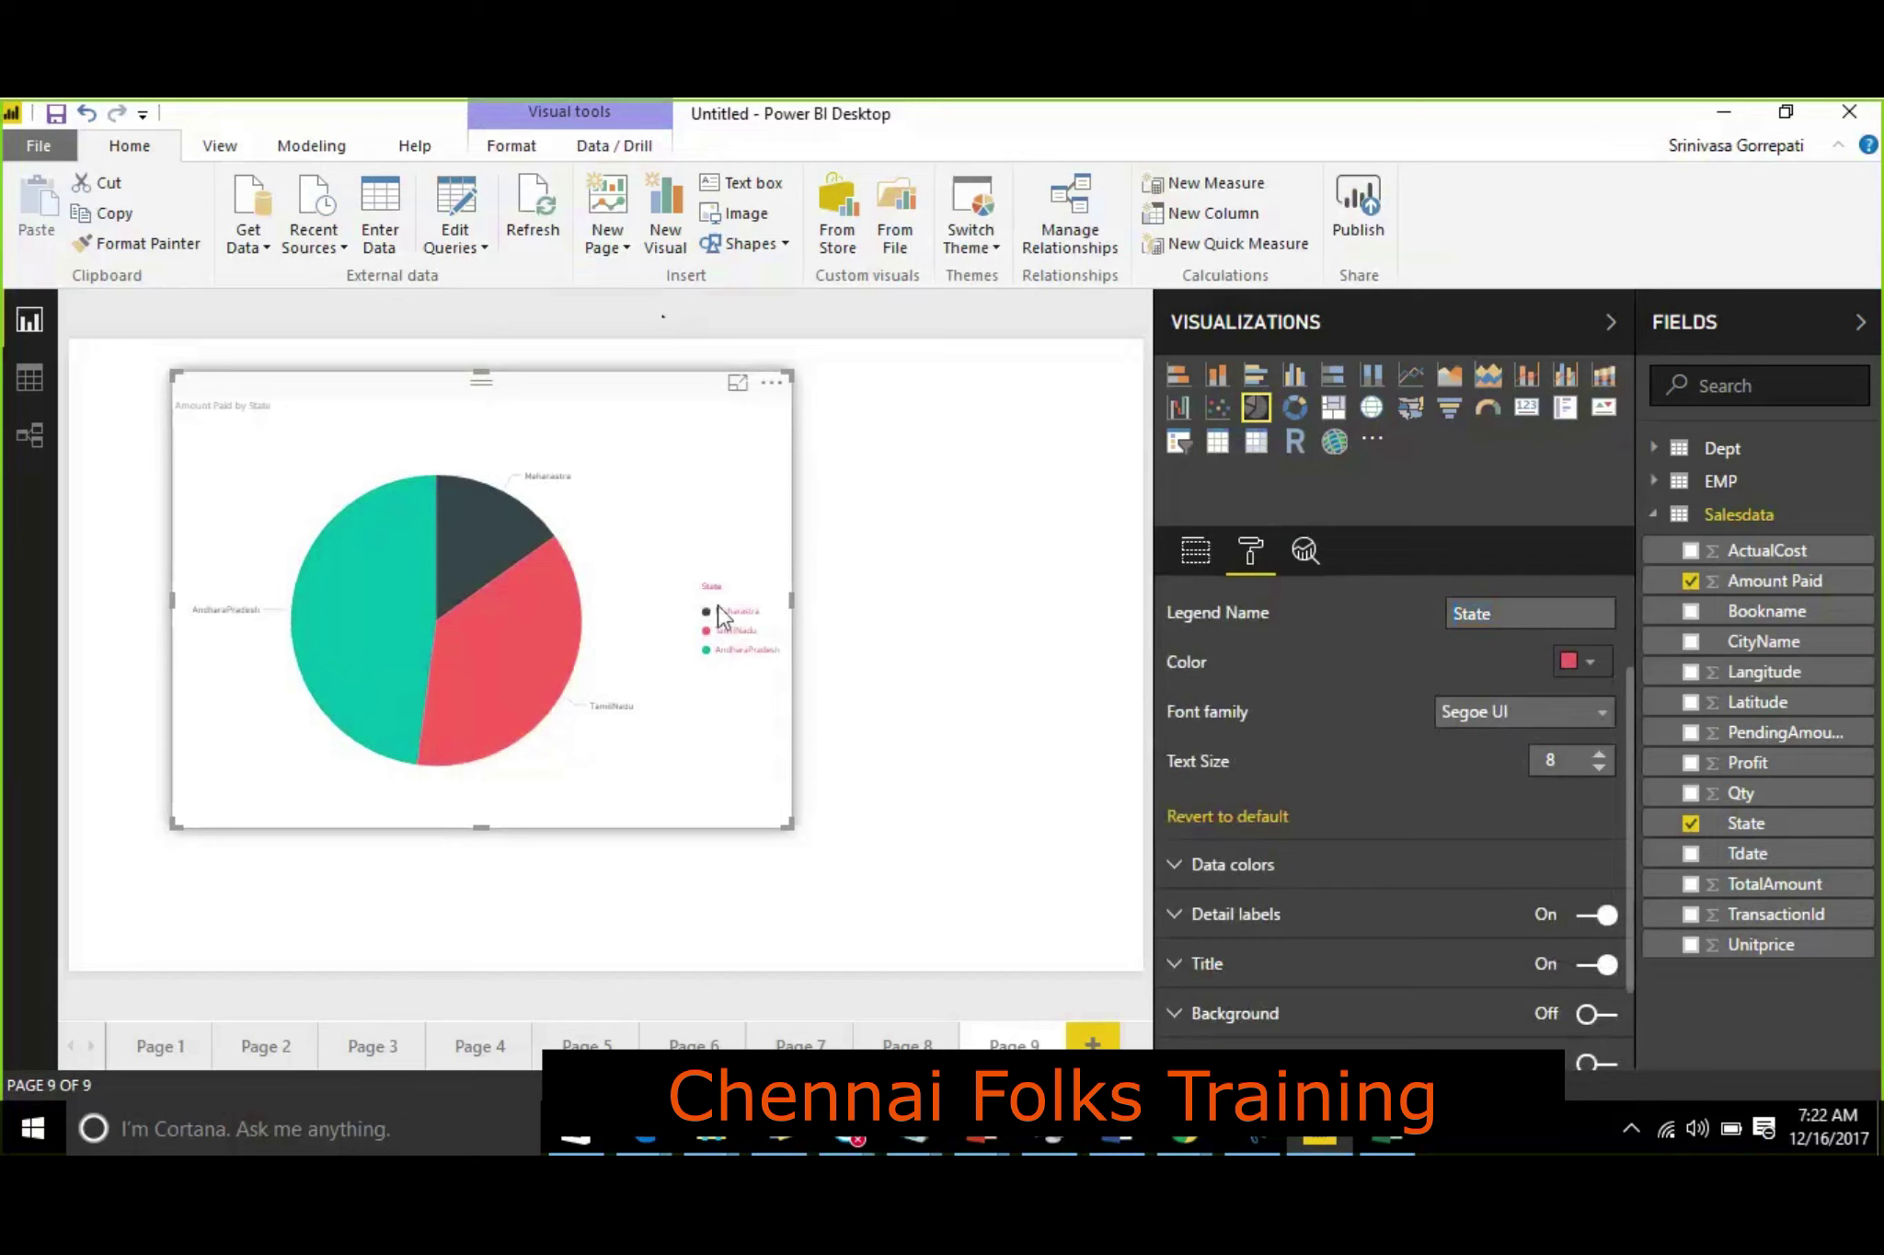
scroll(1206, 733, up, 3)
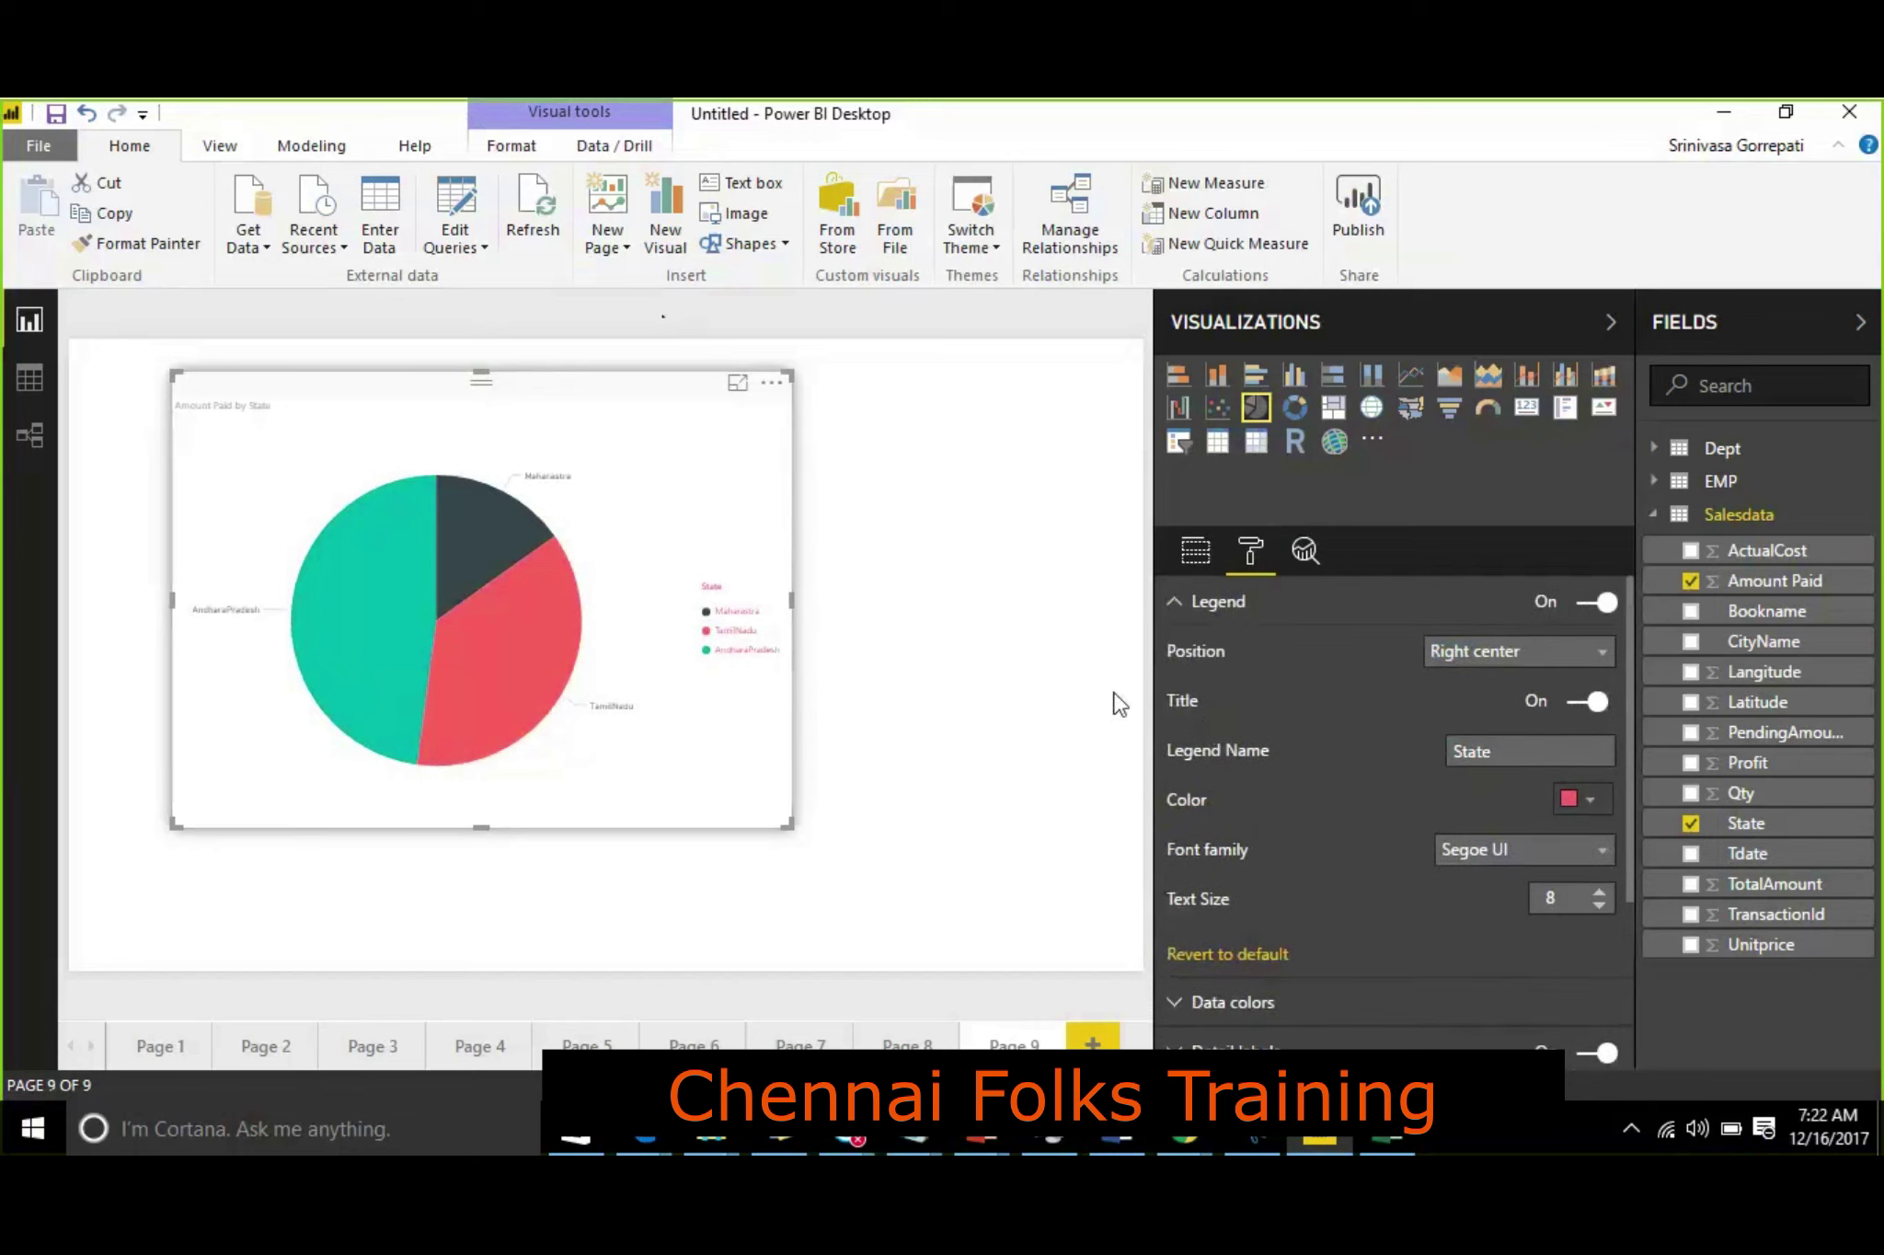
Step: Increase the legend's text size to 17
scroll(1381, 717, down, 3)
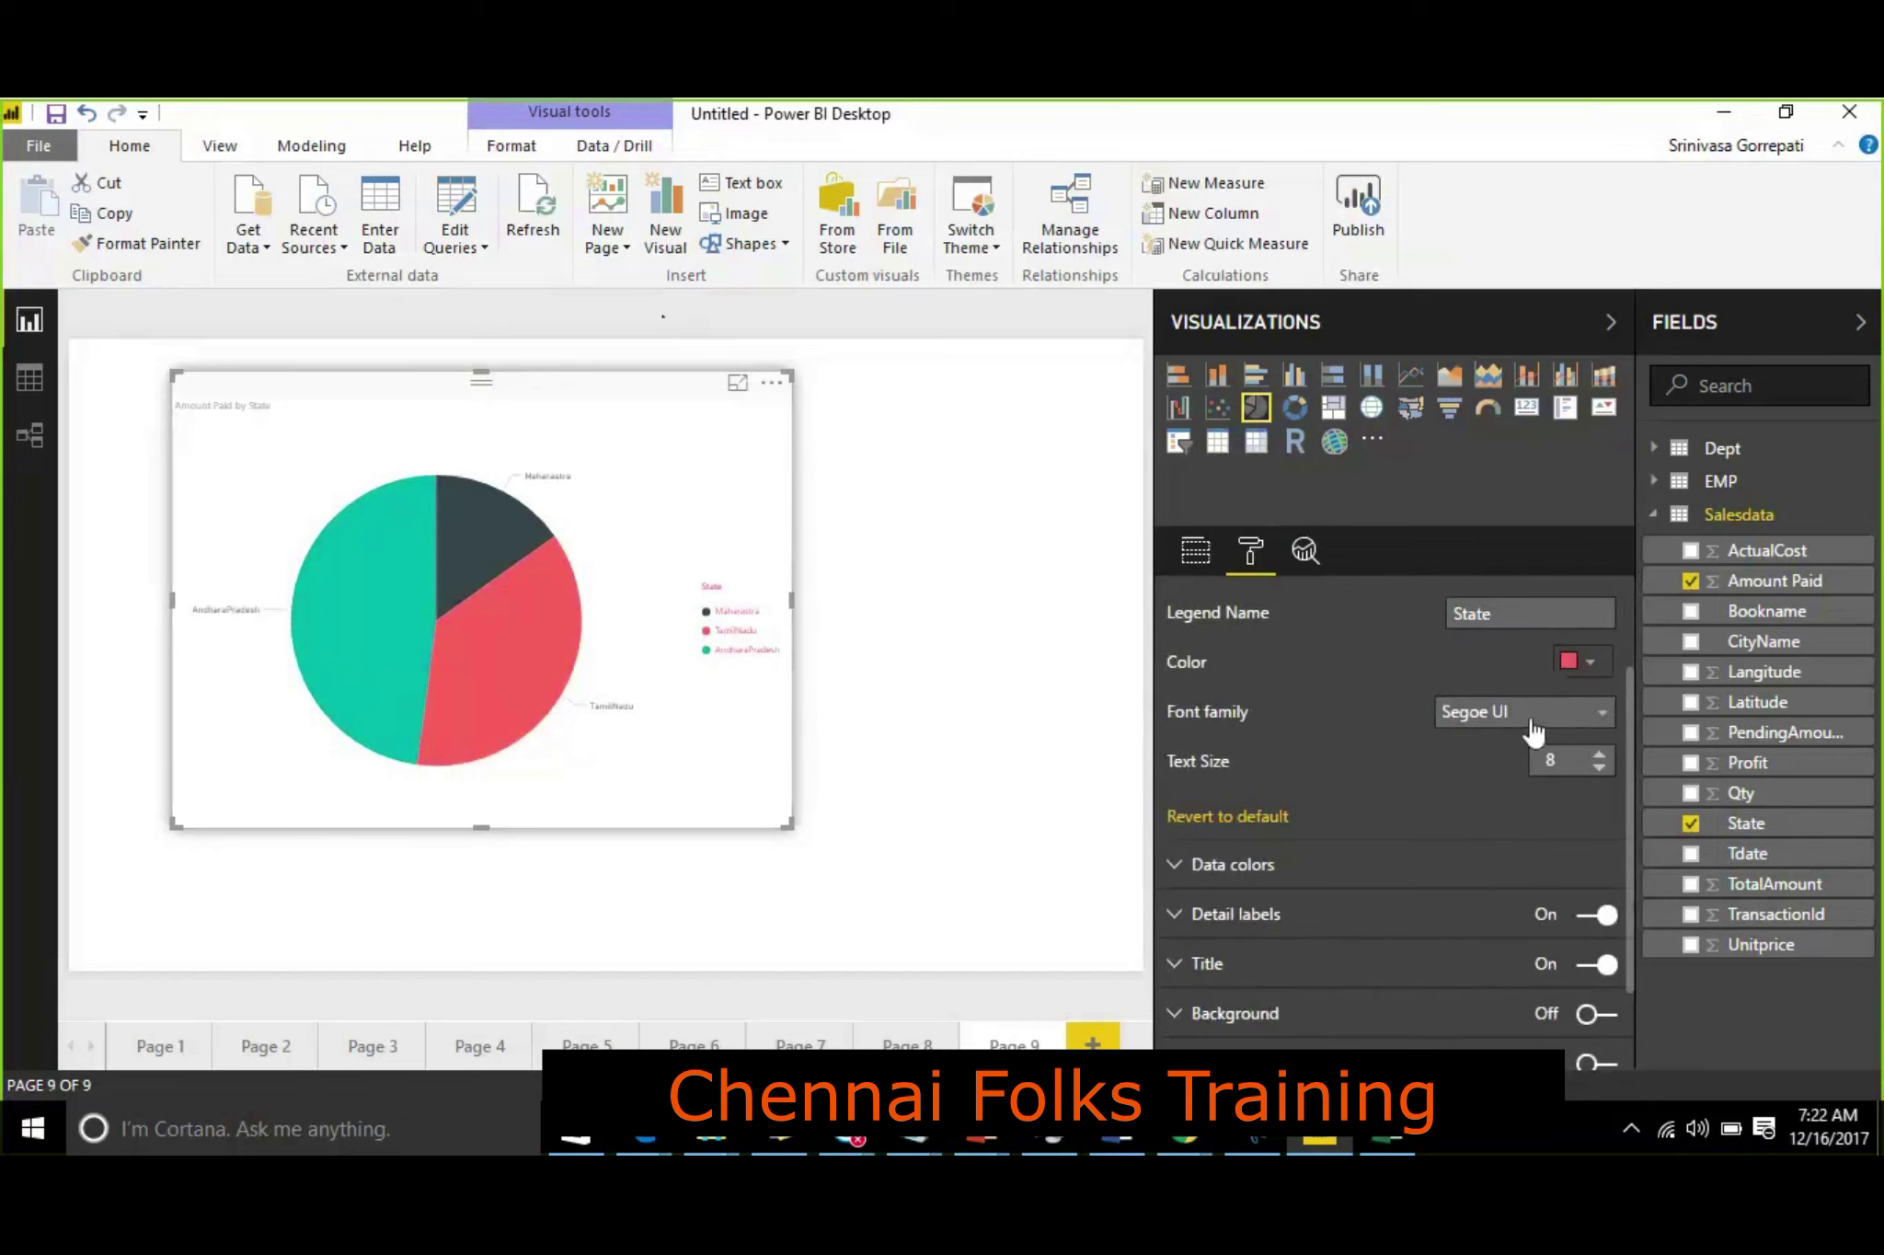
click(1600, 755)
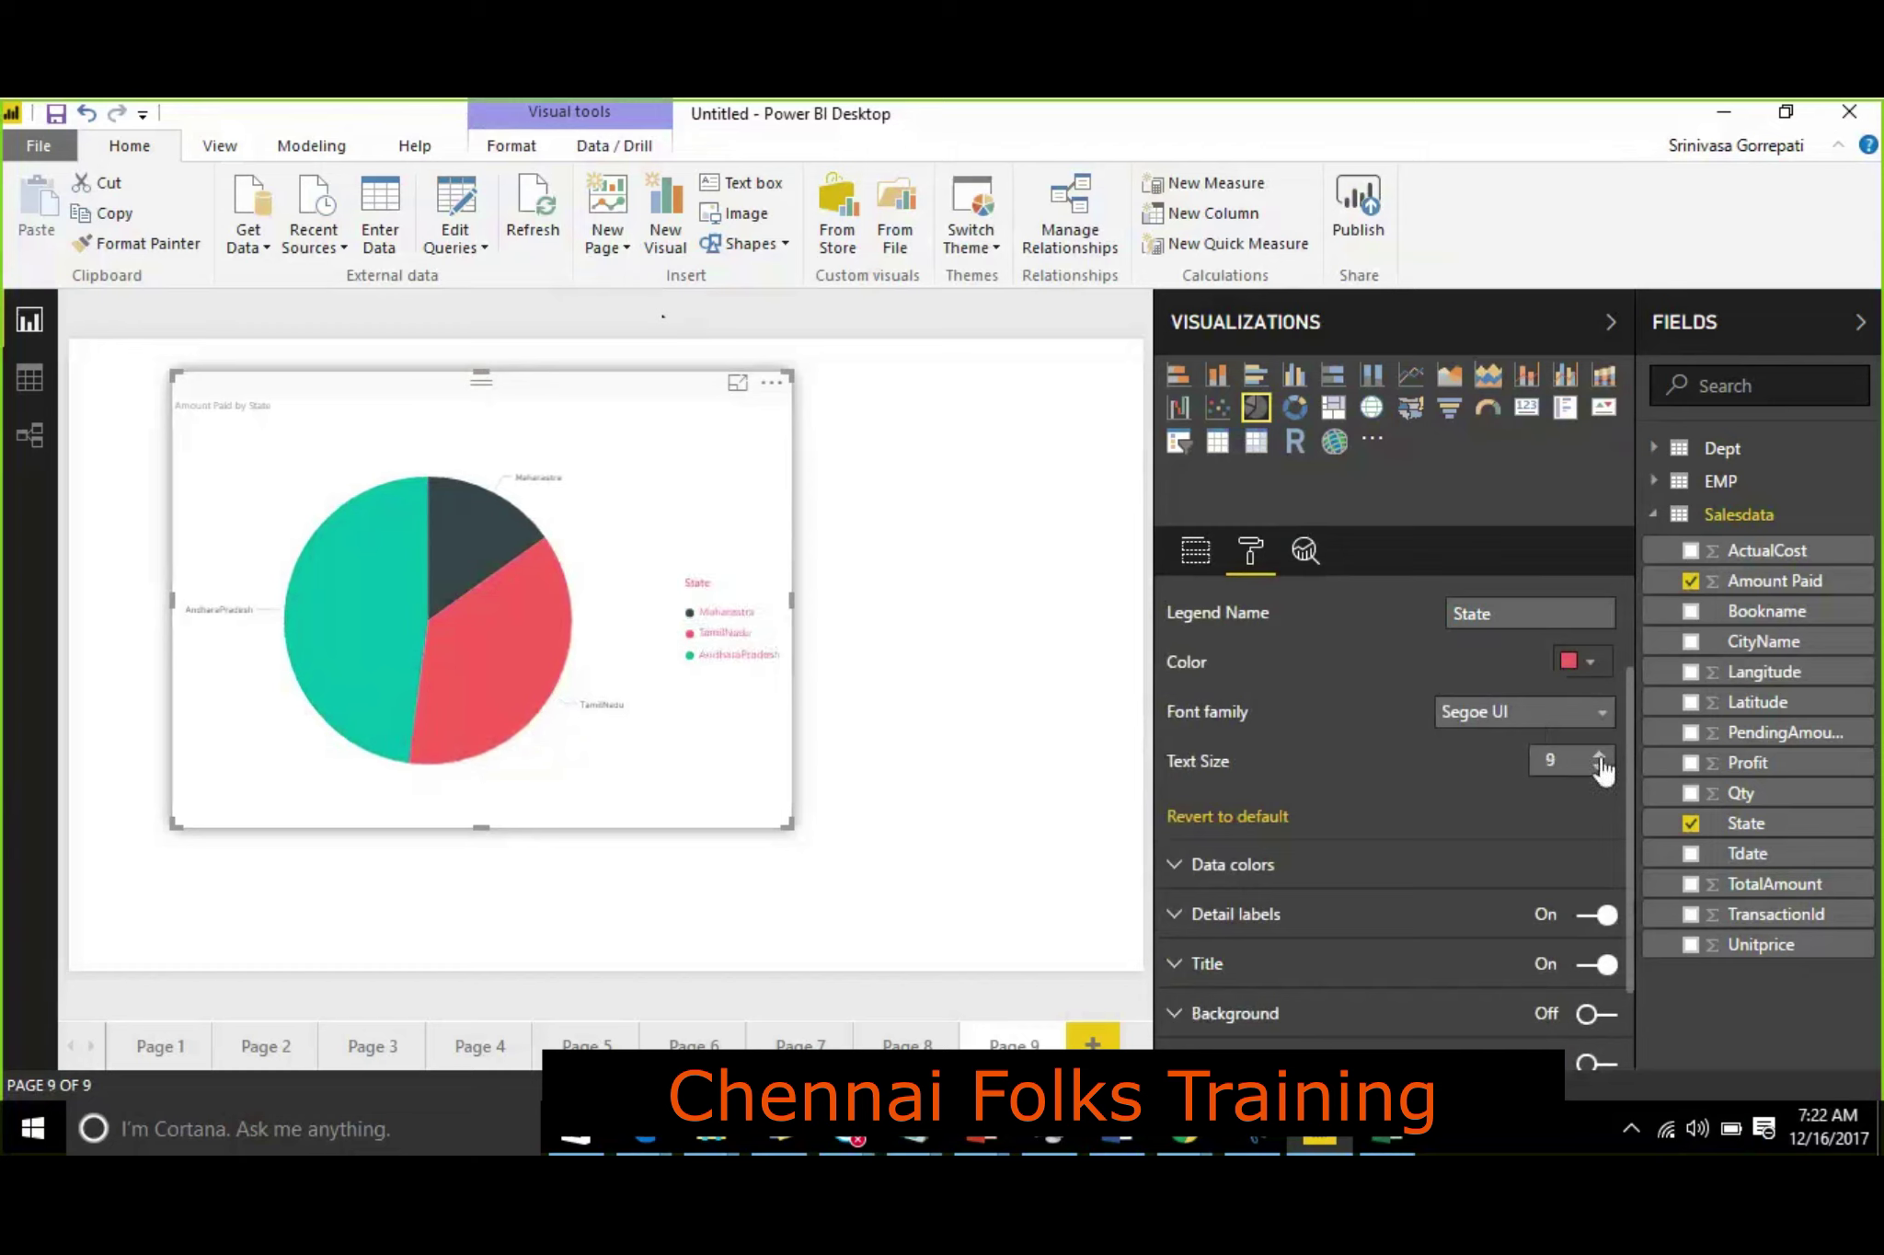
click(1600, 755)
click(1600, 754)
click(1600, 754)
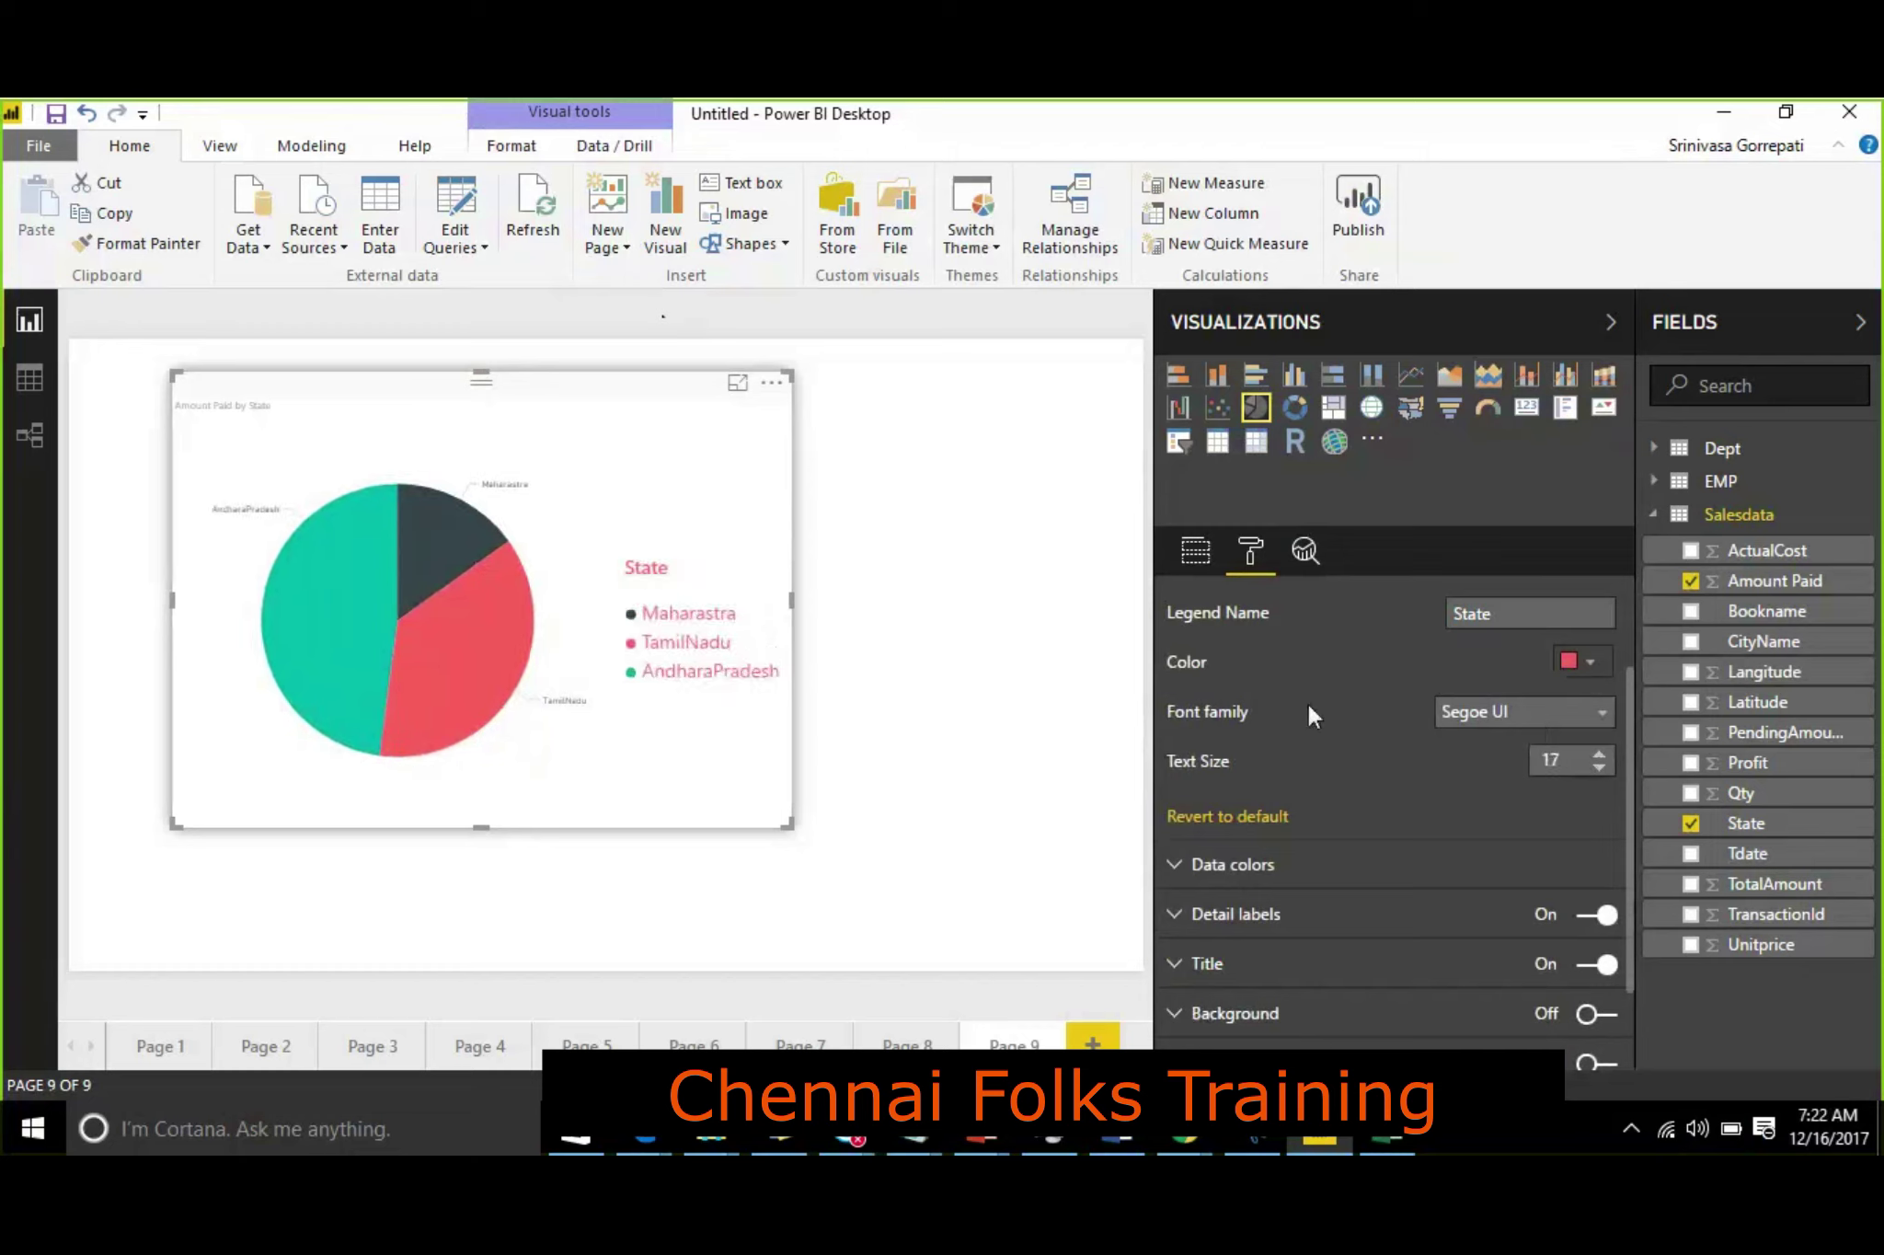
Step: Change the Maharastra slice's data colour to the bright green from the recent colours
scroll(1305, 708, down, 3)
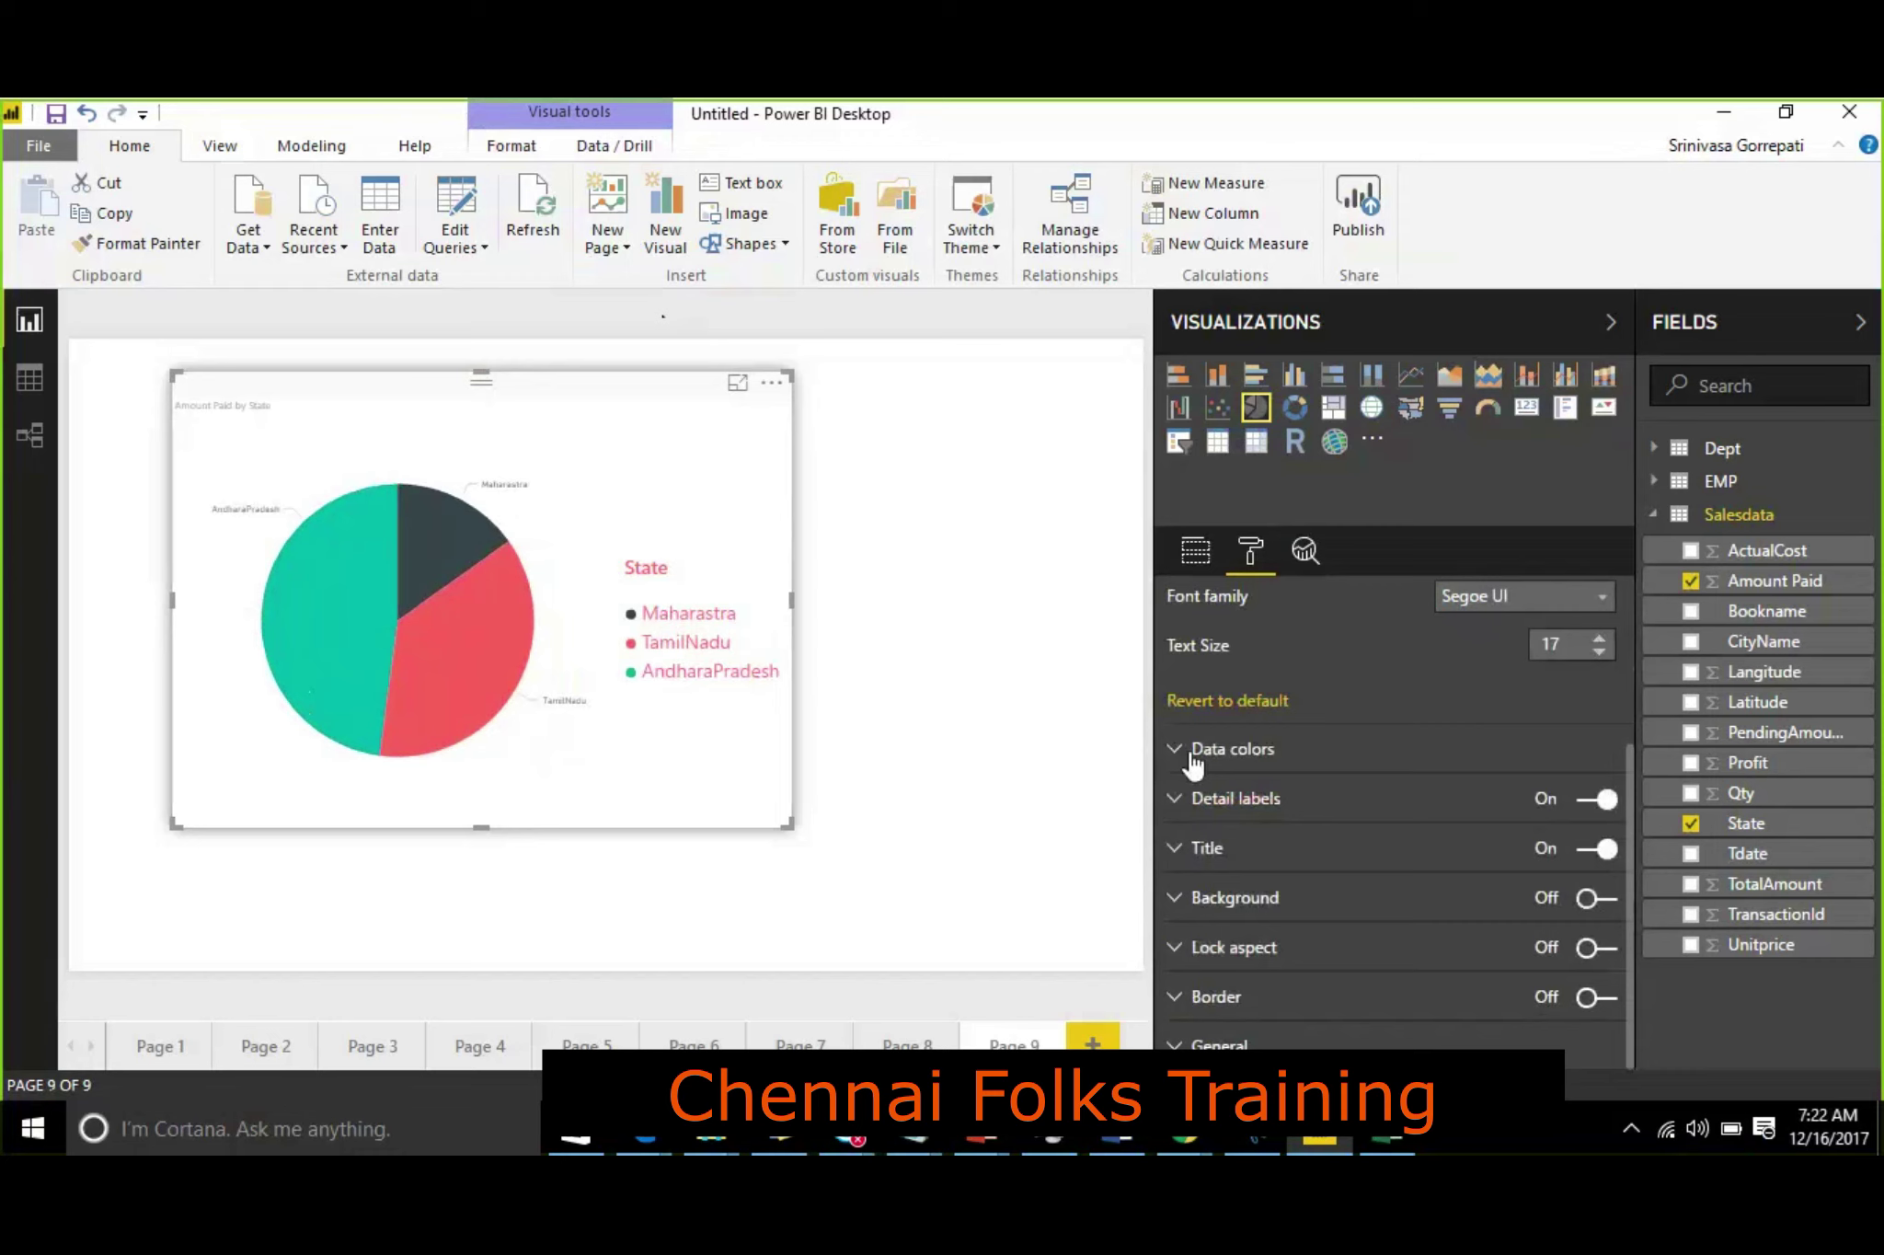
click(1177, 753)
scroll(1308, 730, down, 3)
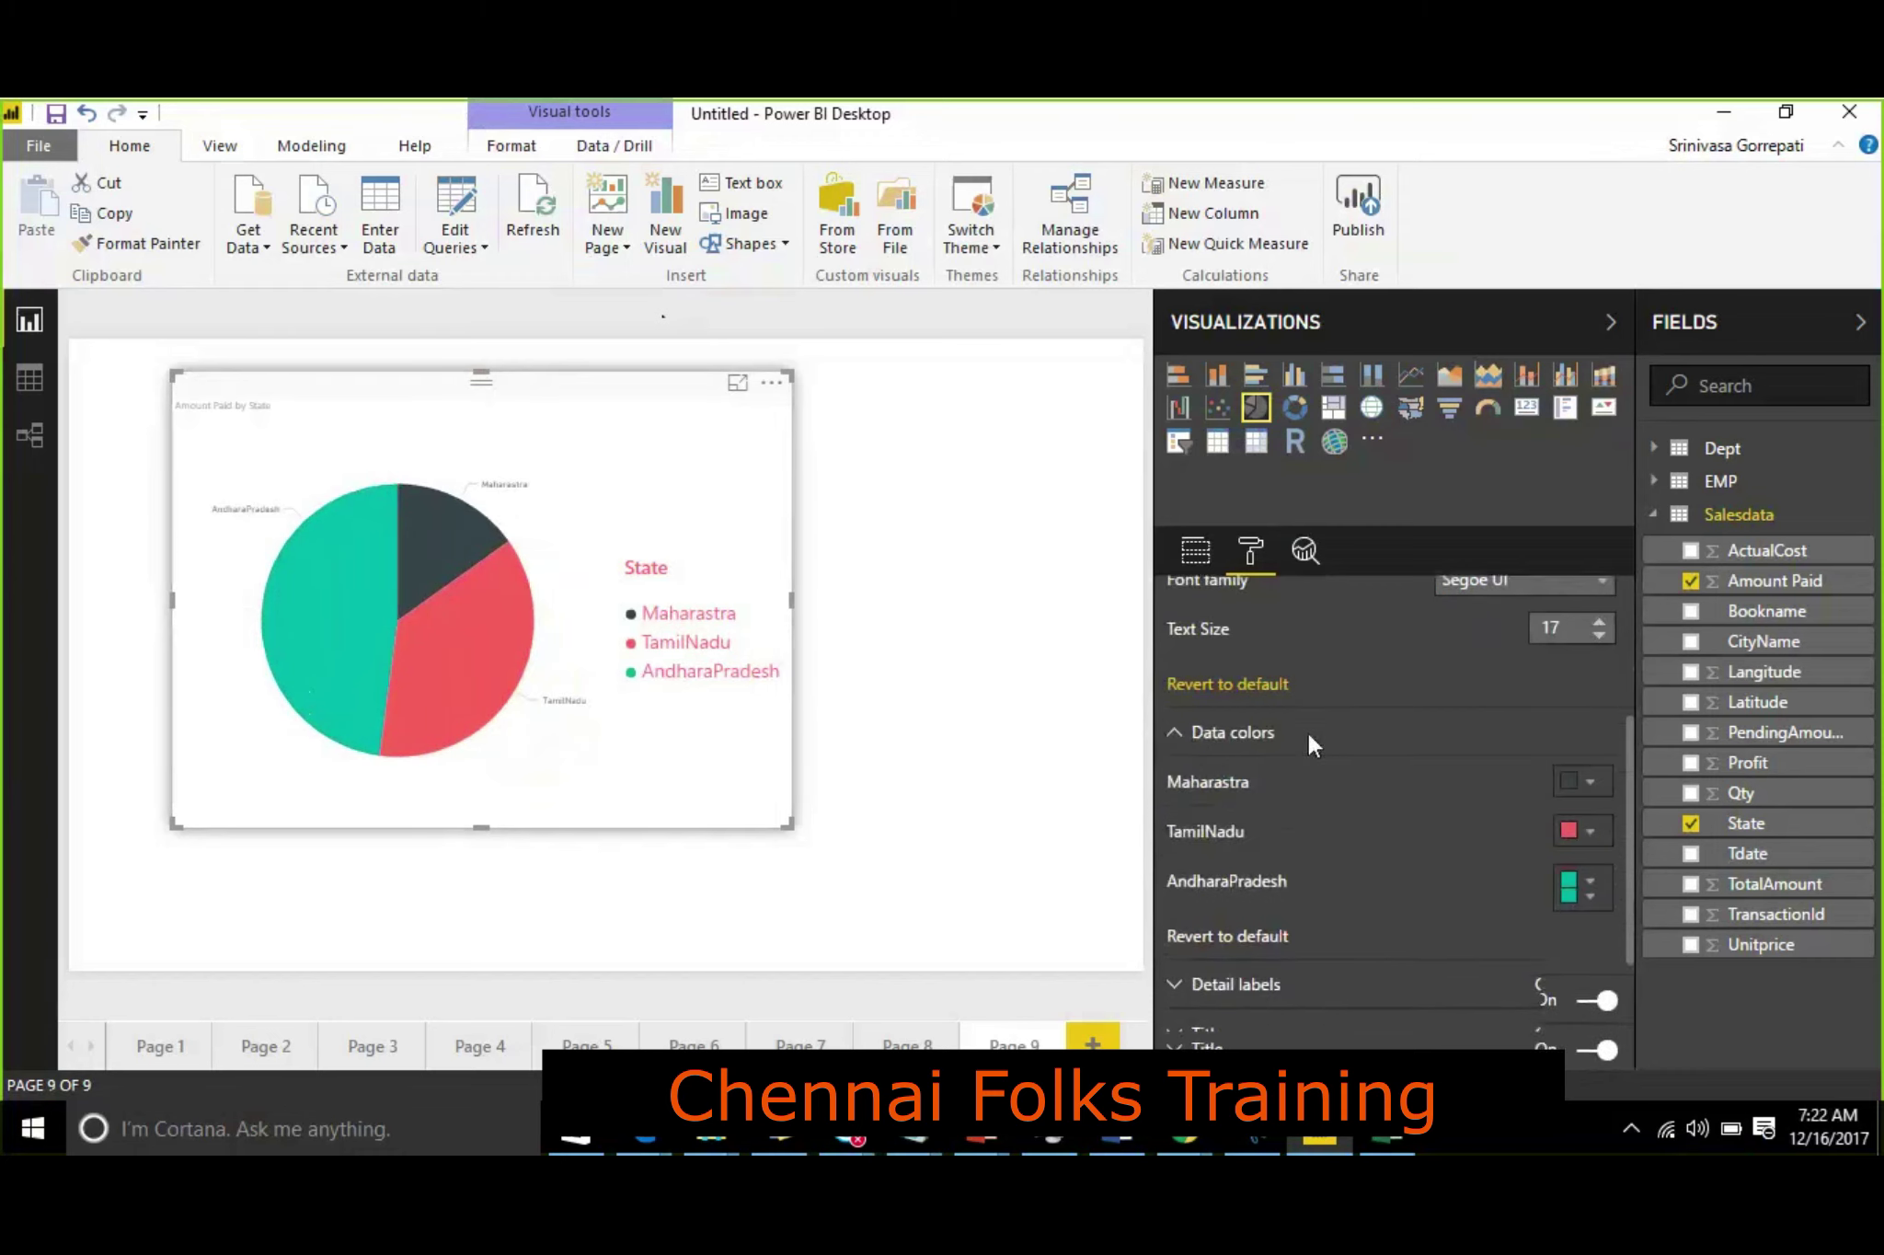
click(1583, 660)
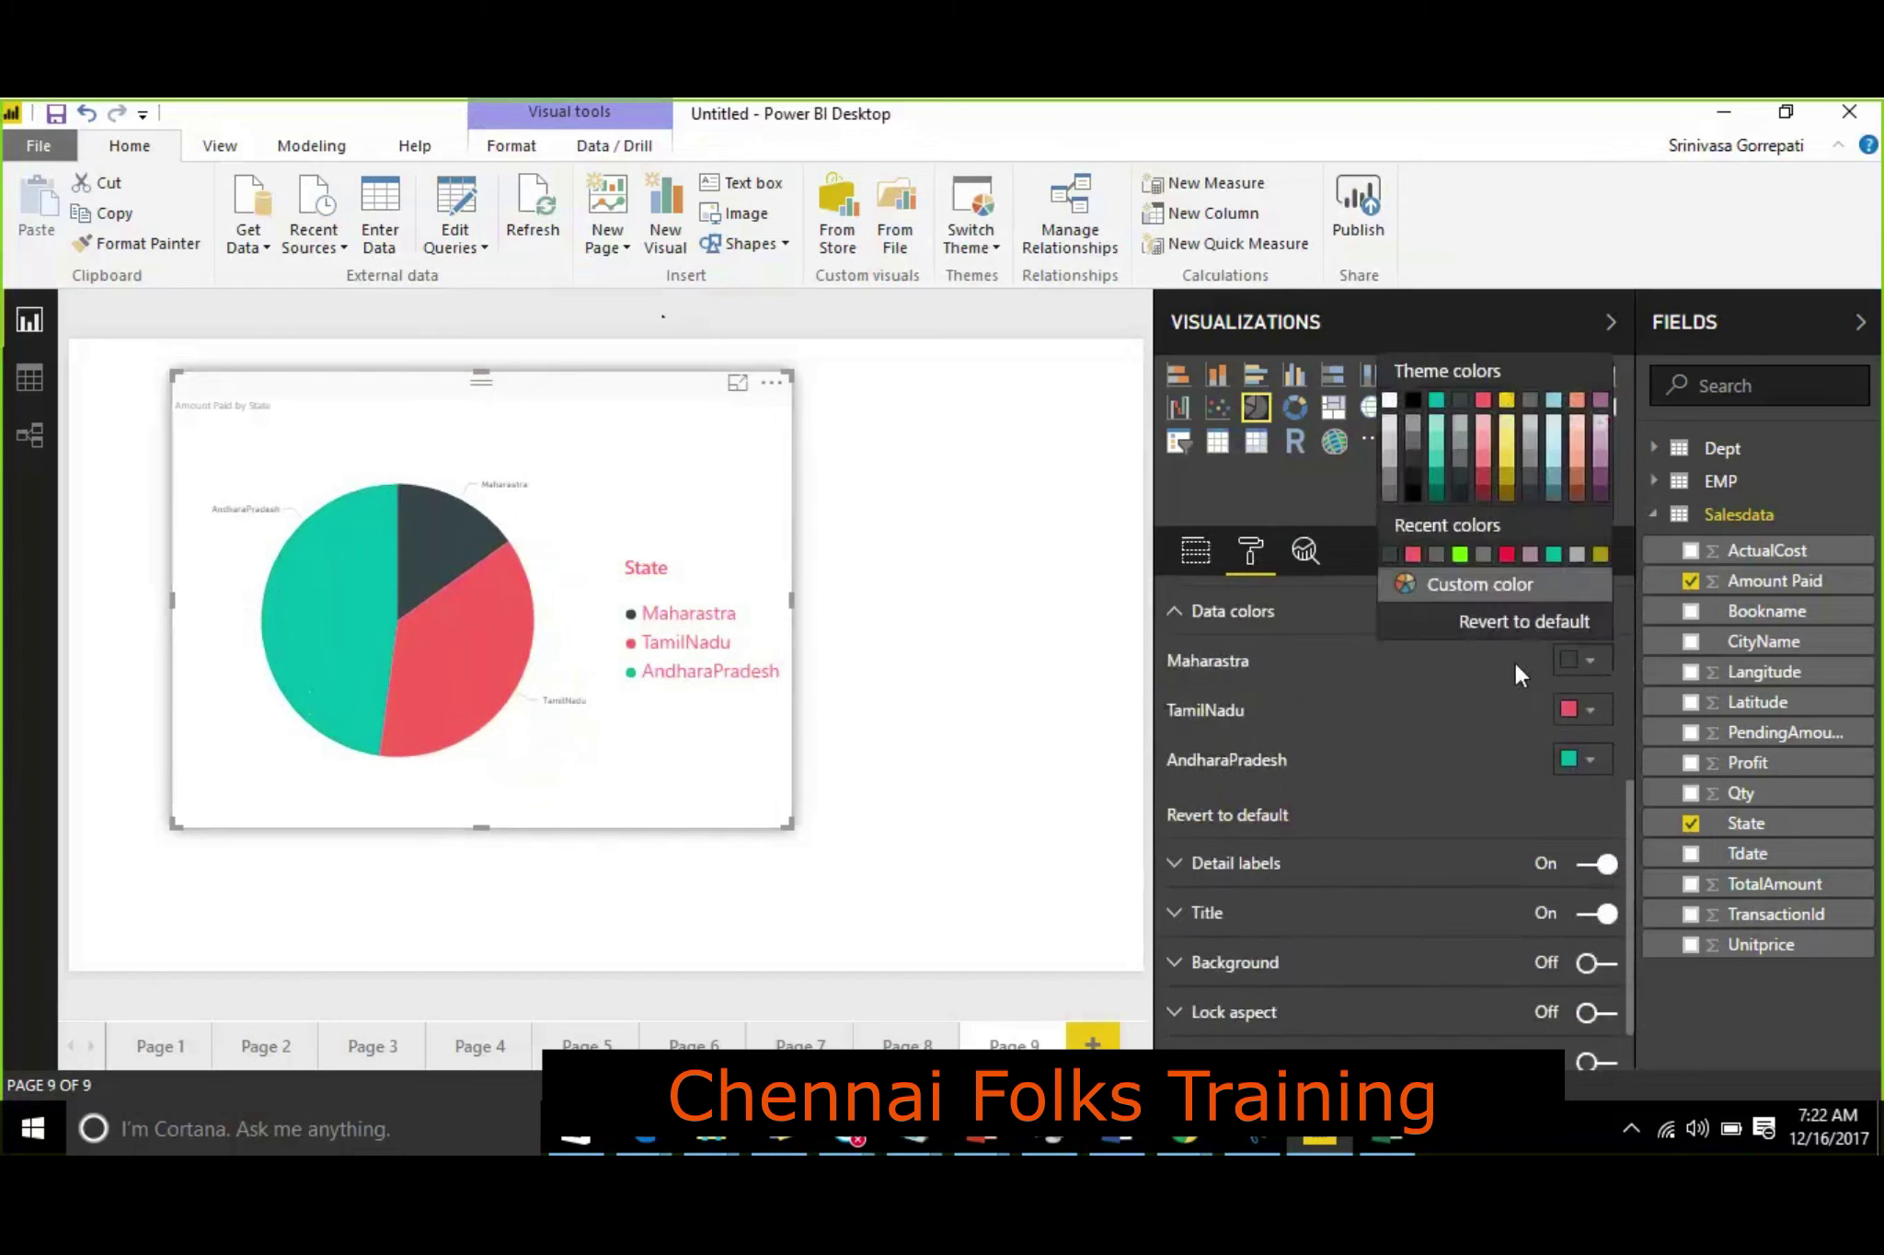
click(1465, 562)
Step: Set the pie chart's detail labels to the Data value style with a text size of 20
scroll(1325, 709, down, 2)
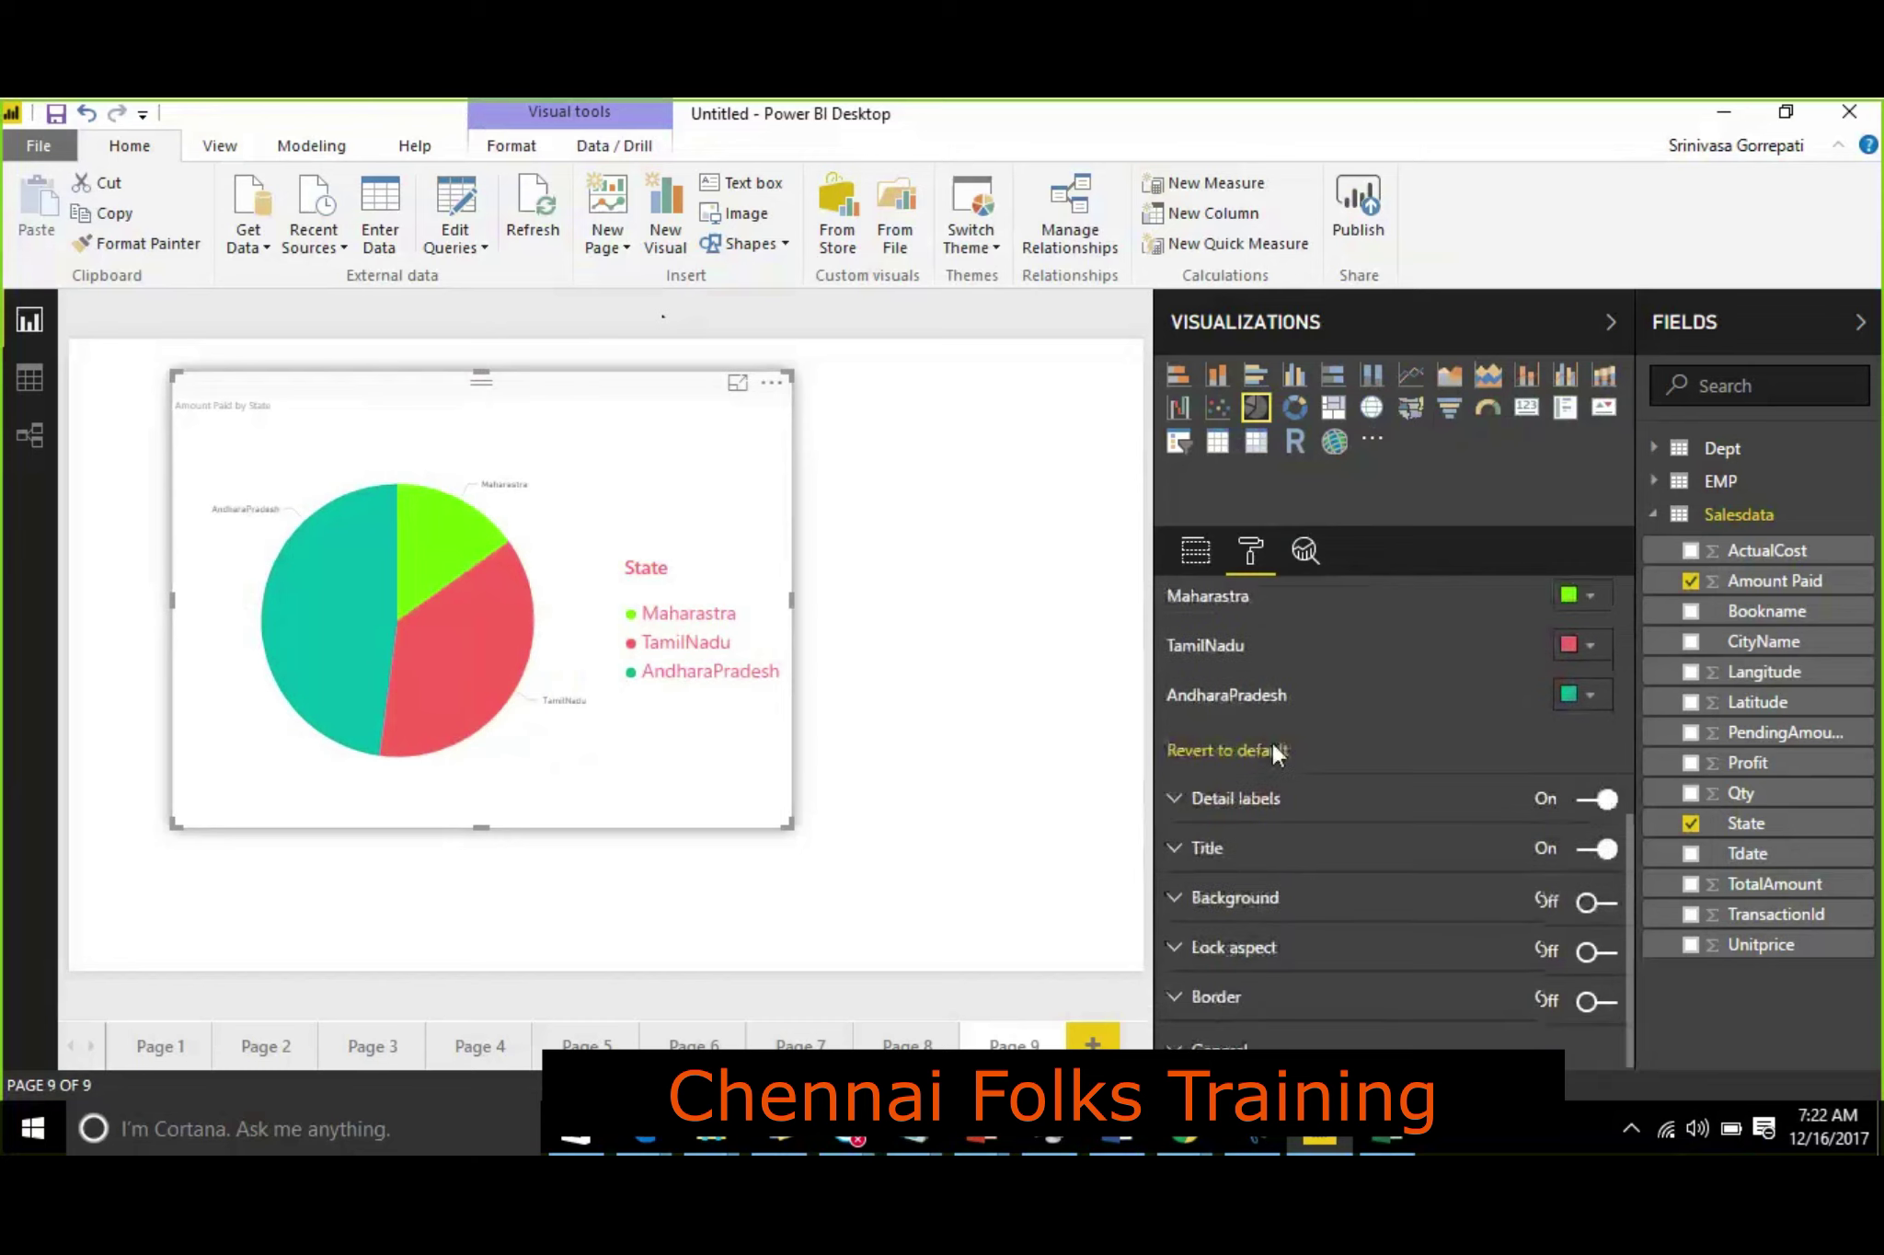
click(1180, 807)
scroll(1269, 666, down, 5)
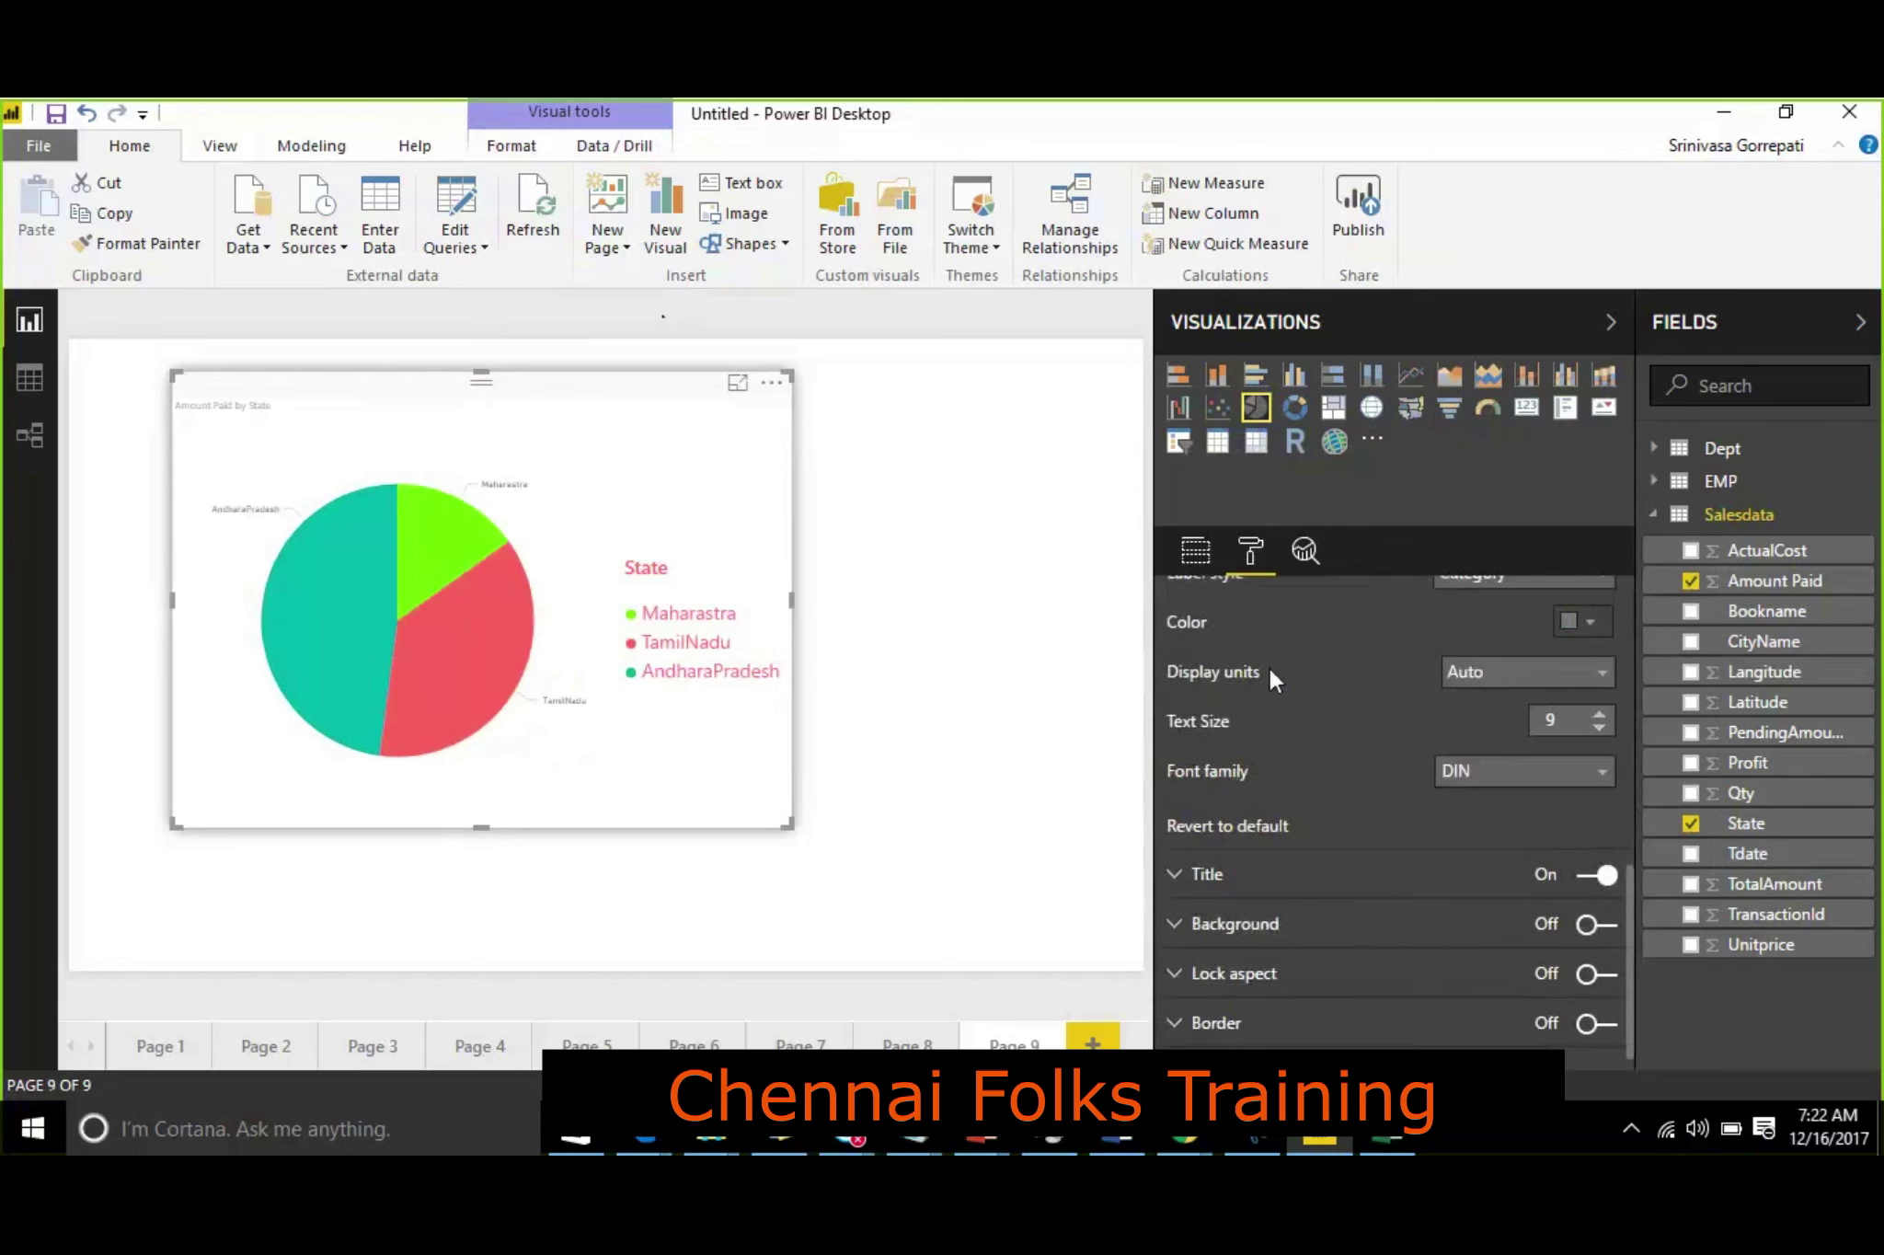
scroll(1270, 676, up, 2)
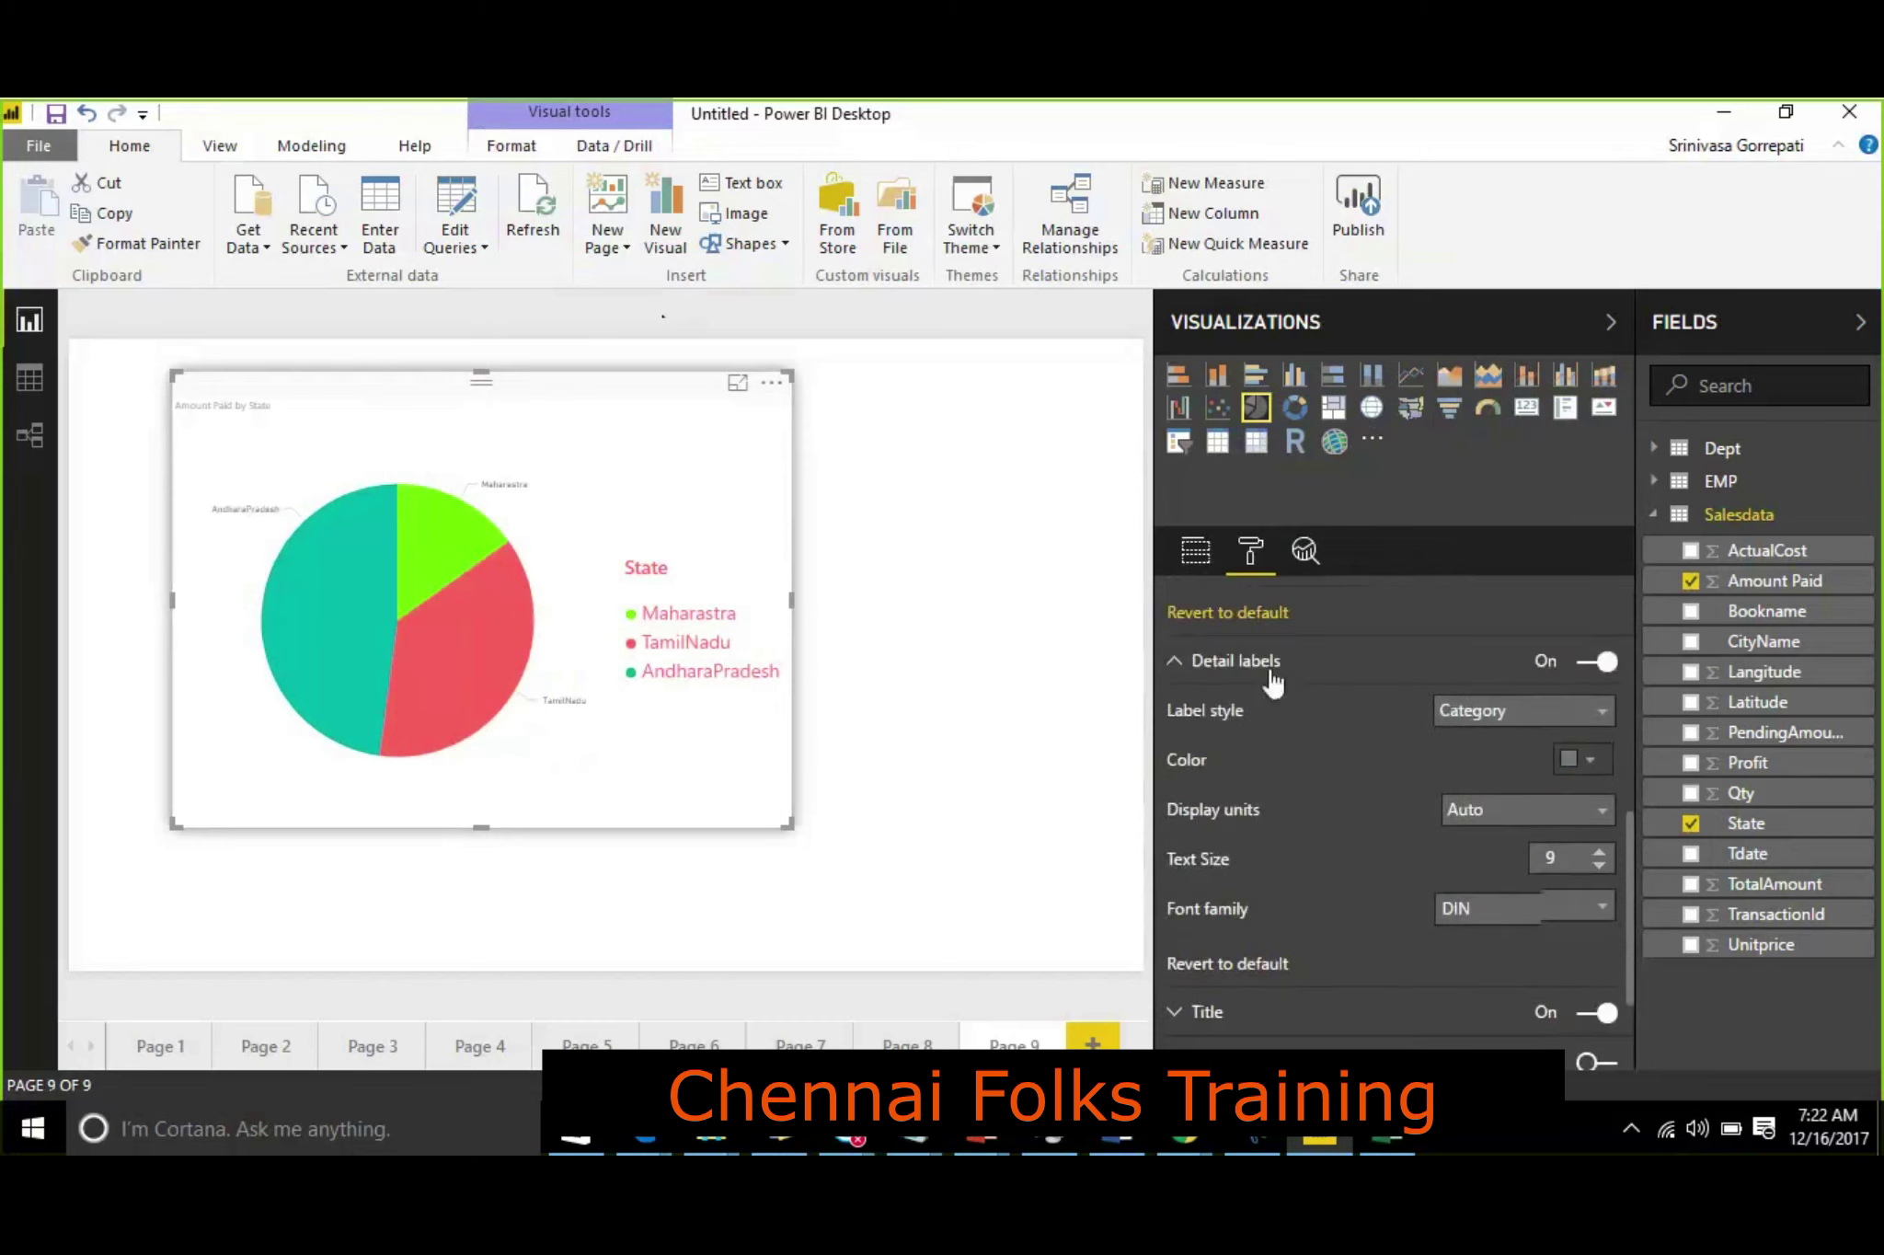
click(1535, 713)
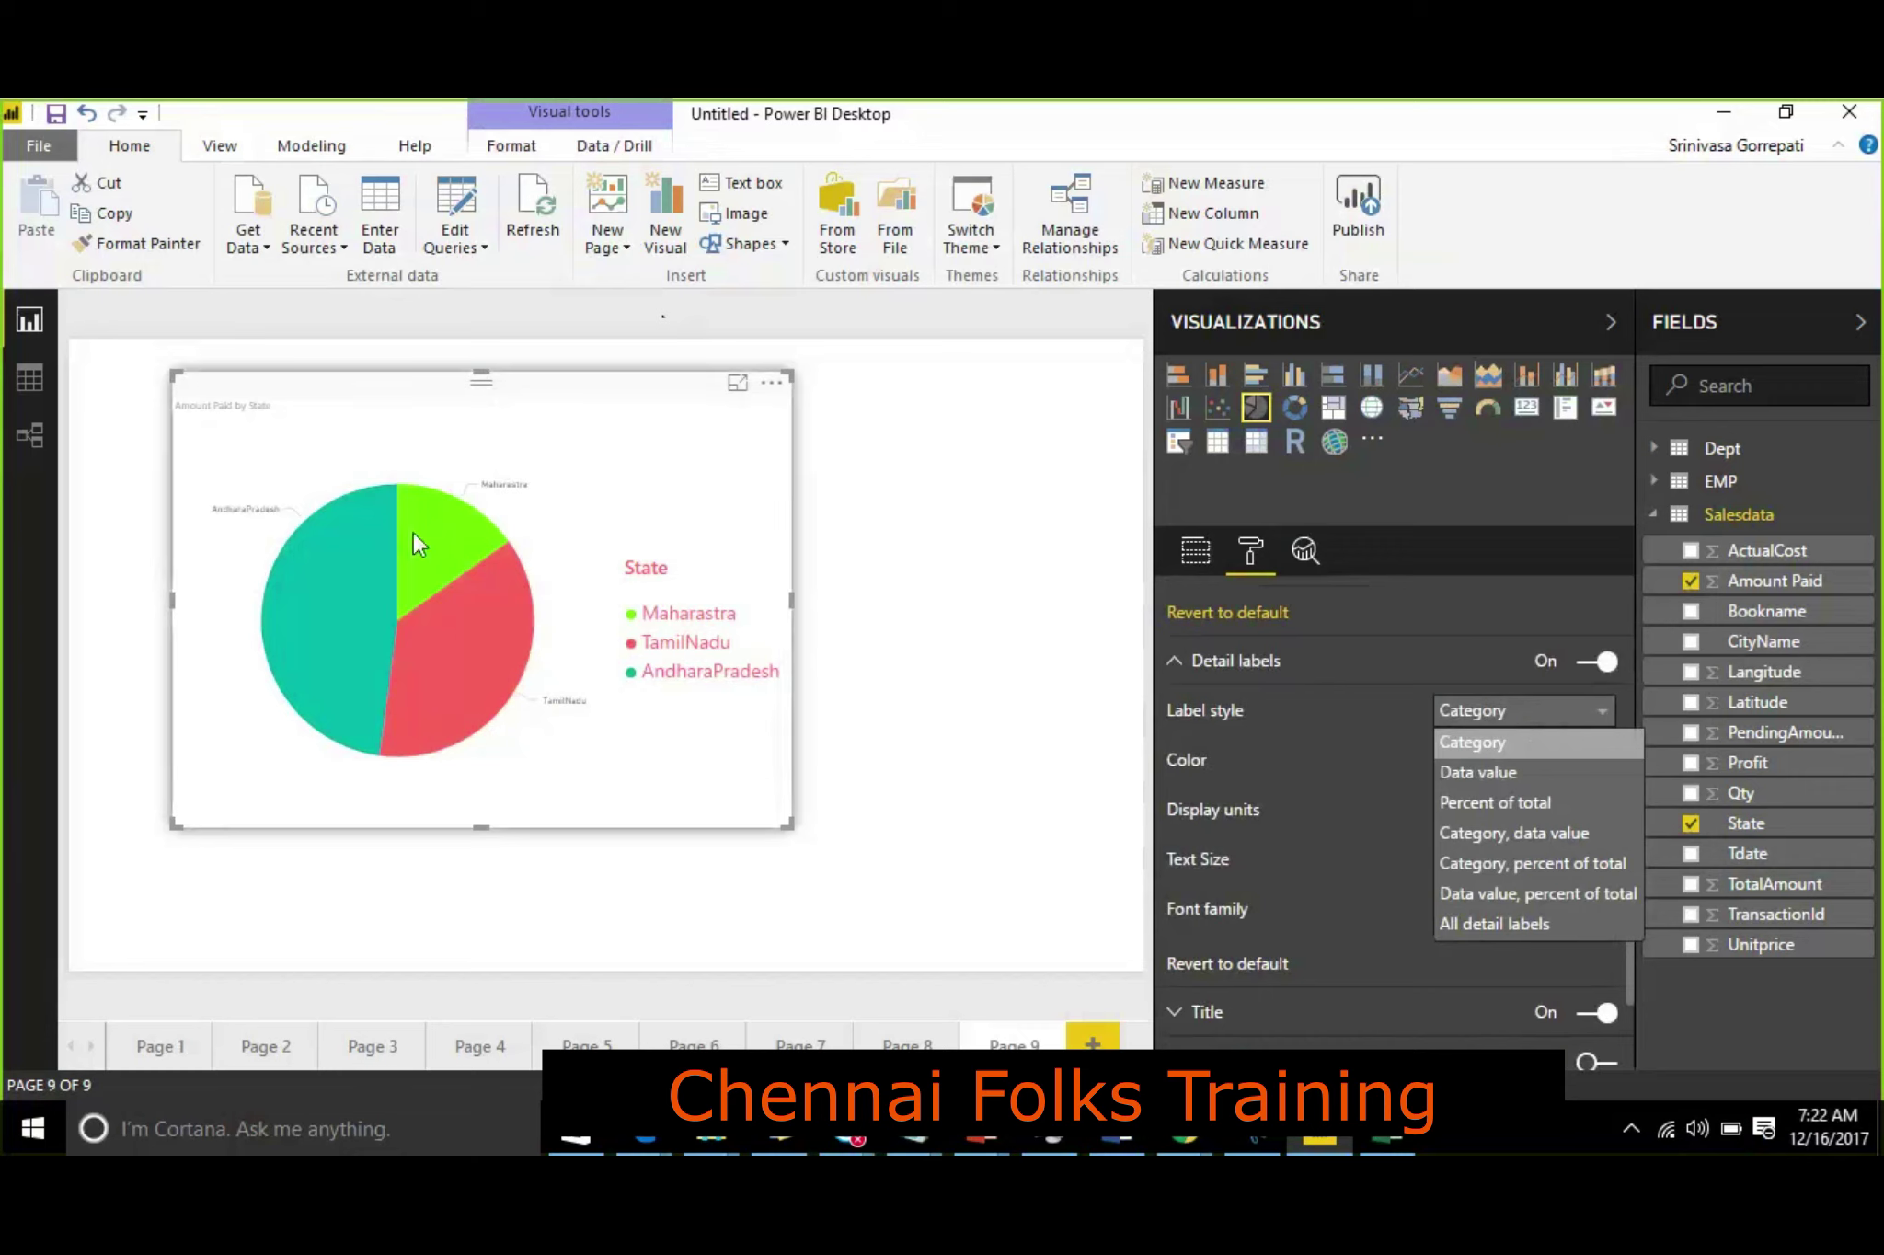
mouse_move(445, 514)
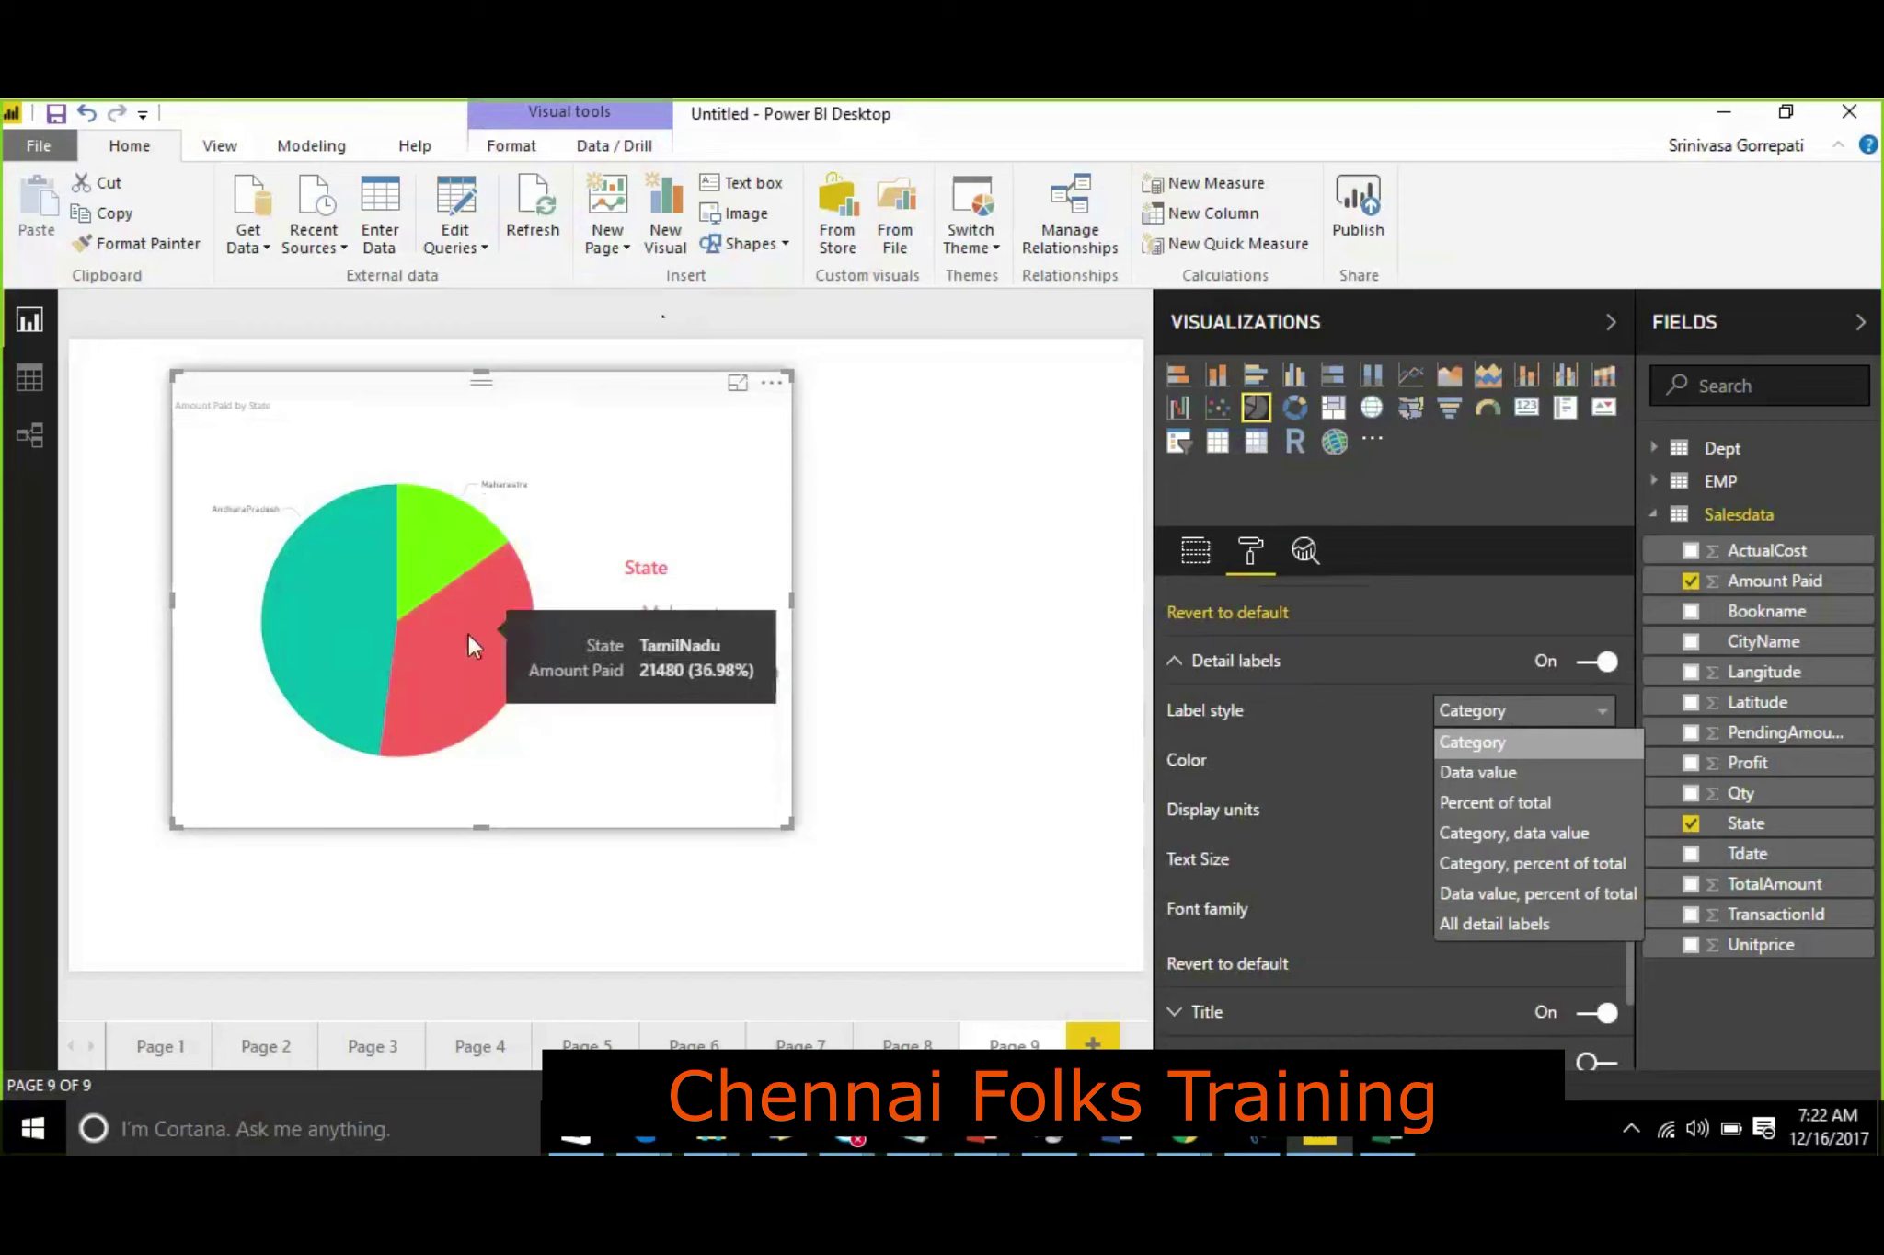
mouse_move(356, 613)
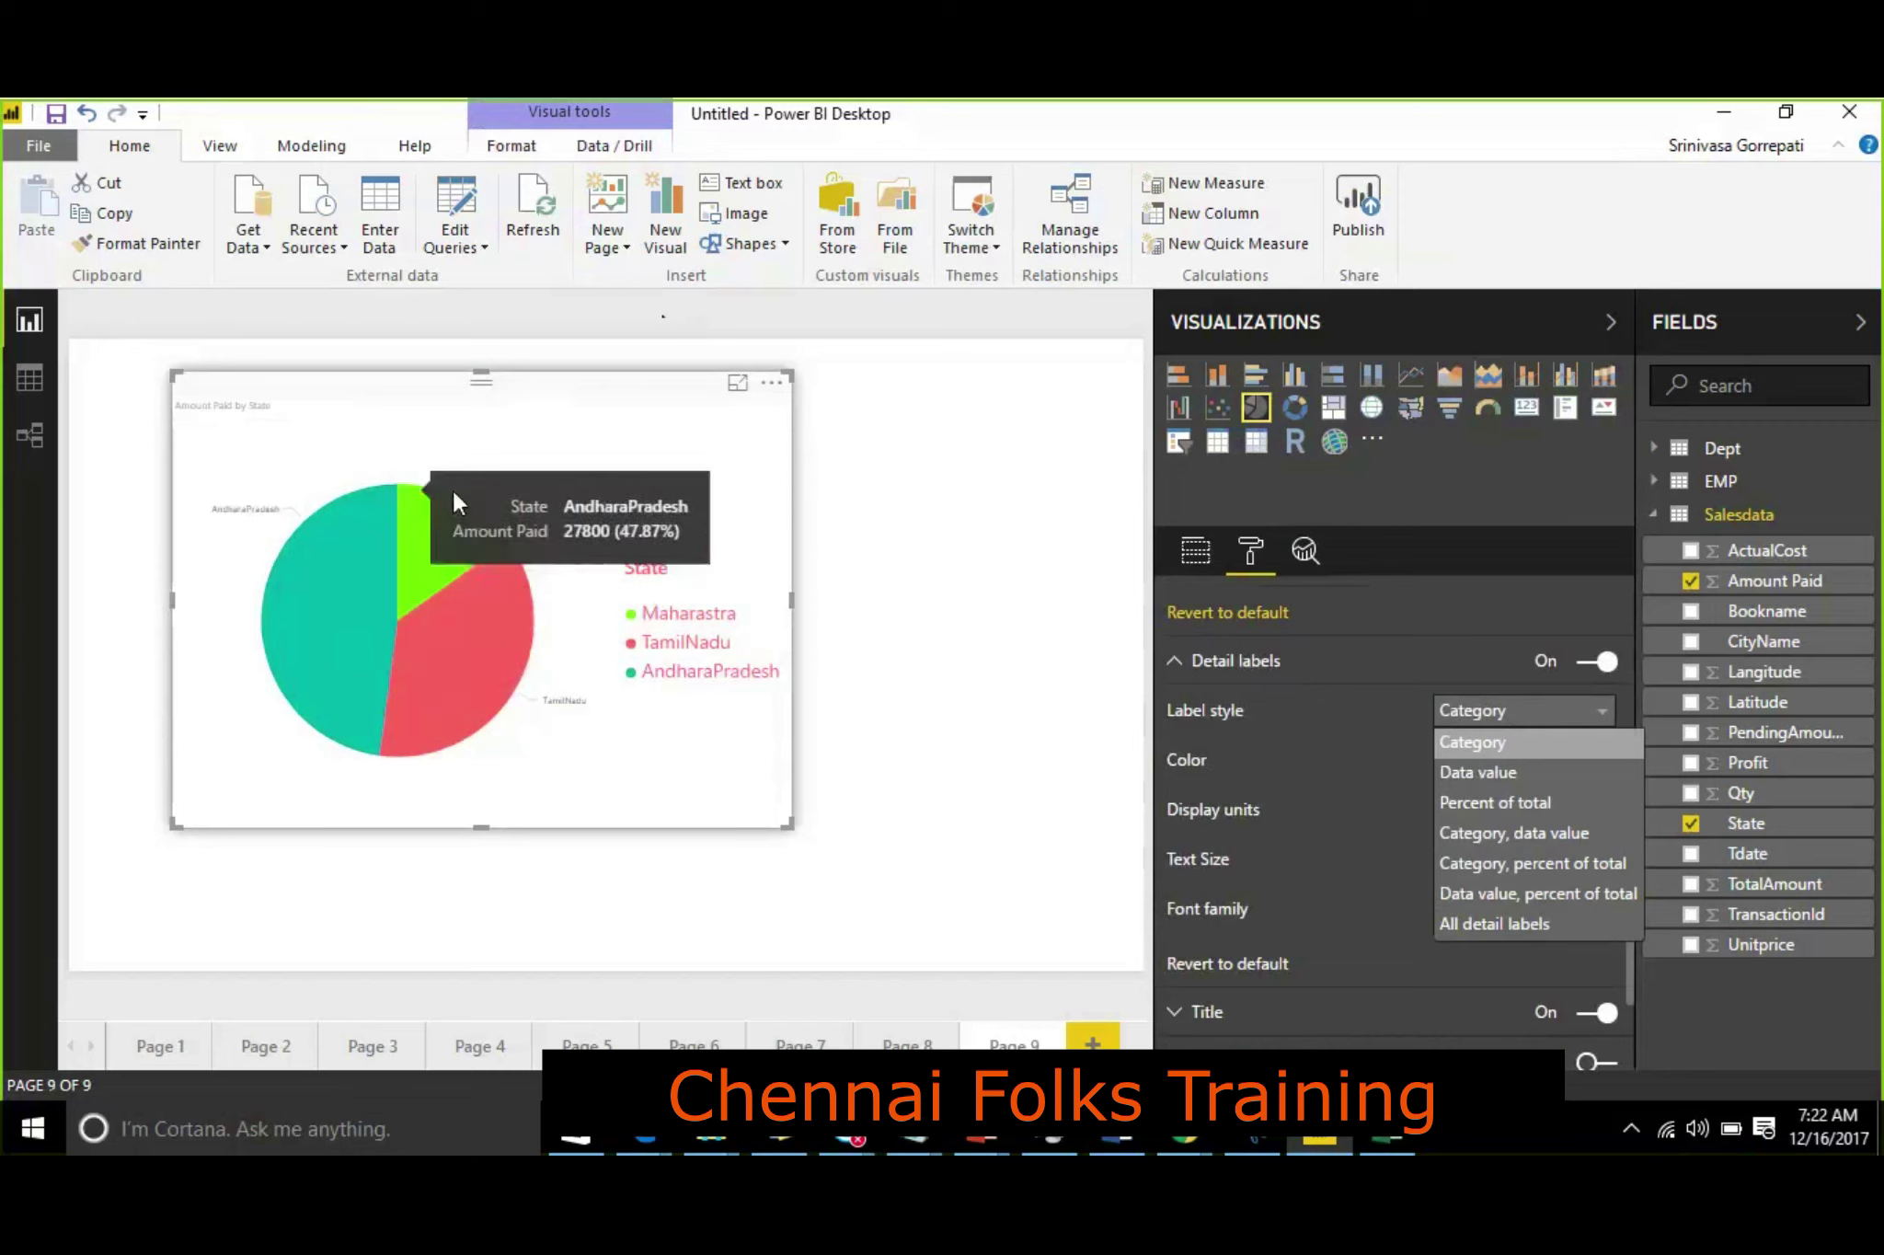
click(1522, 773)
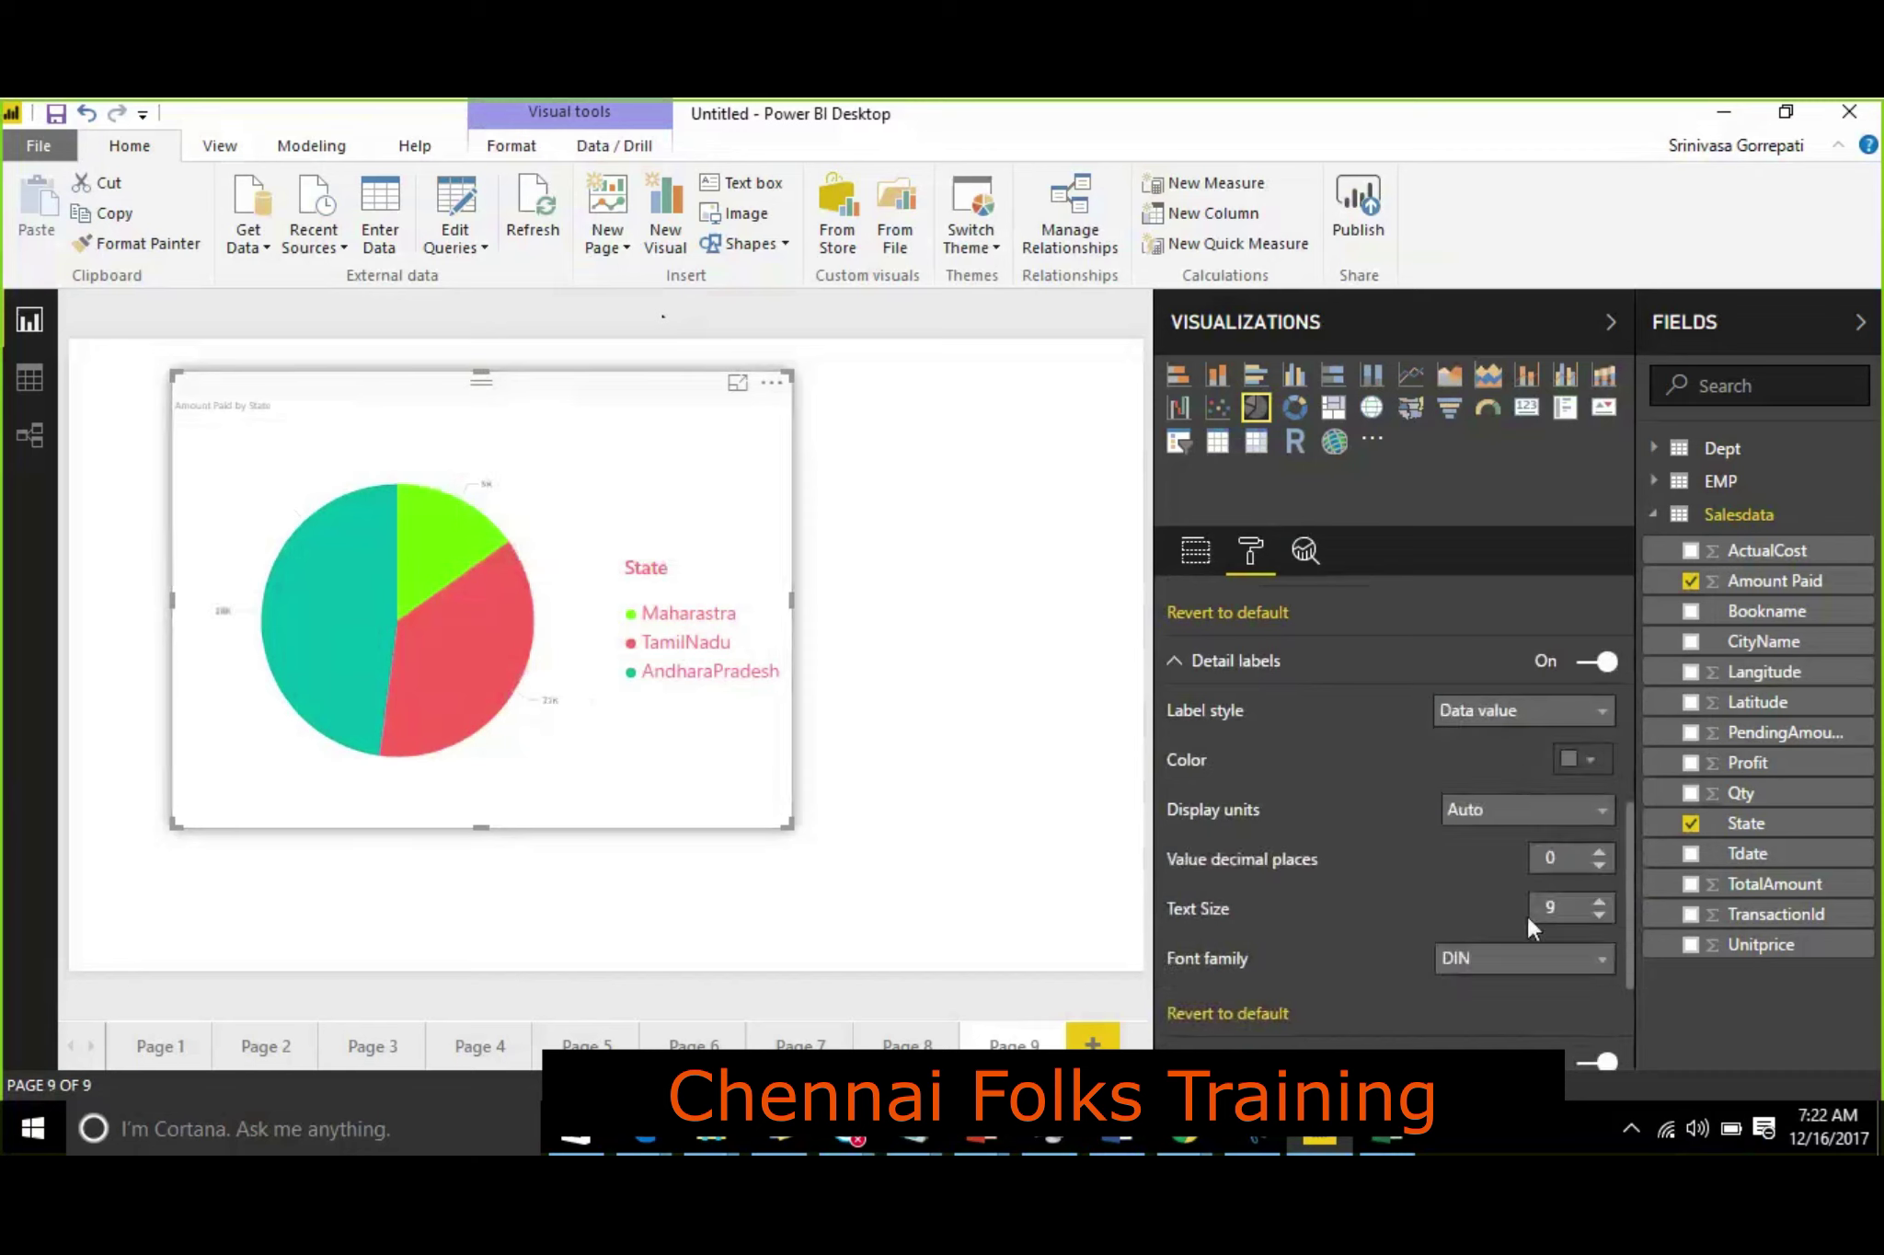
click(1599, 902)
click(1599, 903)
Step: Switch the detail label style to Category, back to Data value, and on to Percent of total
click(1532, 712)
click(1526, 734)
click(1527, 713)
click(1524, 769)
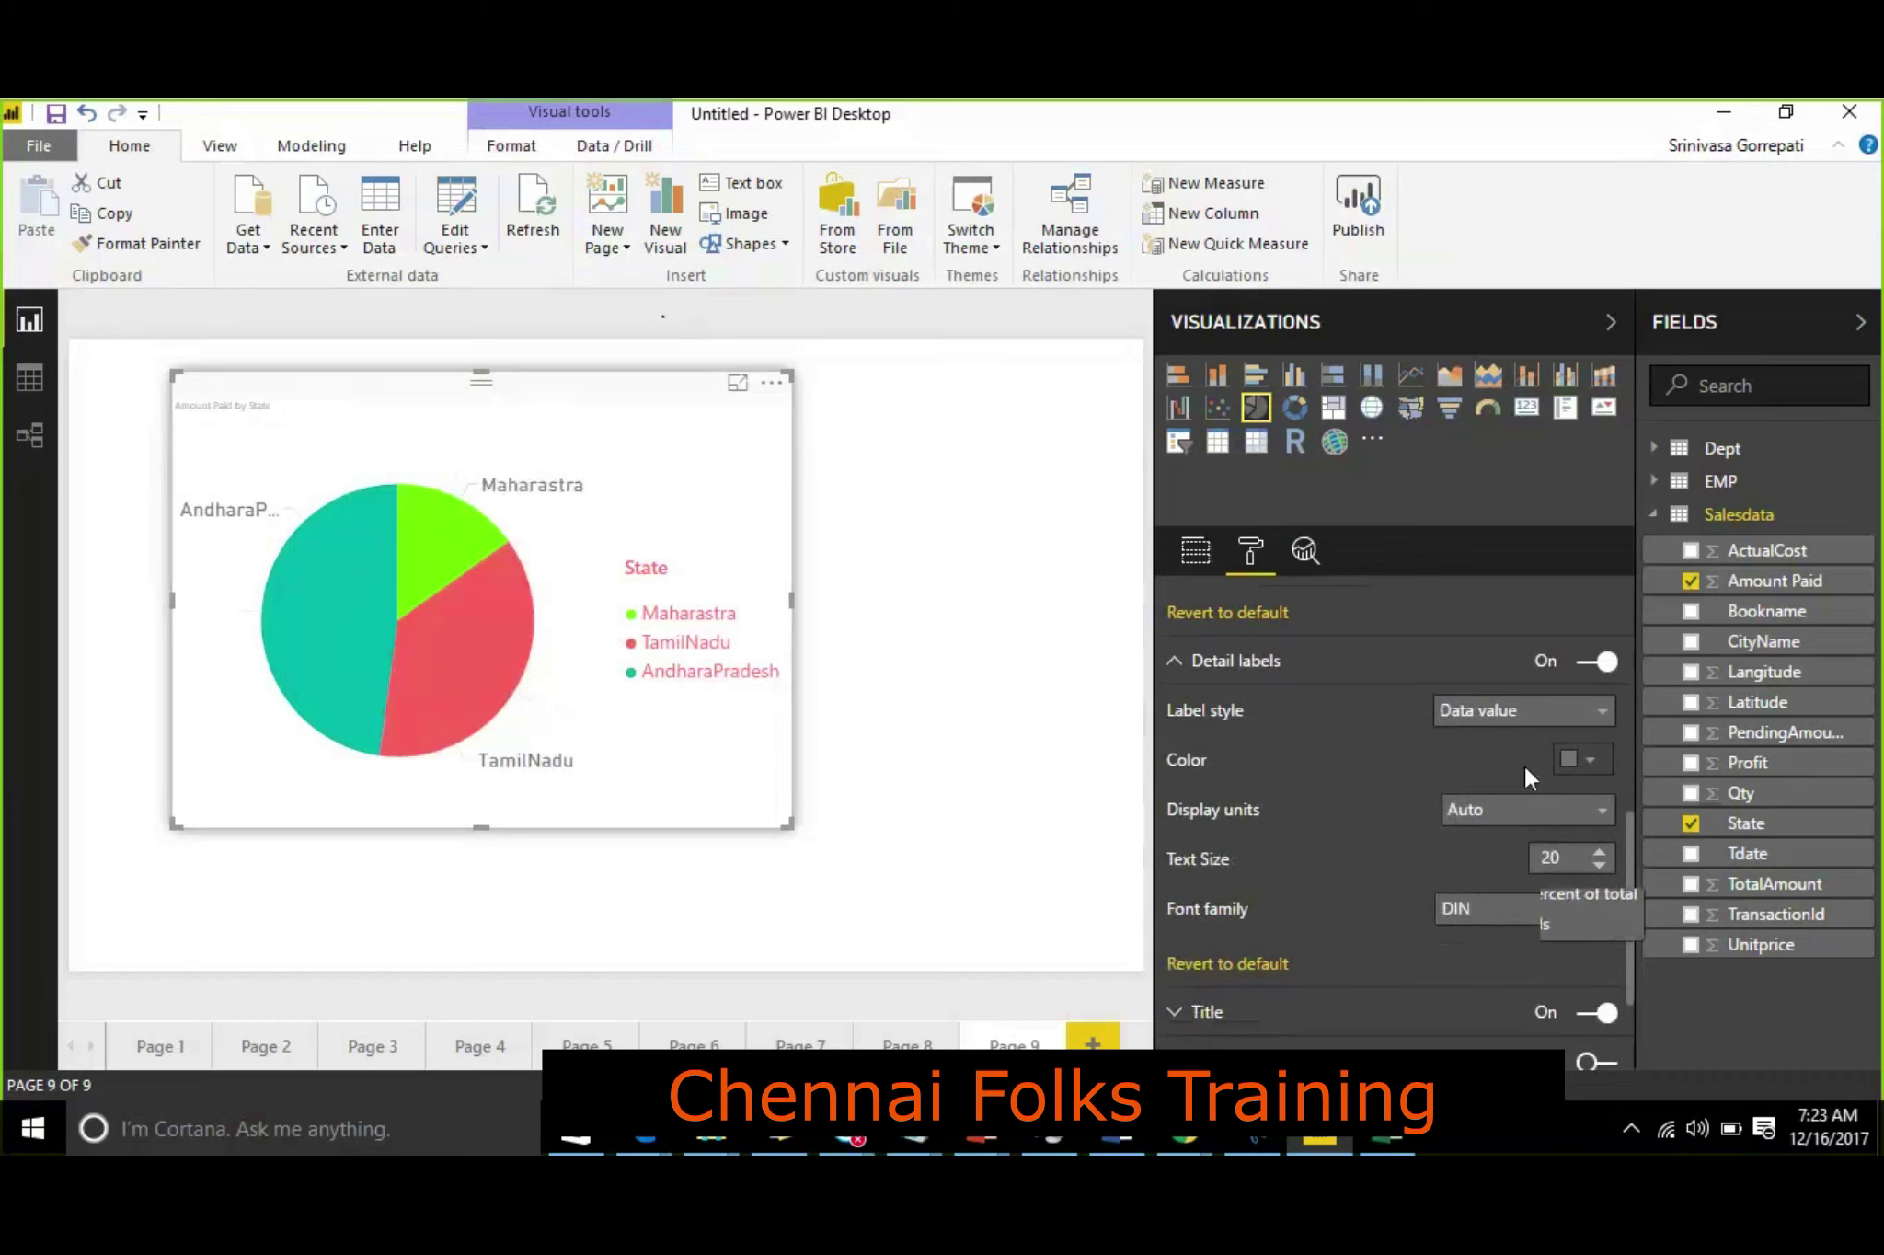
click(1528, 718)
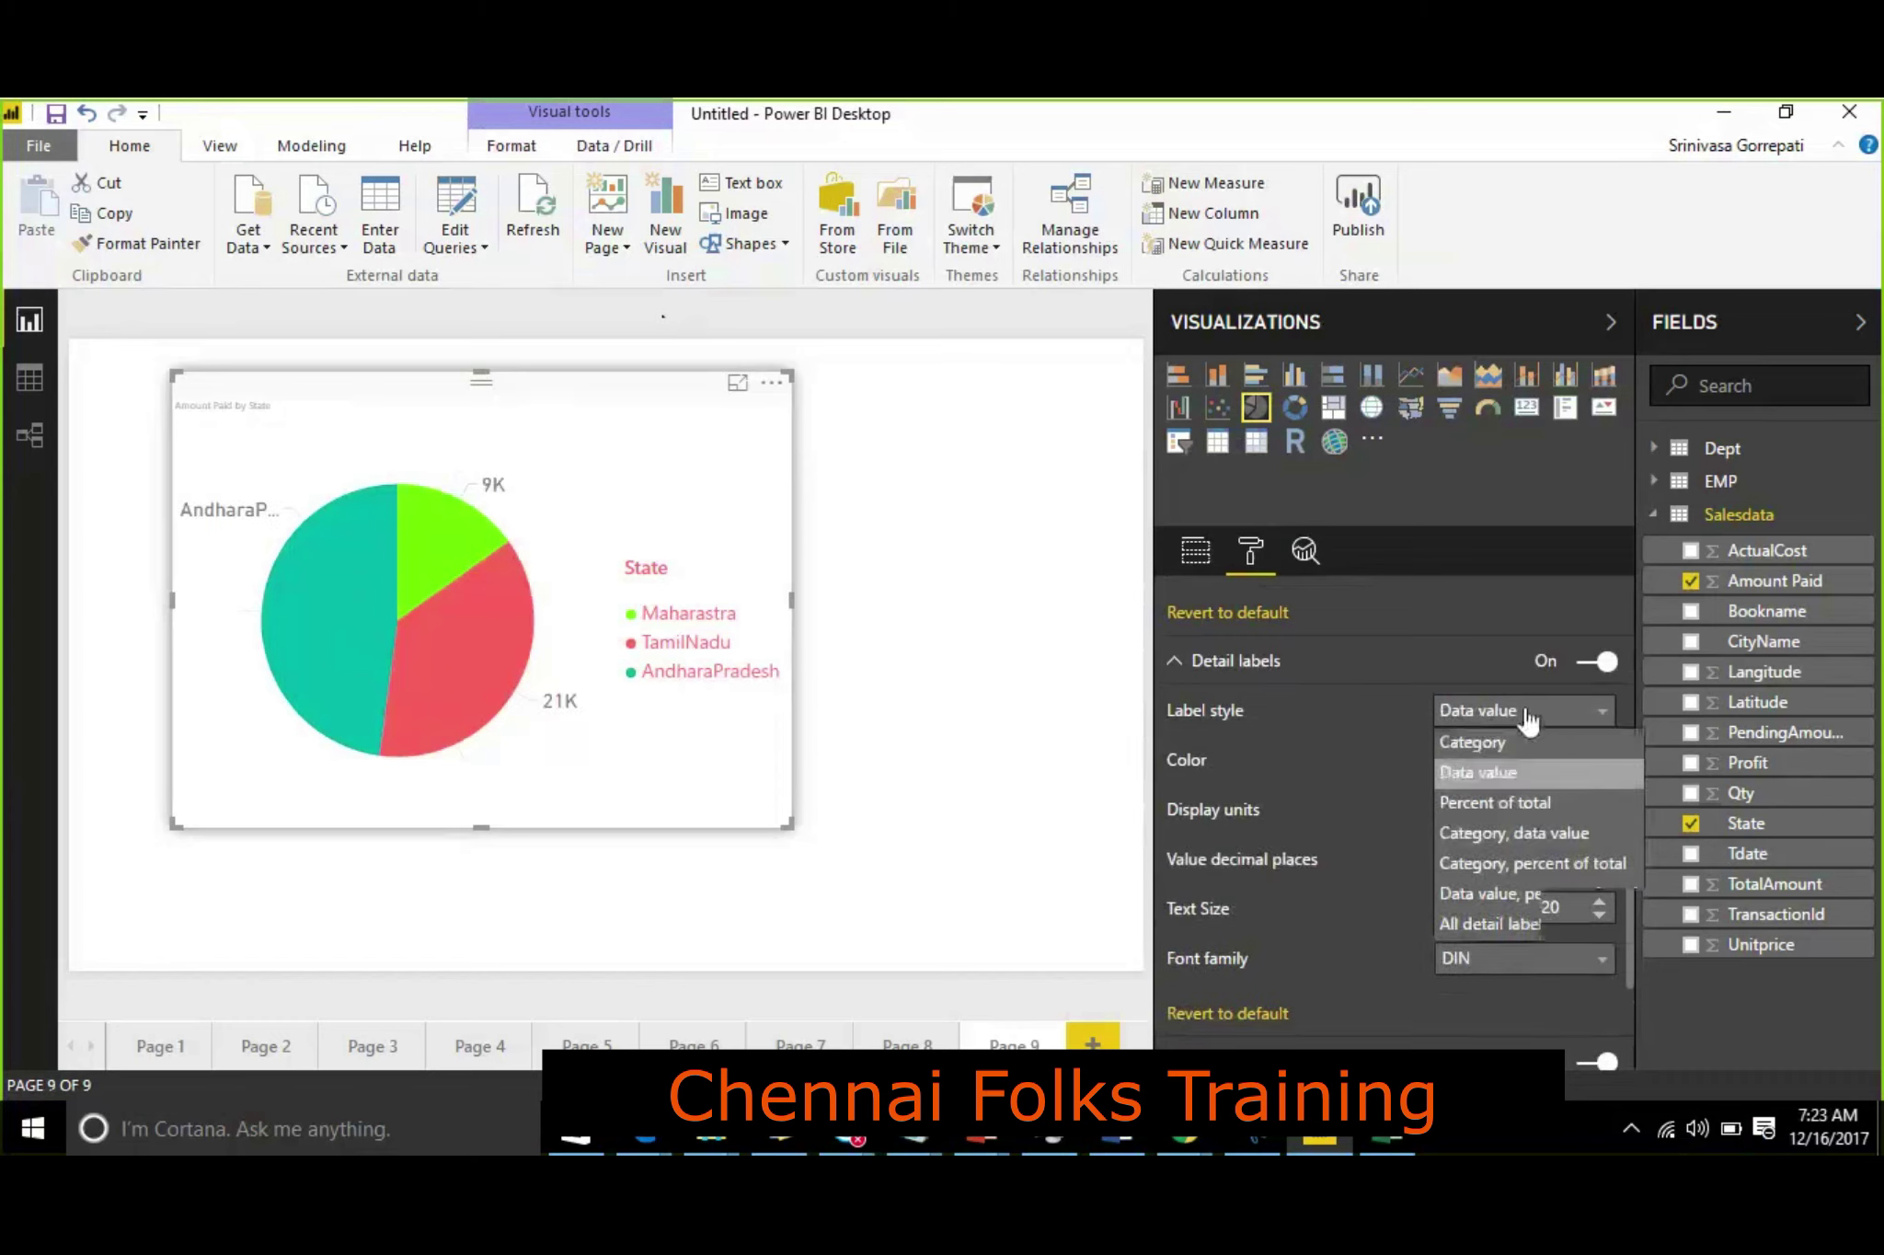
click(1532, 803)
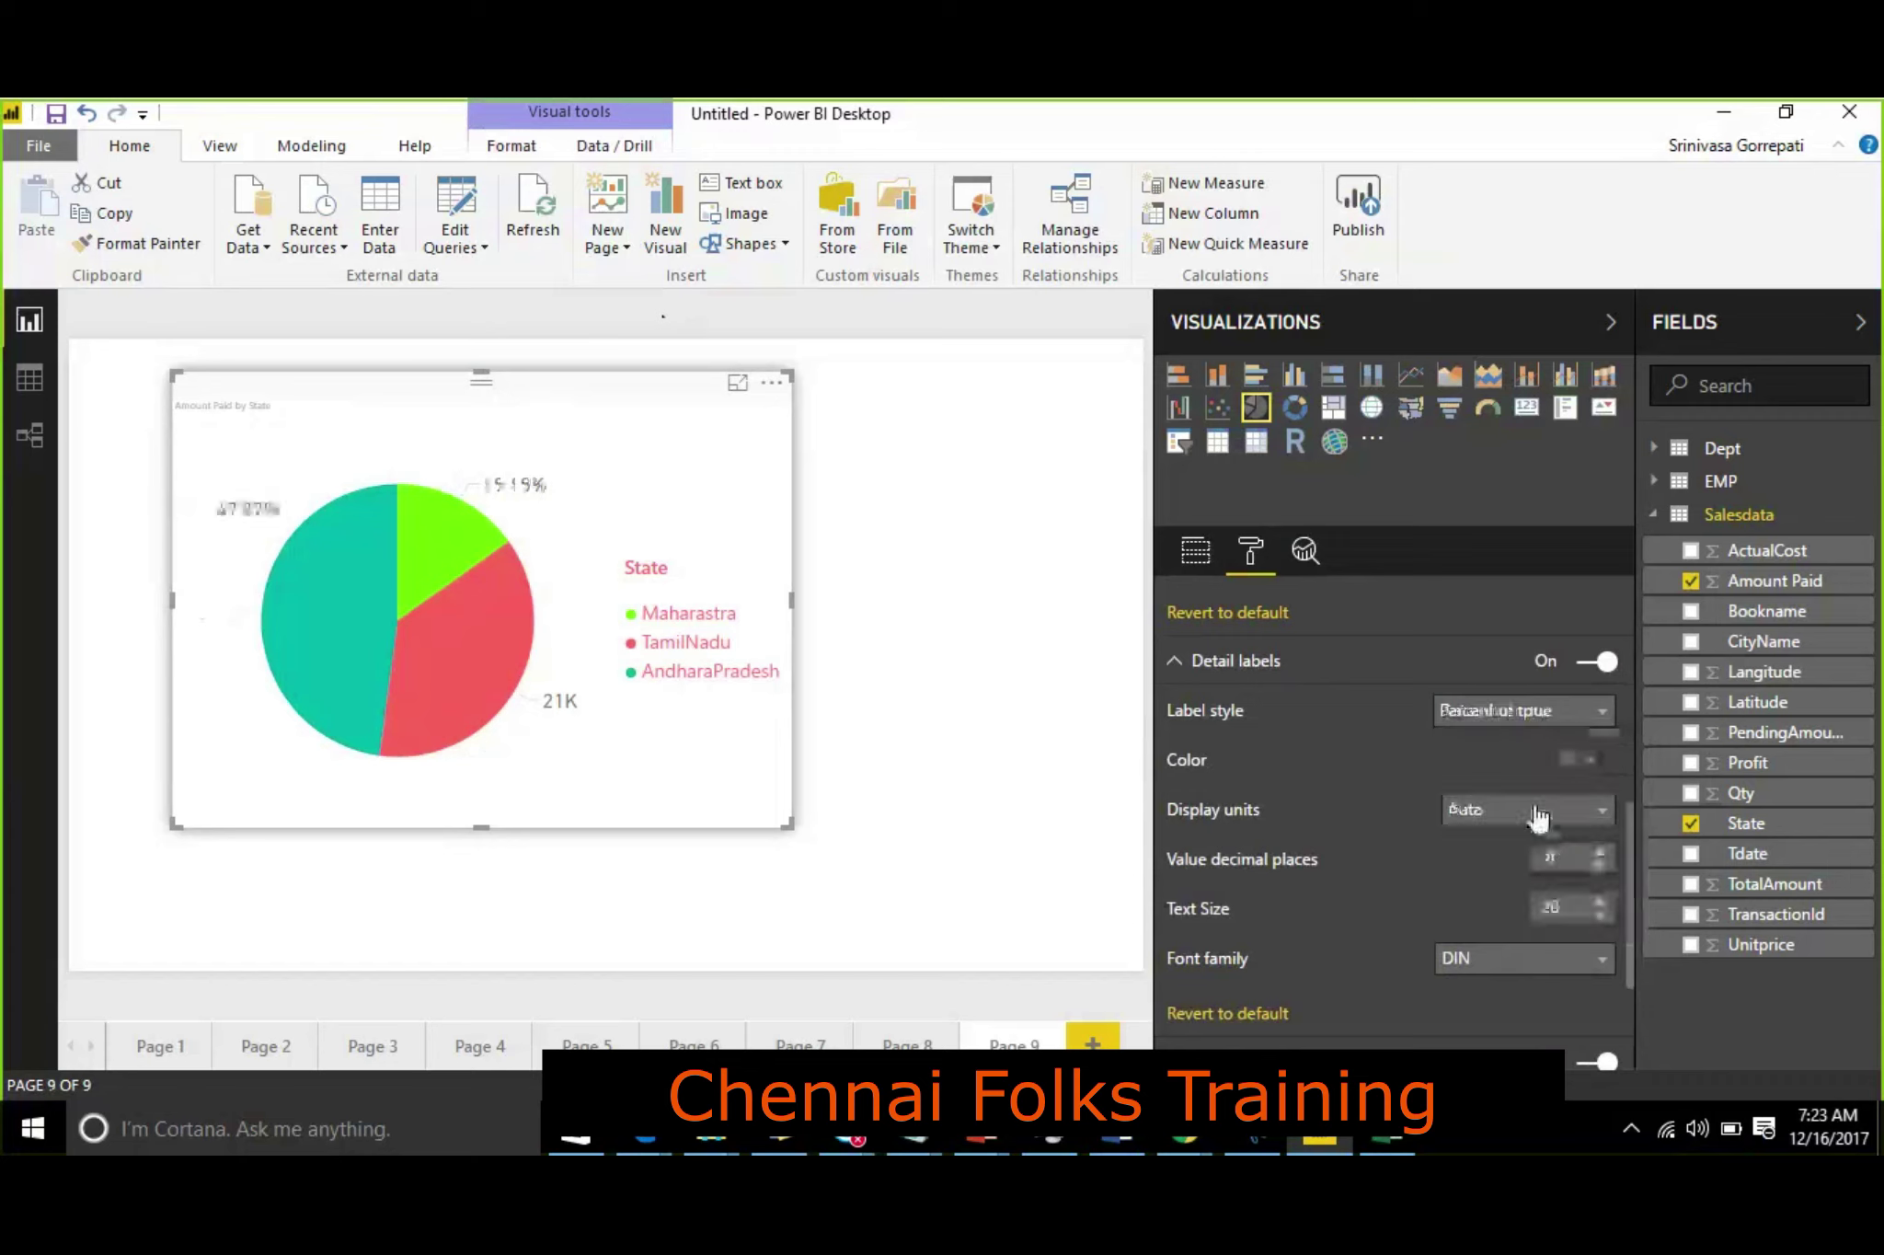
Step: Switch the detail label style through Category, data value; Category, percent of total; and Data value, percent of total
click(1523, 718)
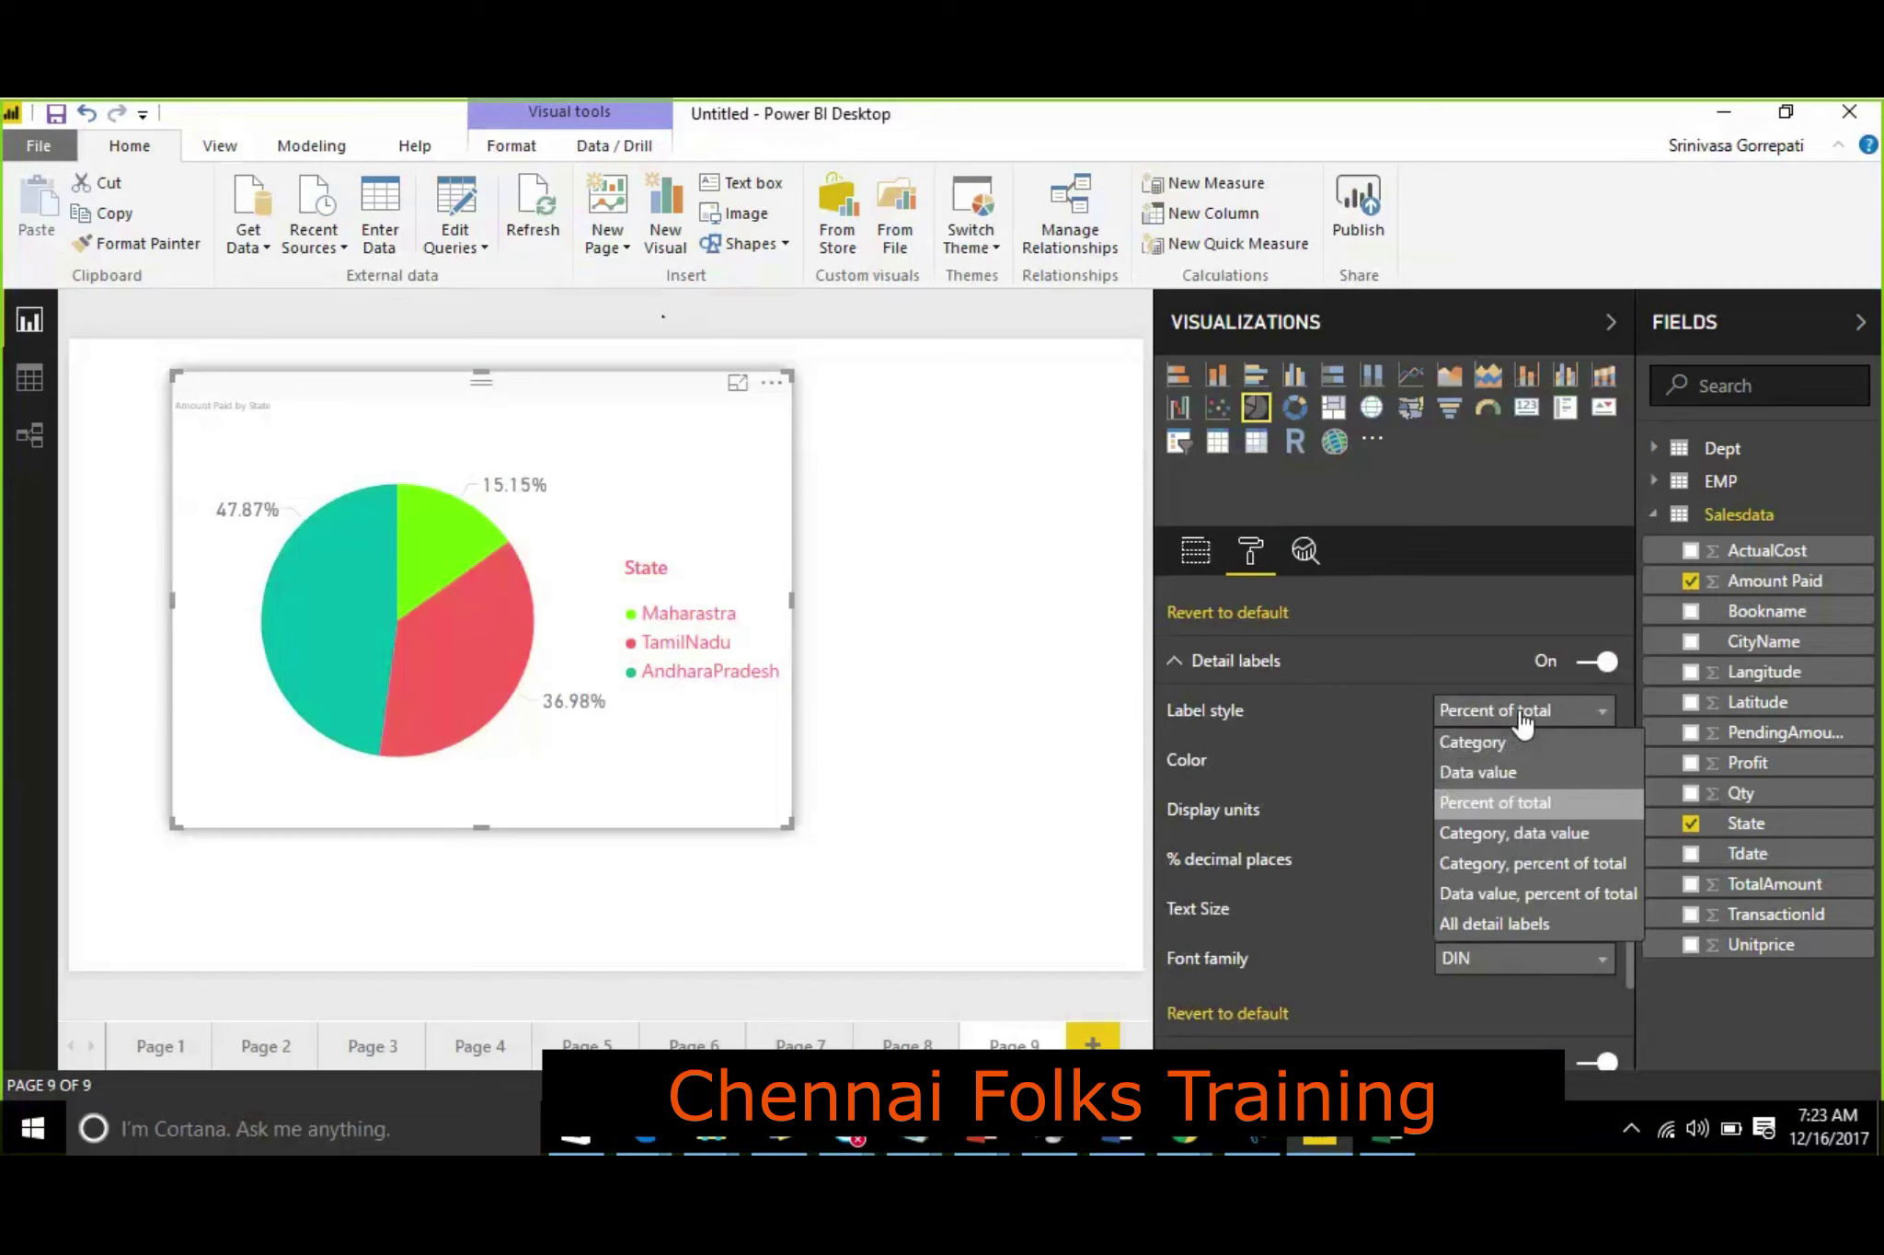
click(1514, 833)
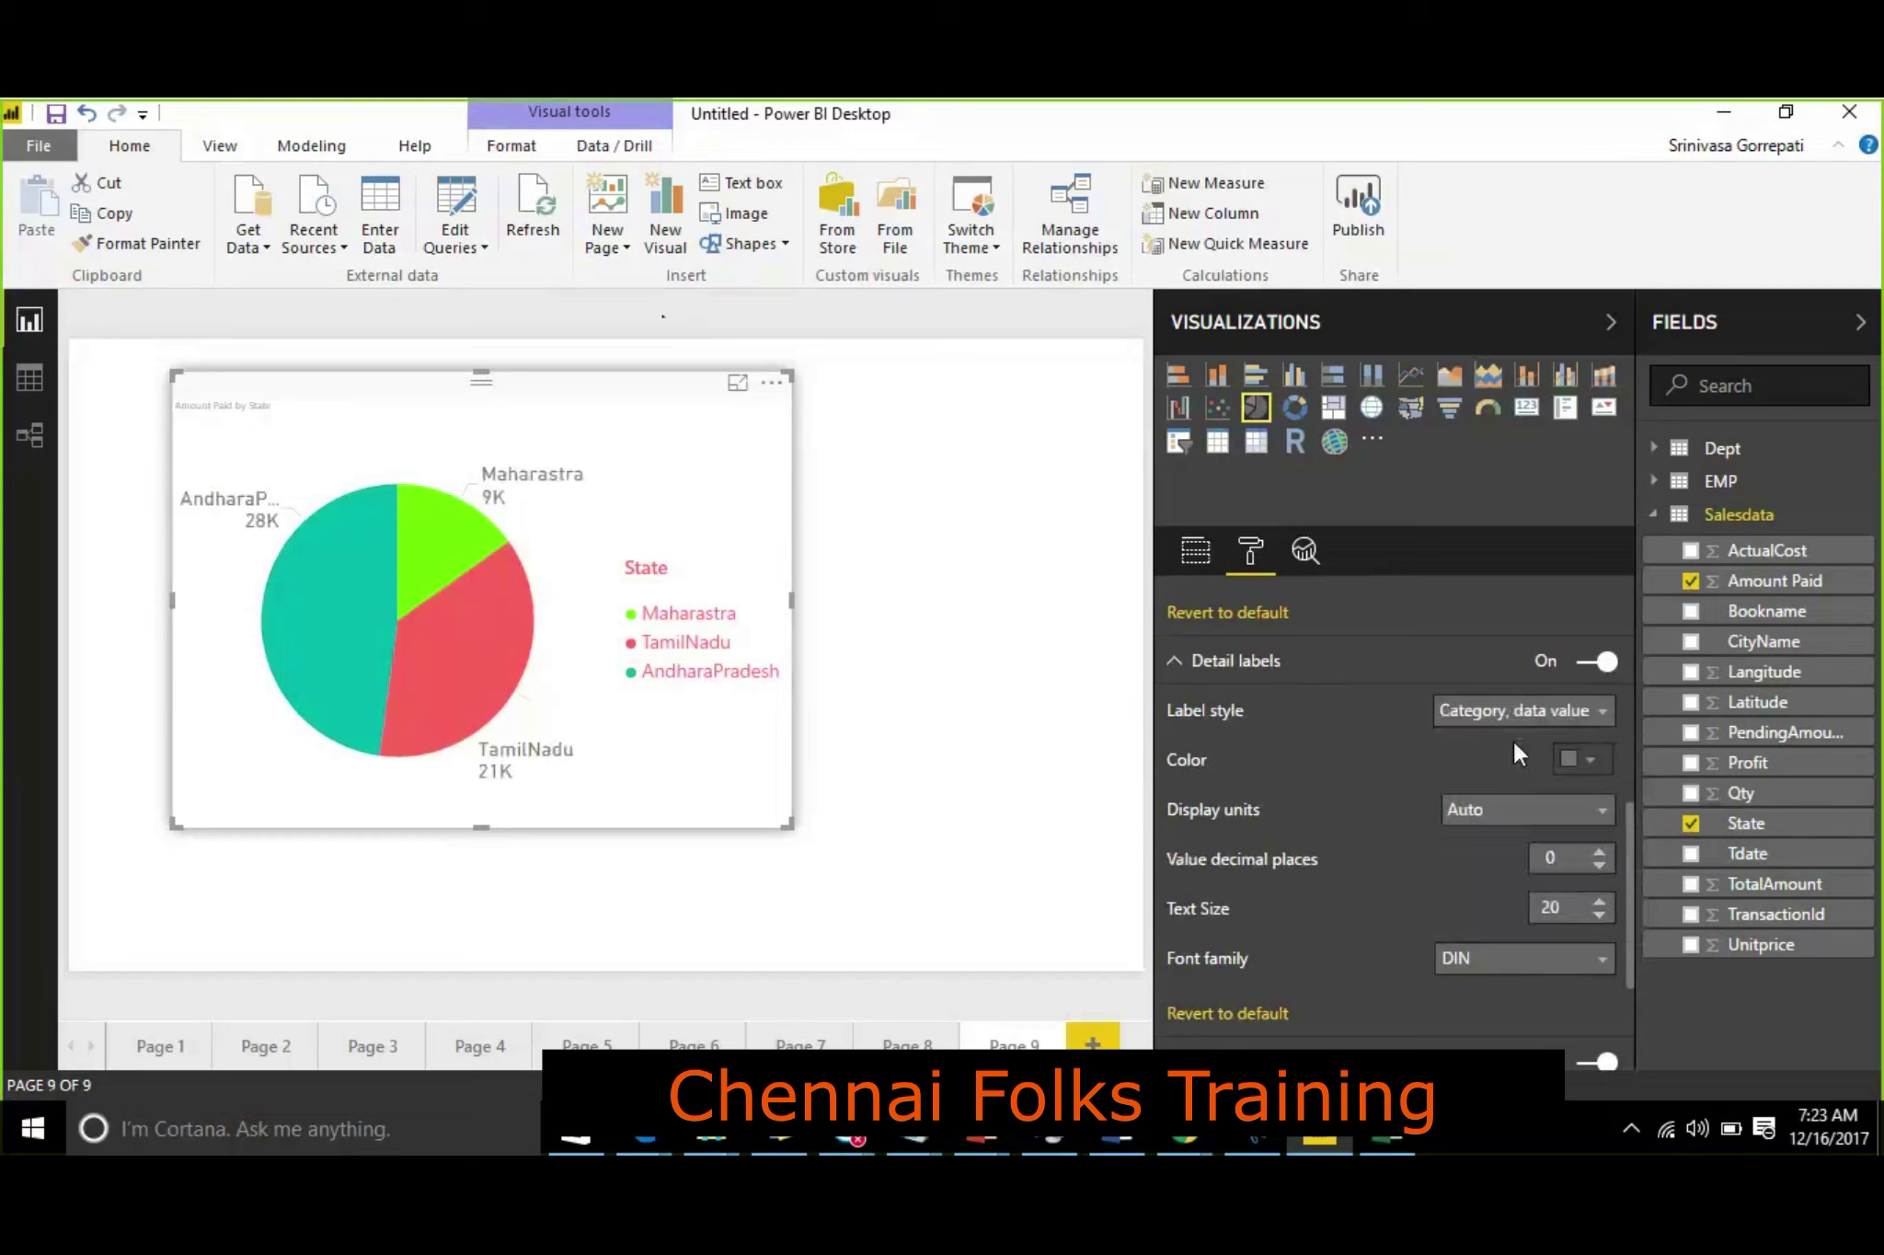
click(1523, 721)
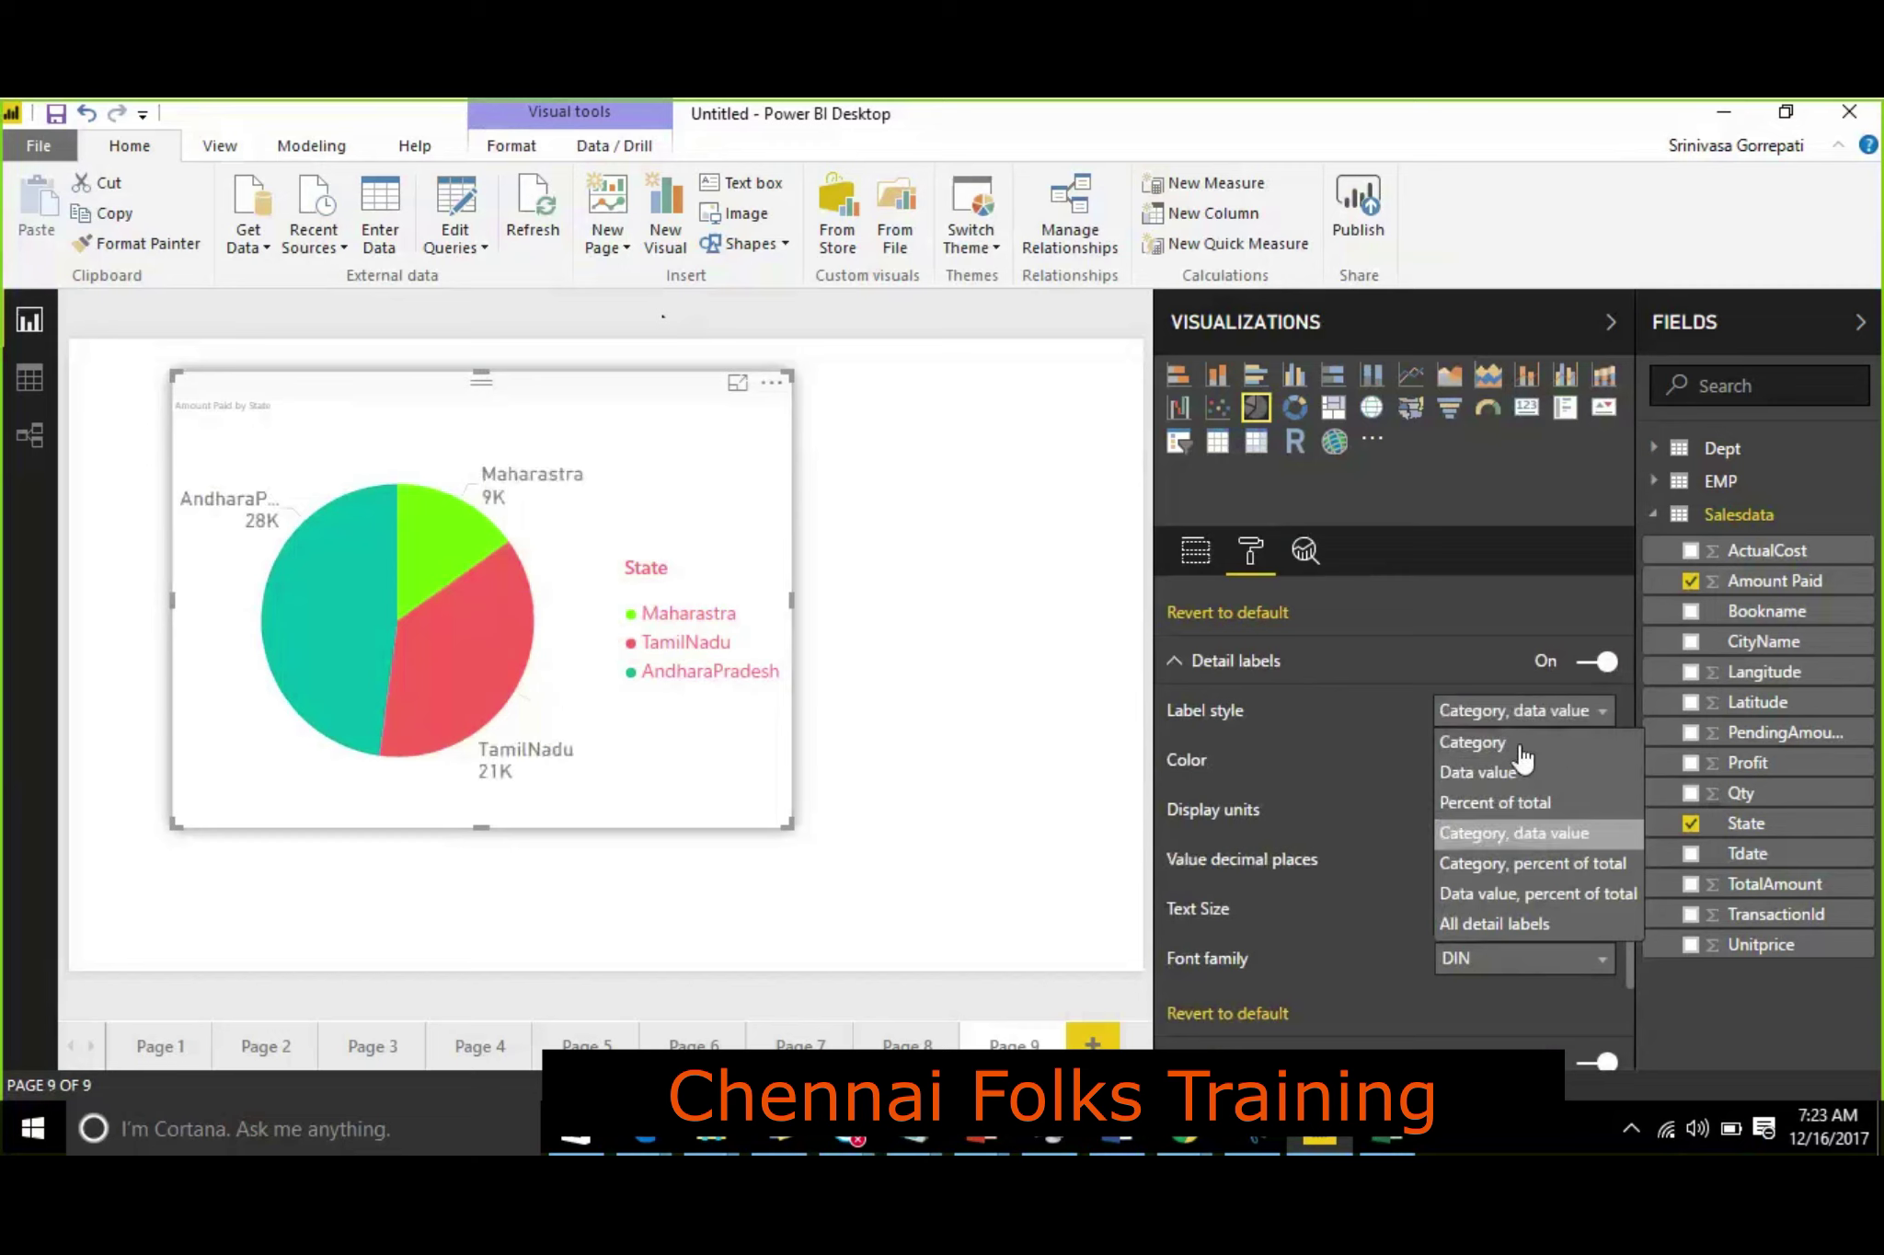
click(1528, 865)
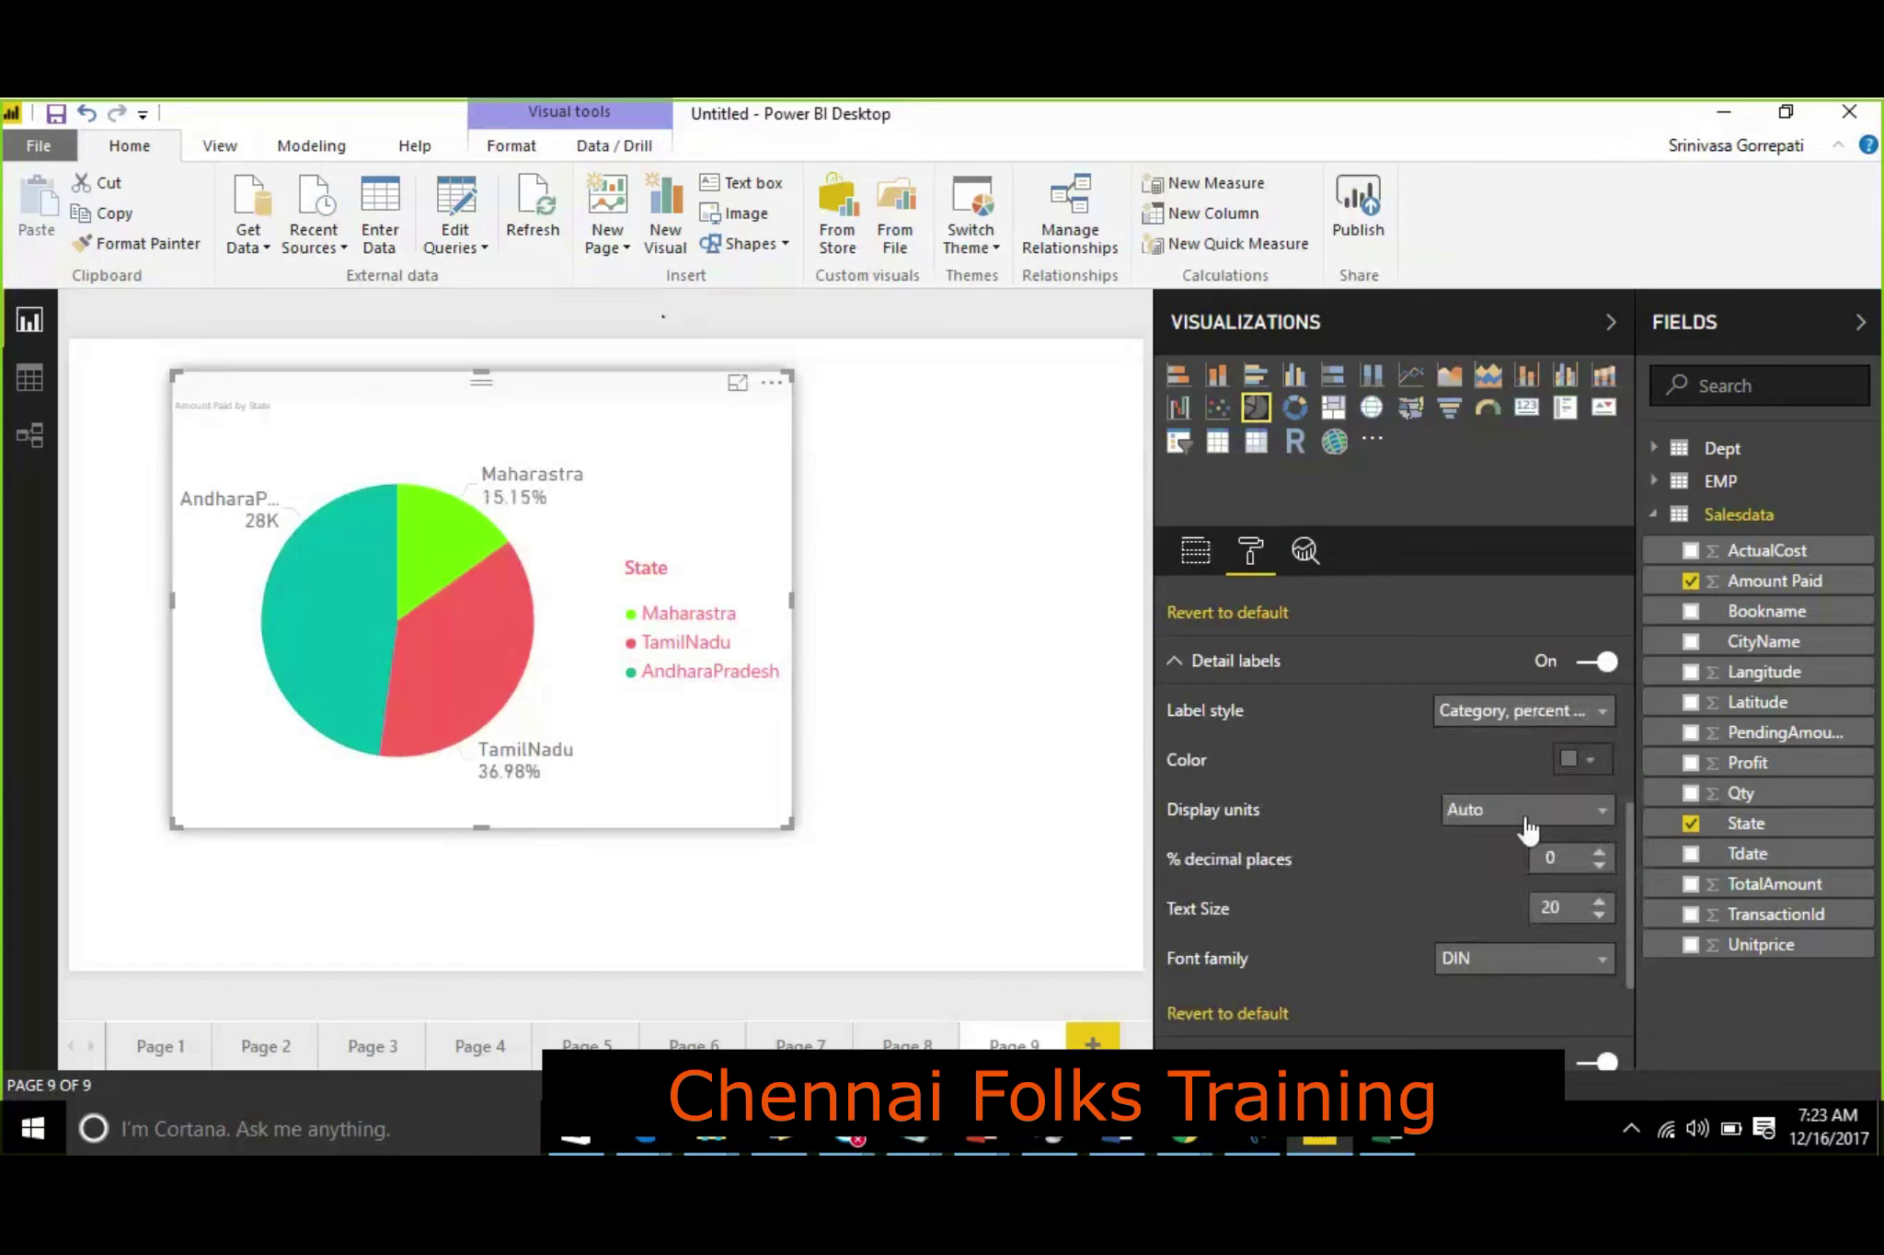
click(1523, 721)
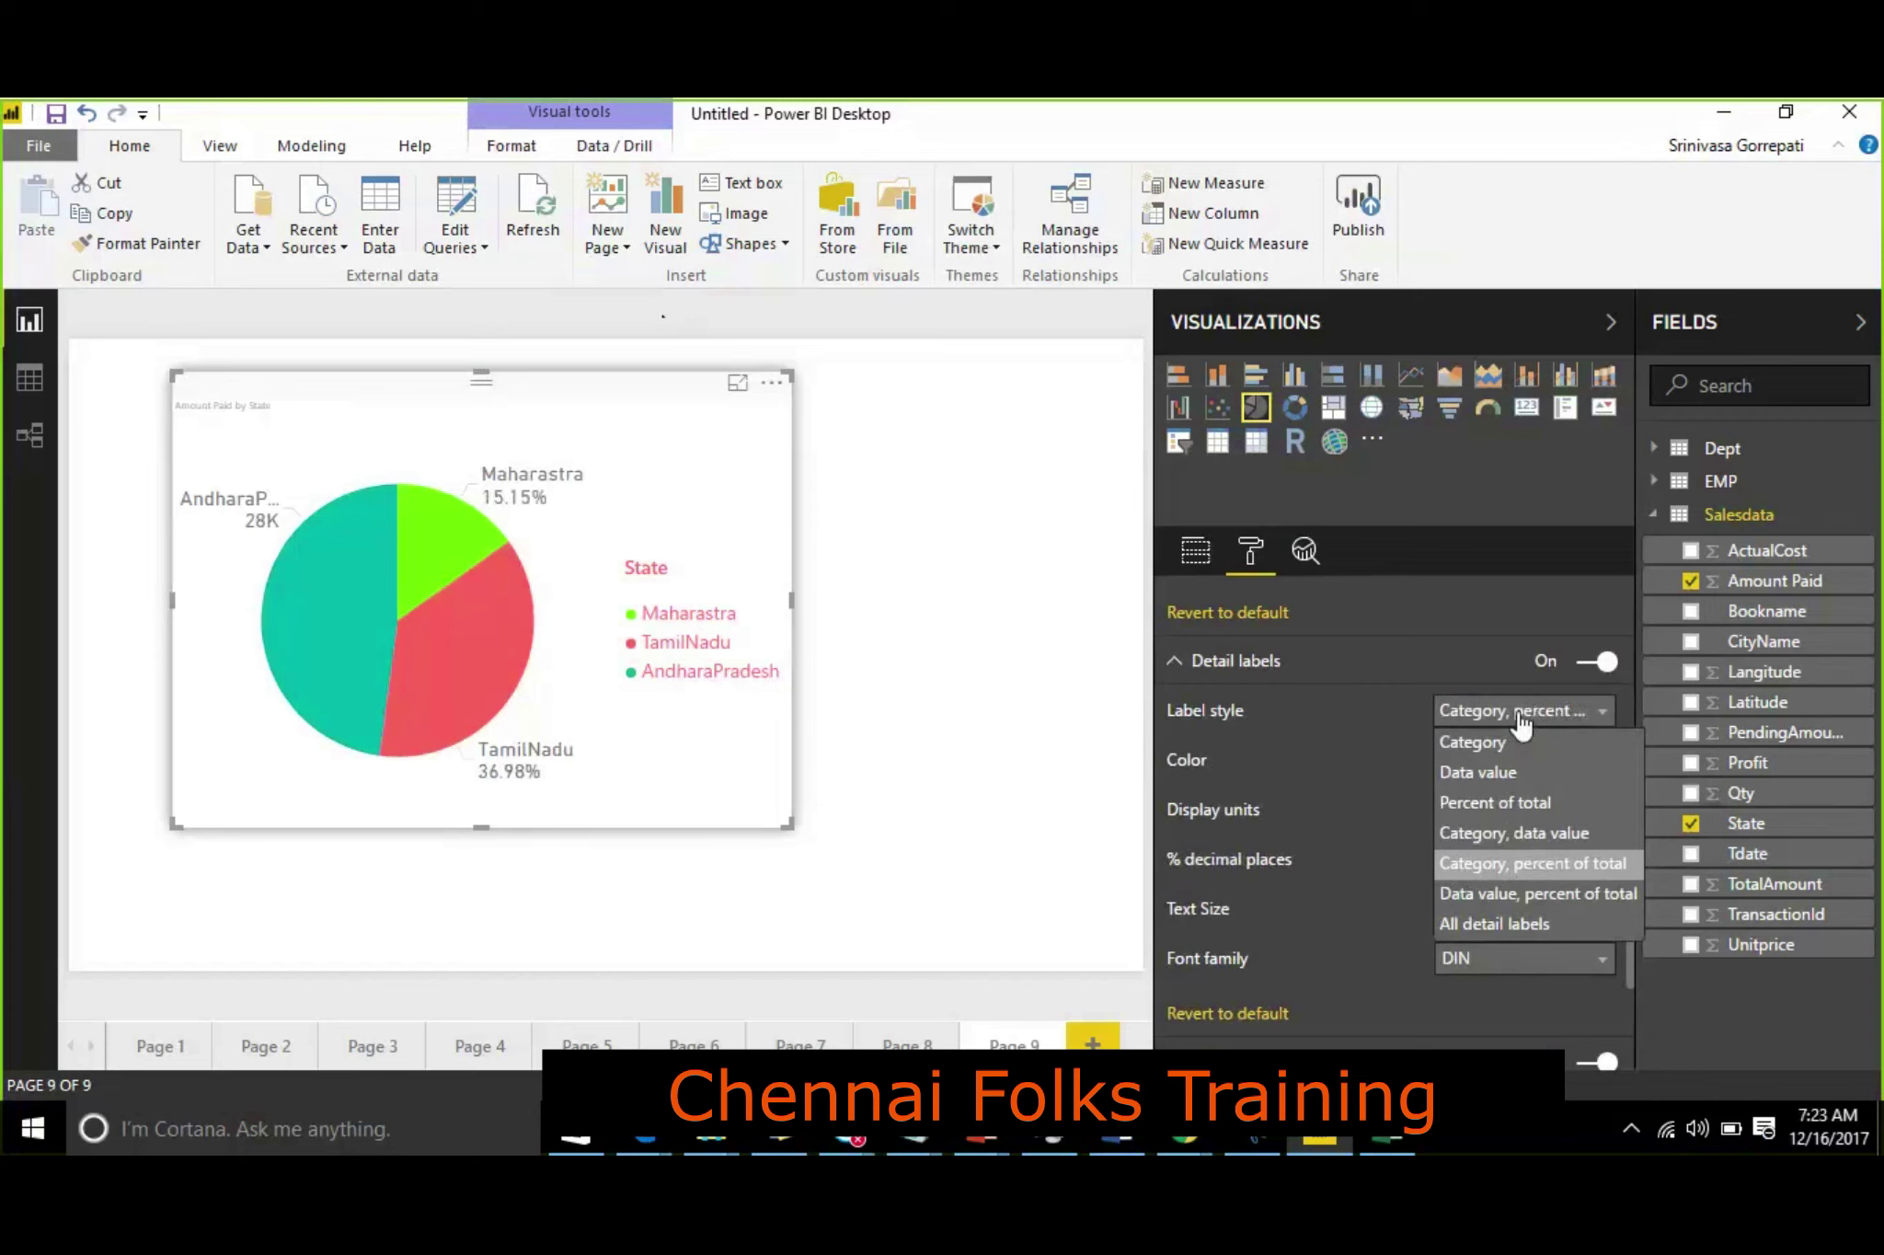
click(1524, 899)
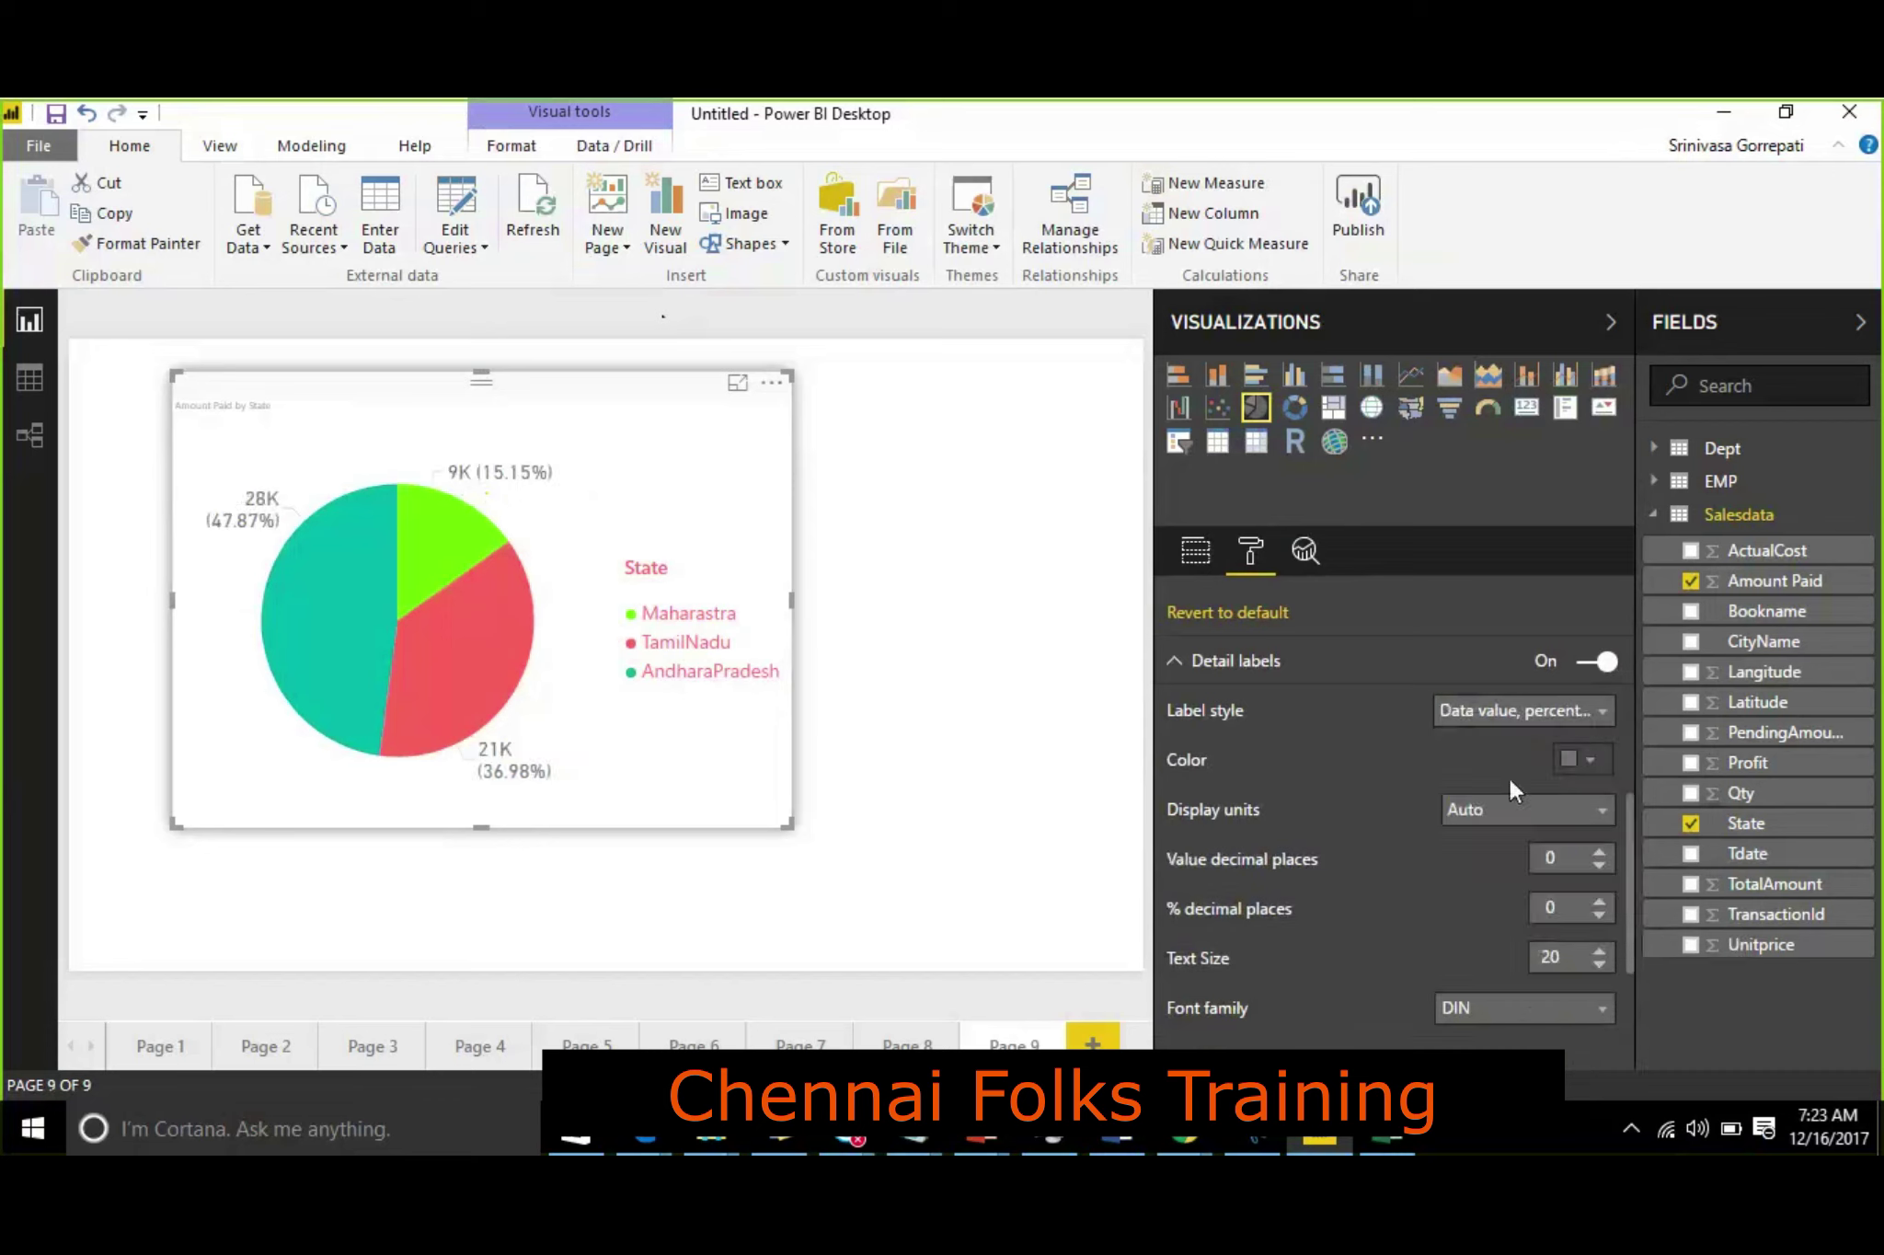
Step: Set the pie chart's label style to All detail labels and collapse the detail label settings
click(1516, 714)
click(1509, 923)
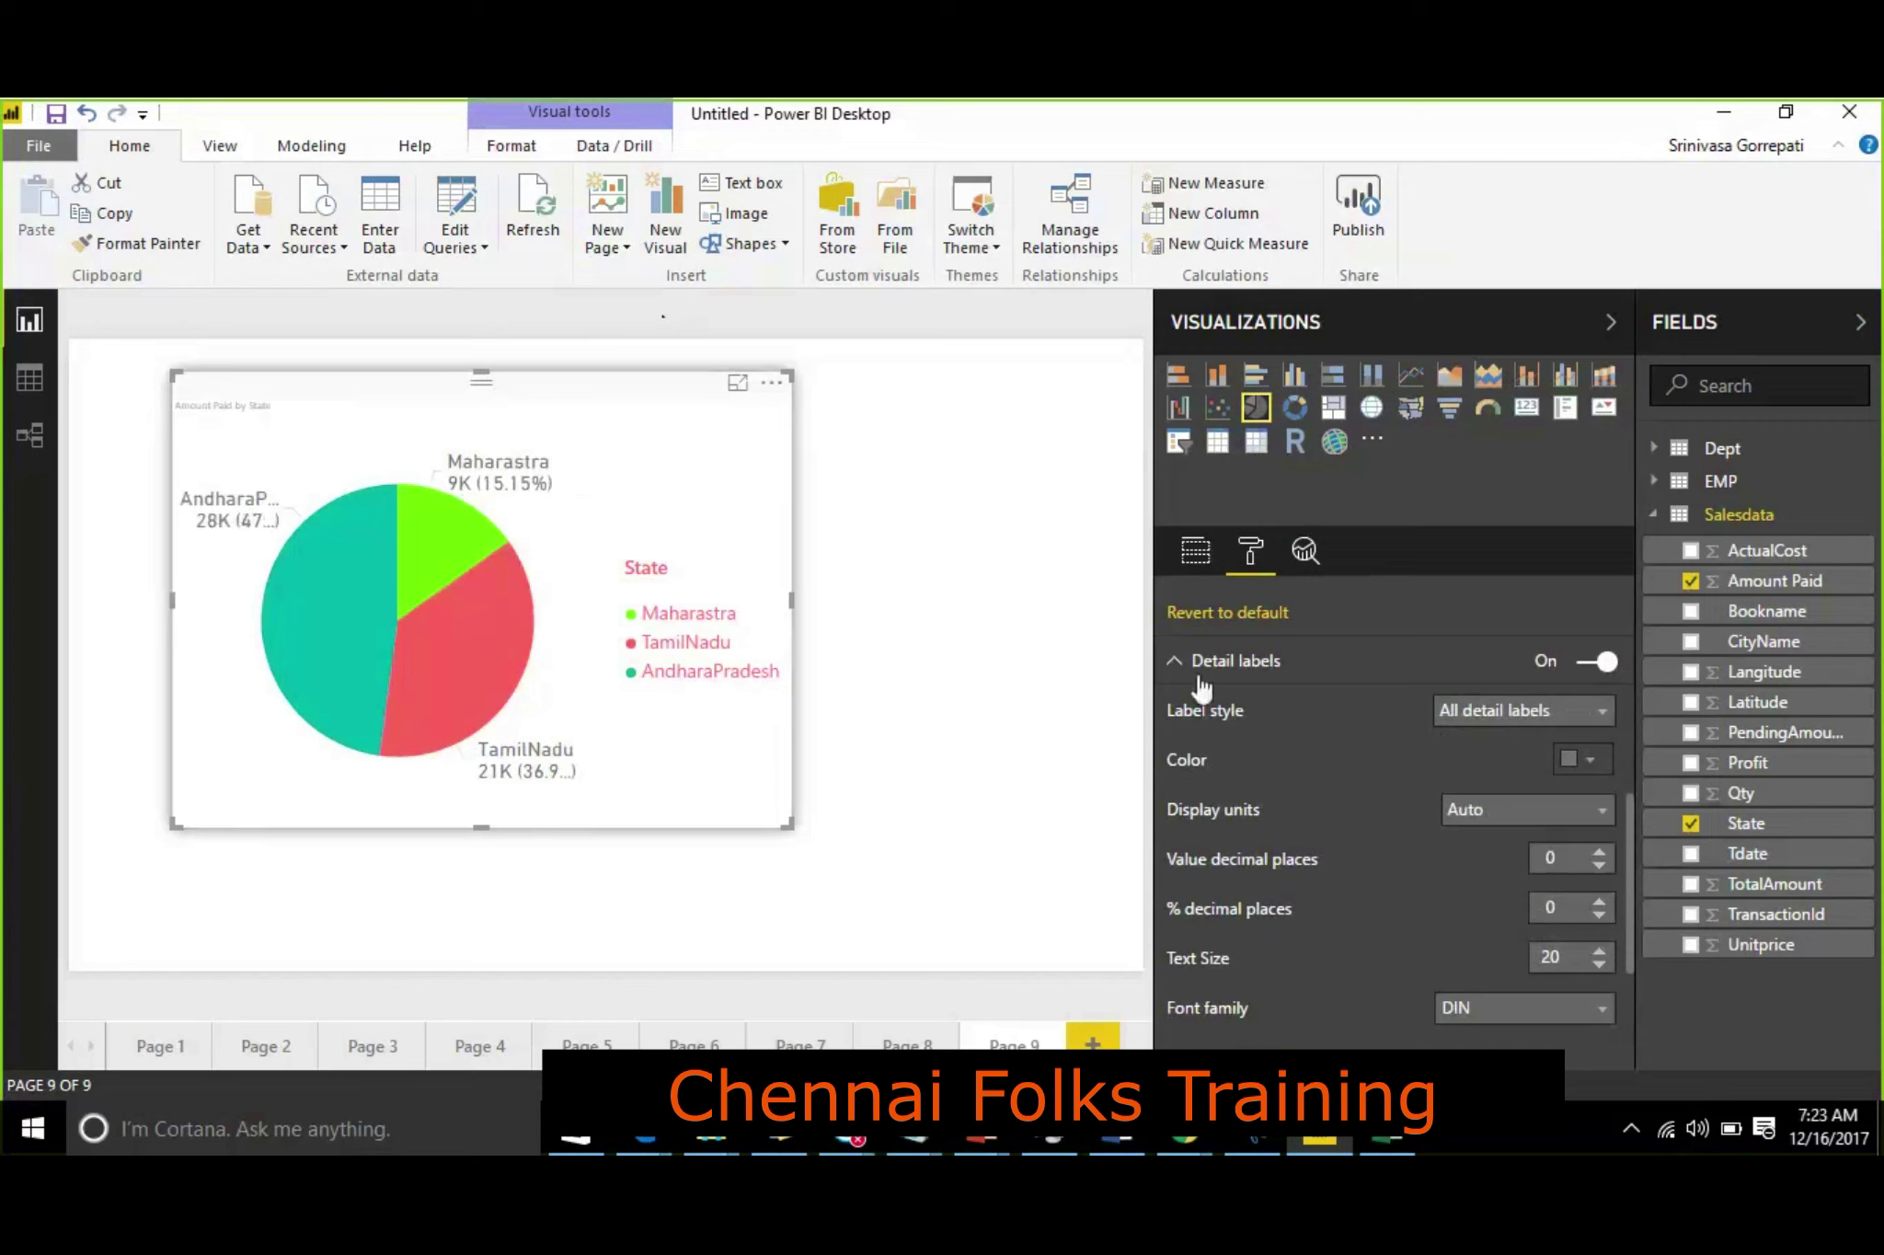
click(1175, 661)
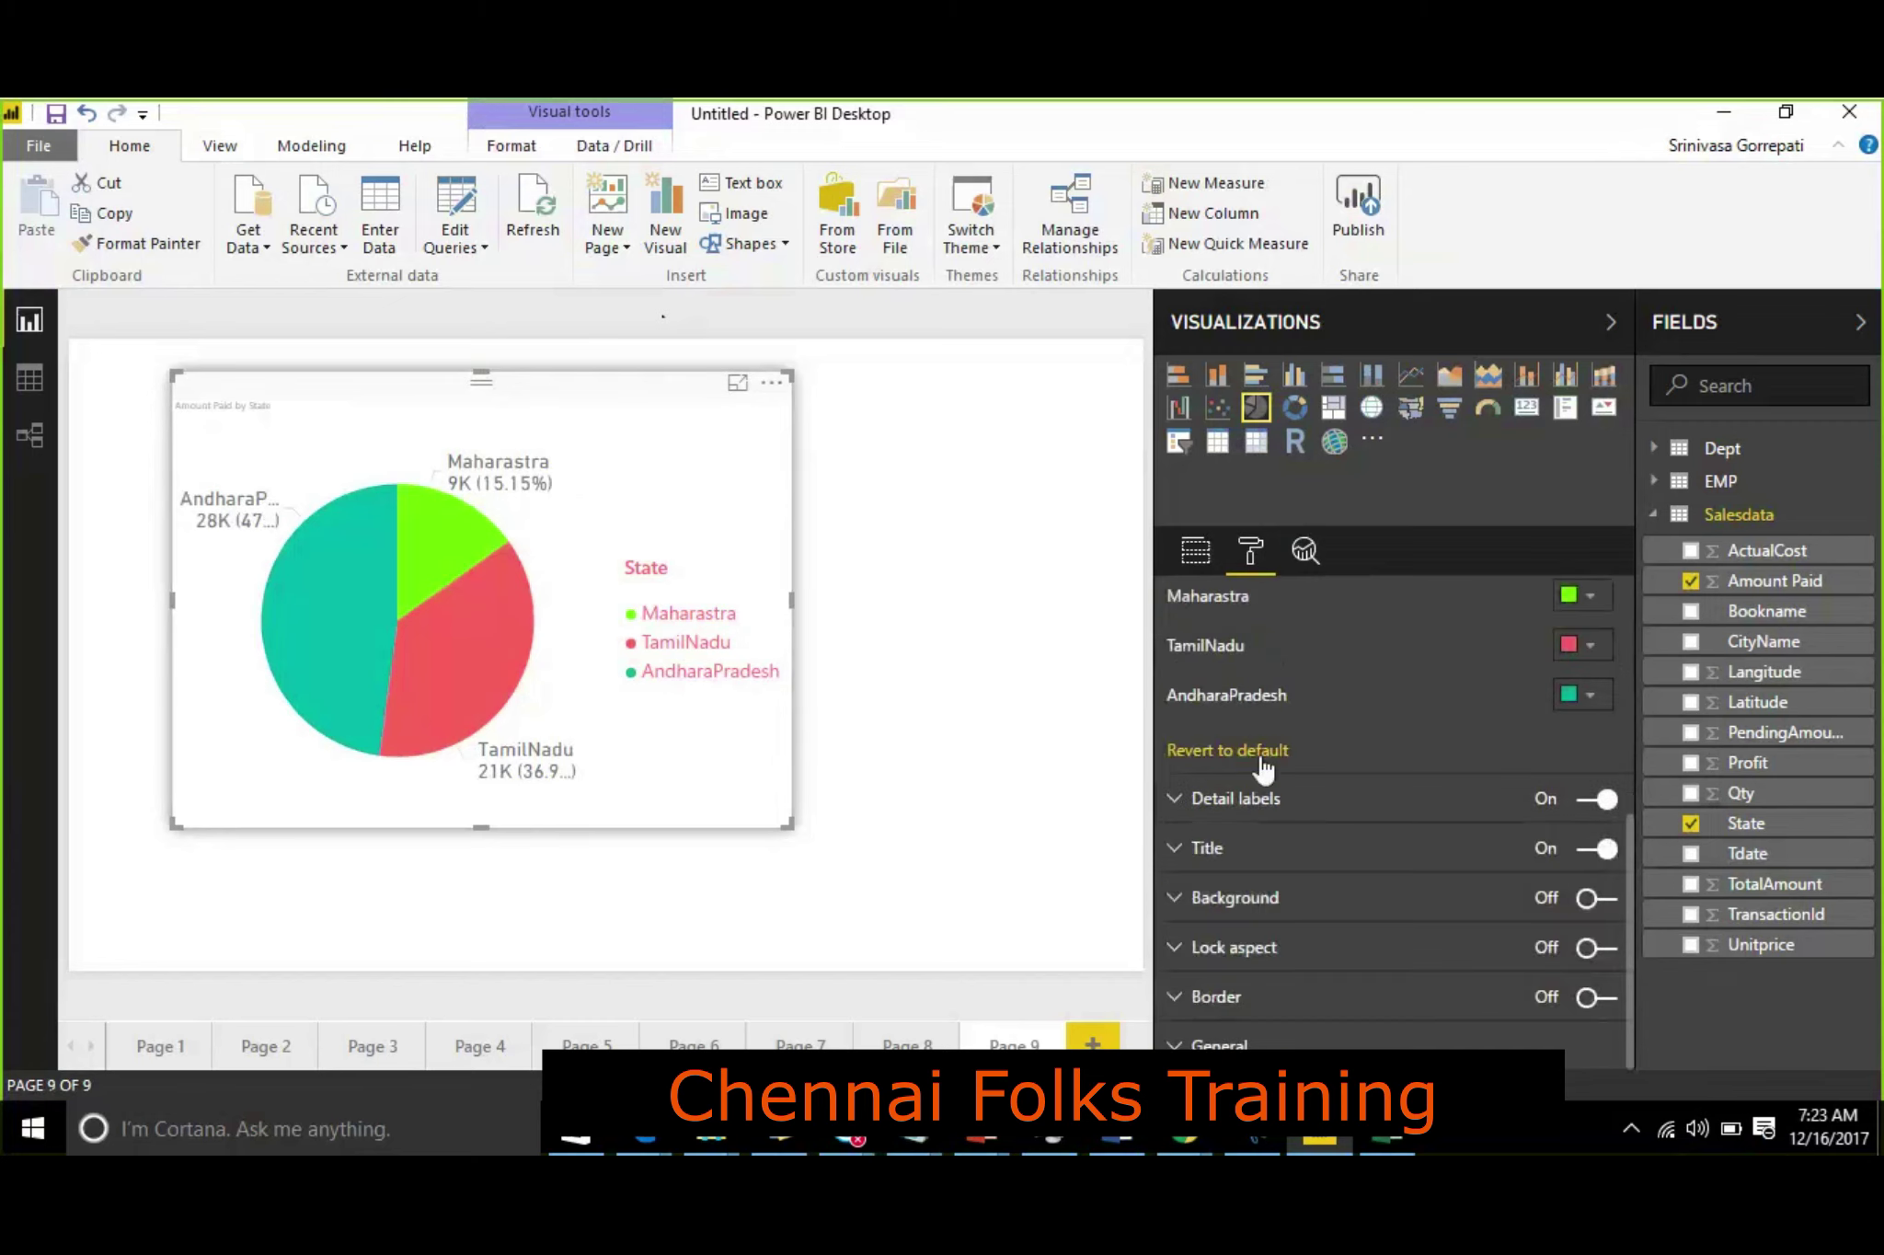
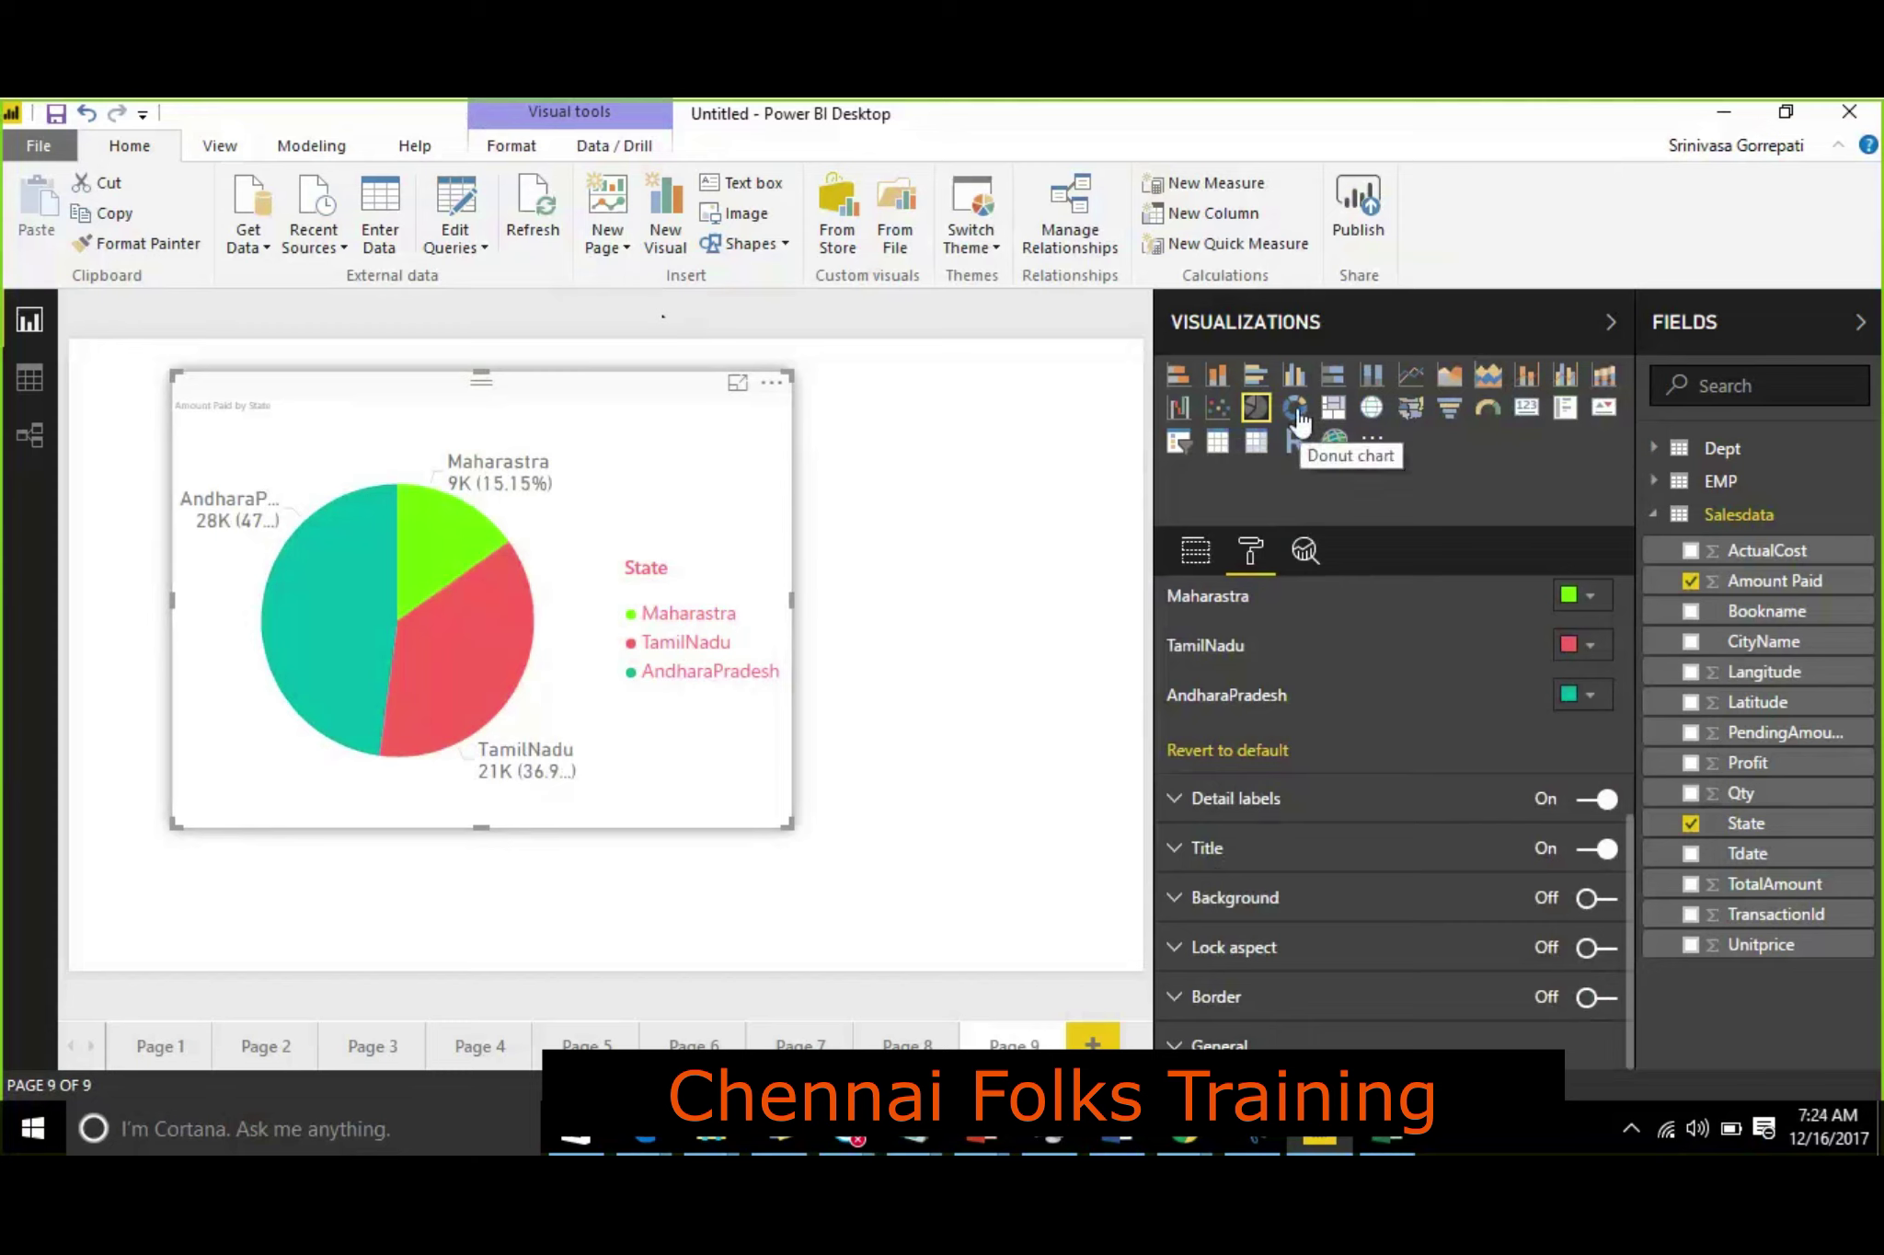
Step: Convert the pie chart to a donut chart, make it slightly taller and shift it a little to the right
click(1296, 407)
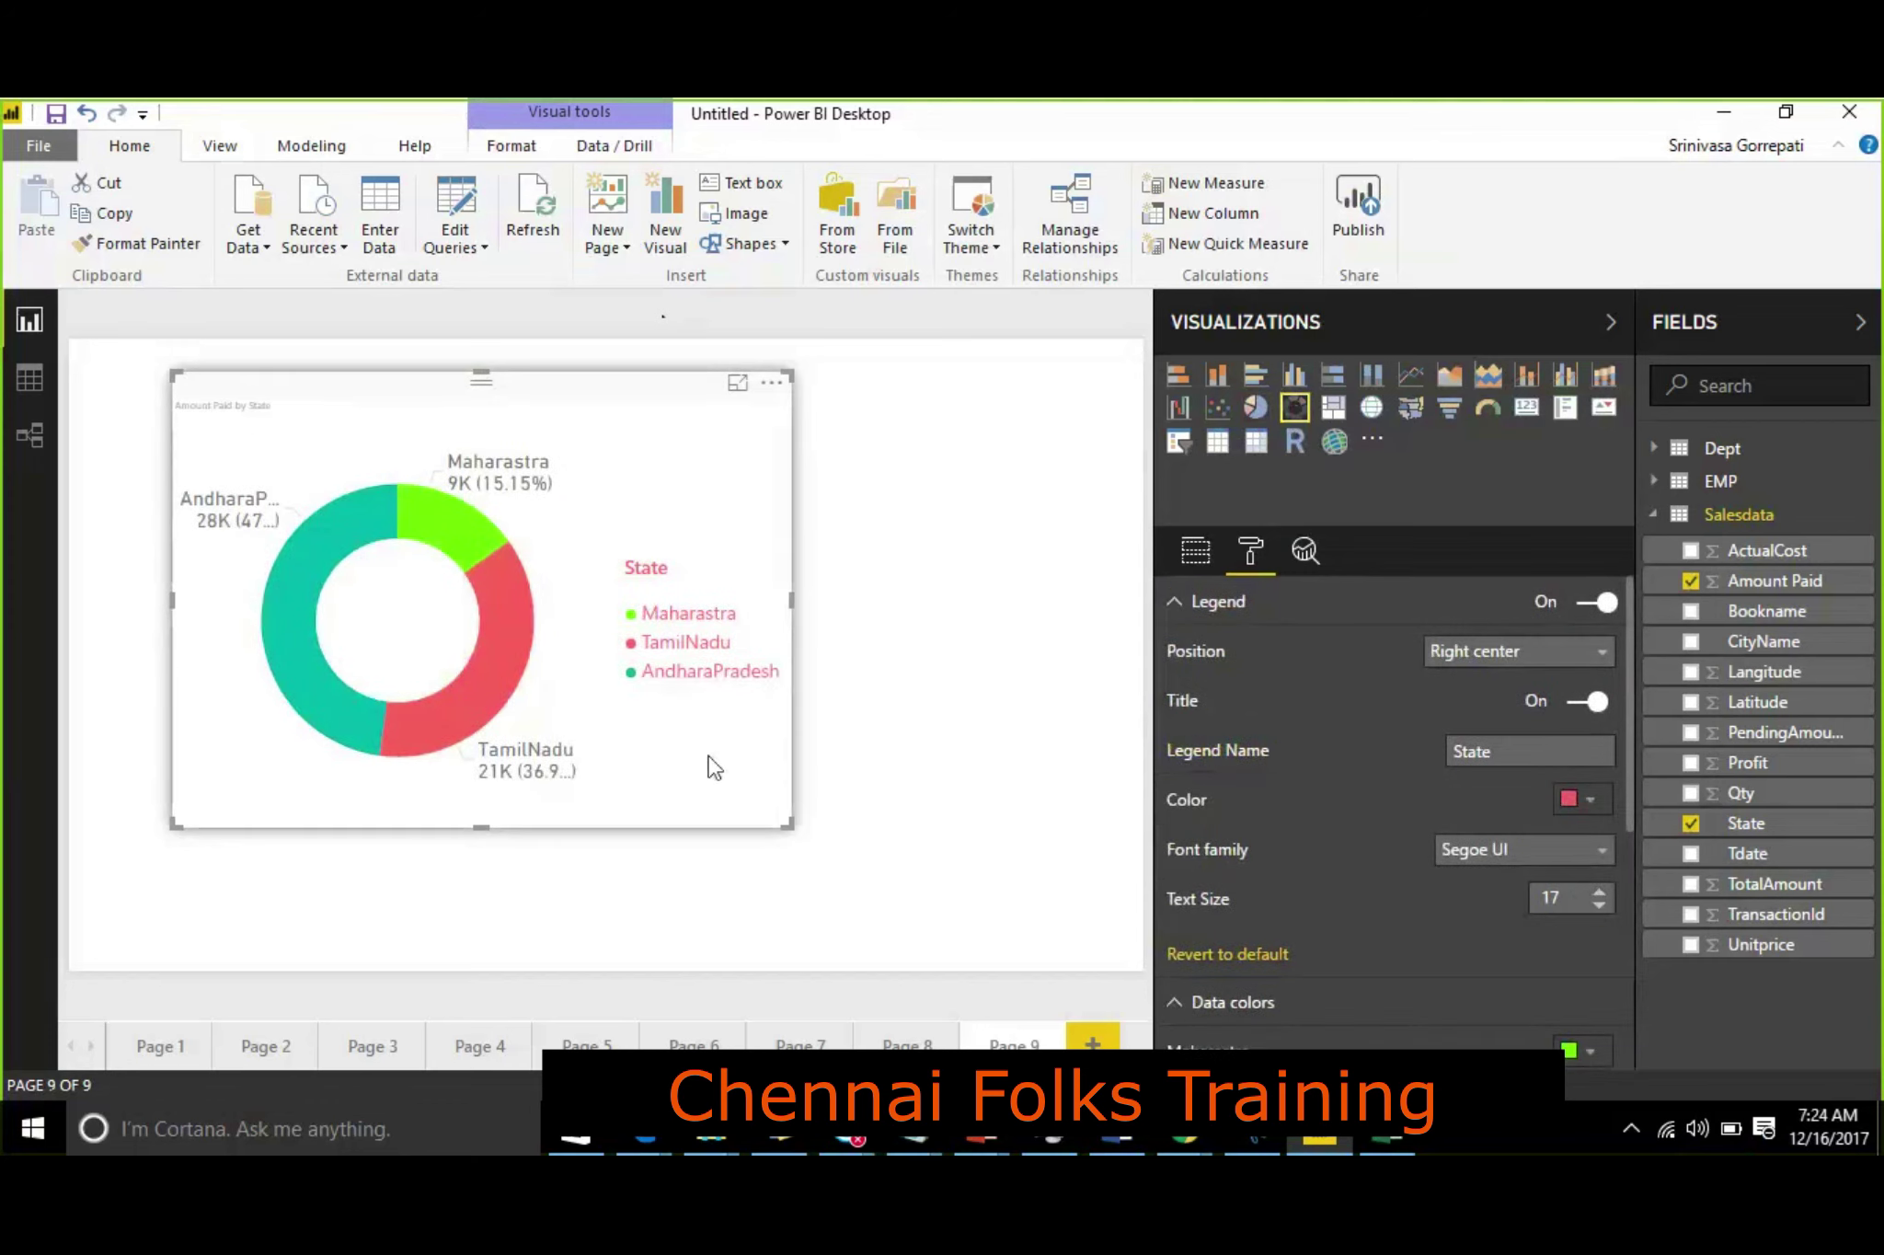
drag(786, 826, 792, 882)
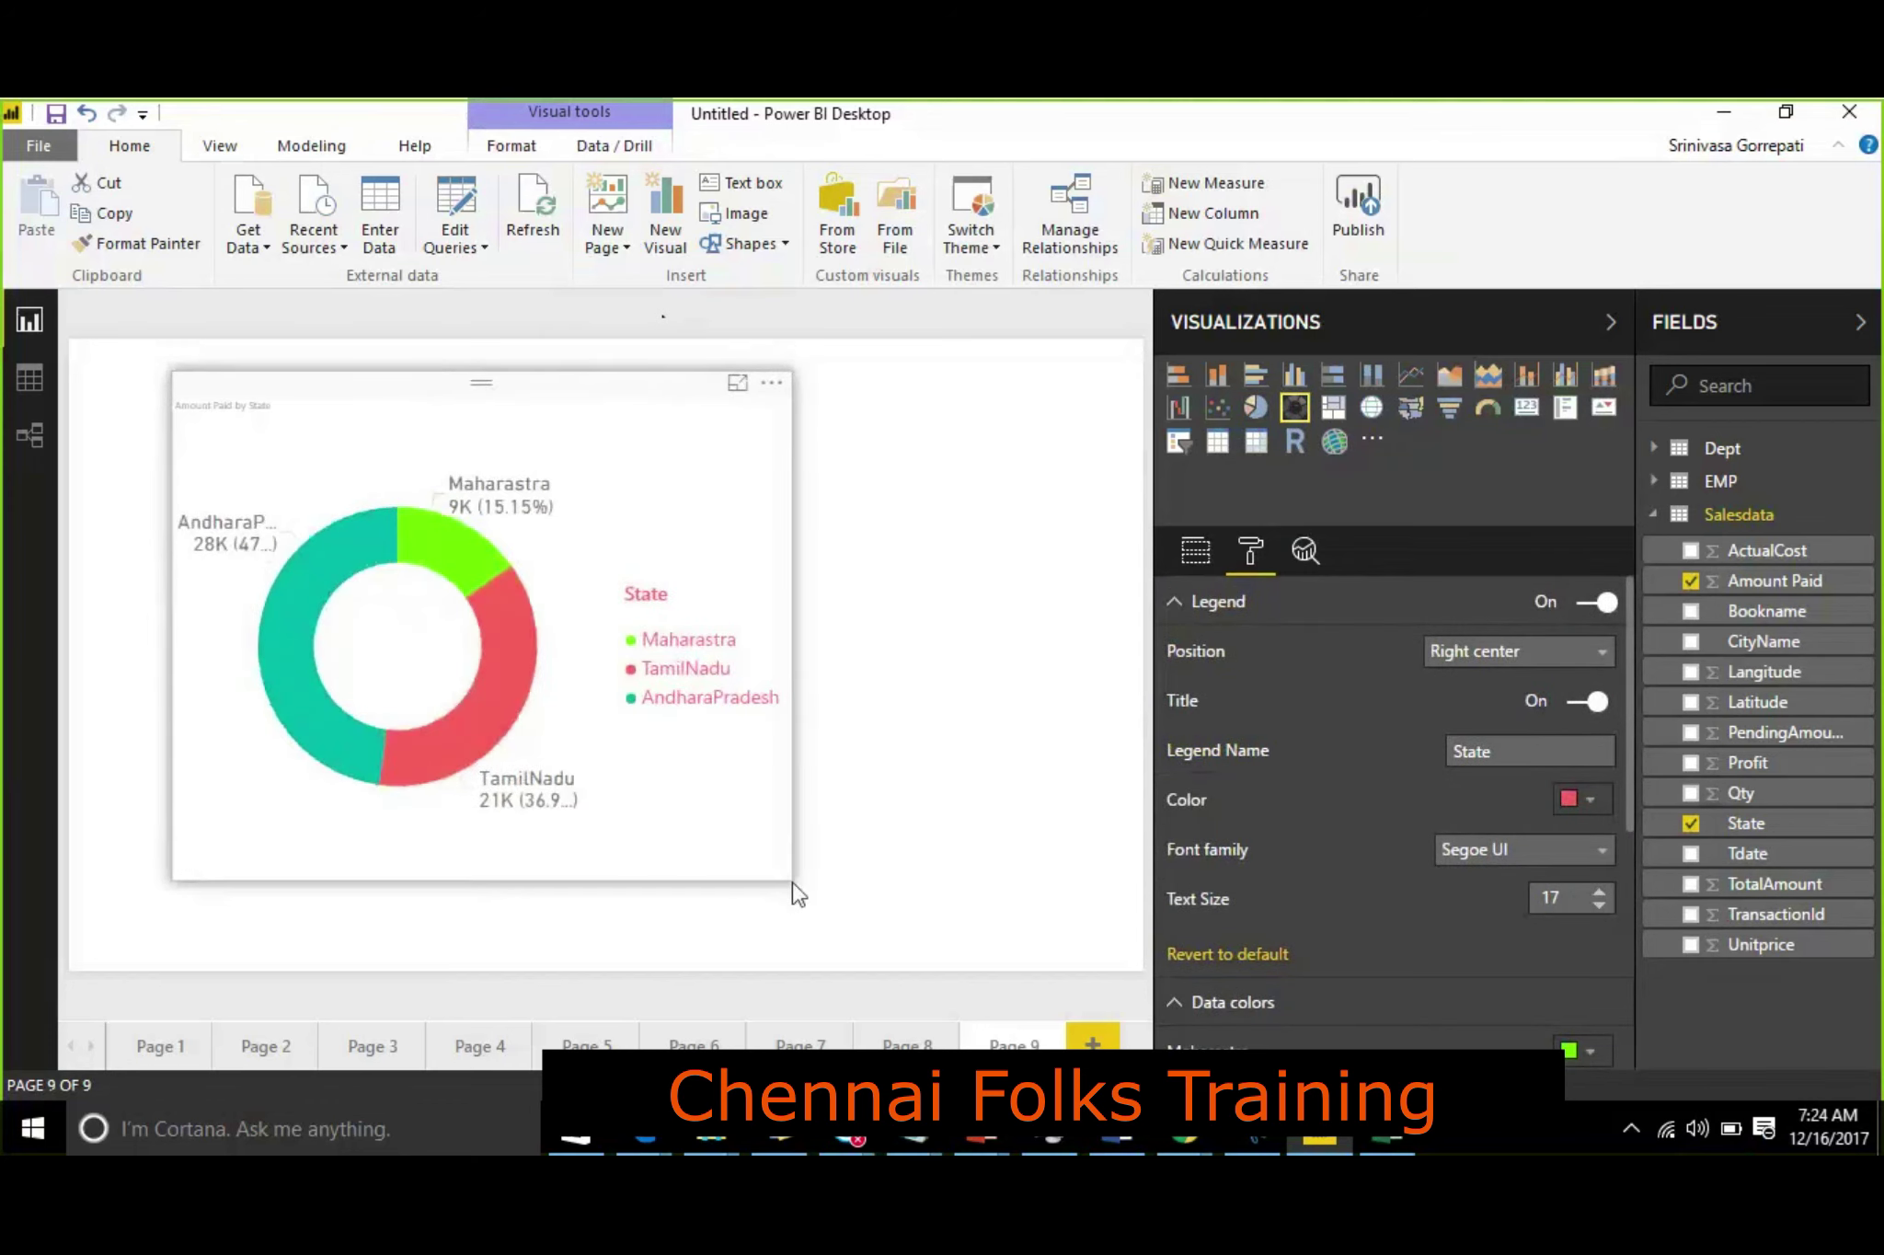
drag(504, 420, 542, 422)
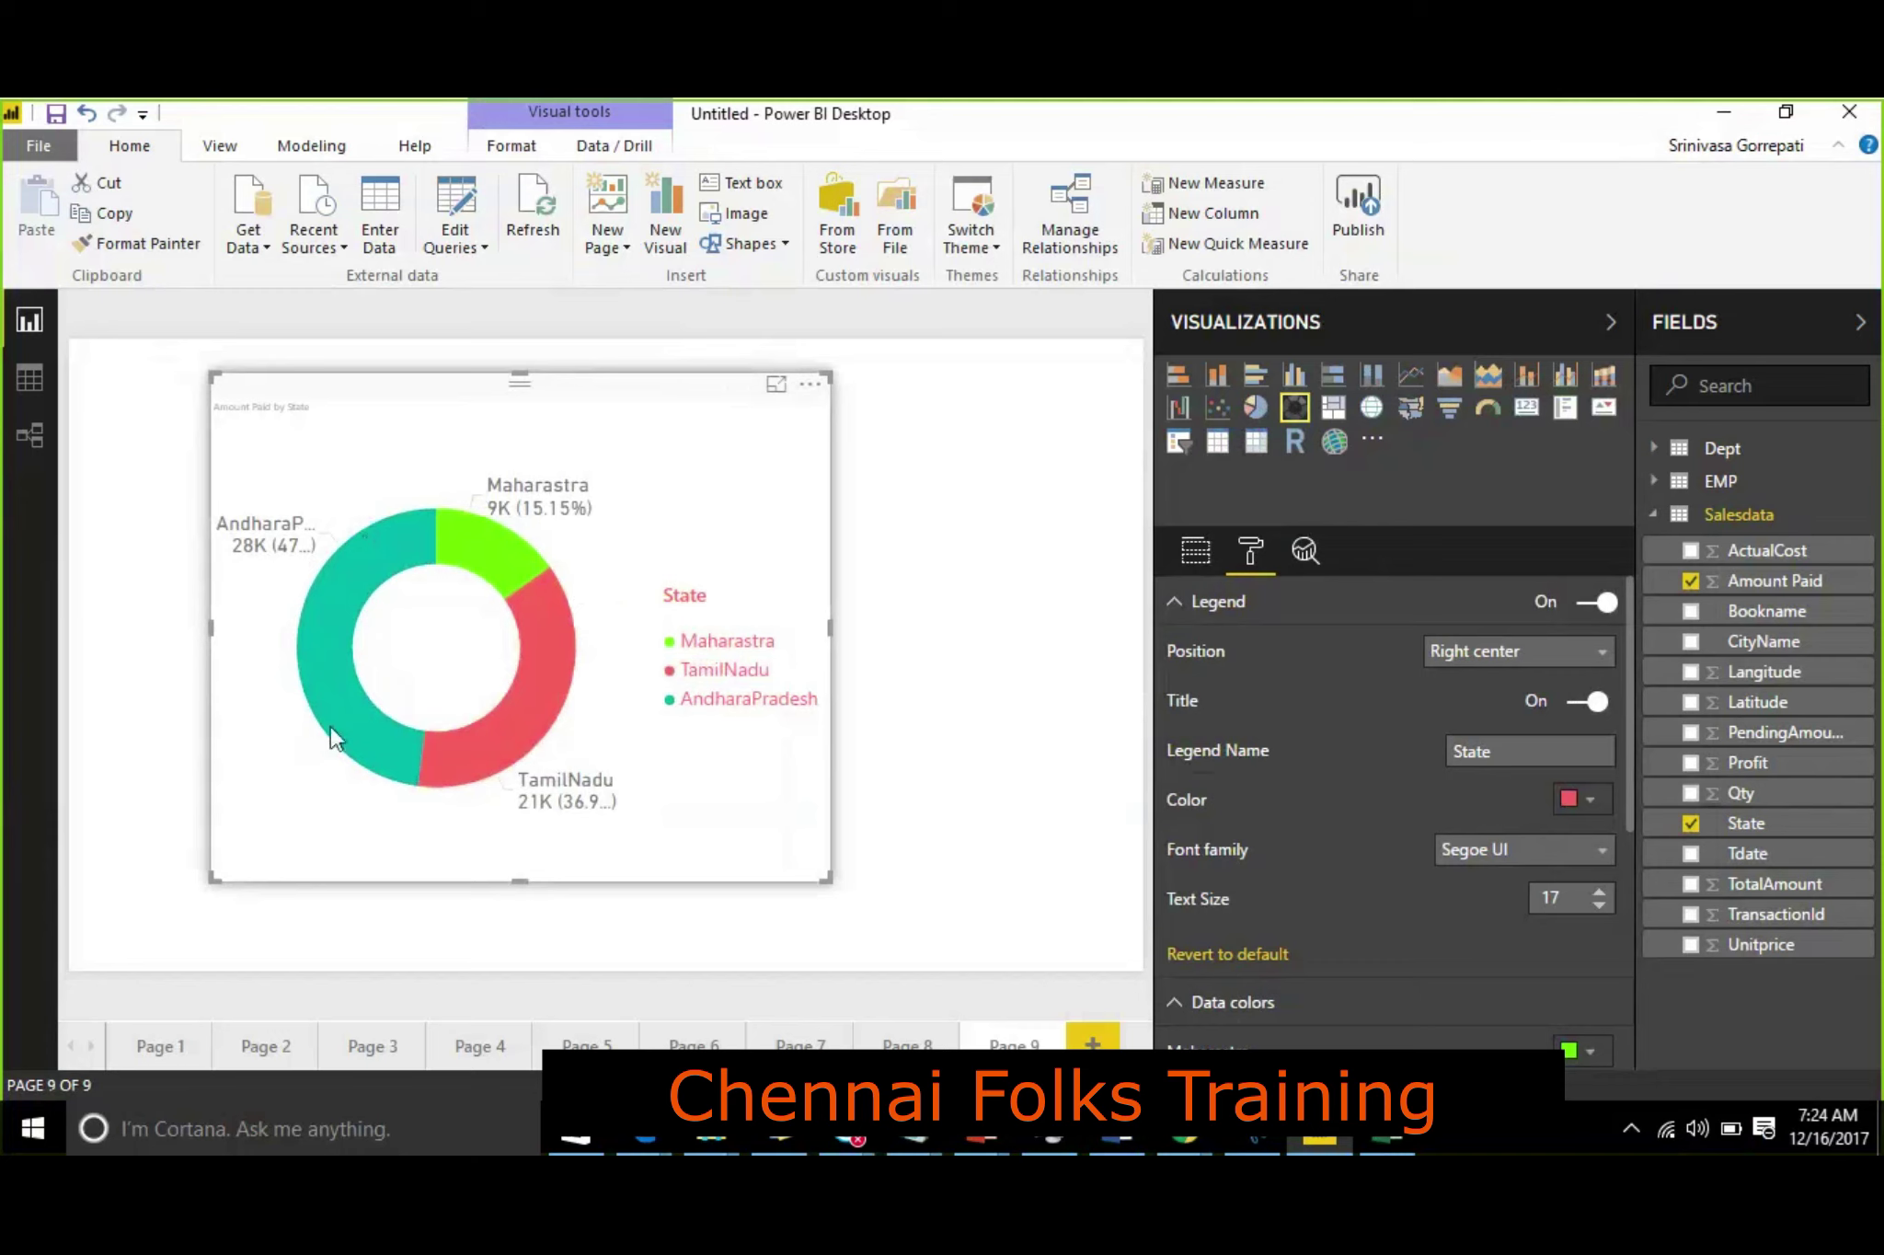
mouse_move(329, 703)
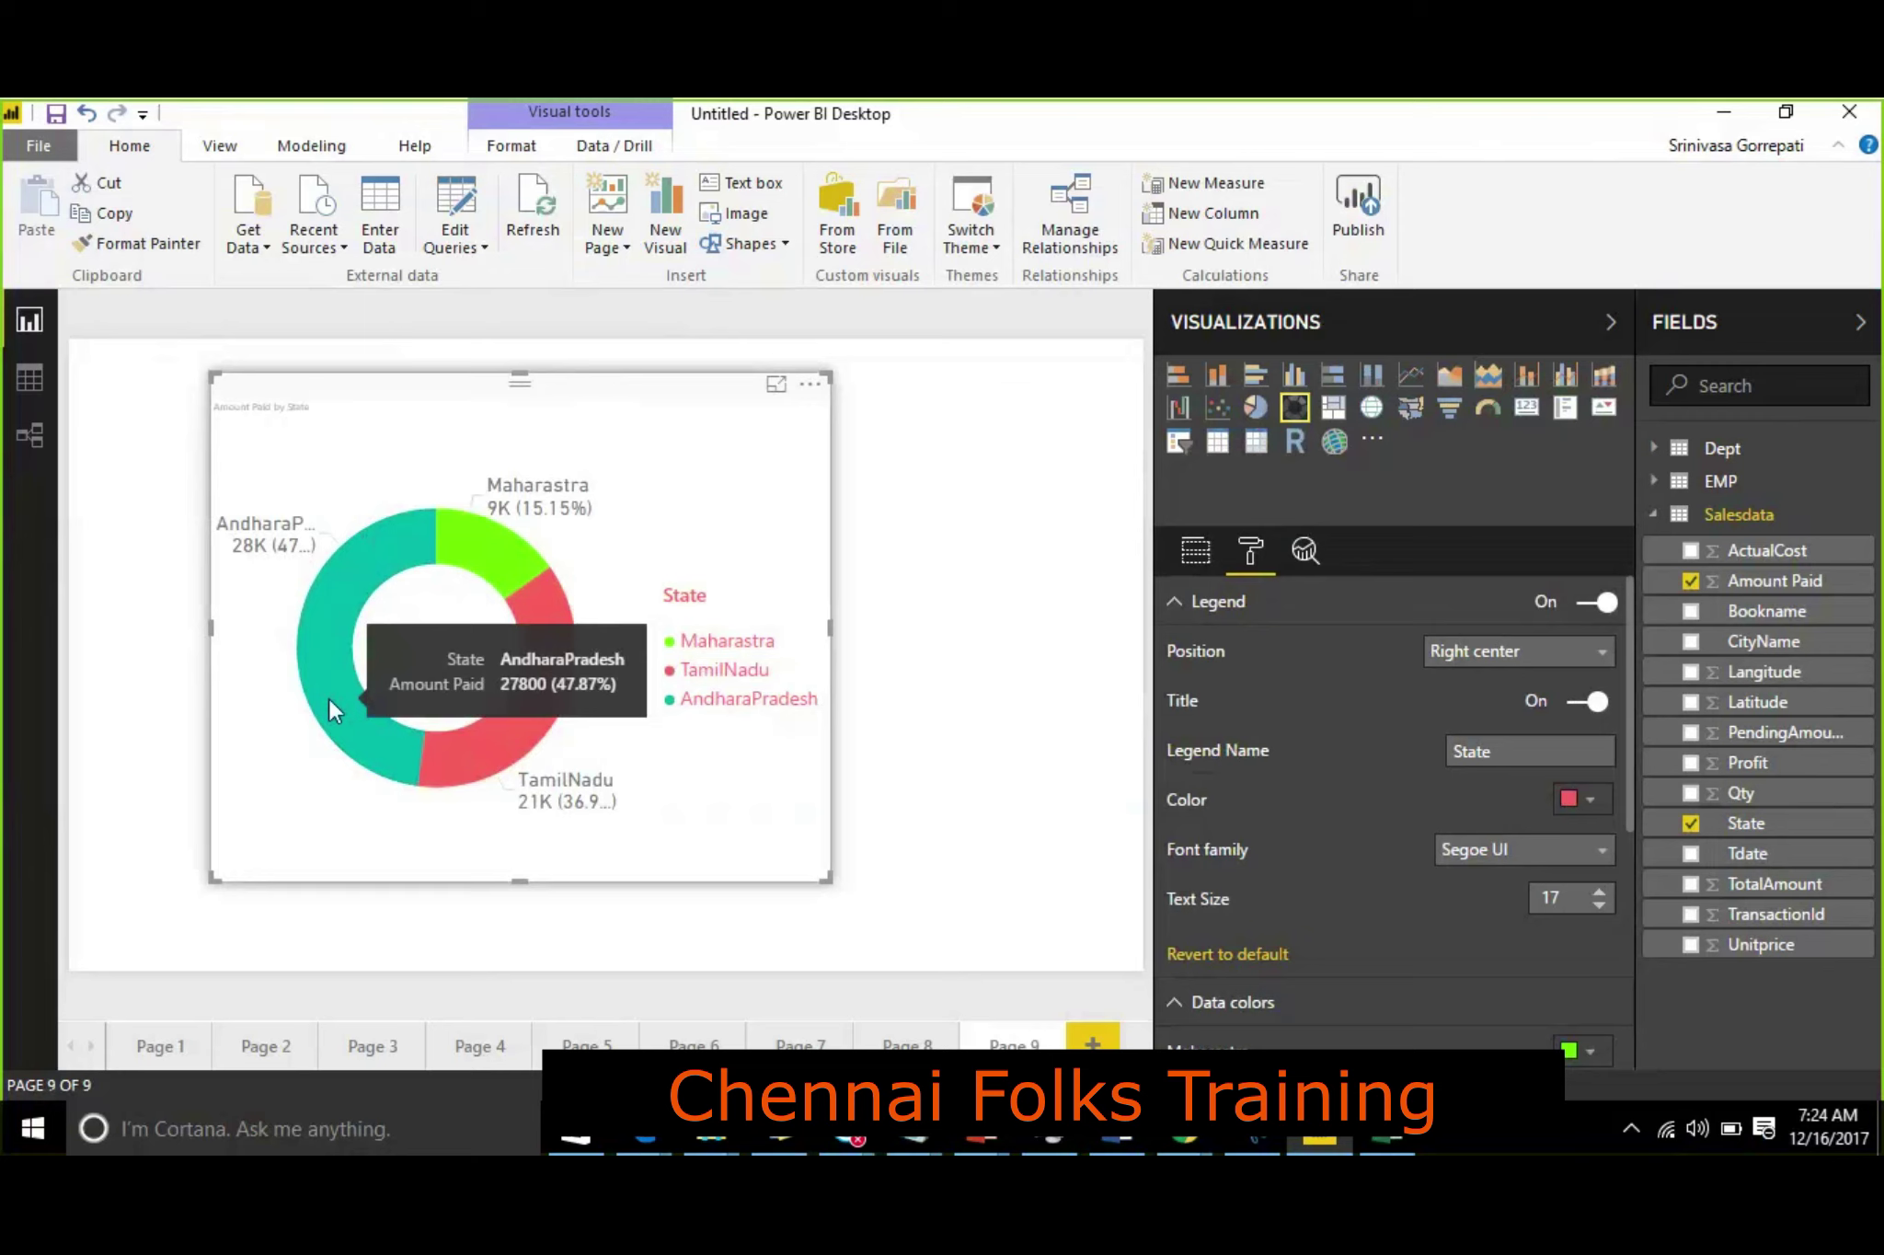
Step: Add CityName to the donut chart's Details and return to the chart's formatting settings
click(809, 387)
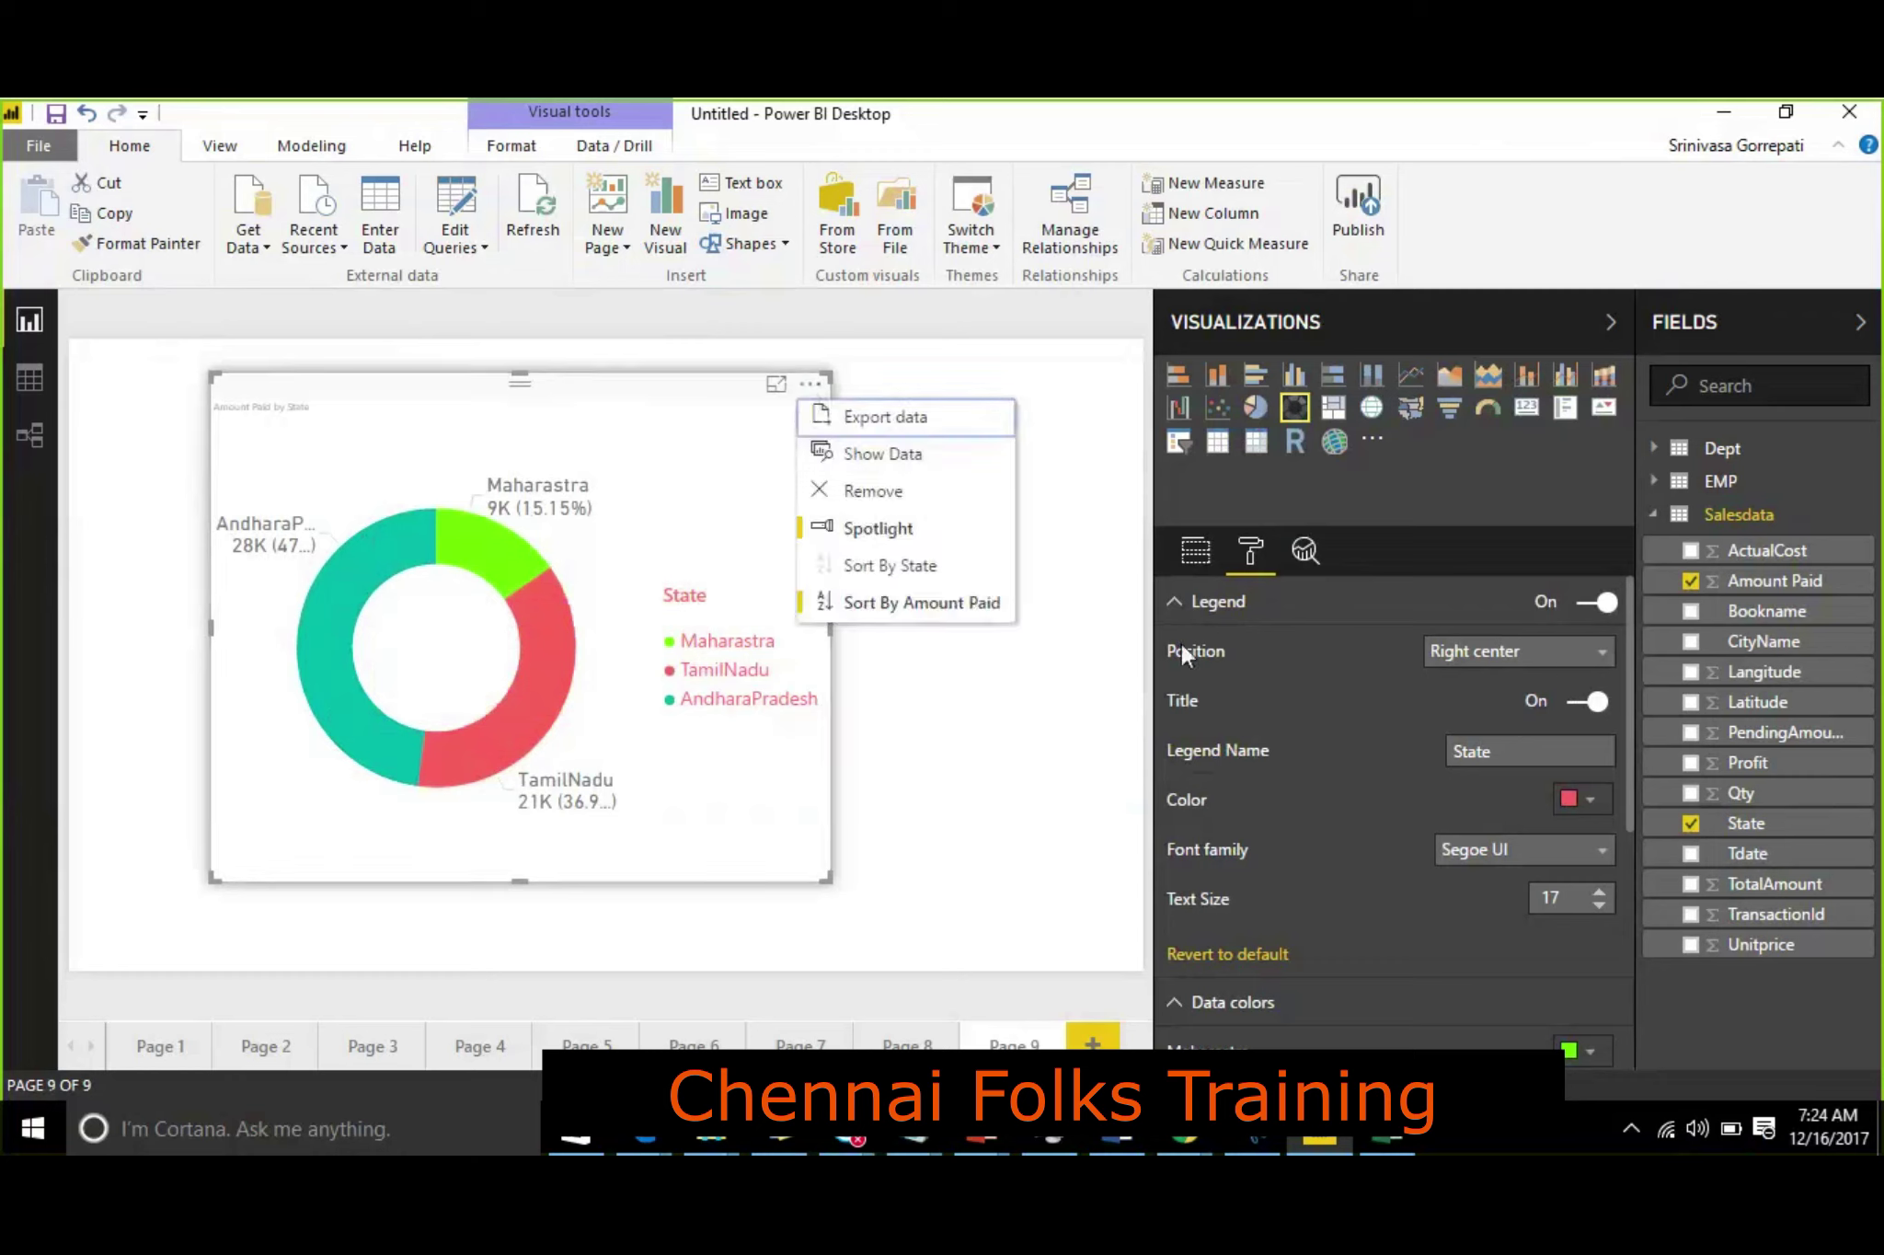
click(1182, 602)
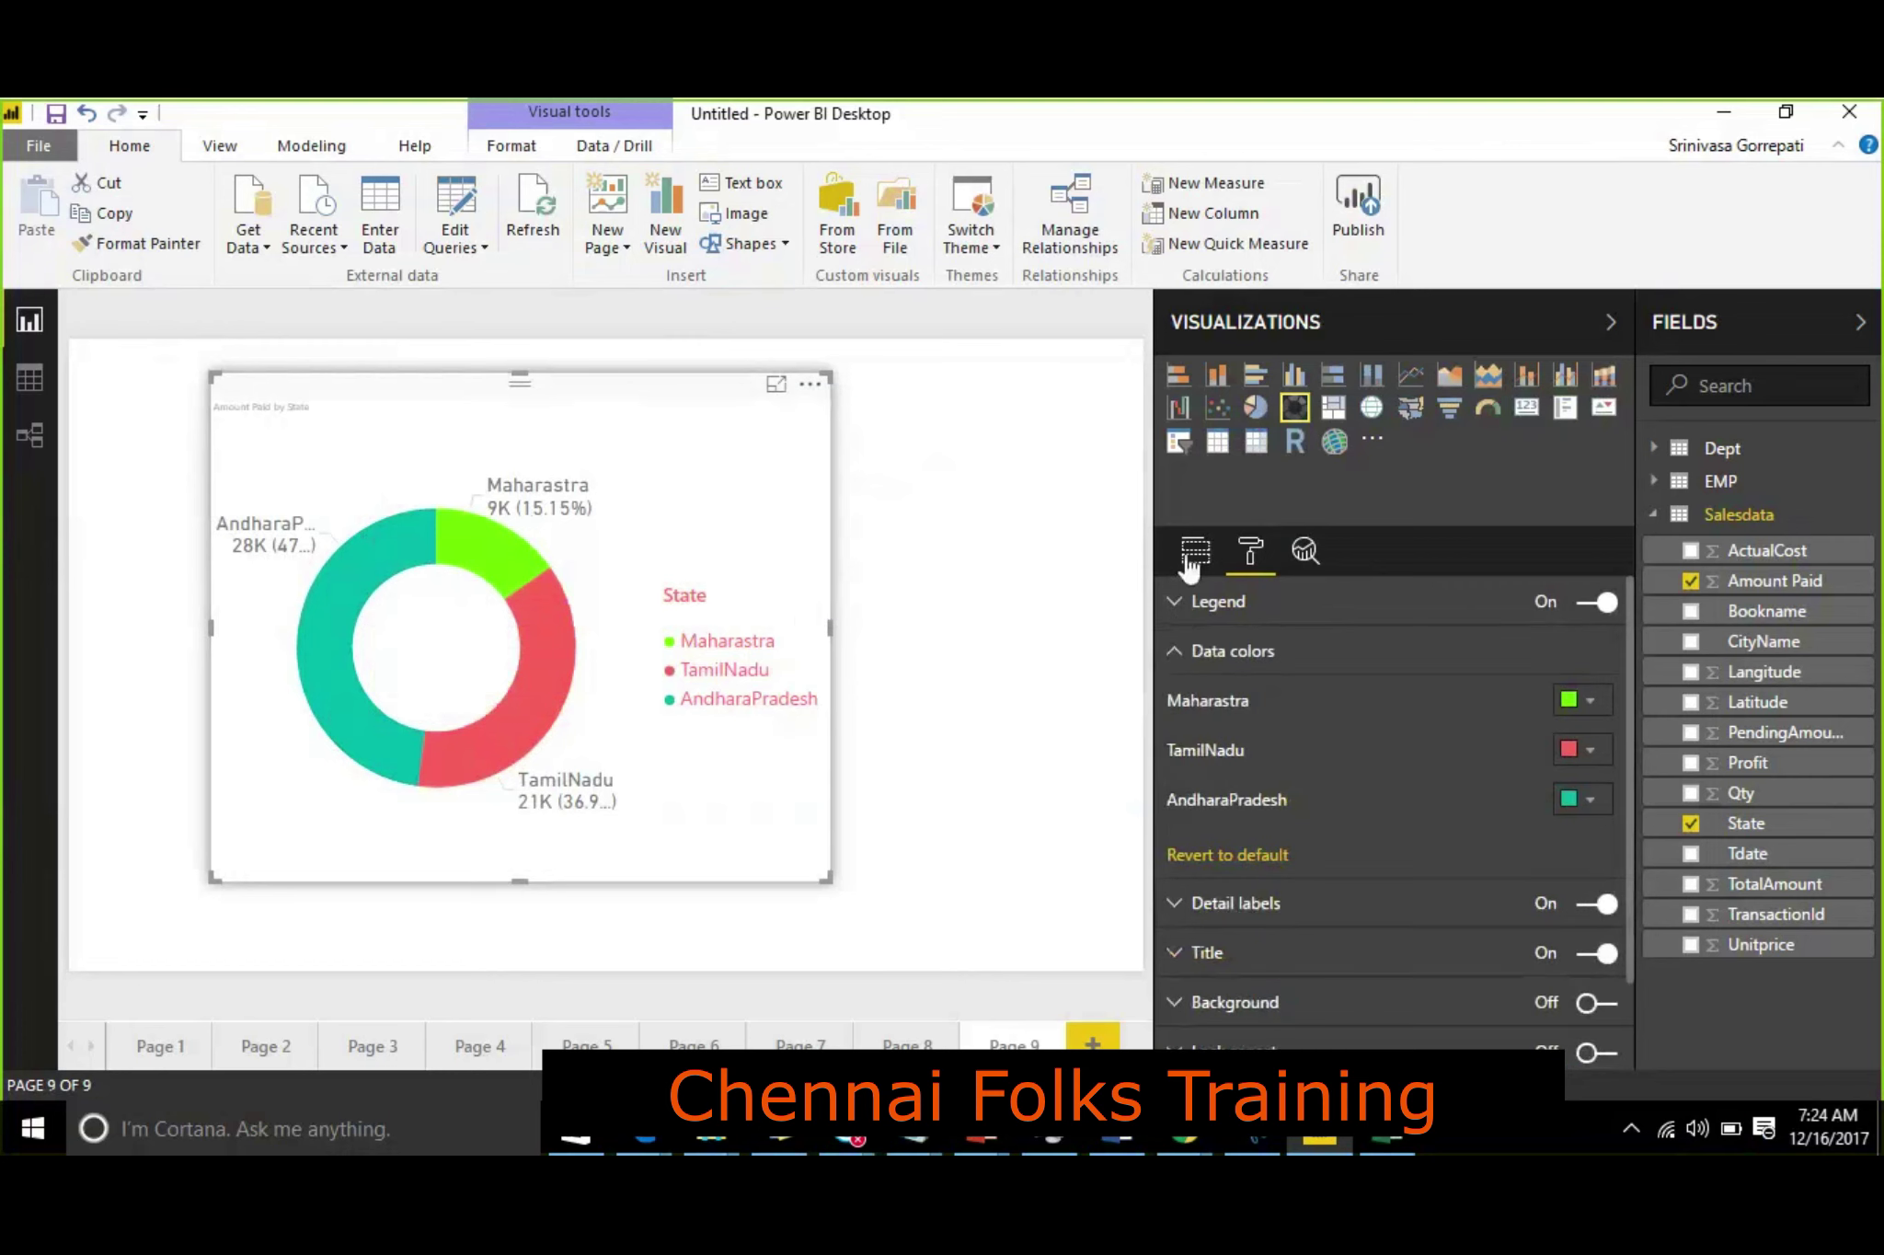
click(1193, 556)
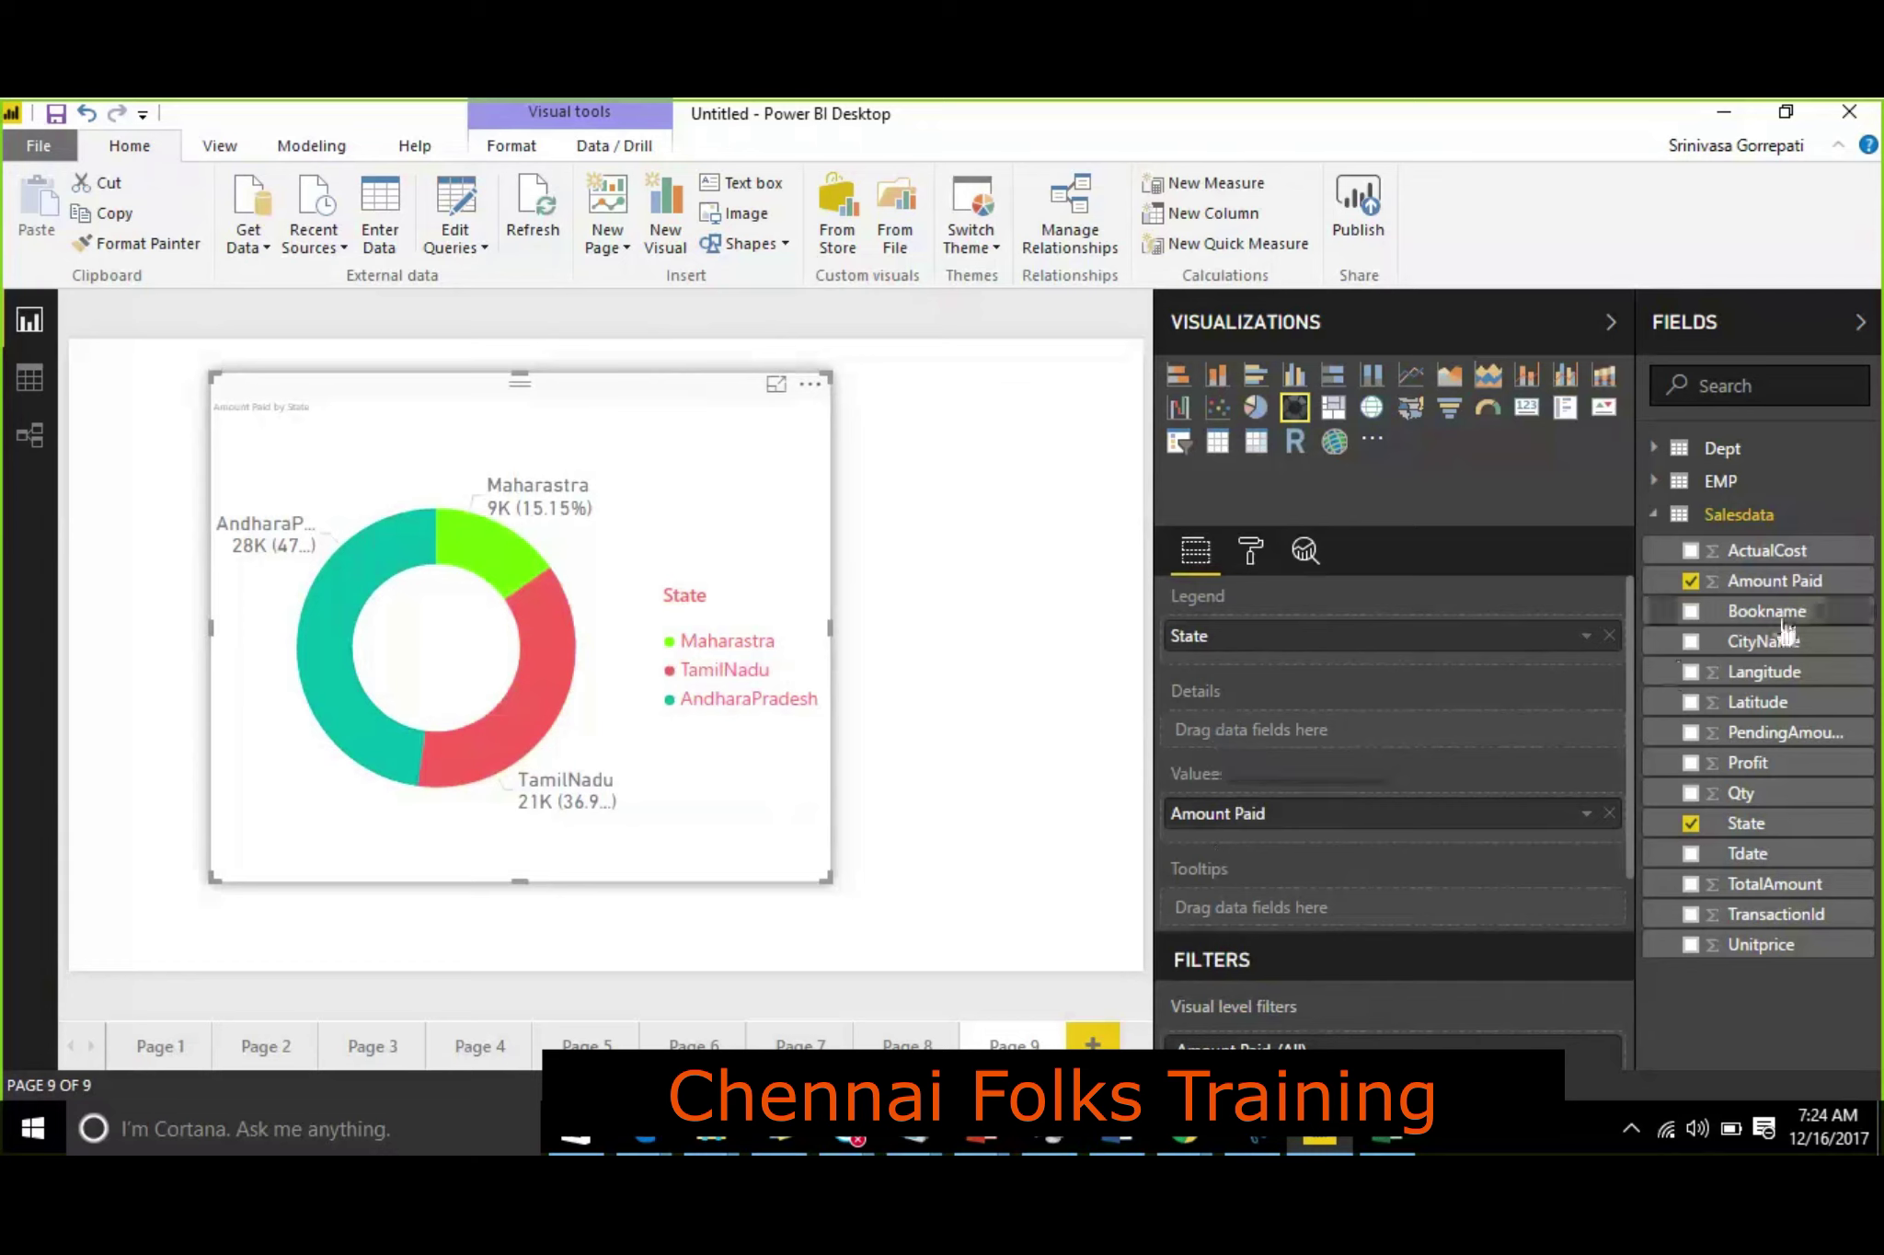
drag(1758, 641, 1448, 749)
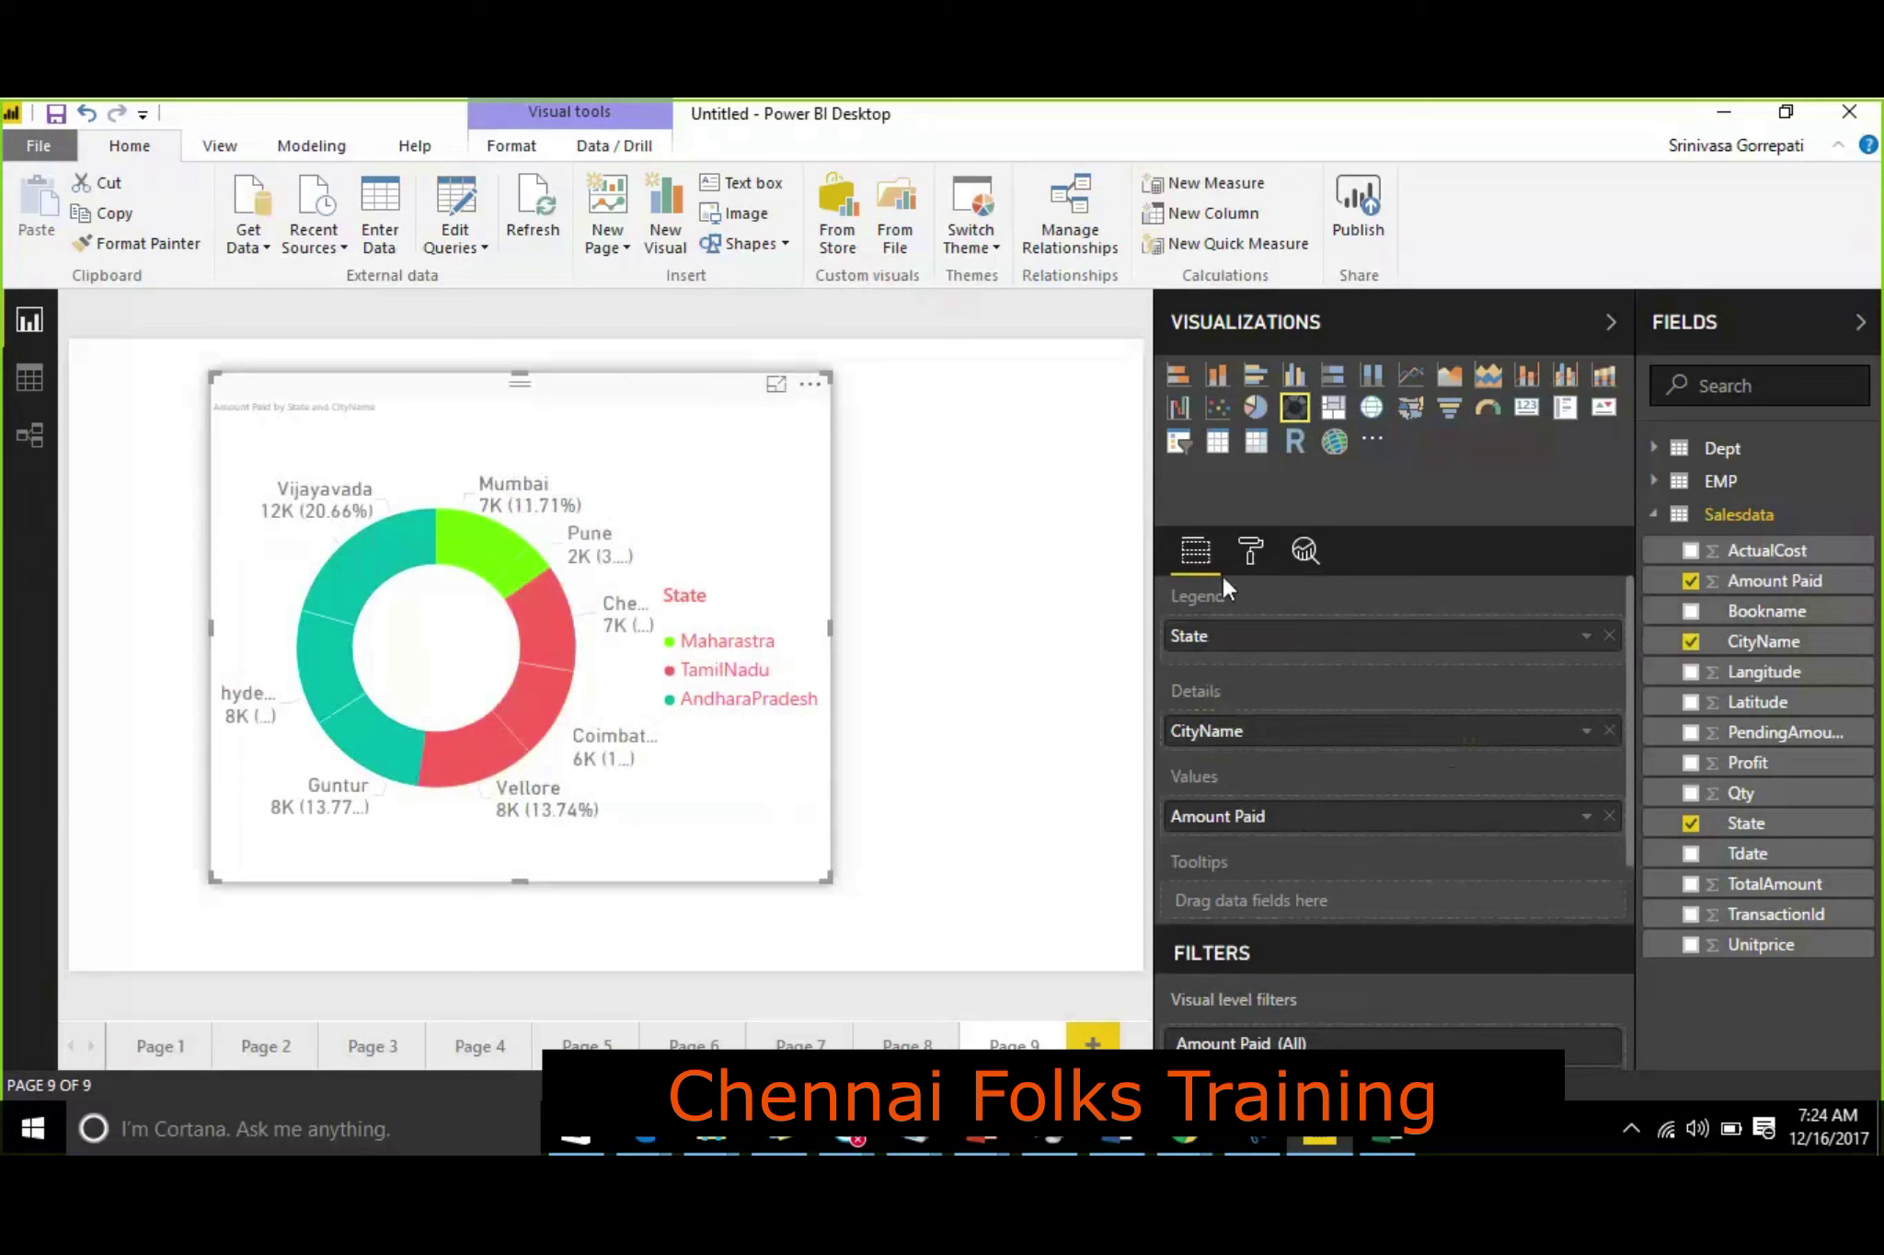
click(1250, 550)
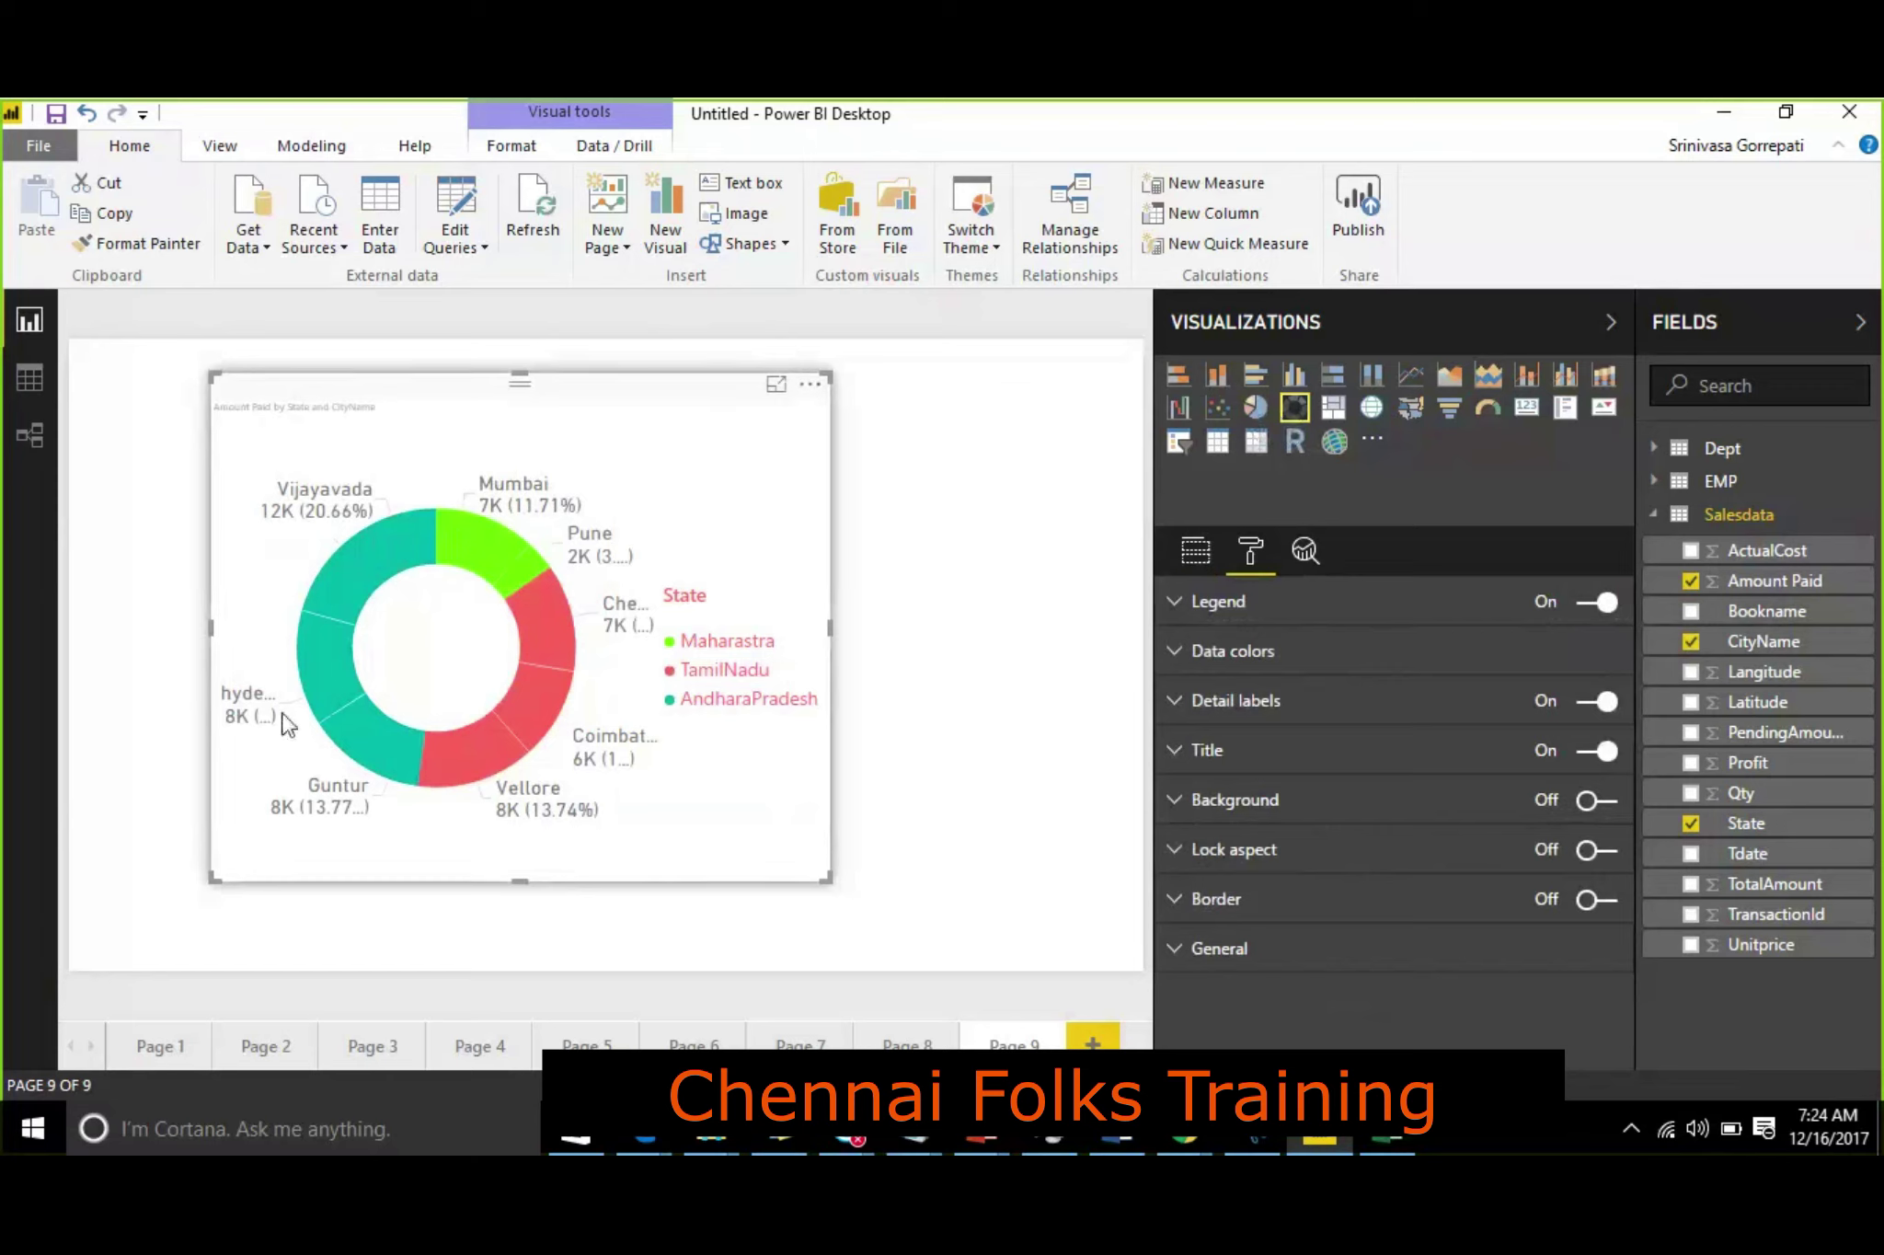
Step: Add a new report page and place an empty treemap on it, enlarged to cover most of the page
click(1086, 1042)
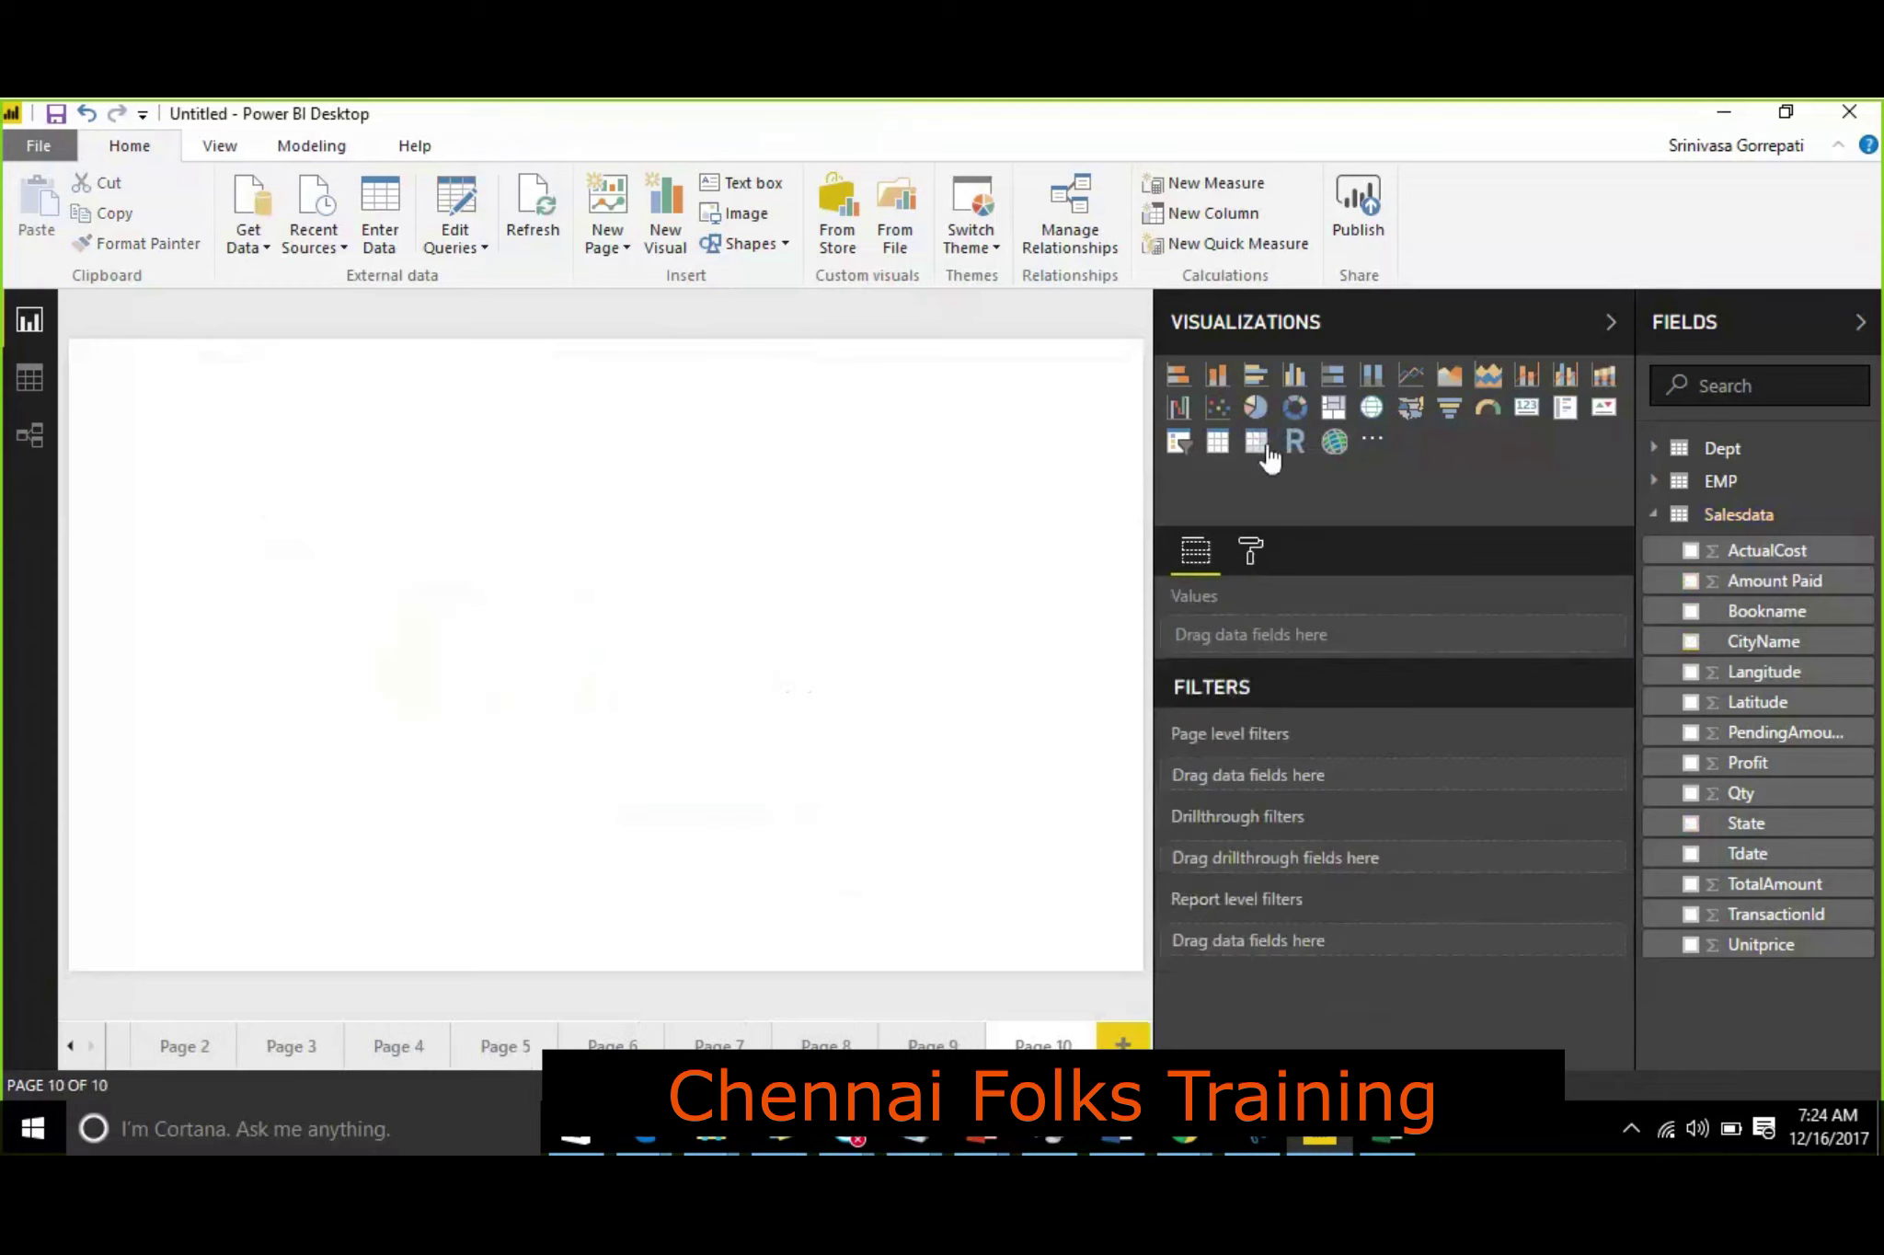
click(1333, 410)
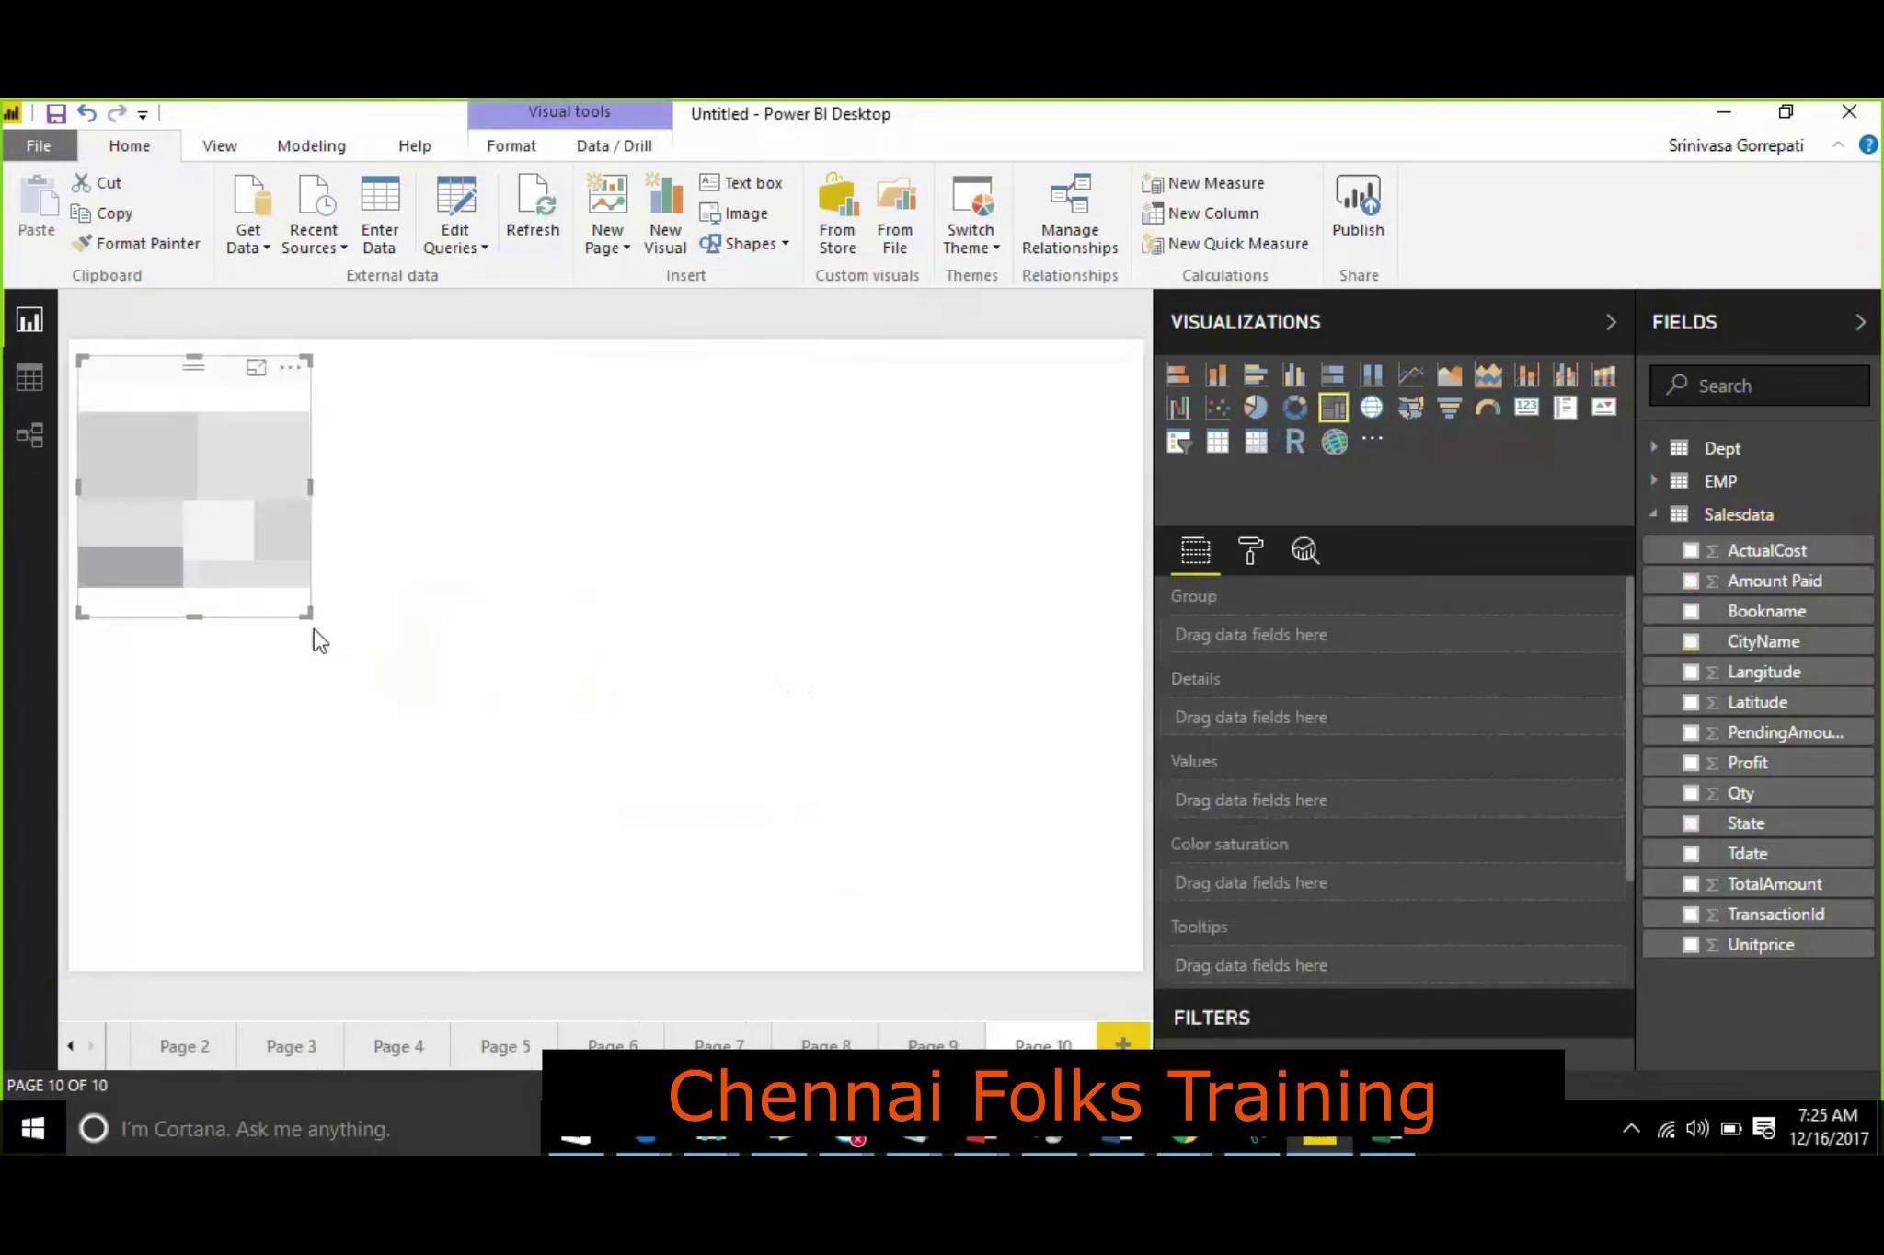
drag(309, 613, 824, 833)
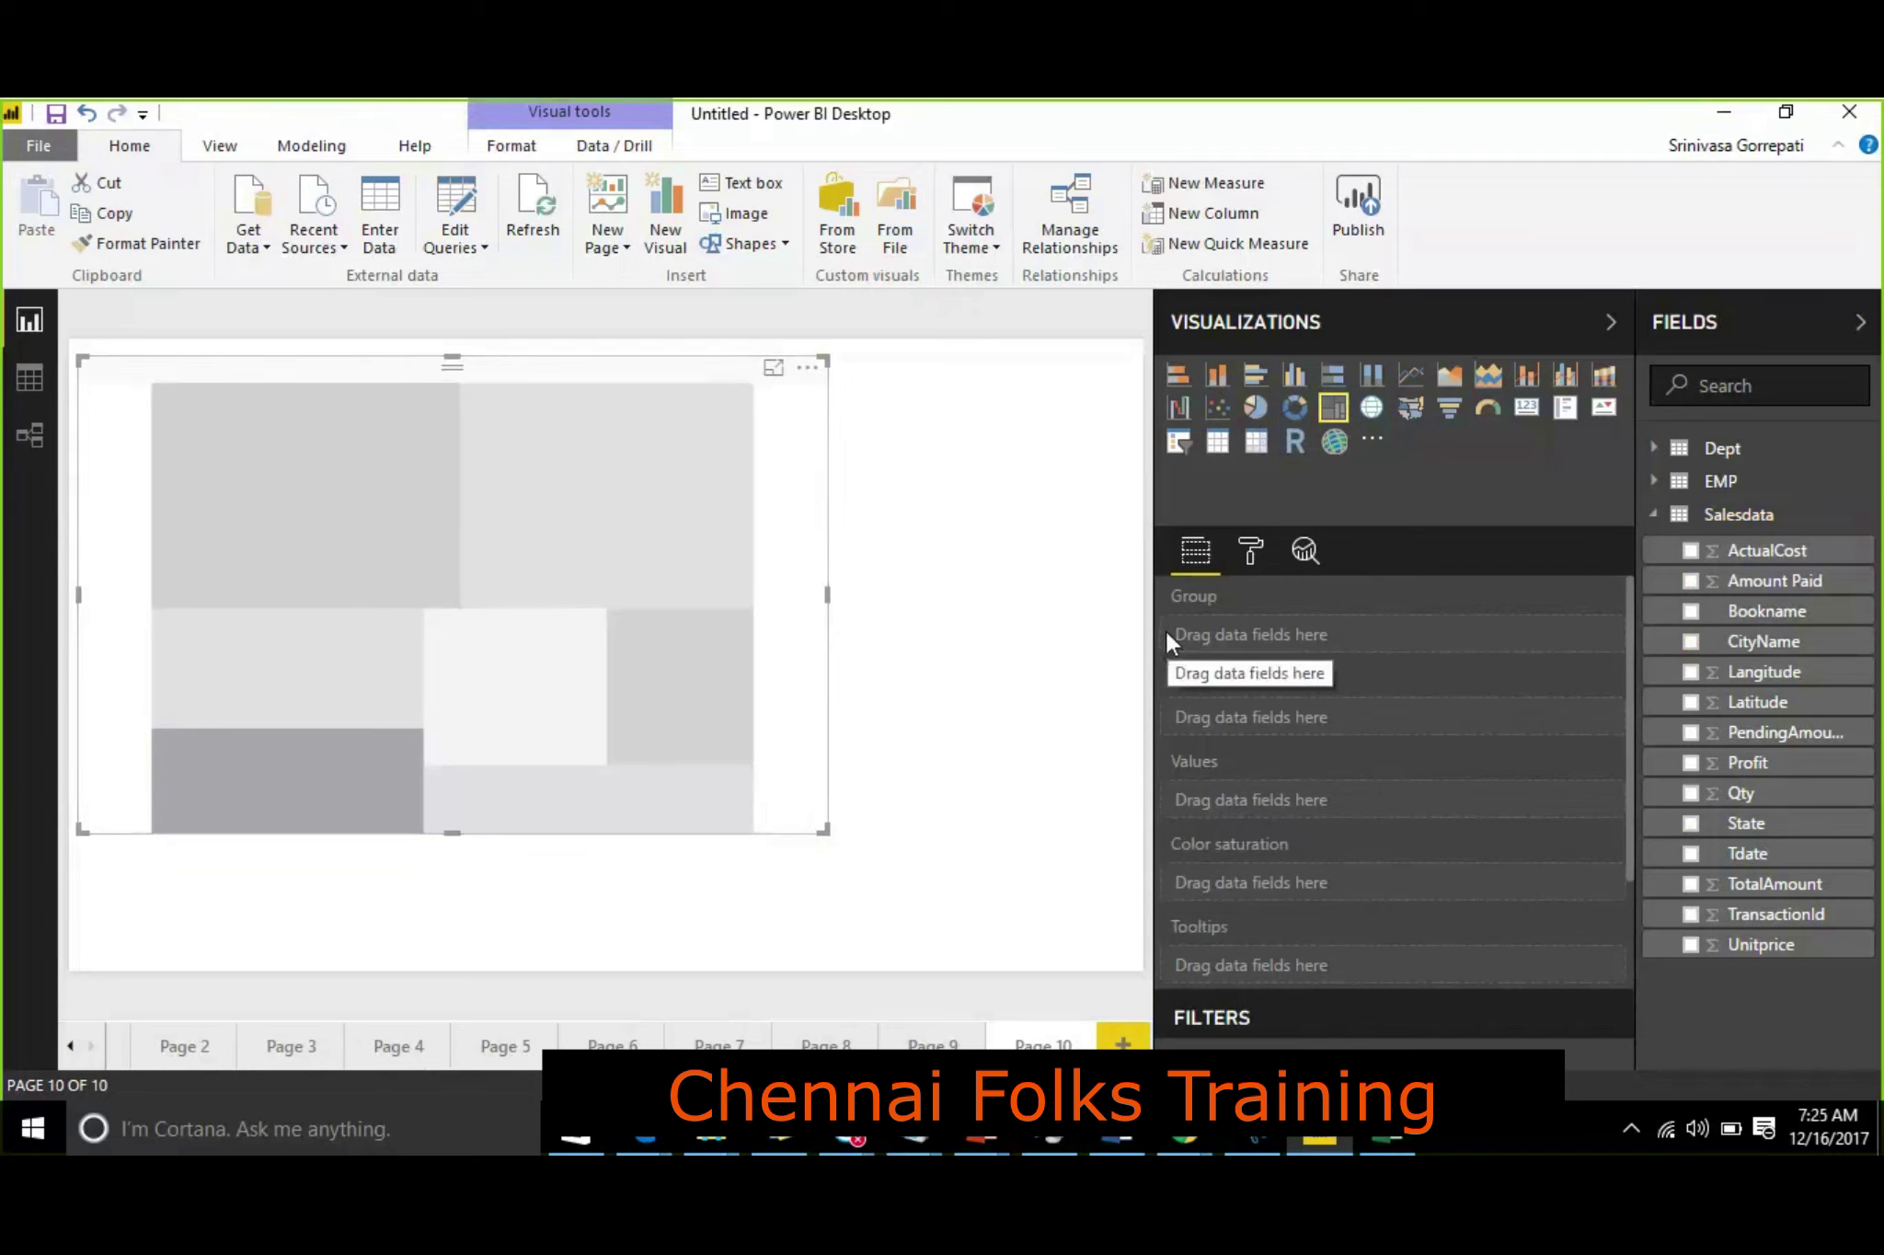
Step: Group the treemap by State with Amount Paid as its values
drag(1786, 840, 1390, 645)
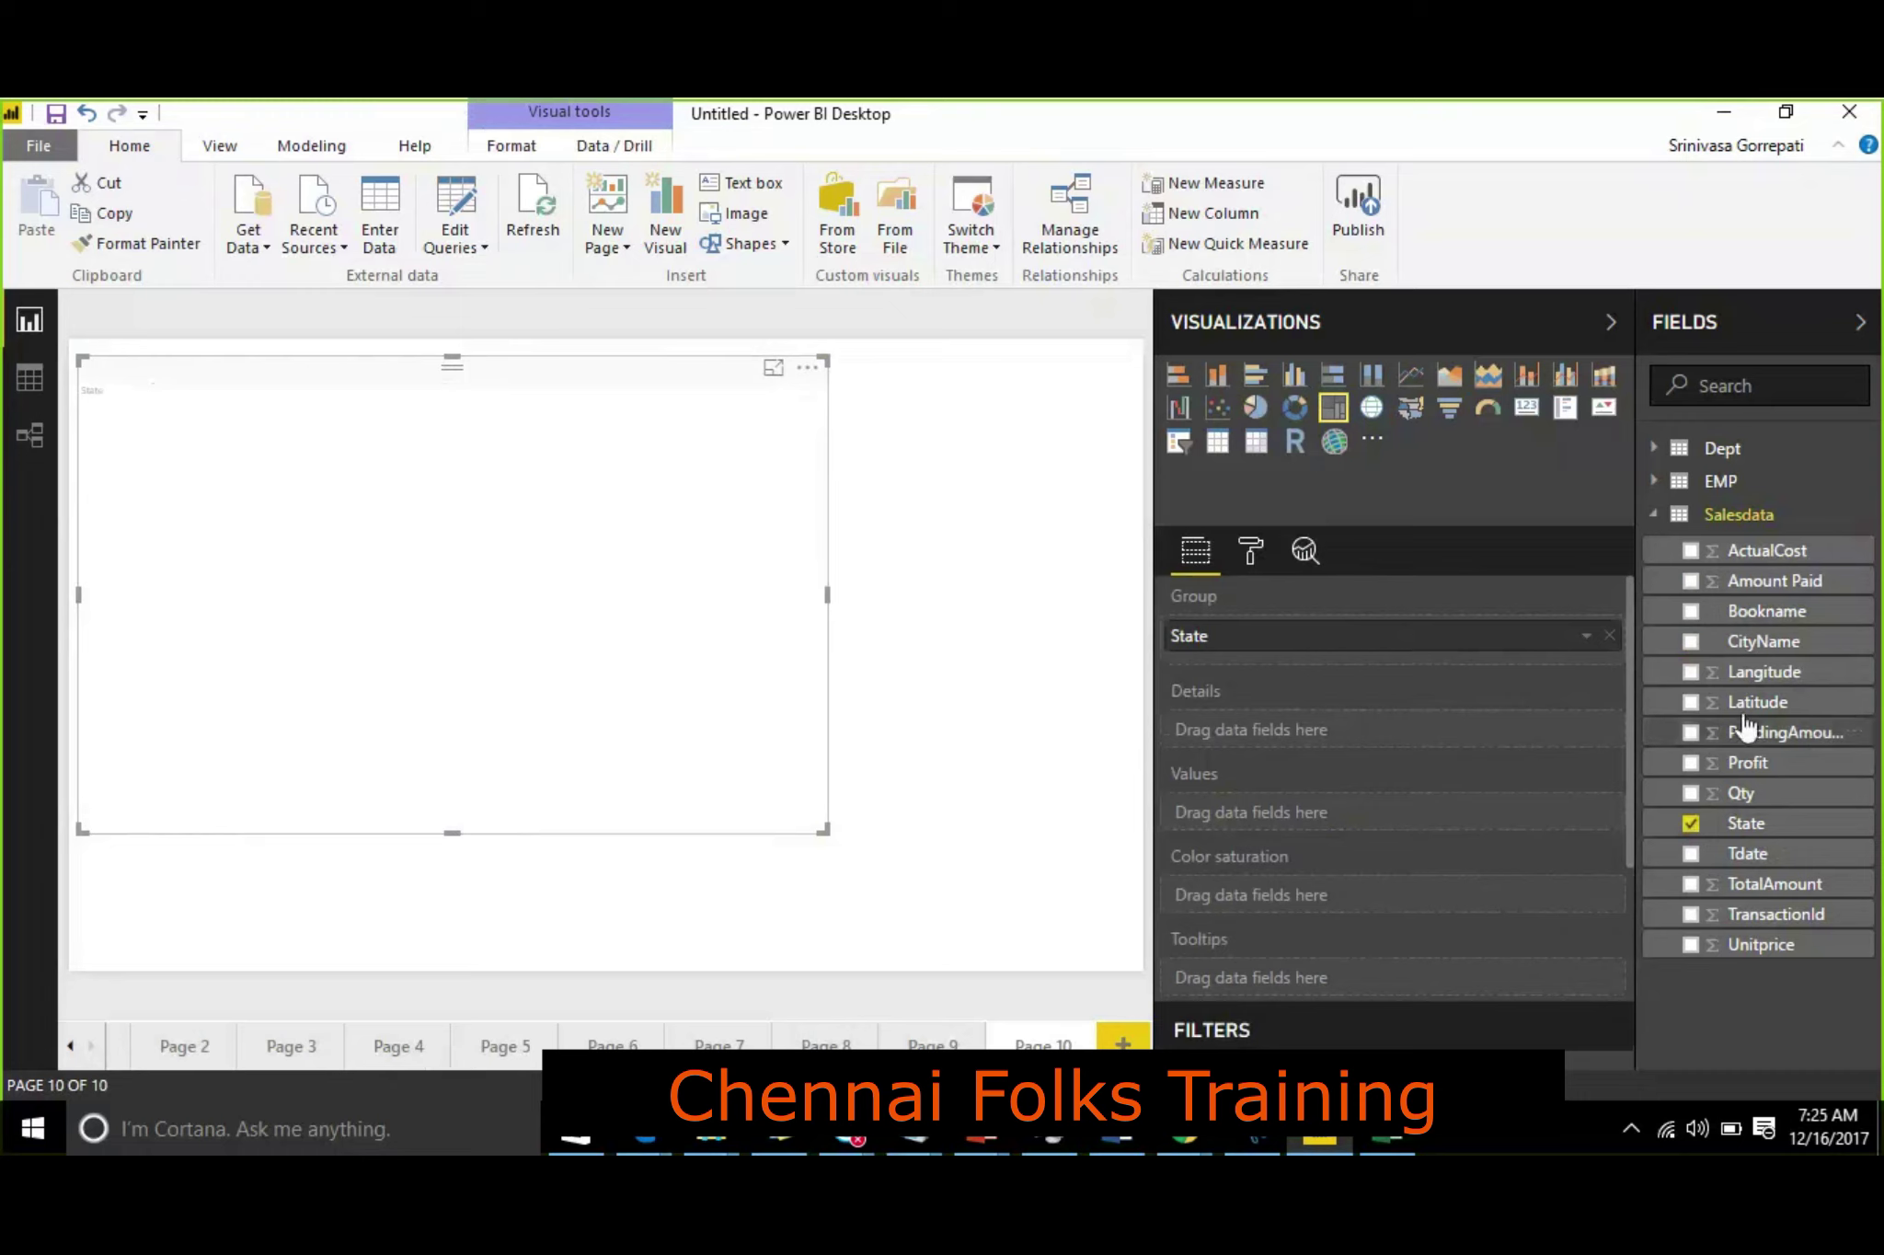
drag(1753, 580, 1406, 833)
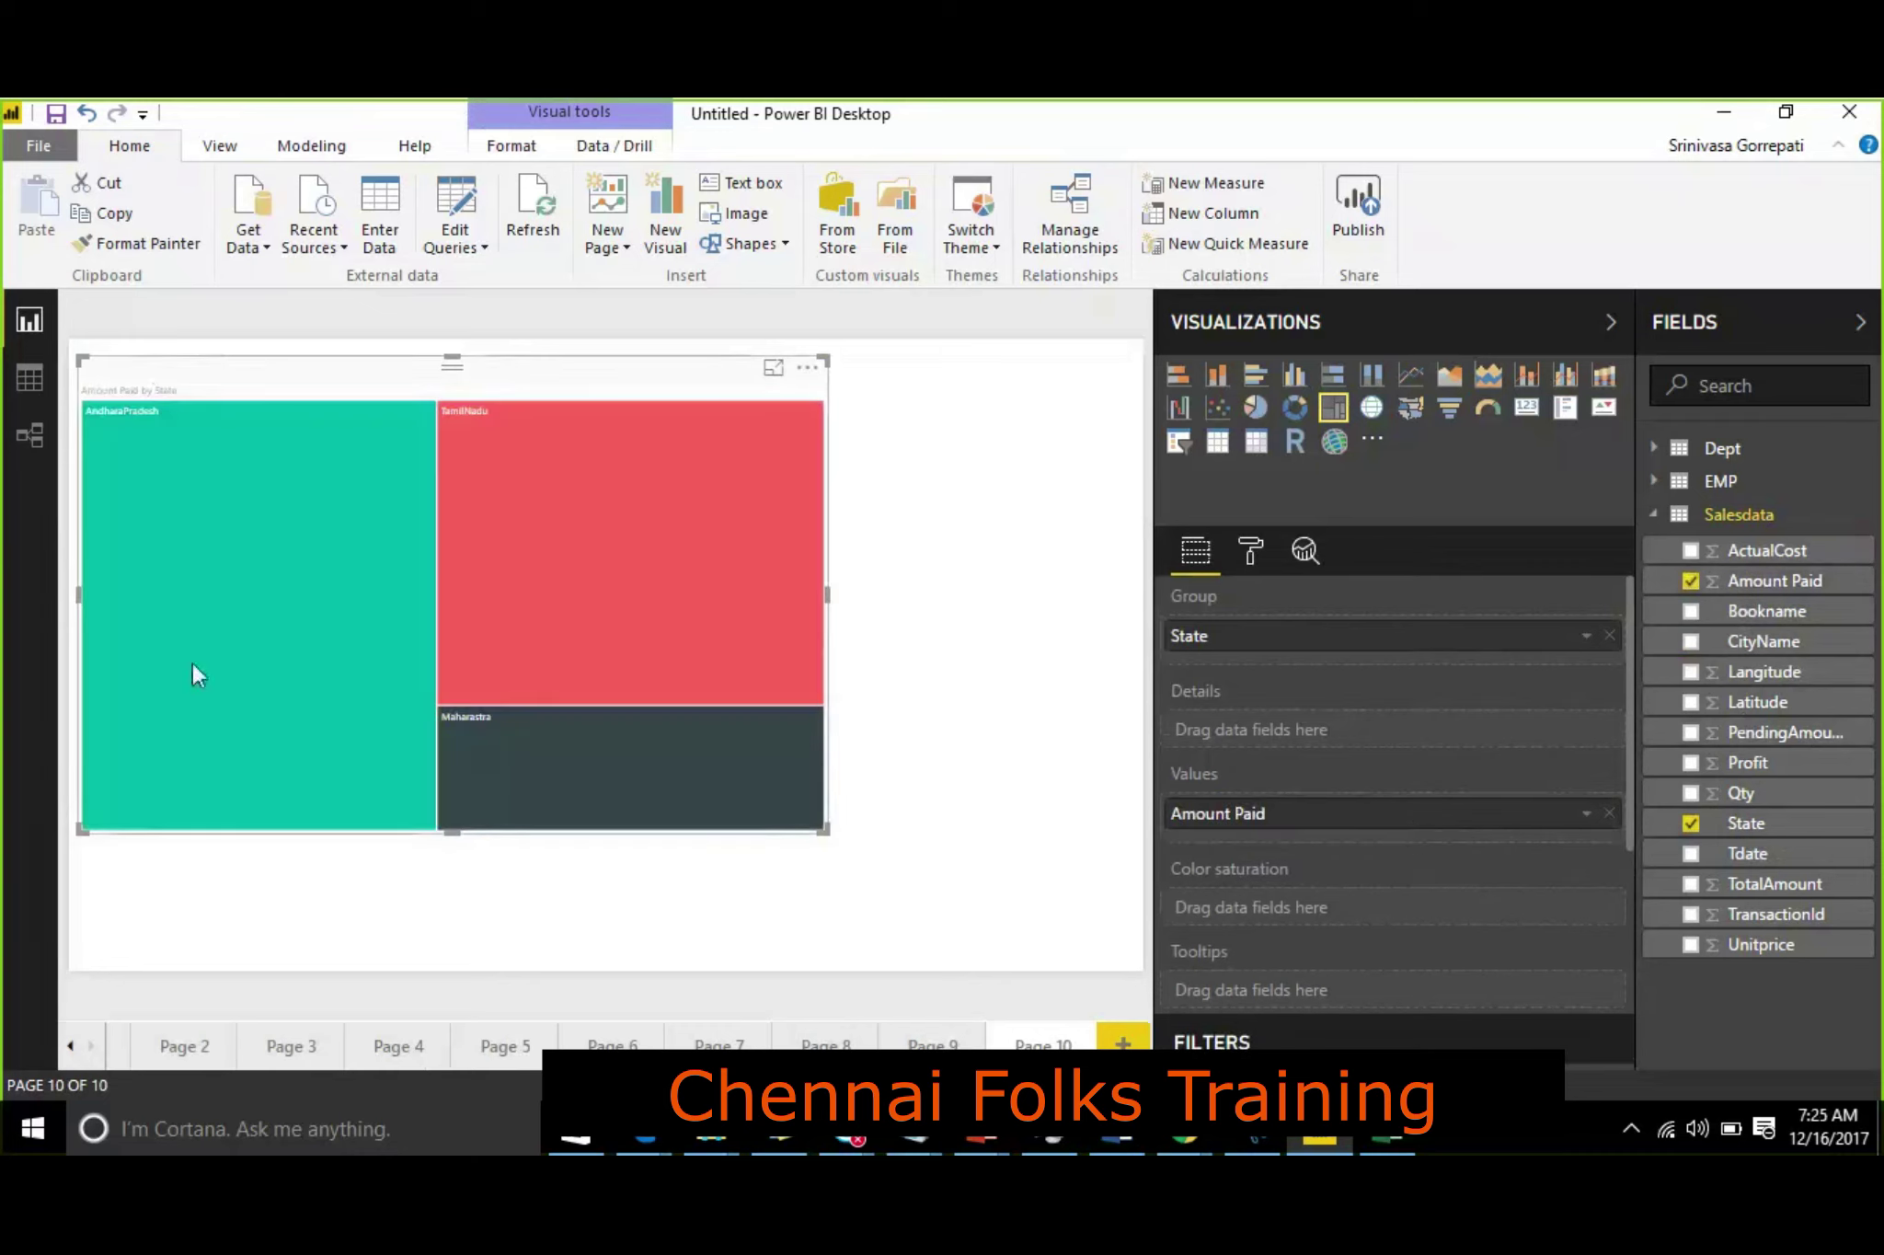
mouse_move(192, 663)
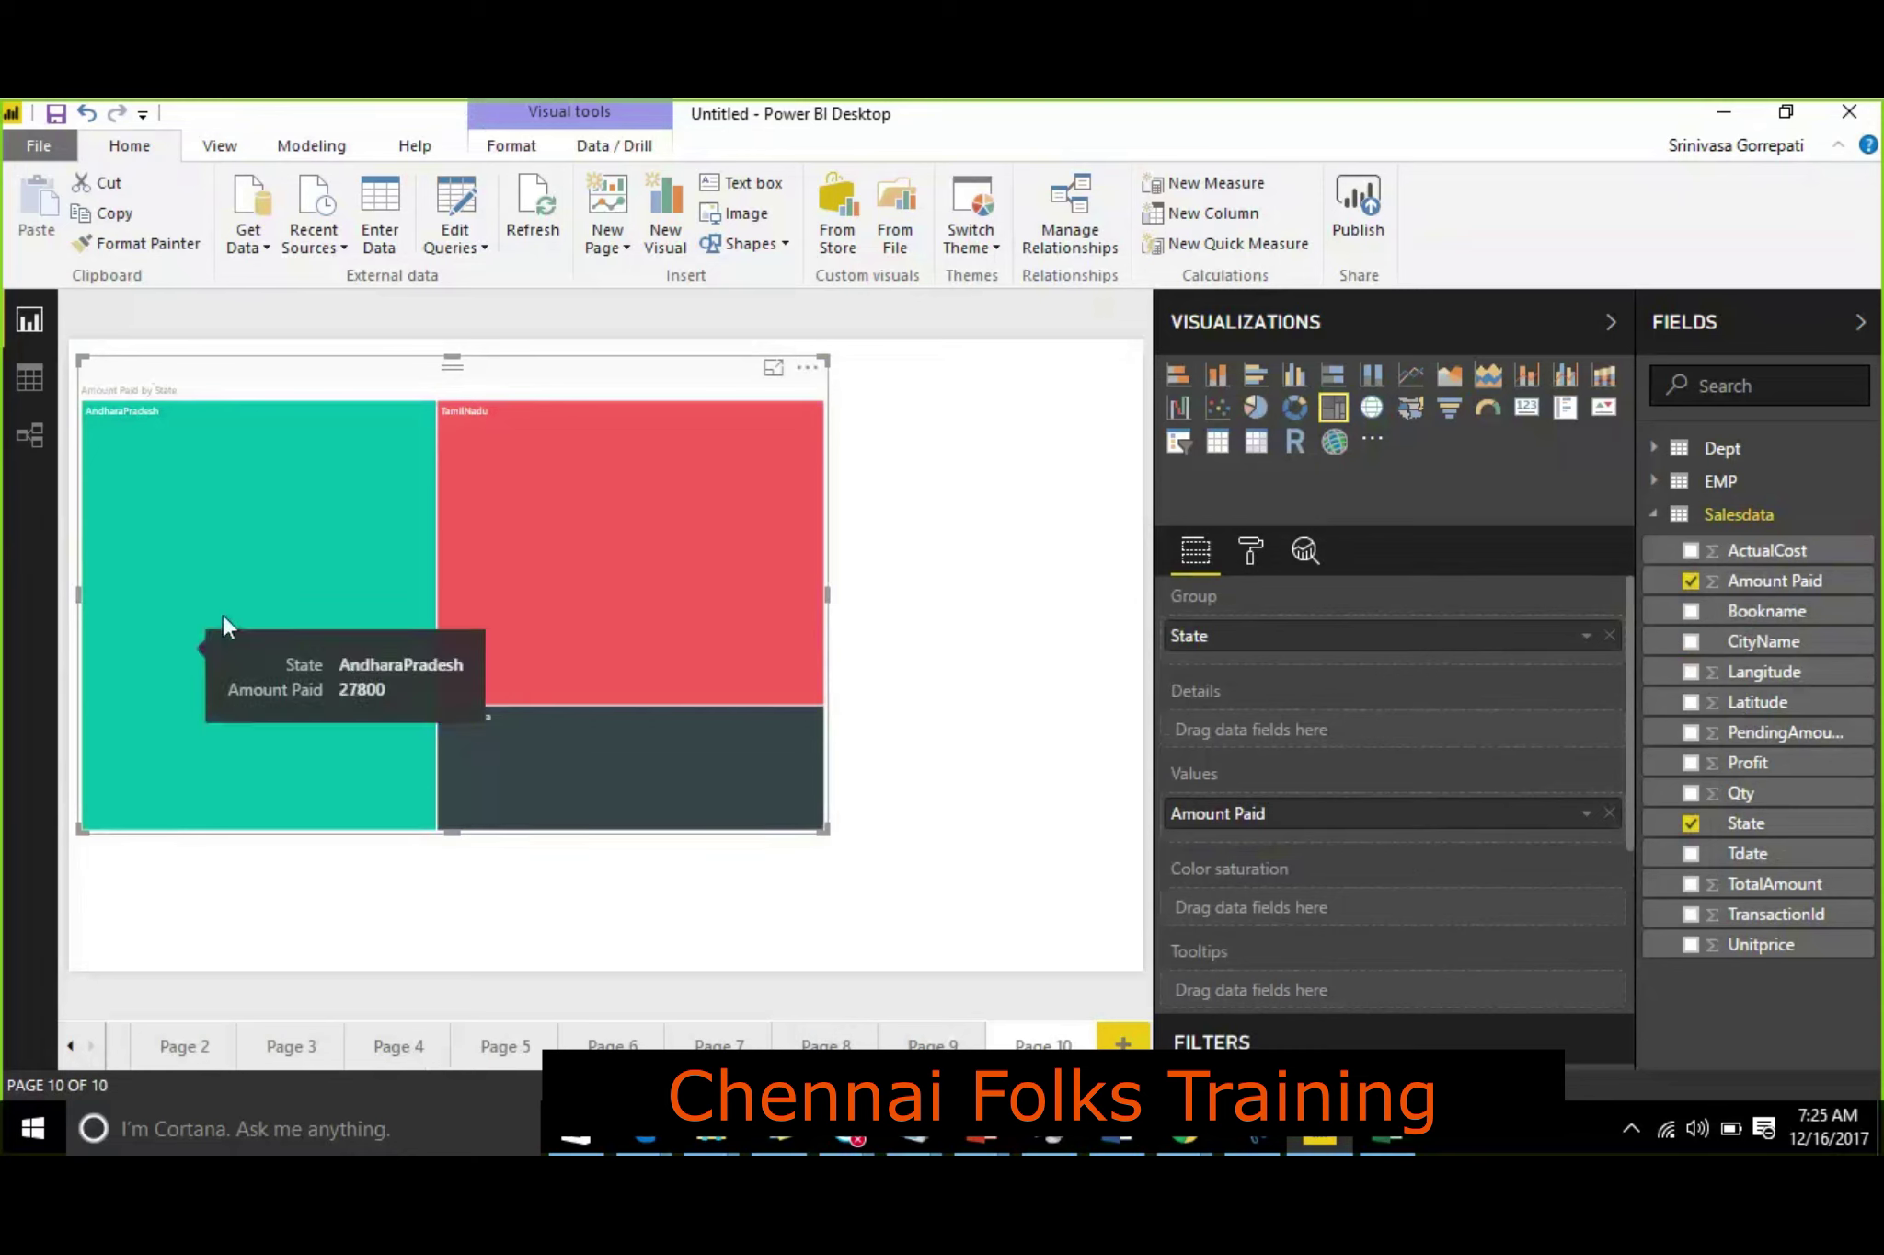
Step: Add CityName to the treemap's Details and replace its values with PendingAmount
drag(1796, 656, 1452, 731)
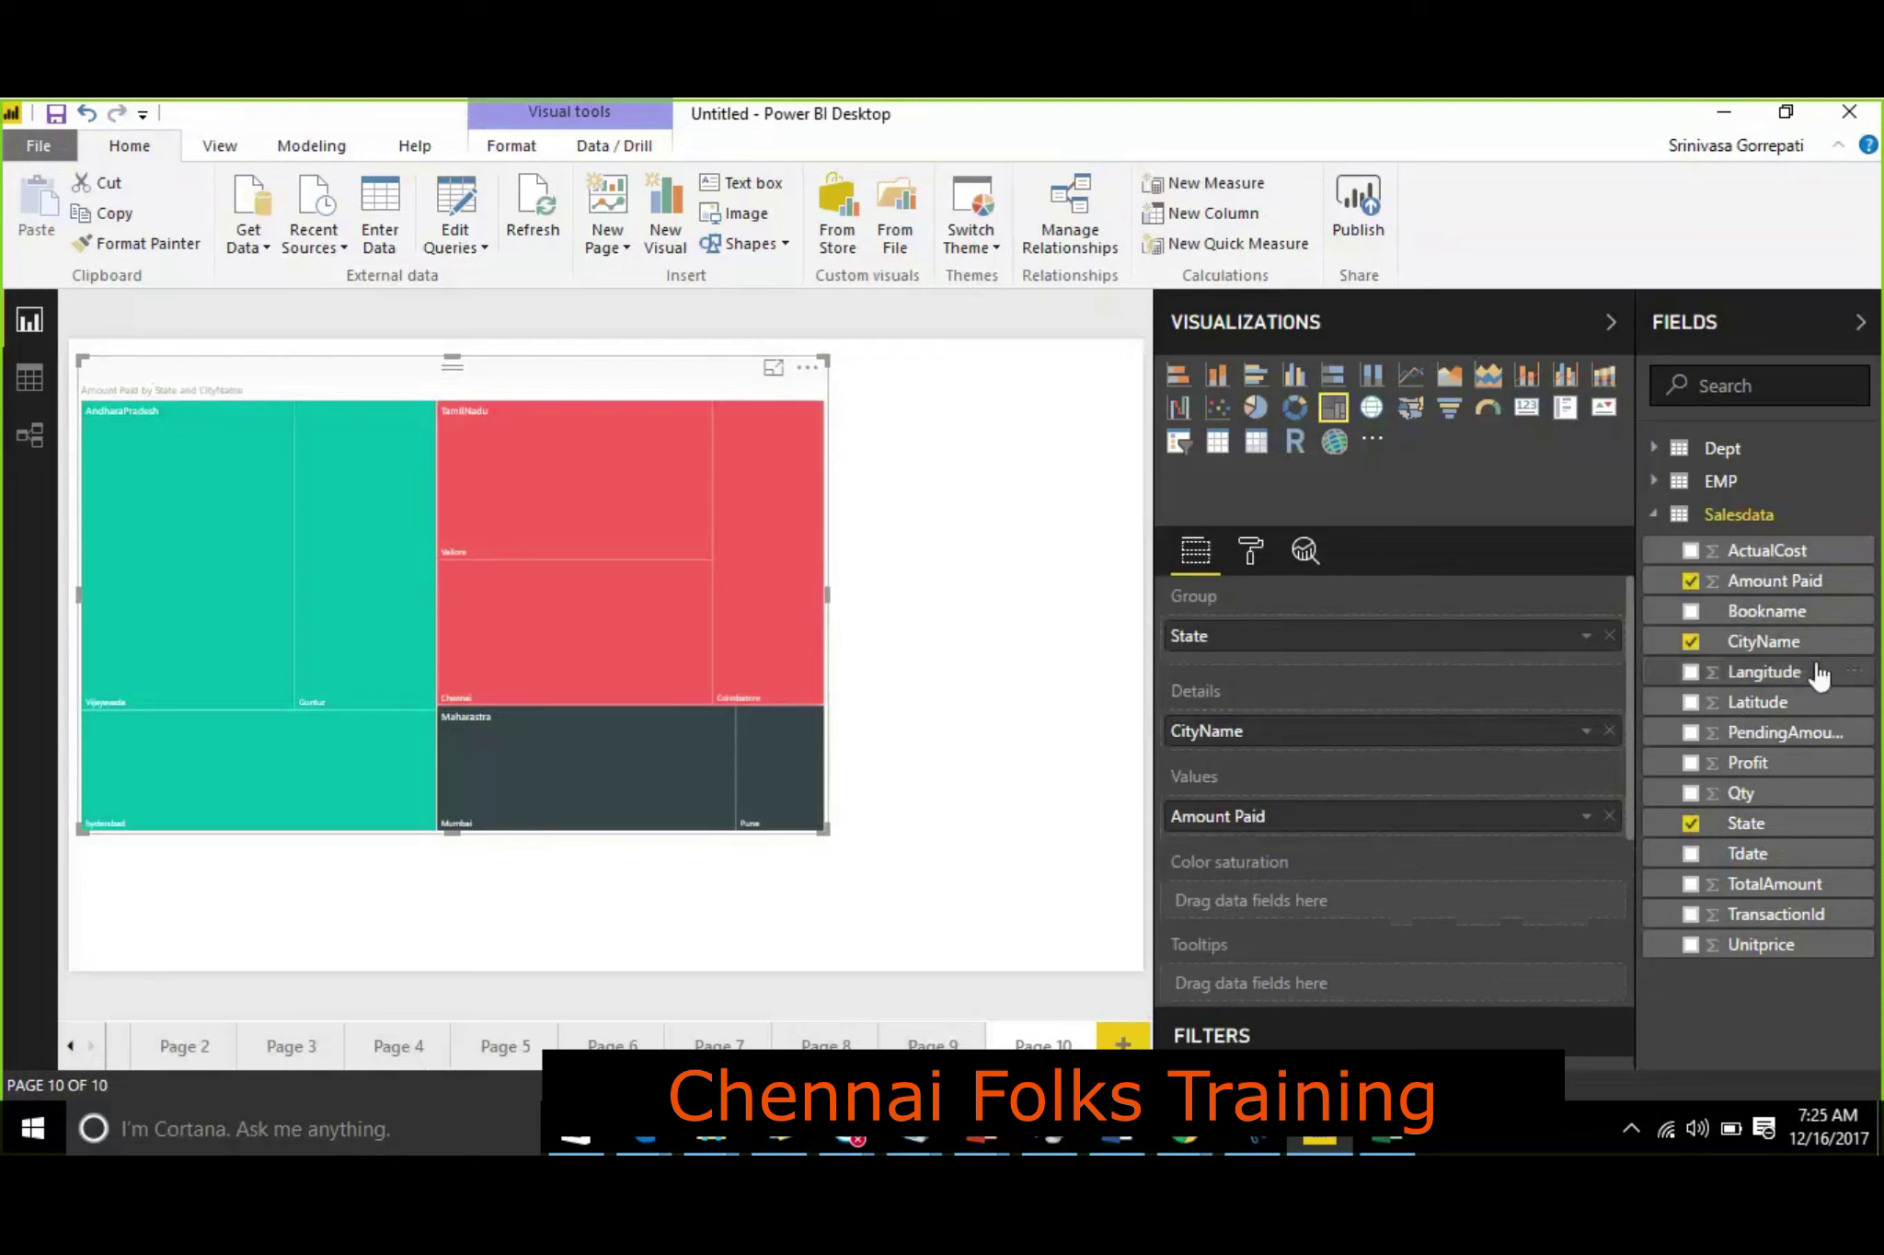
drag(1802, 741, 1451, 830)
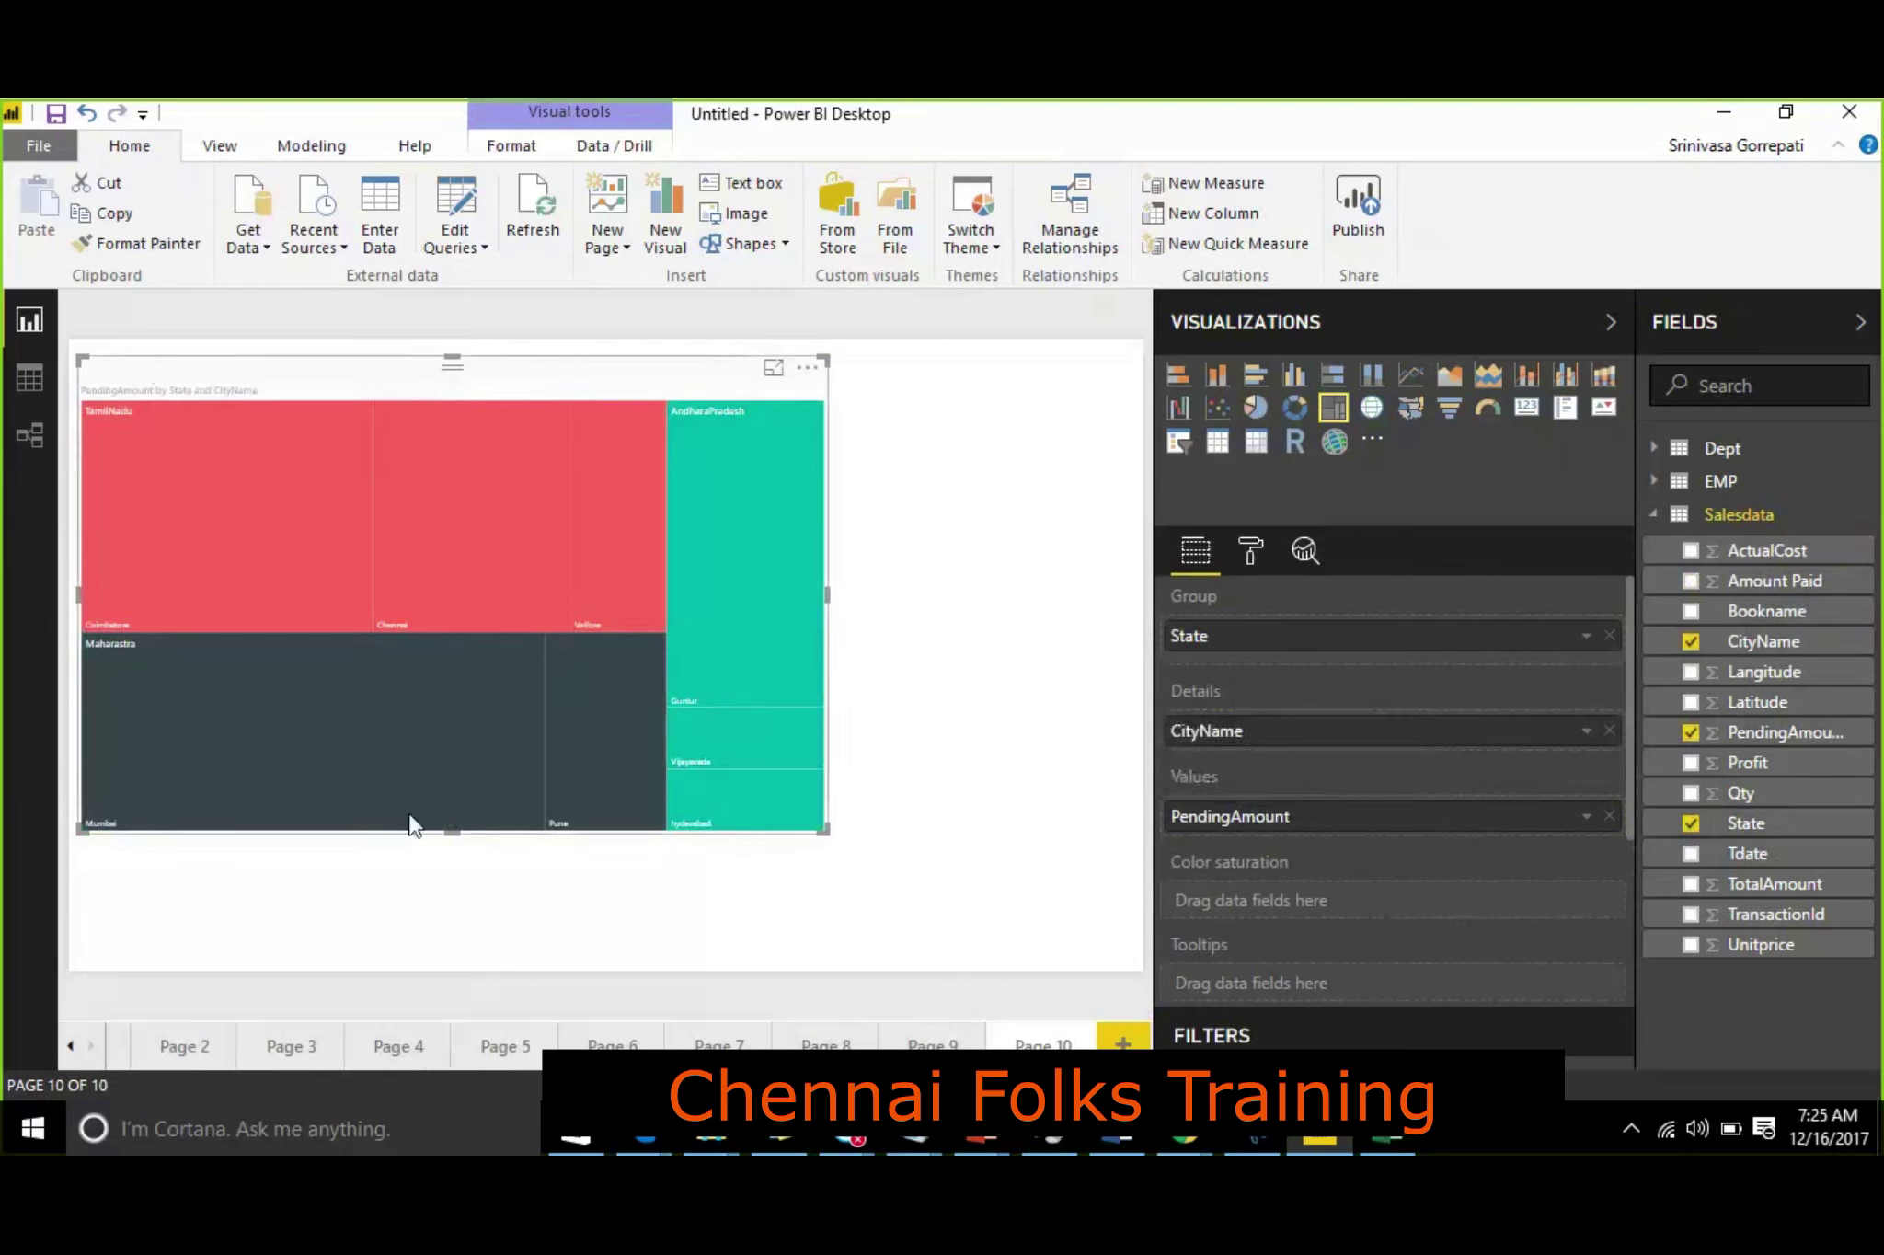
mouse_move(410, 813)
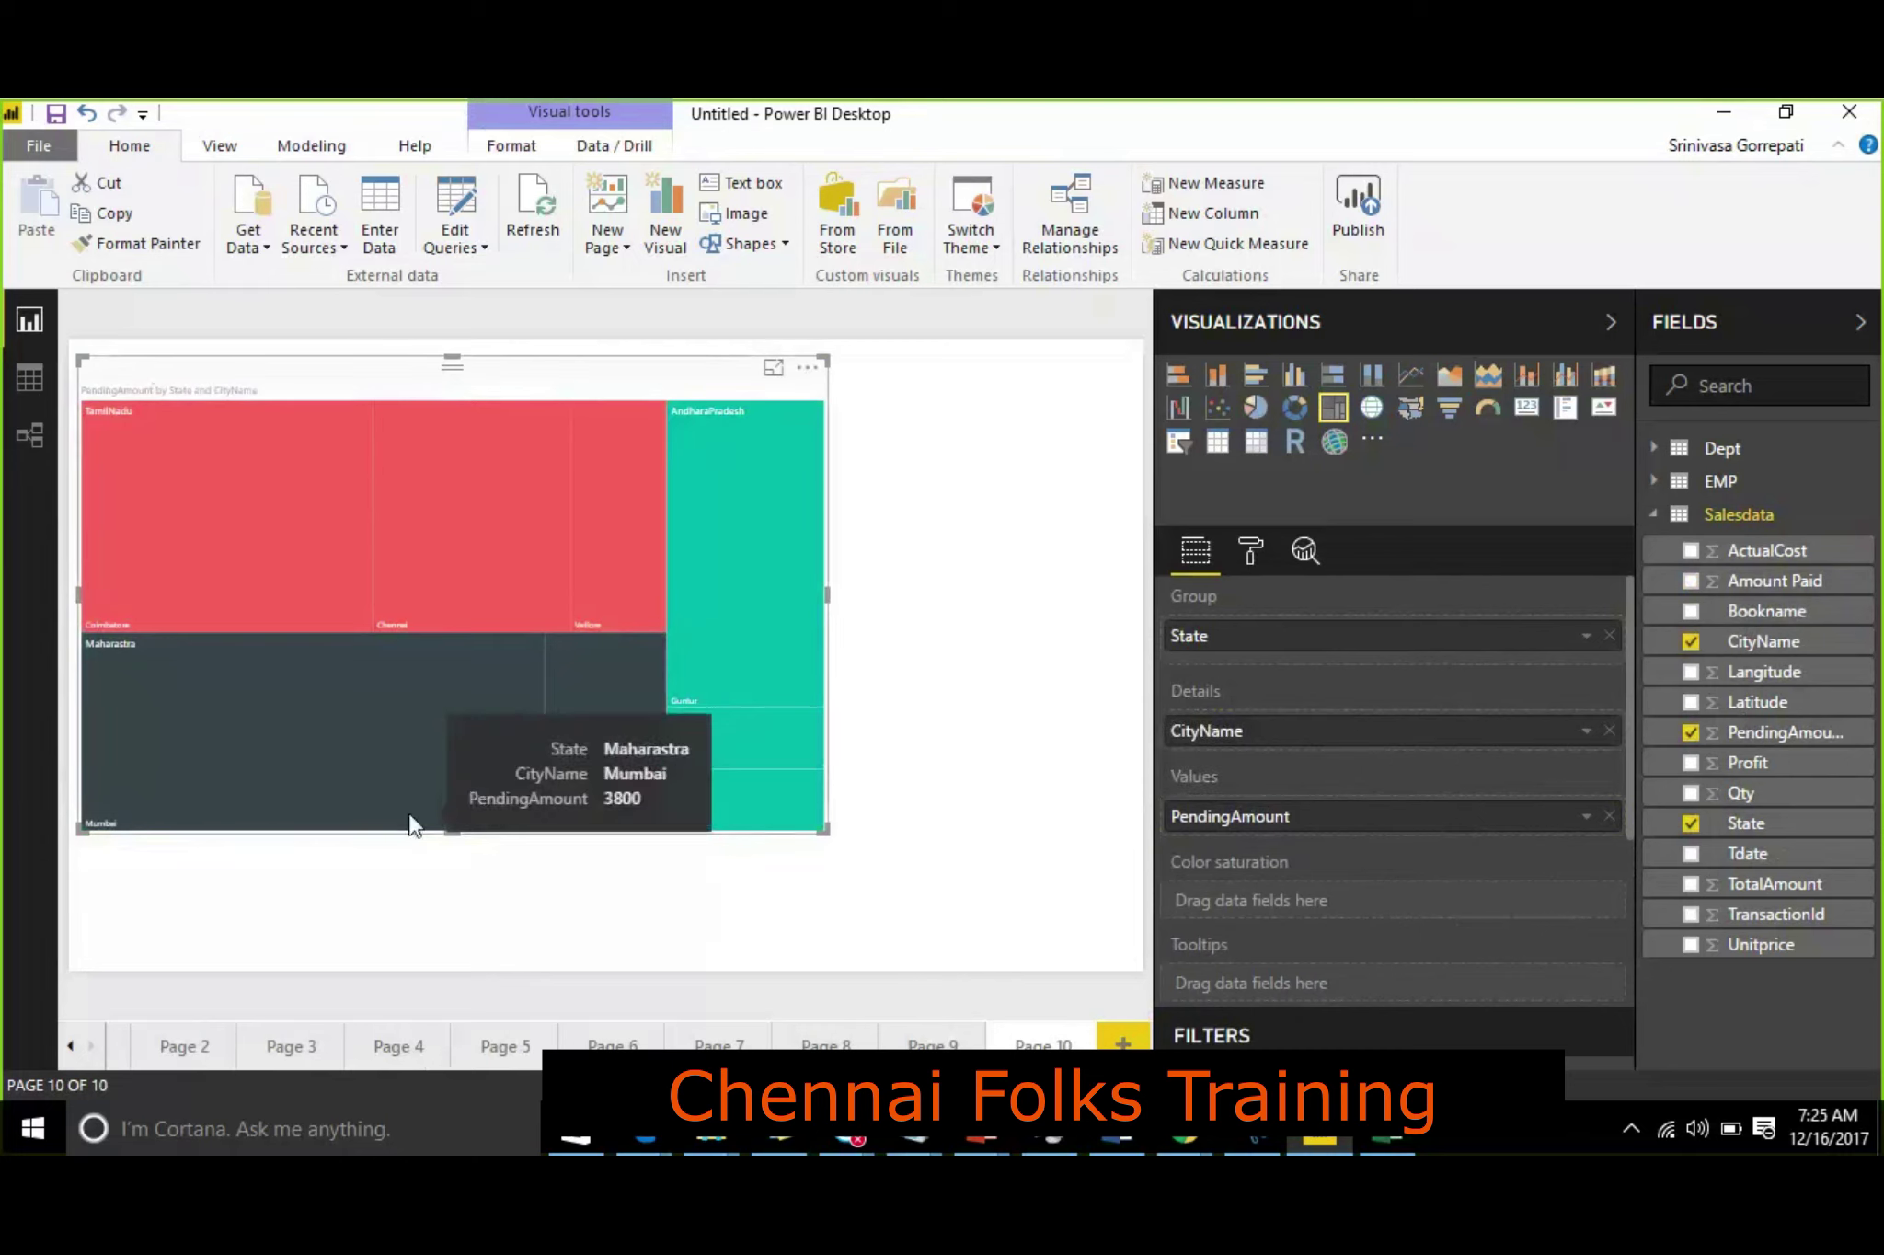
Step: Try Amount Paid as an extra tooltip field on the treemap and remove it again
drag(1792, 597, 1393, 992)
mouse_move(388, 494)
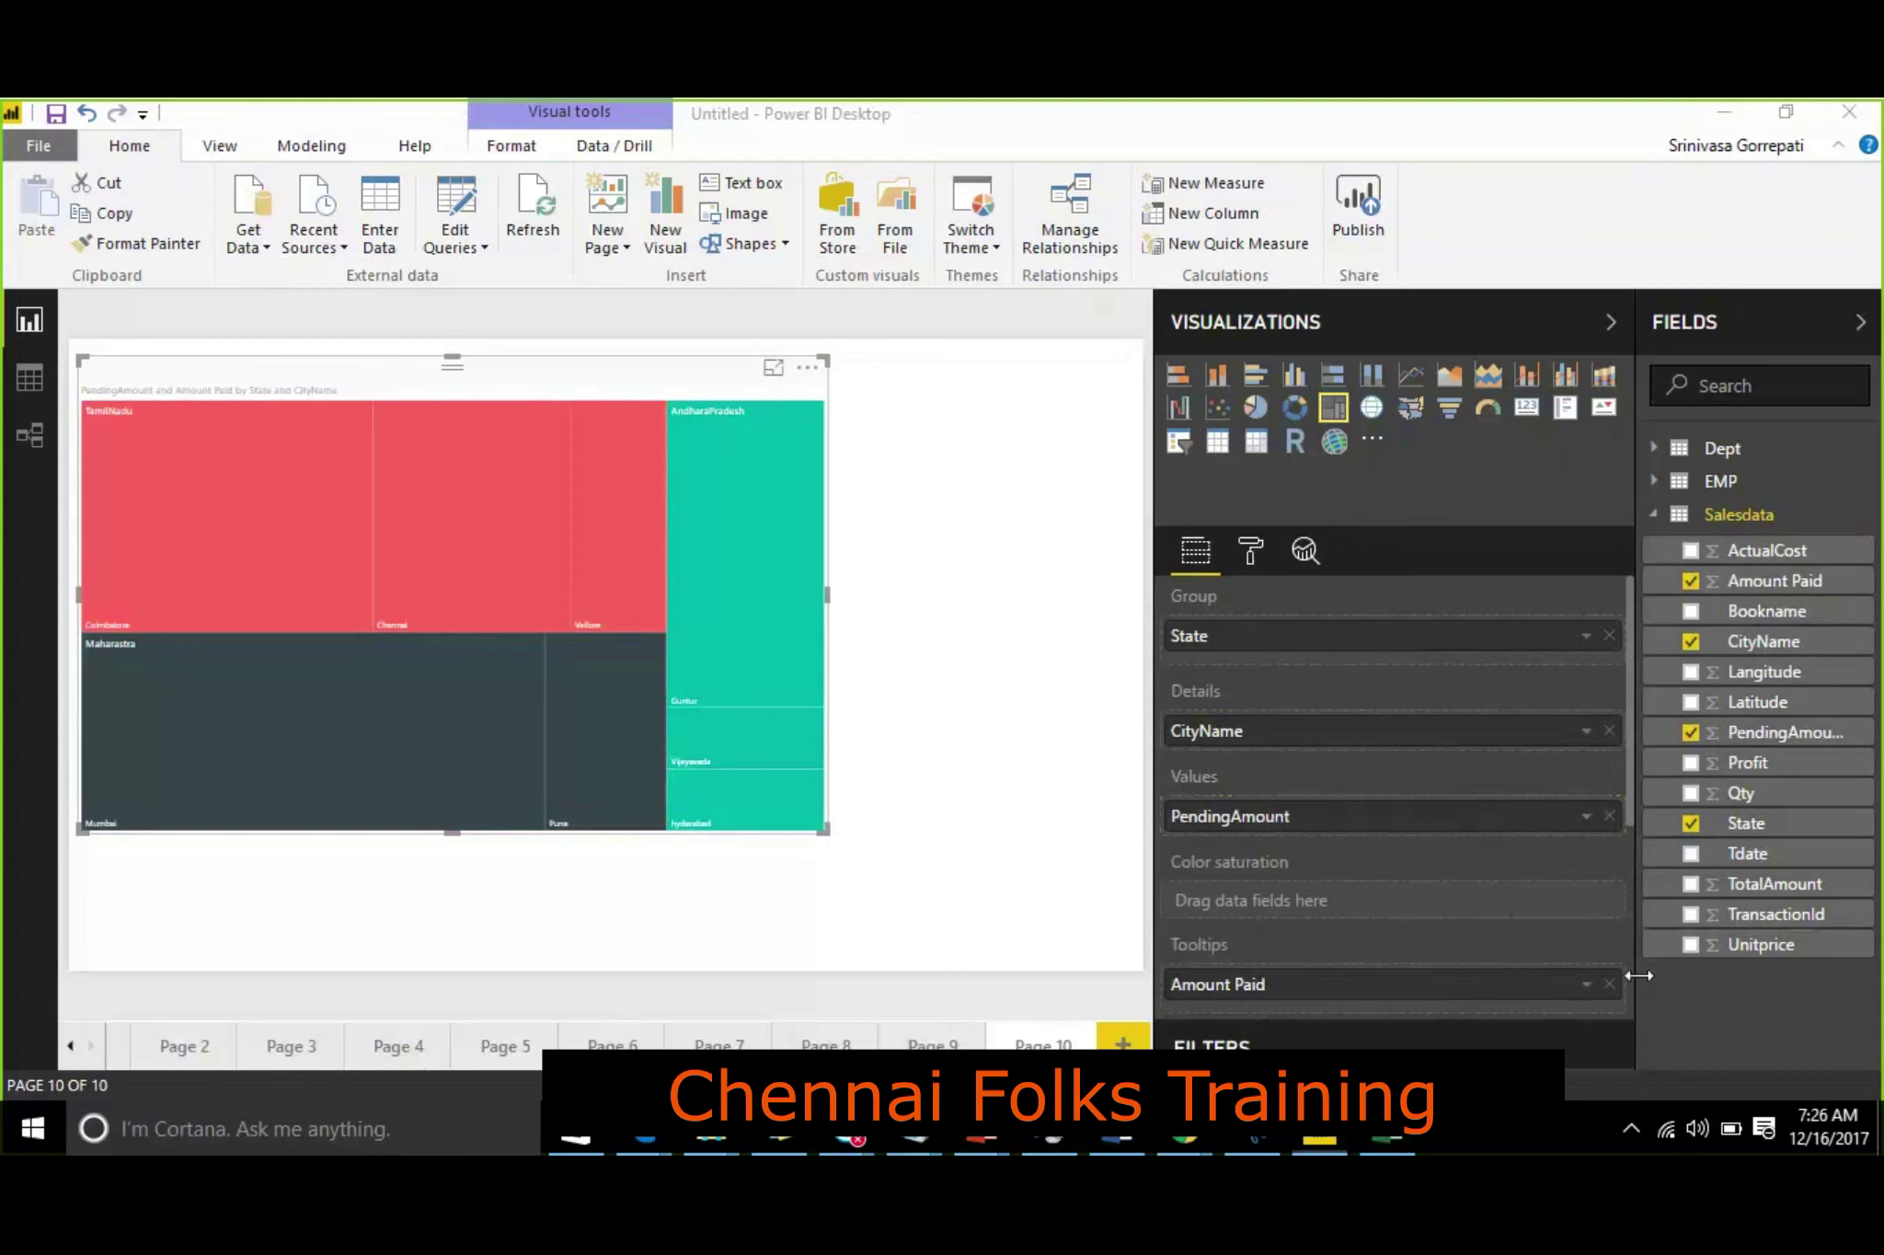
click(1610, 984)
Step: Switch the treemap's values back to Amount Paid and remove CityName from Details
drag(1783, 589, 1523, 839)
drag(1703, 729, 1385, 905)
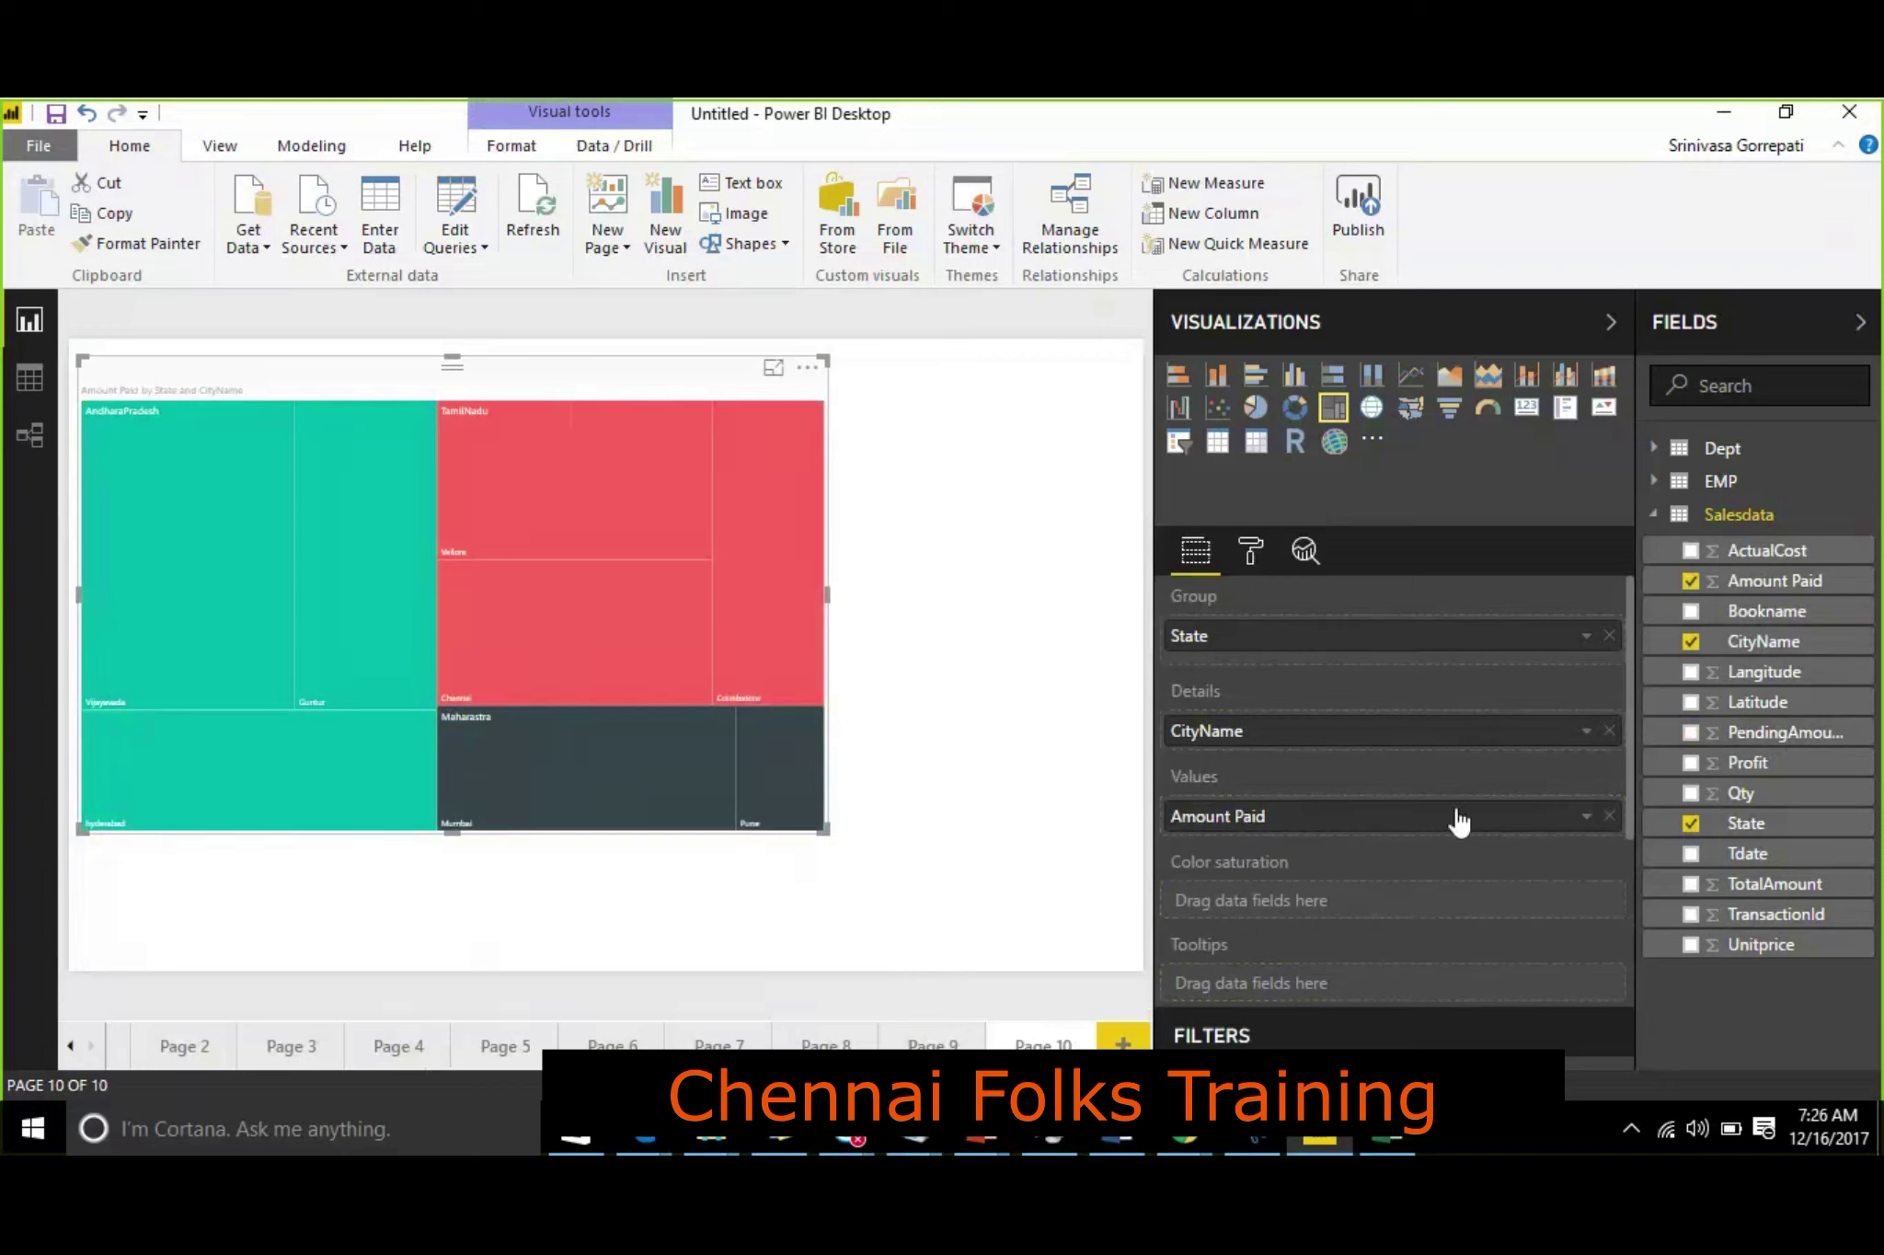
click(1608, 731)
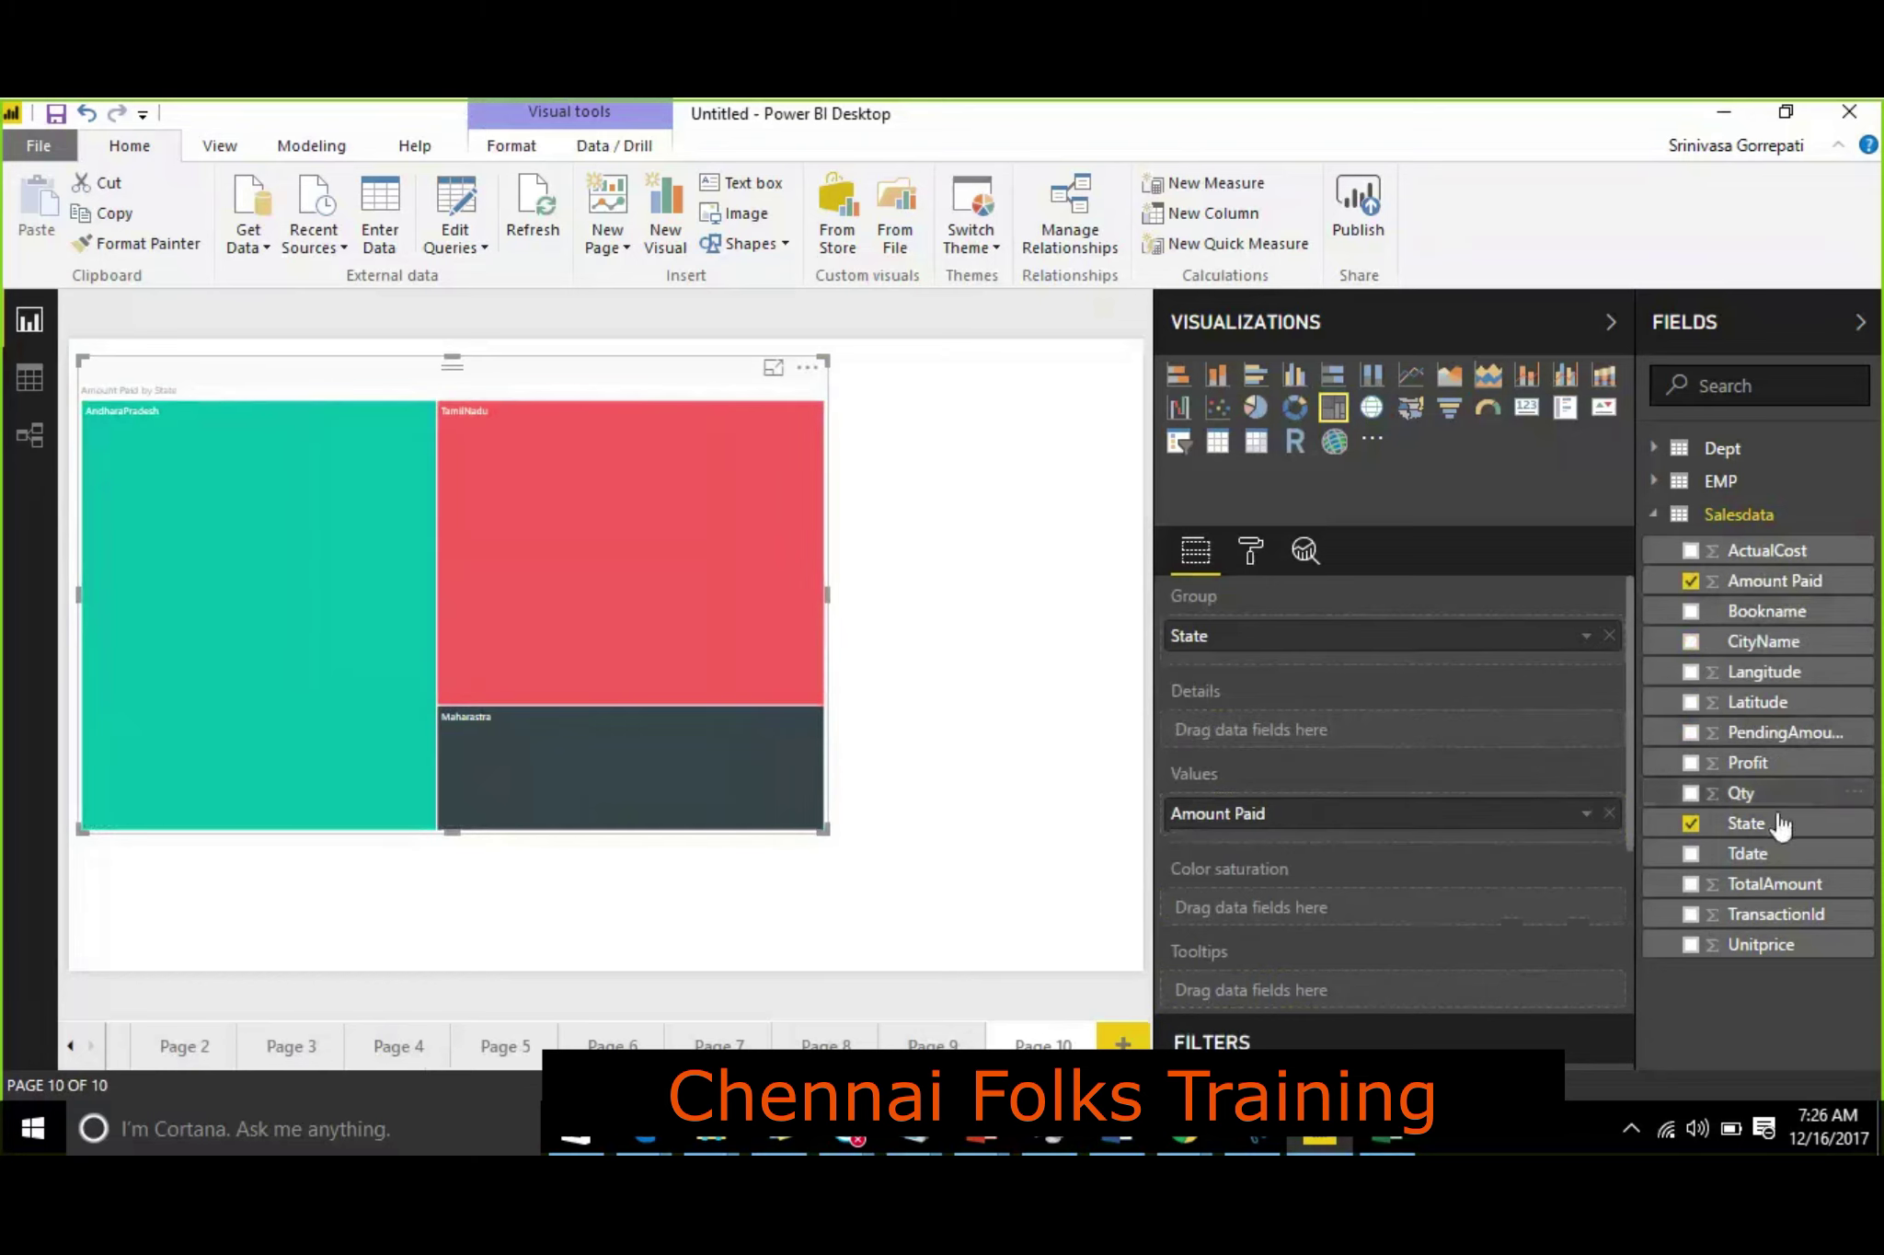
Step: Group the treemap by CityName instead of State and use PendingAmount for its color saturation
drag(1729, 641, 1594, 659)
click(1609, 636)
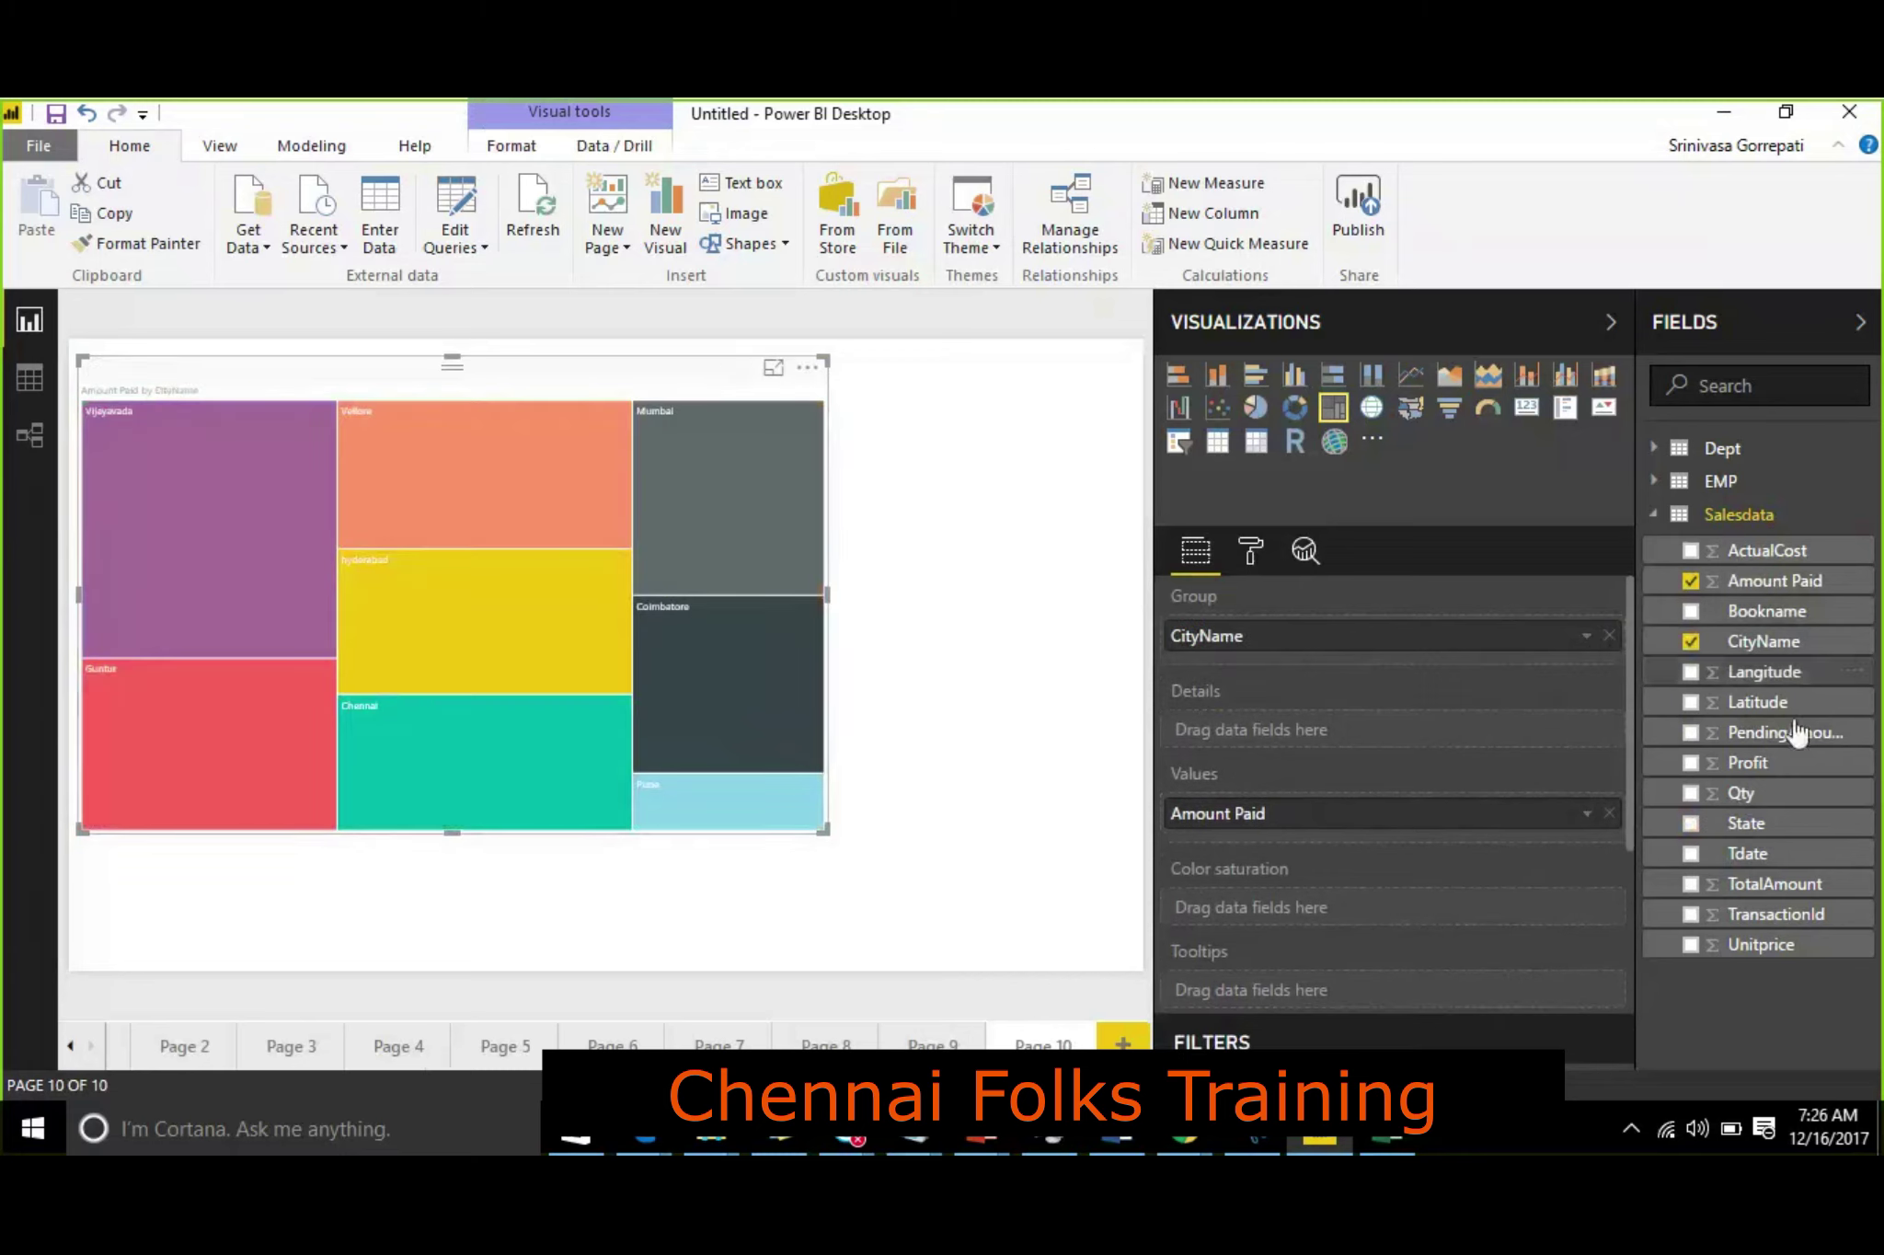
drag(1791, 743, 1440, 920)
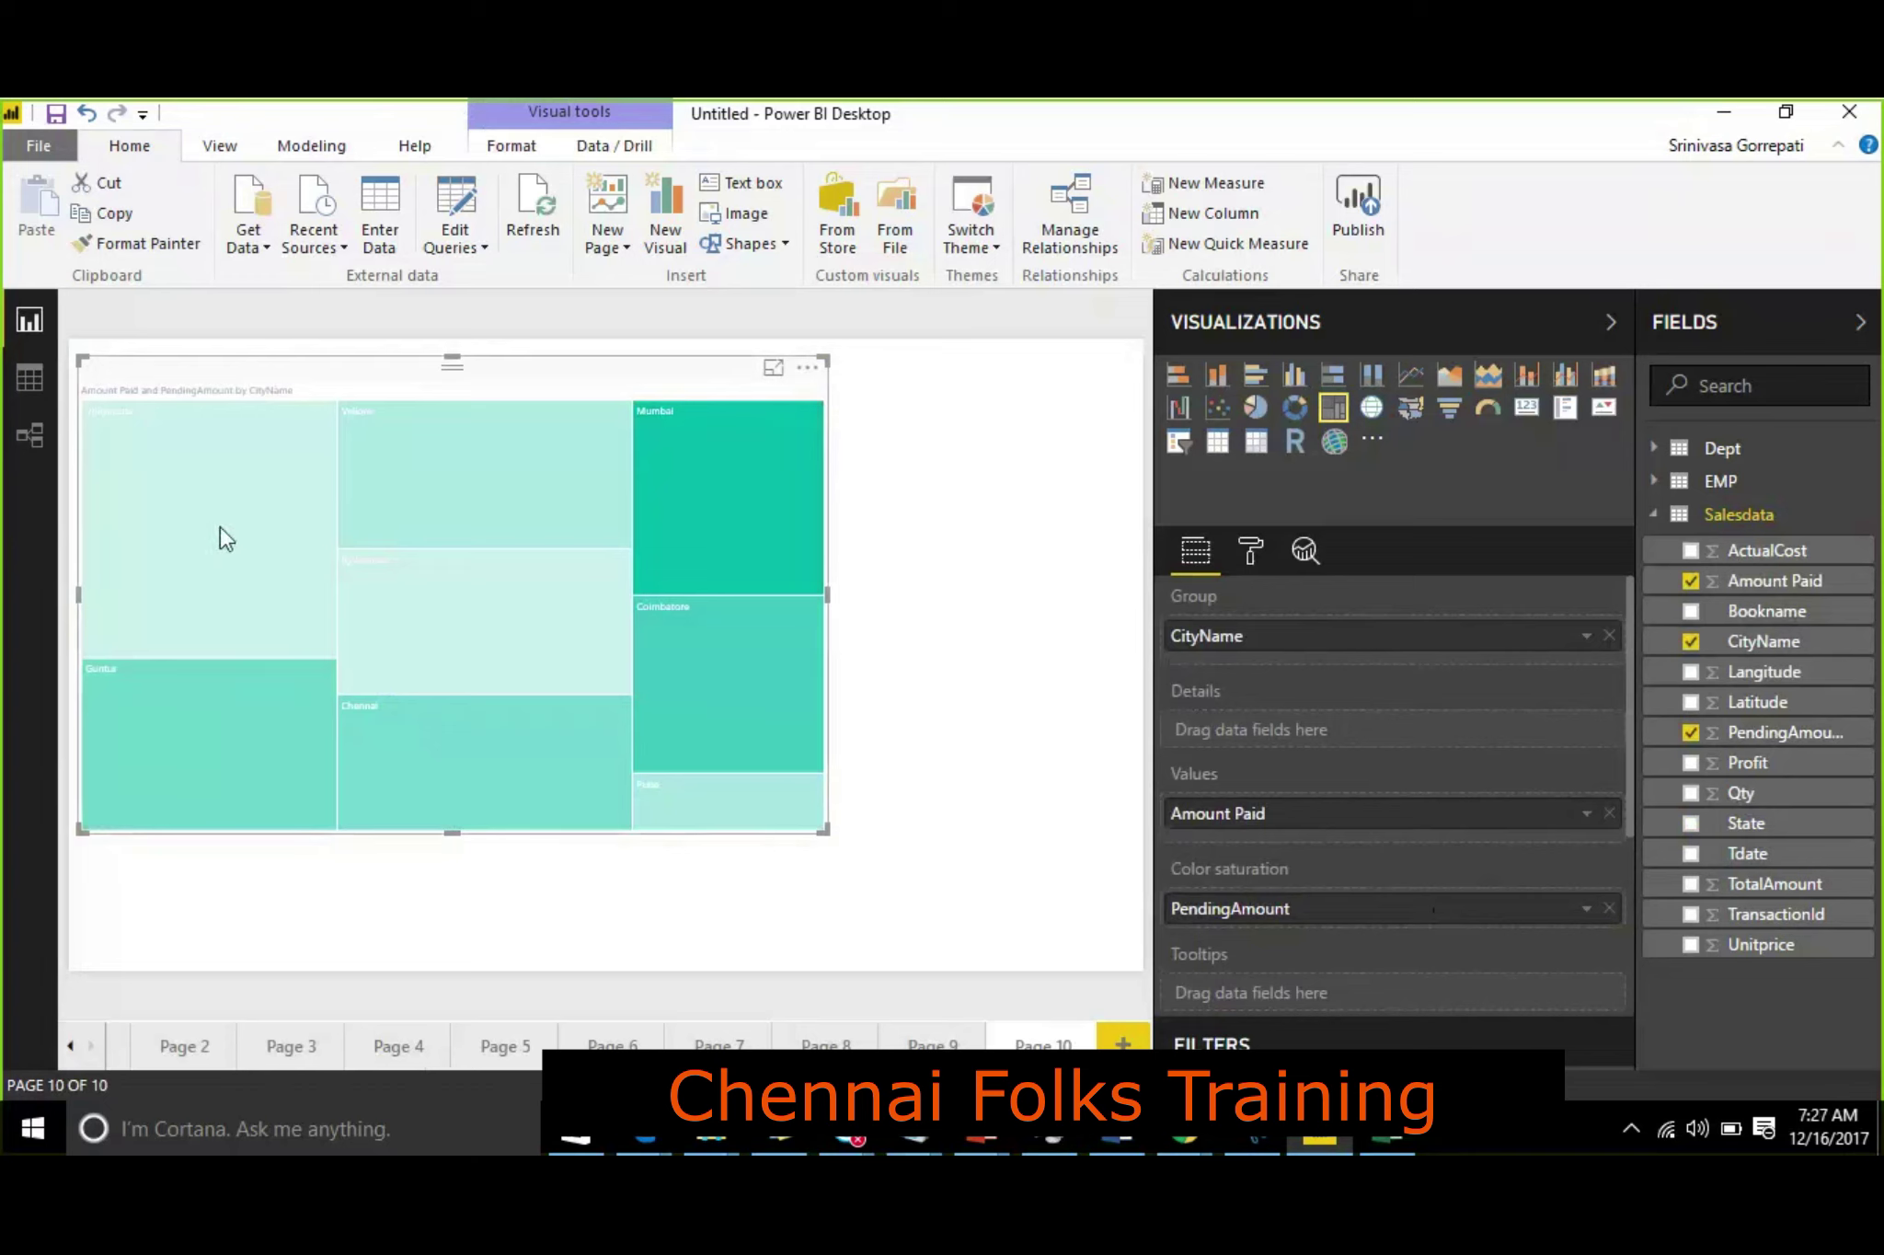
mouse_move(641, 509)
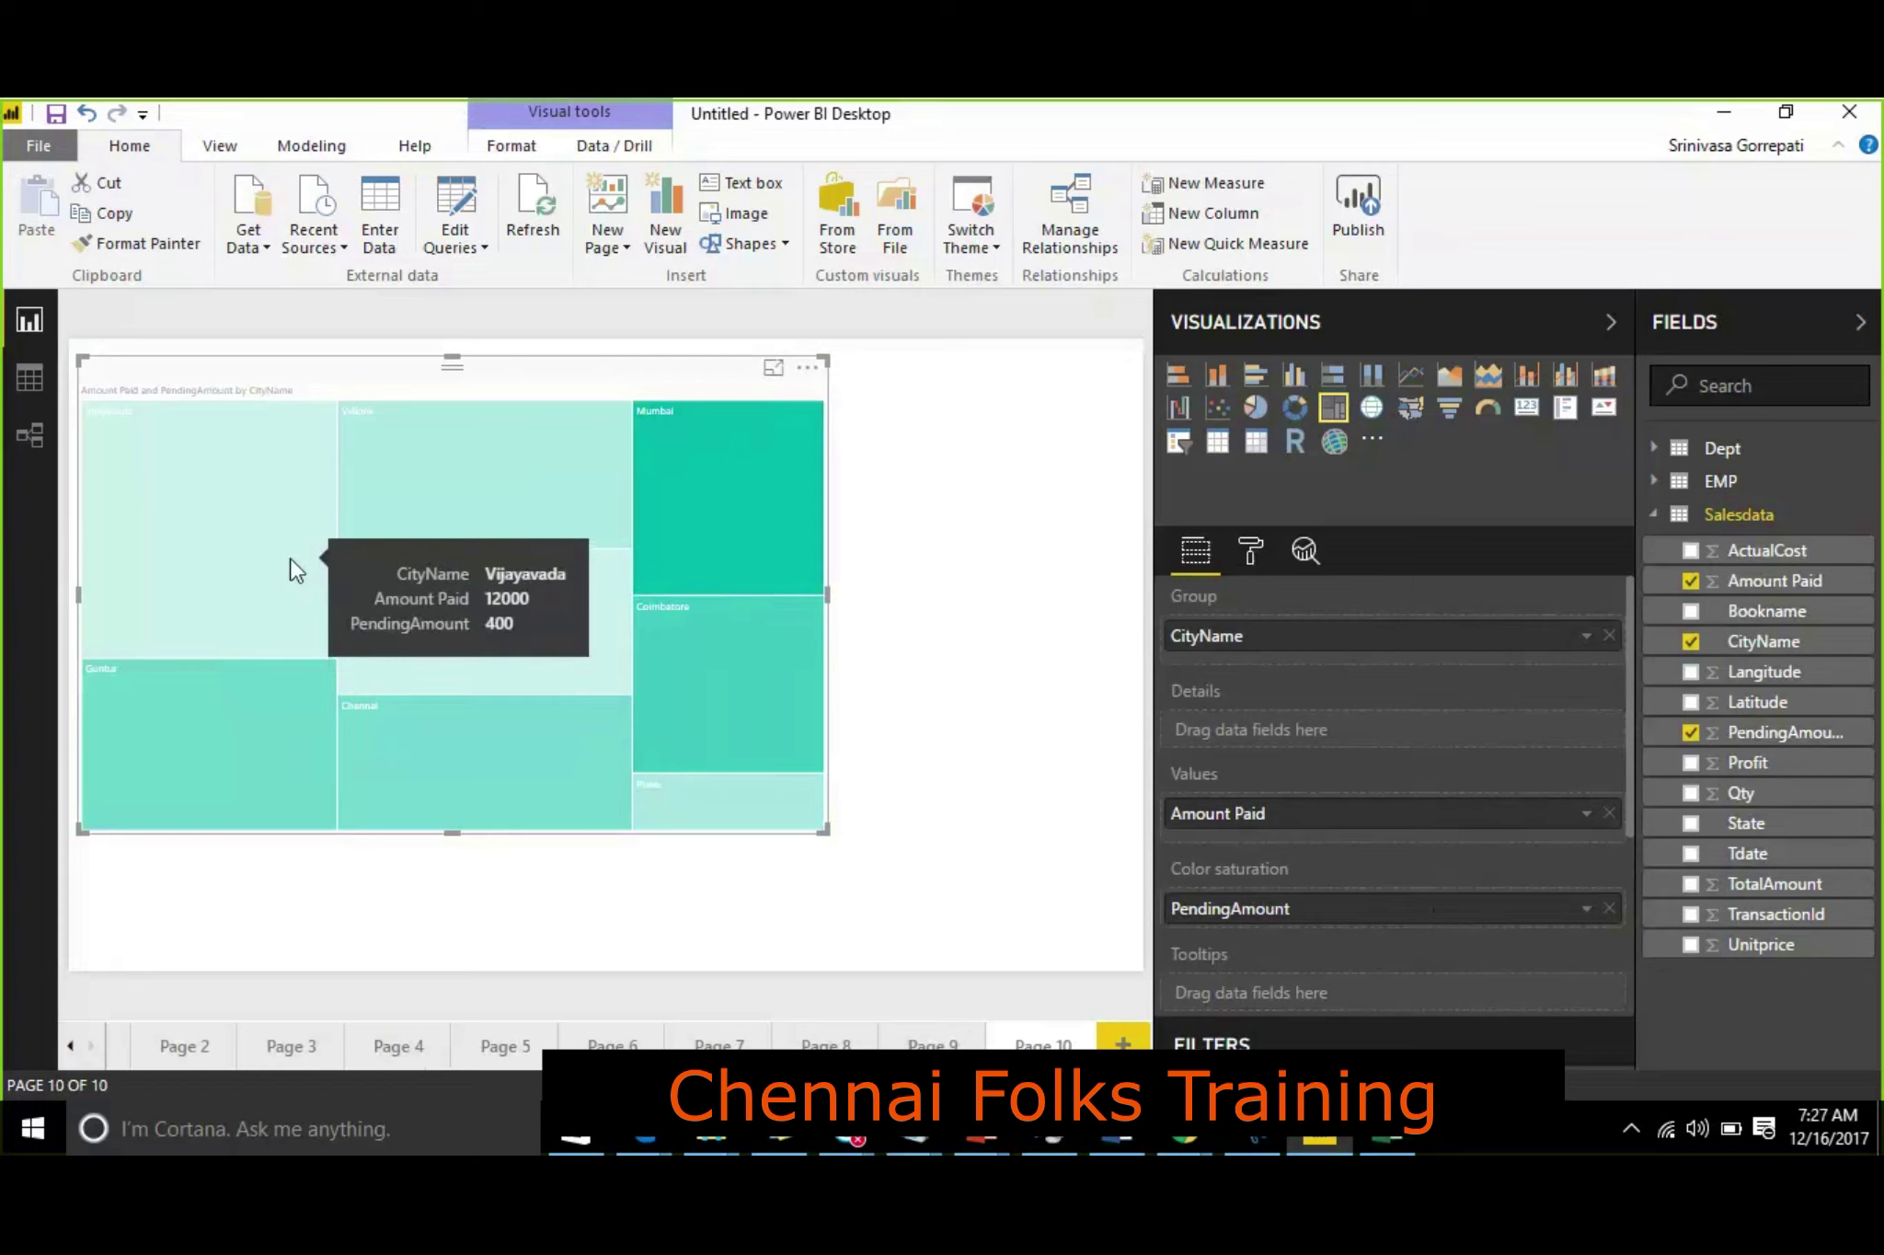
Step: Convert the treemap to a clustered column chart and view the Mumbai column's tooltip
click(1303, 383)
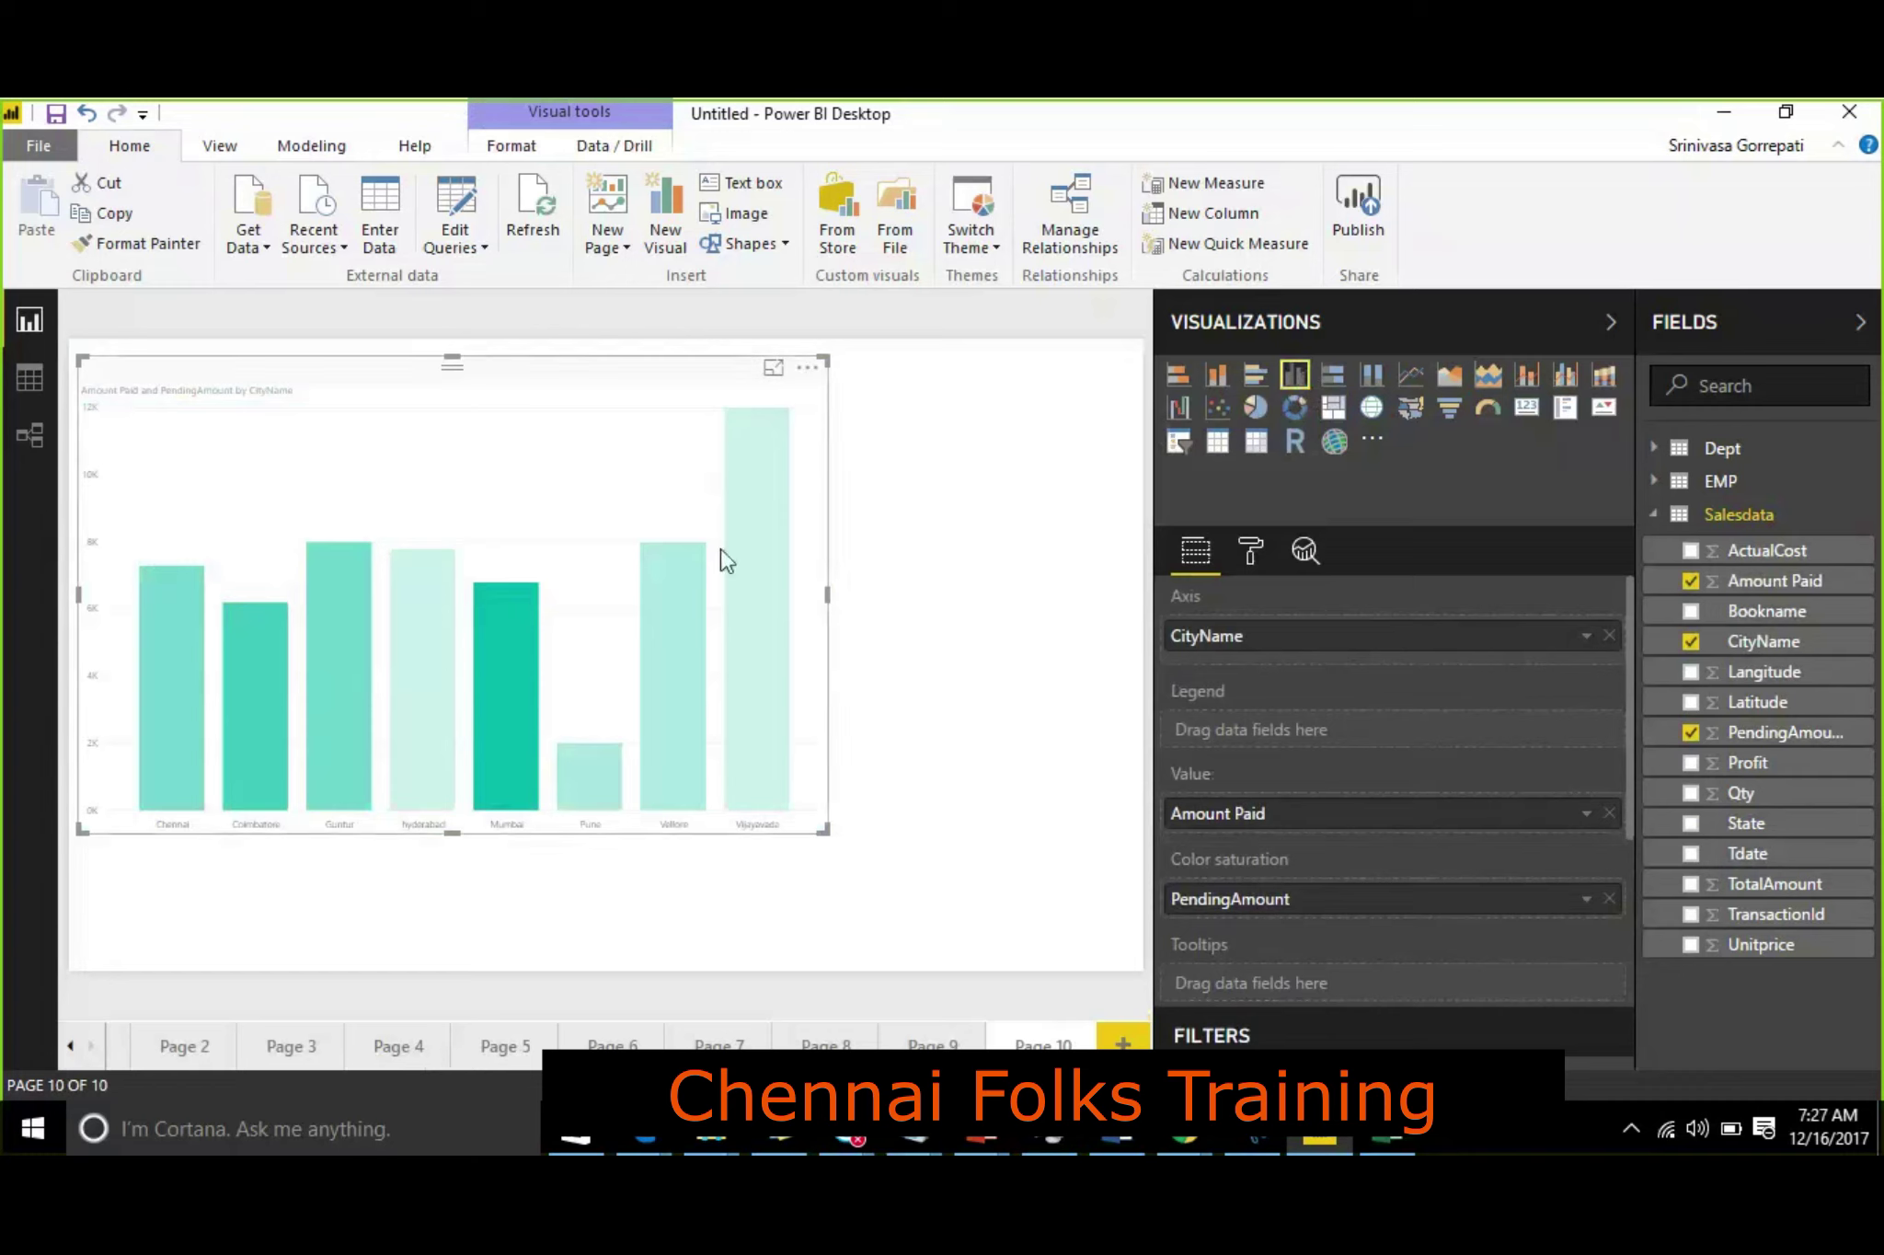
mouse_move(521, 649)
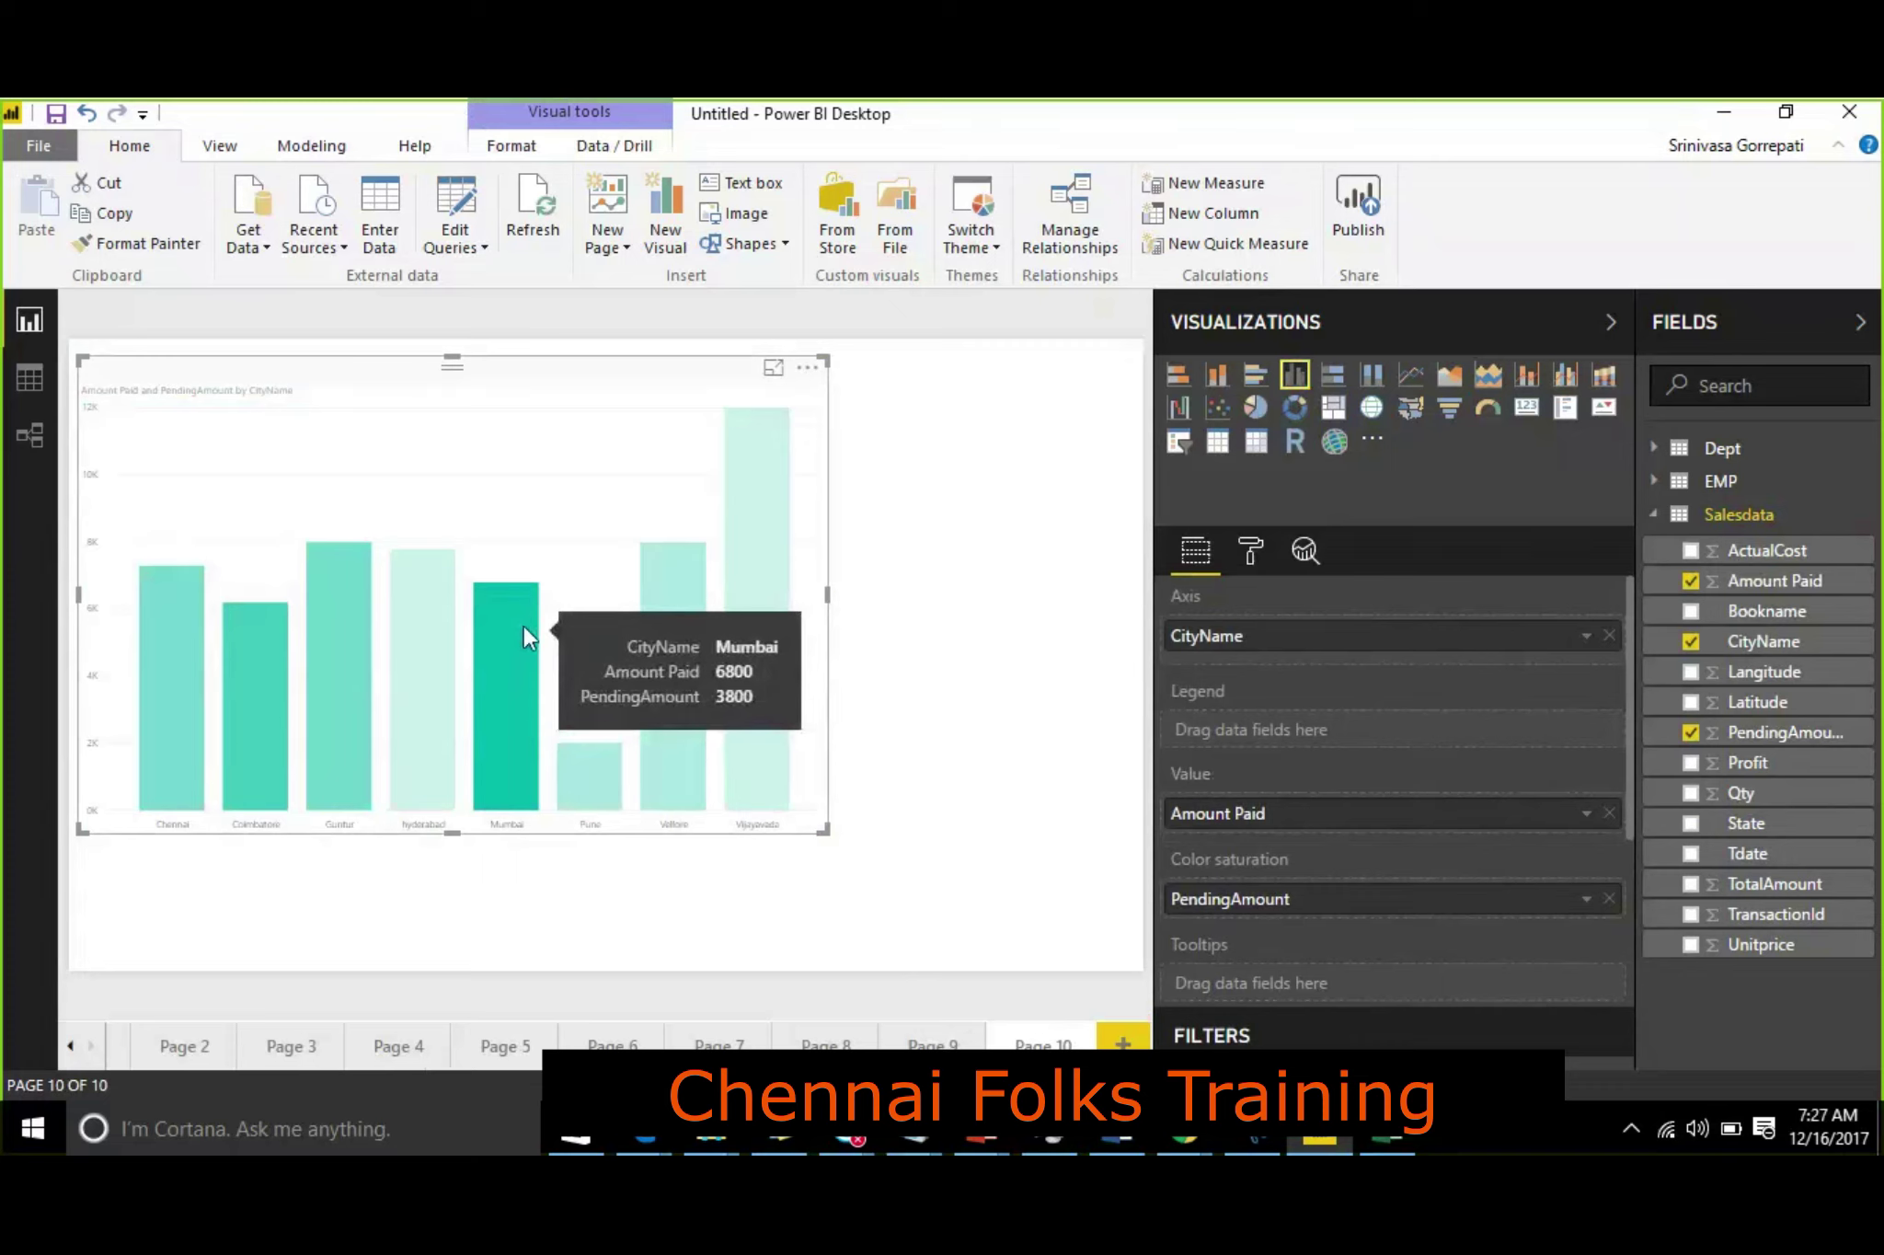
Step: Check the column tooltips and convert the clustered column chart back to a treemap
mouse_move(402, 630)
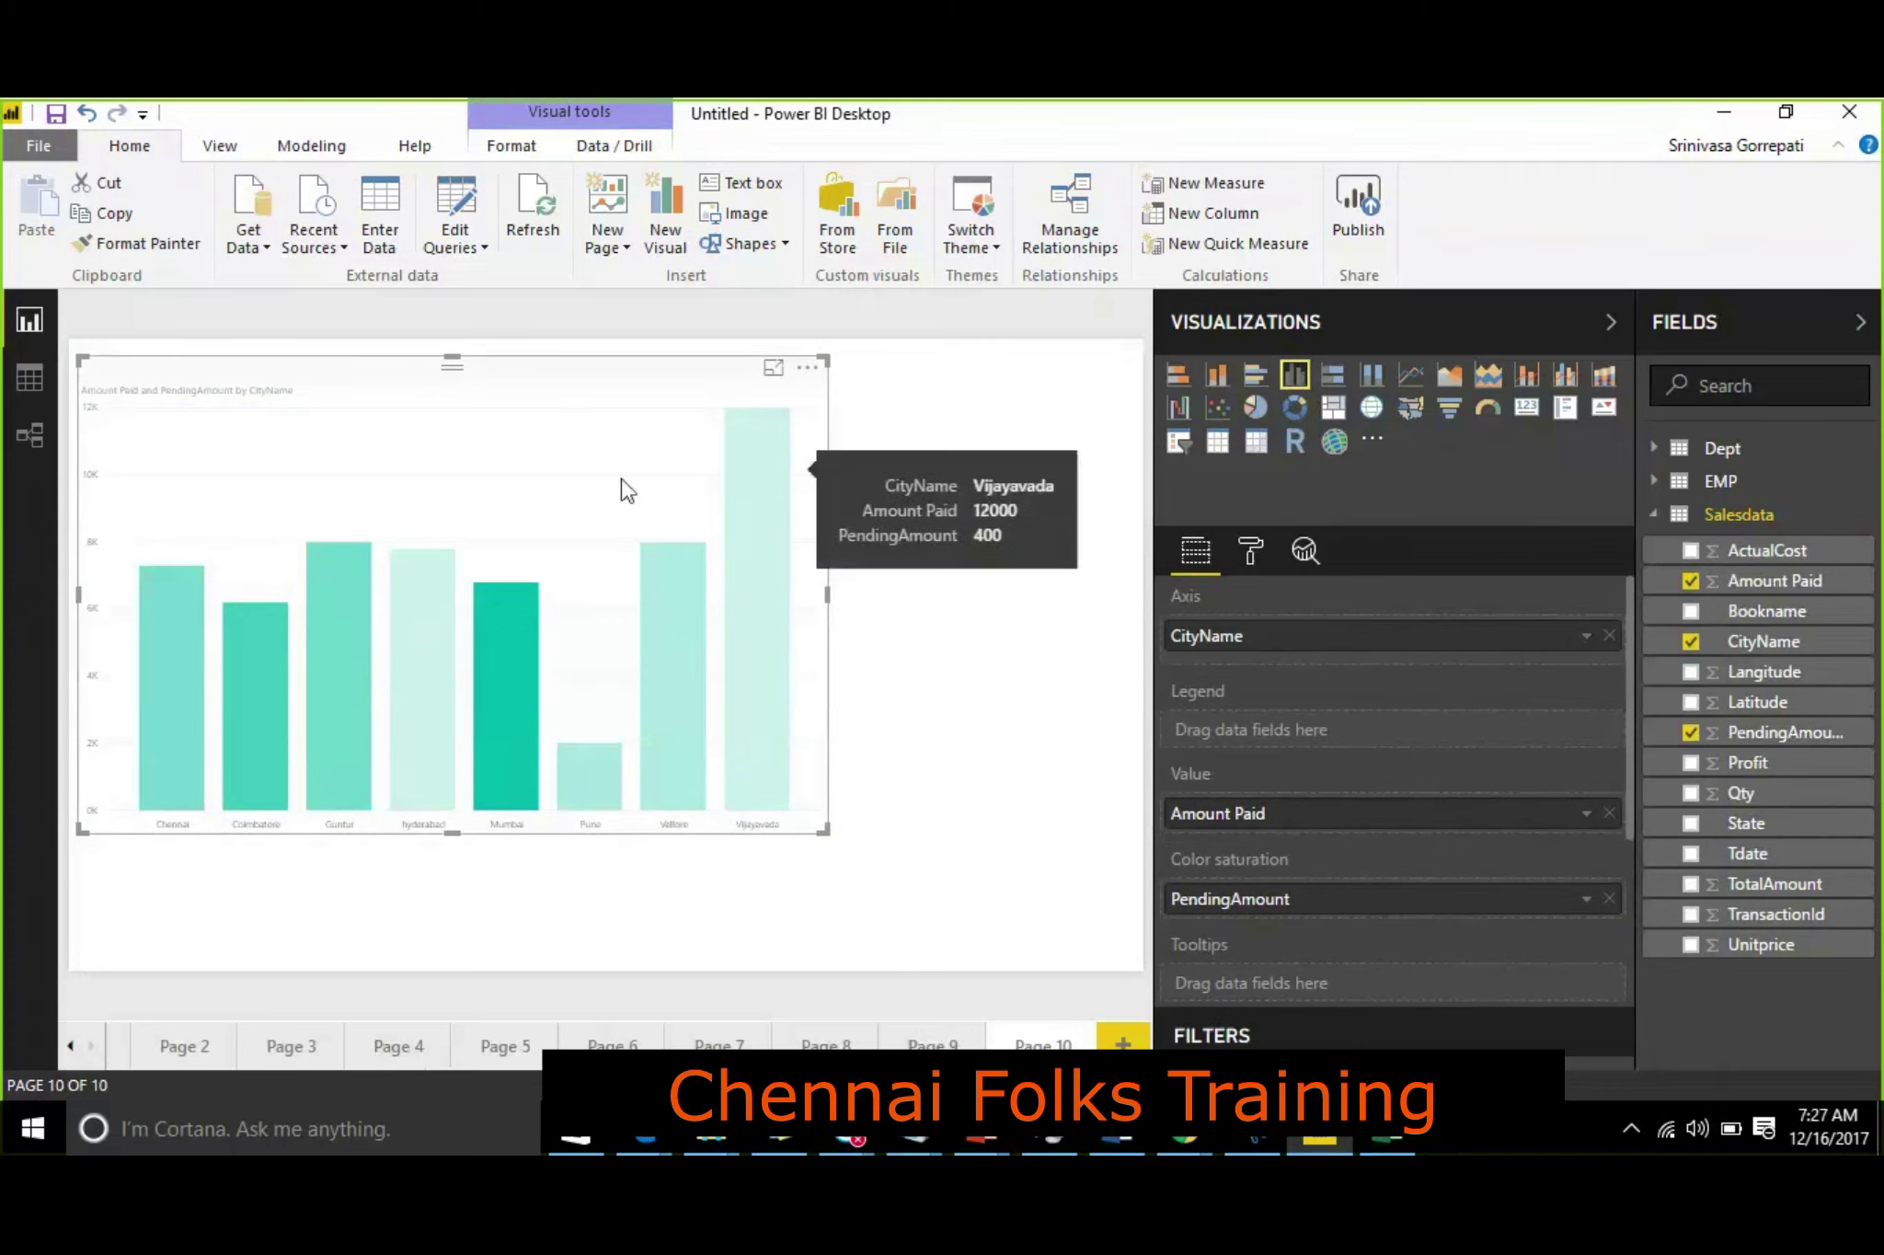
click(1333, 408)
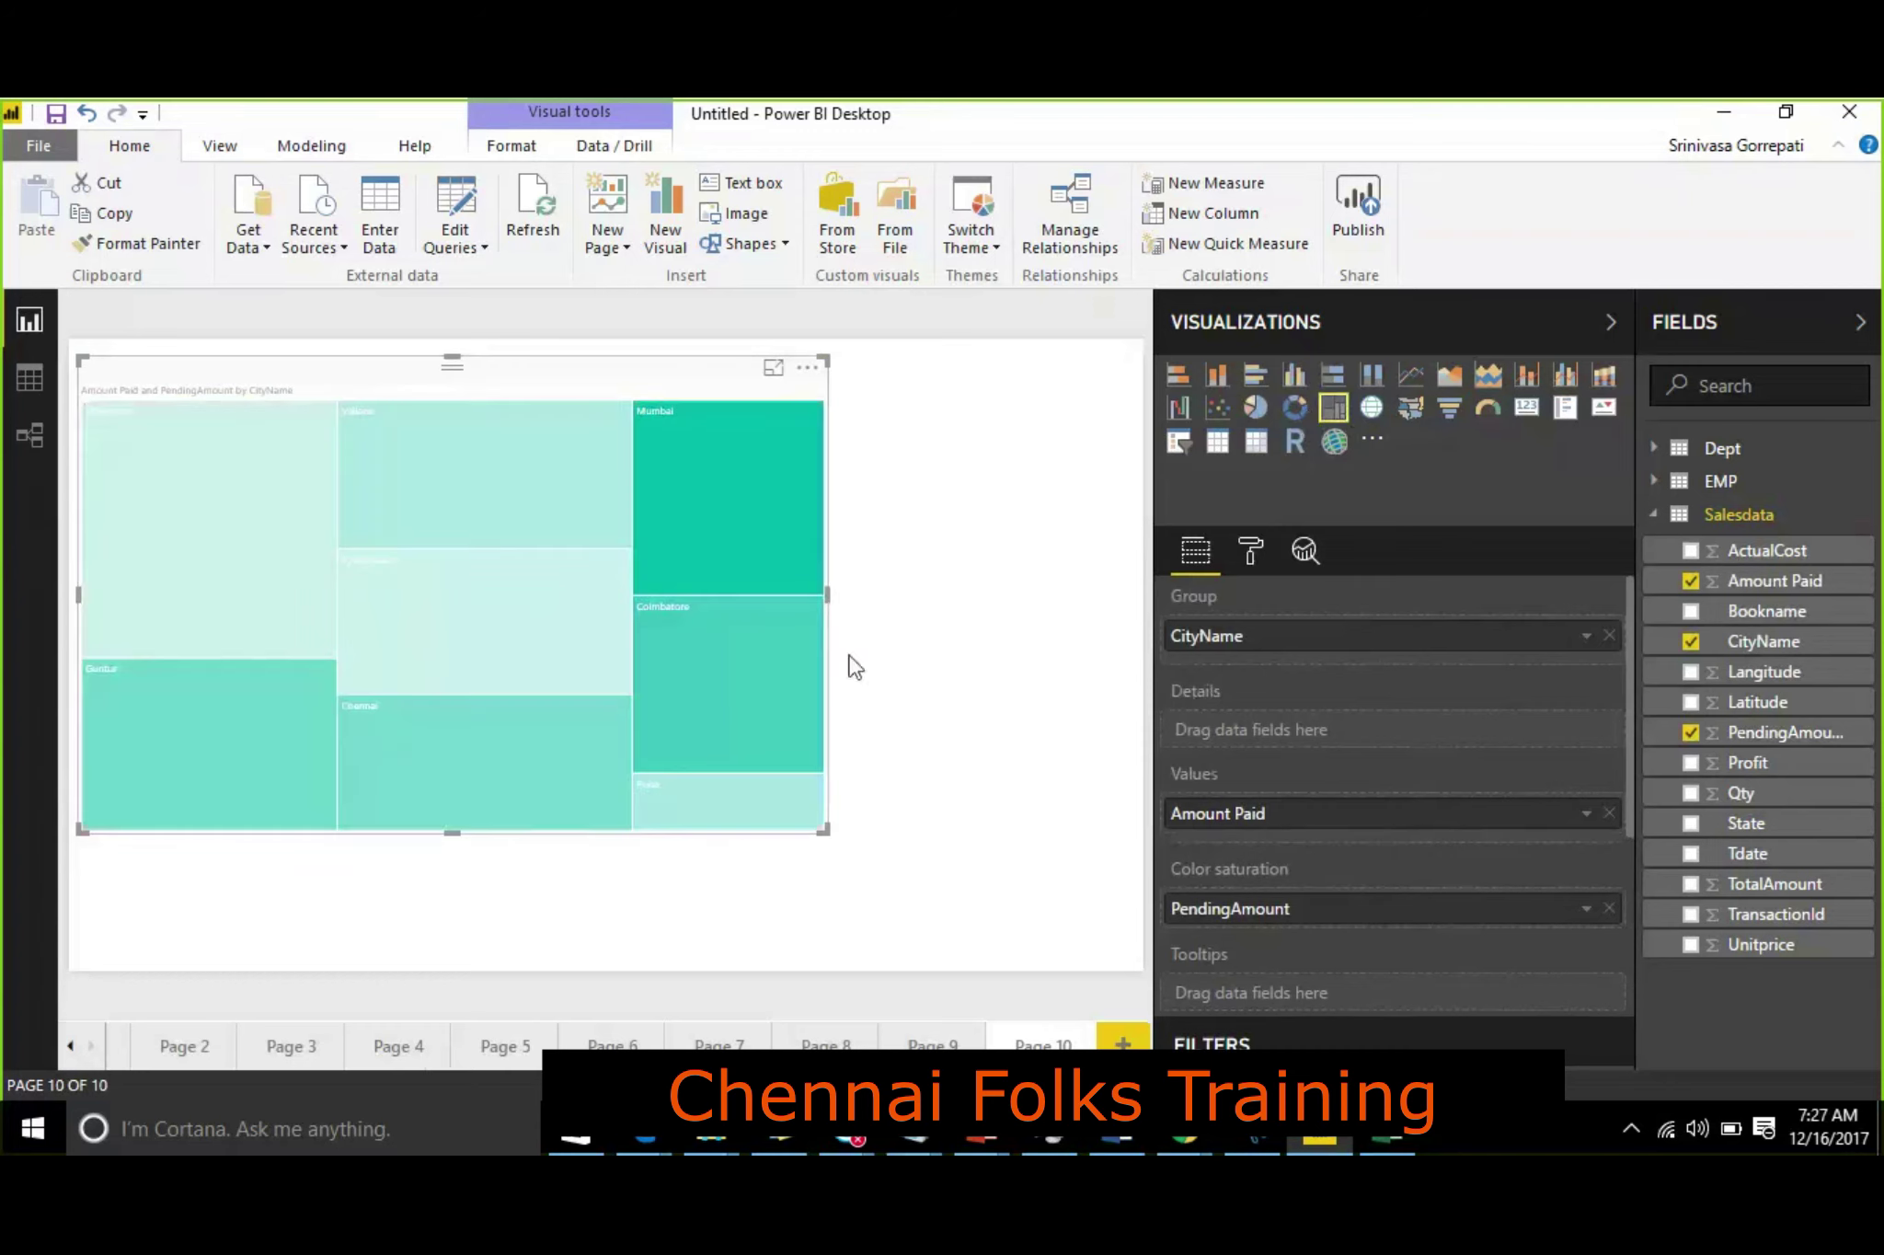
scroll(1308, 730, down, 3)
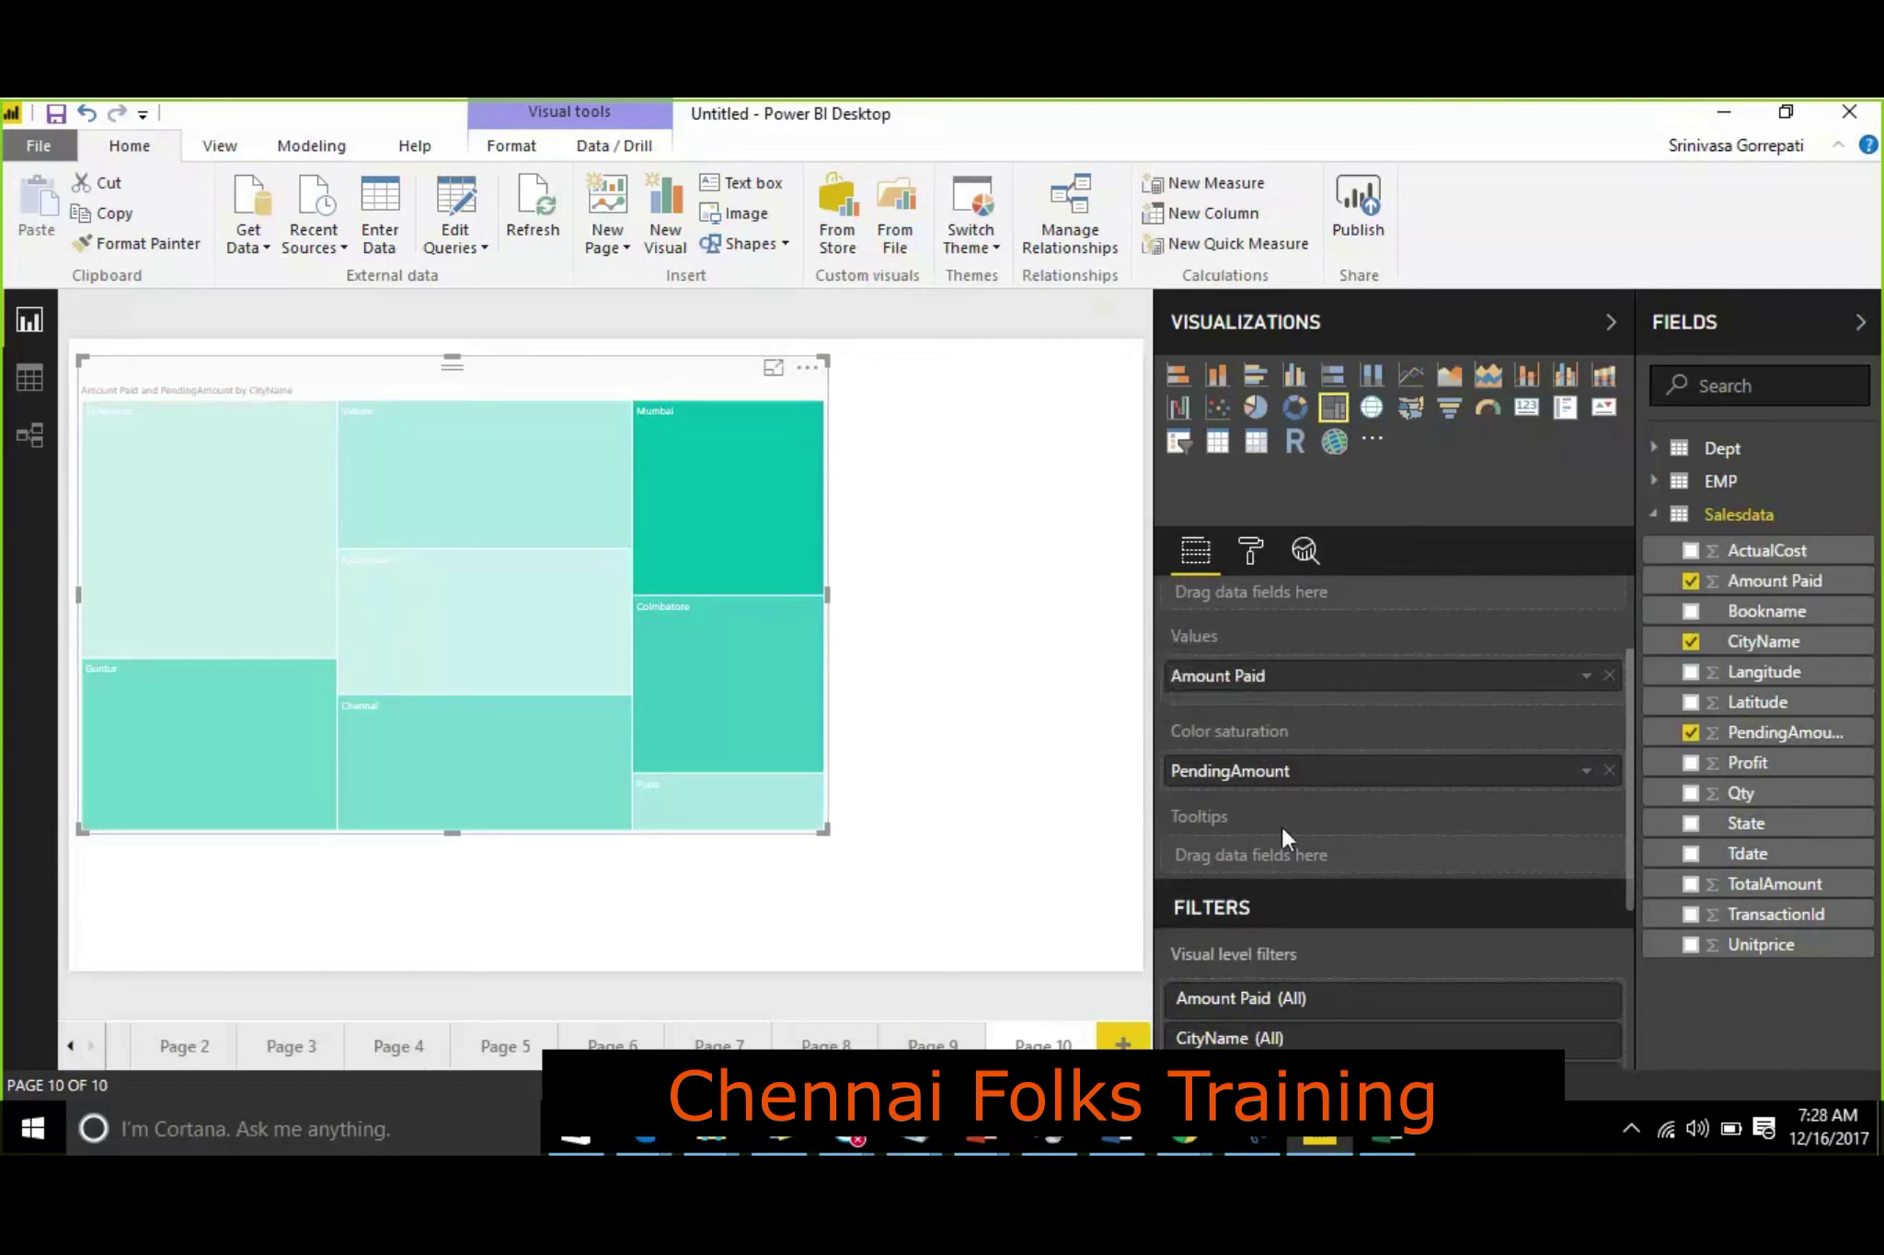
scroll(1281, 824, up, 3)
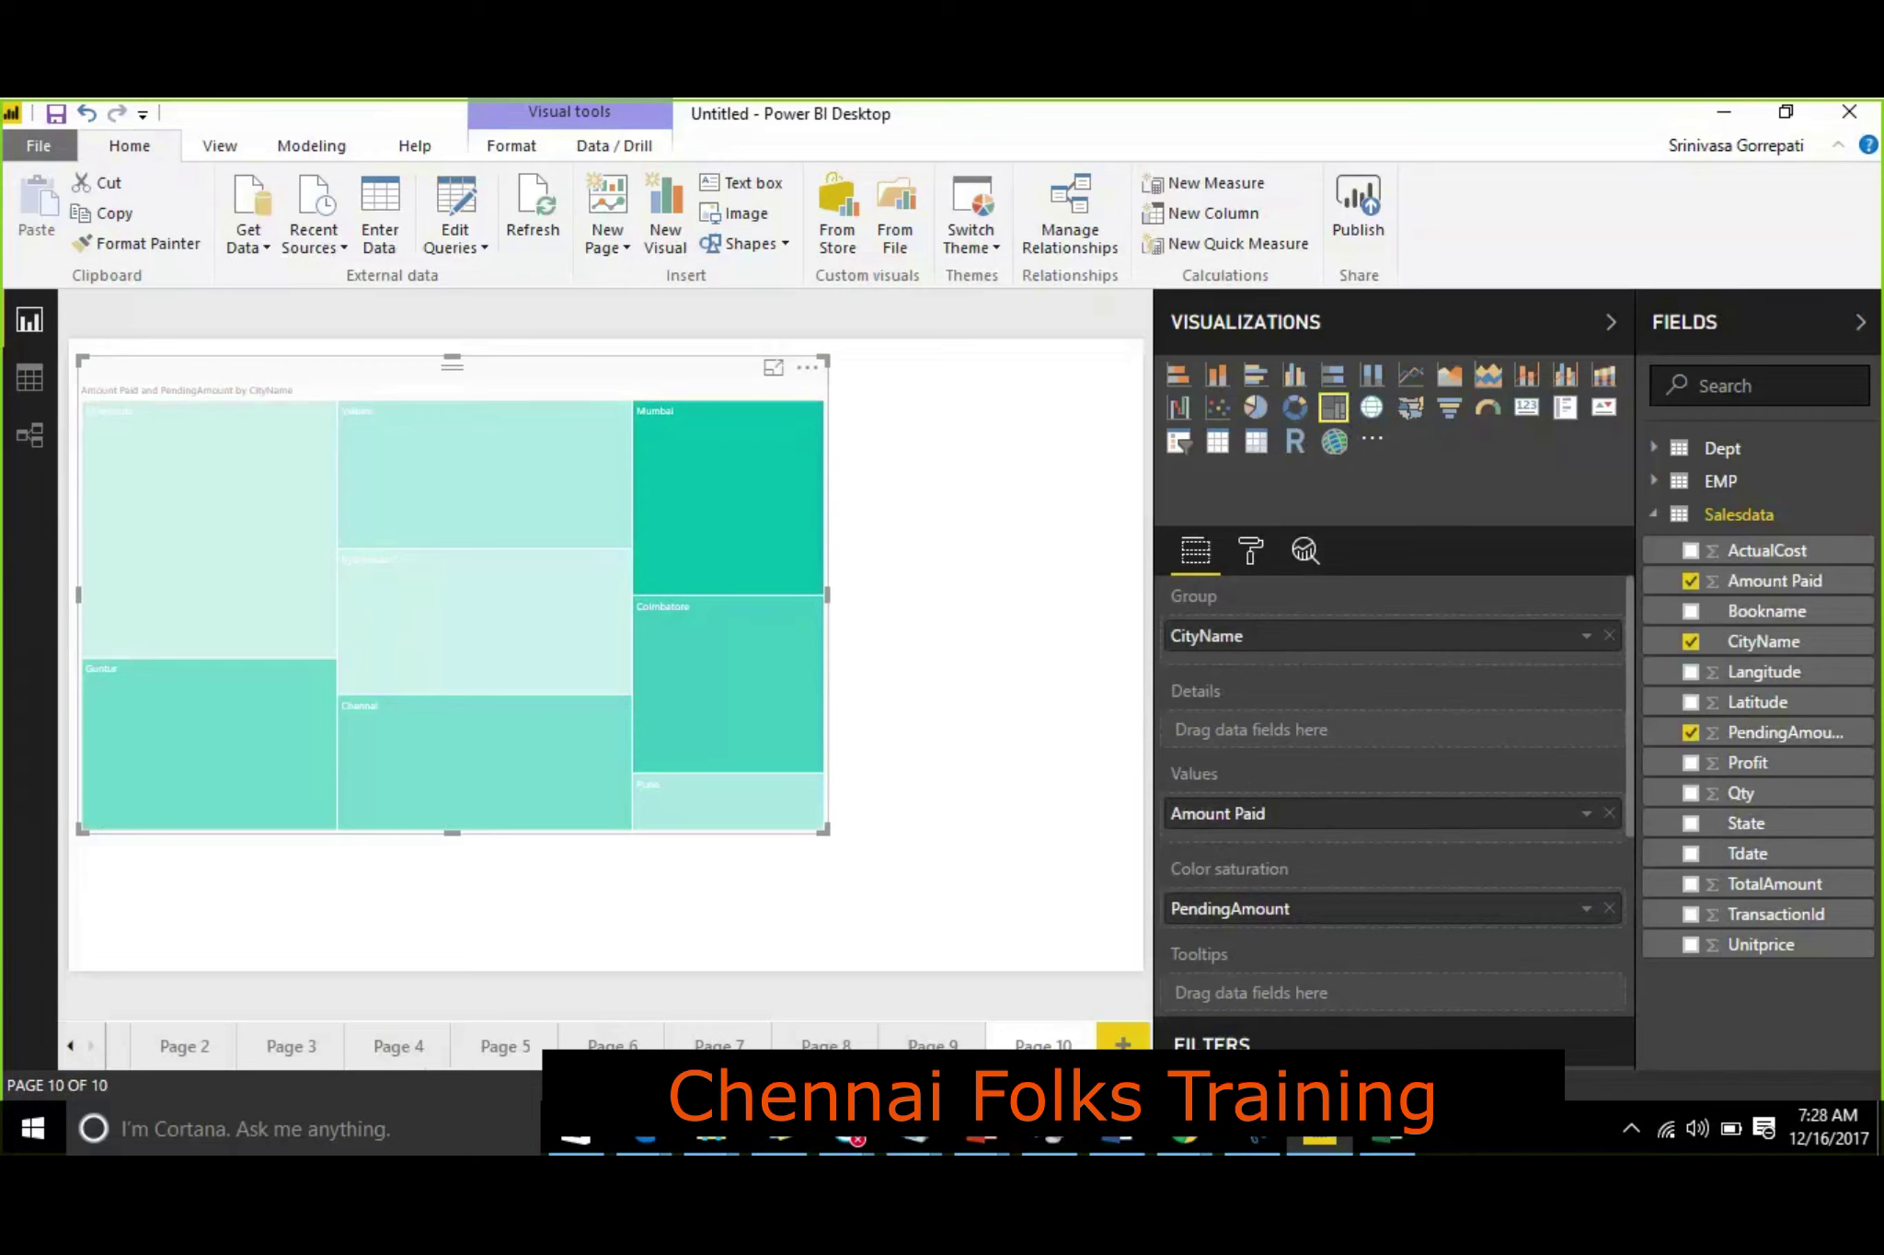
Step: Switch to Notepad to review the notes on dimension and measure combinations, and return to the Power BI report
click(1058, 1140)
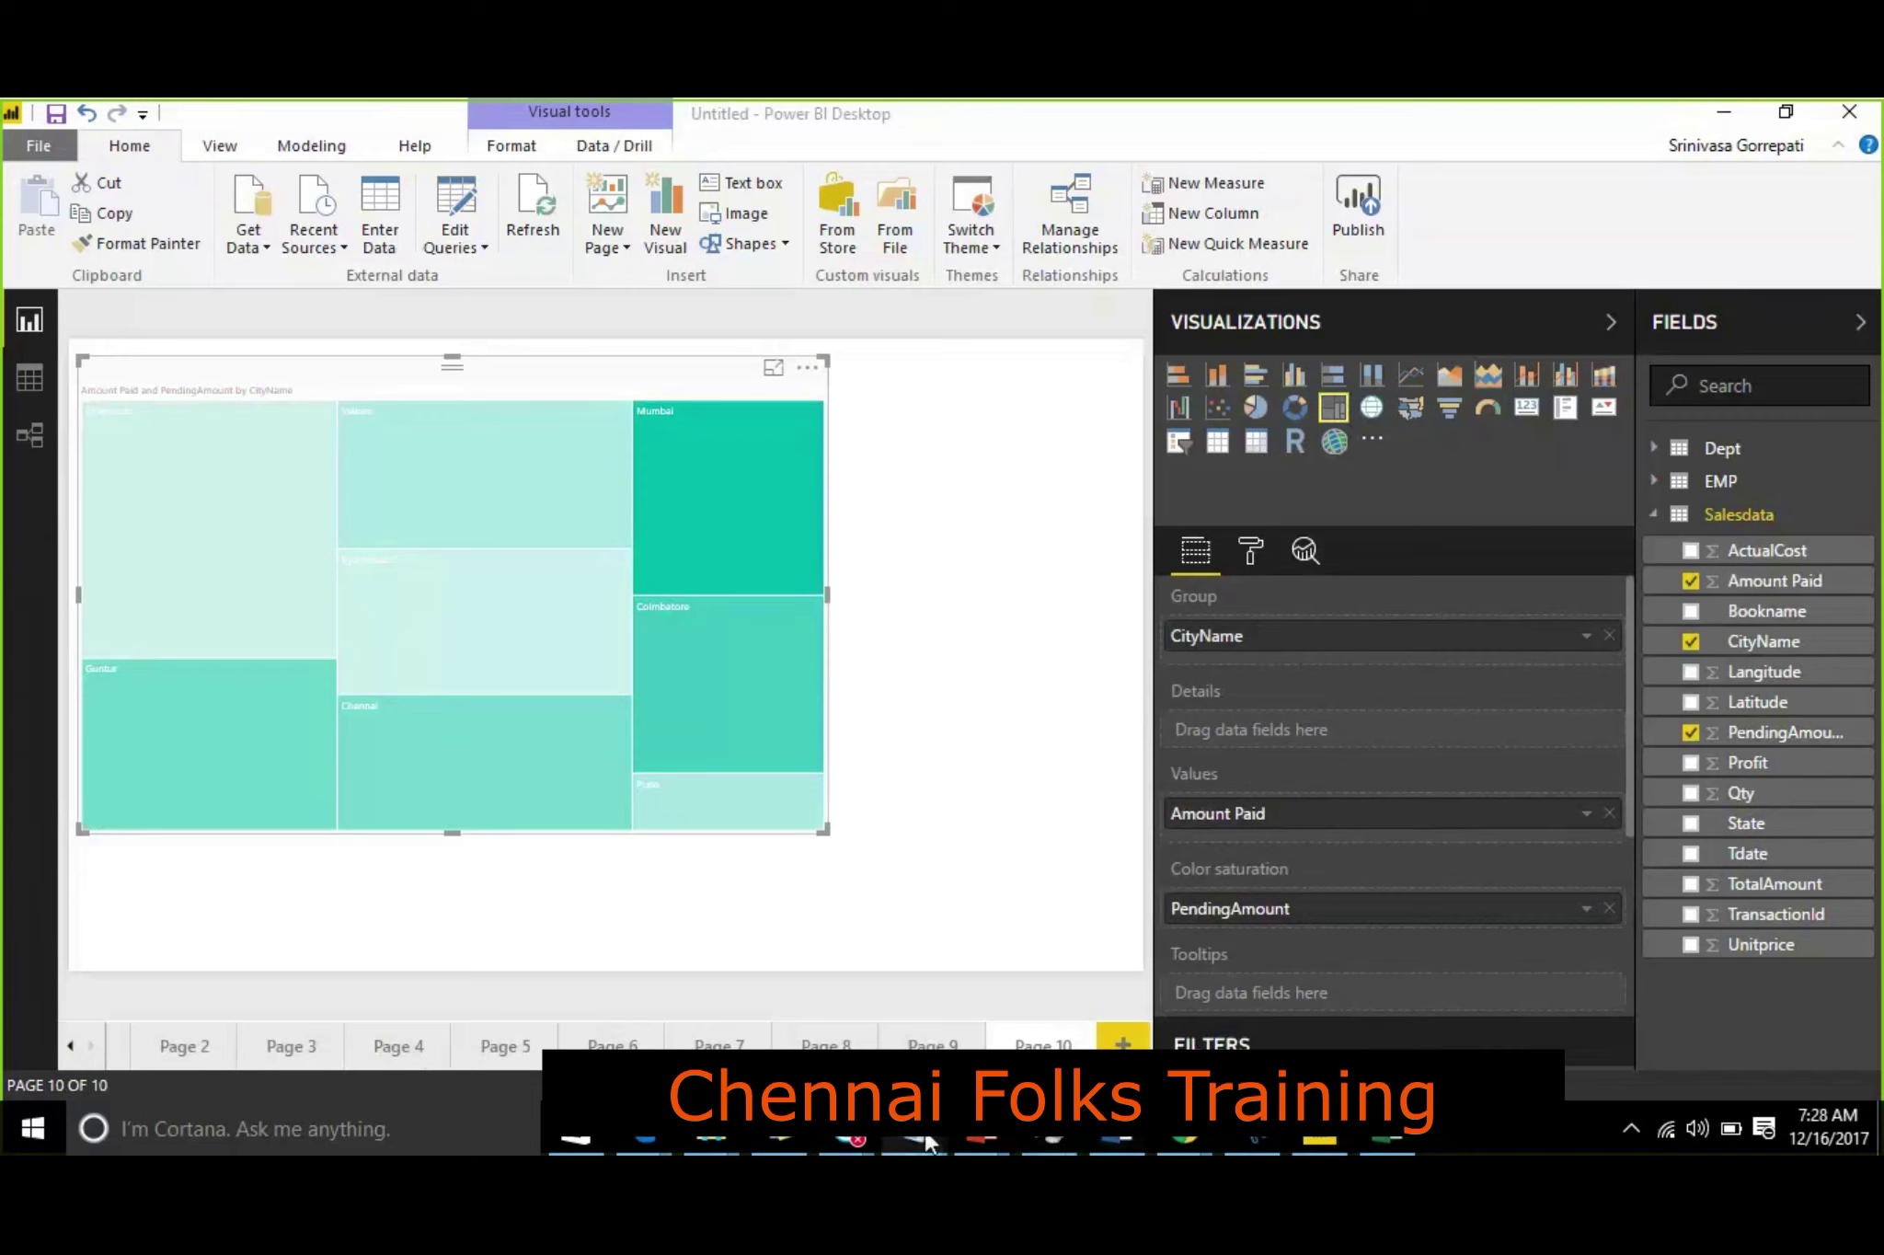
click(1178, 1030)
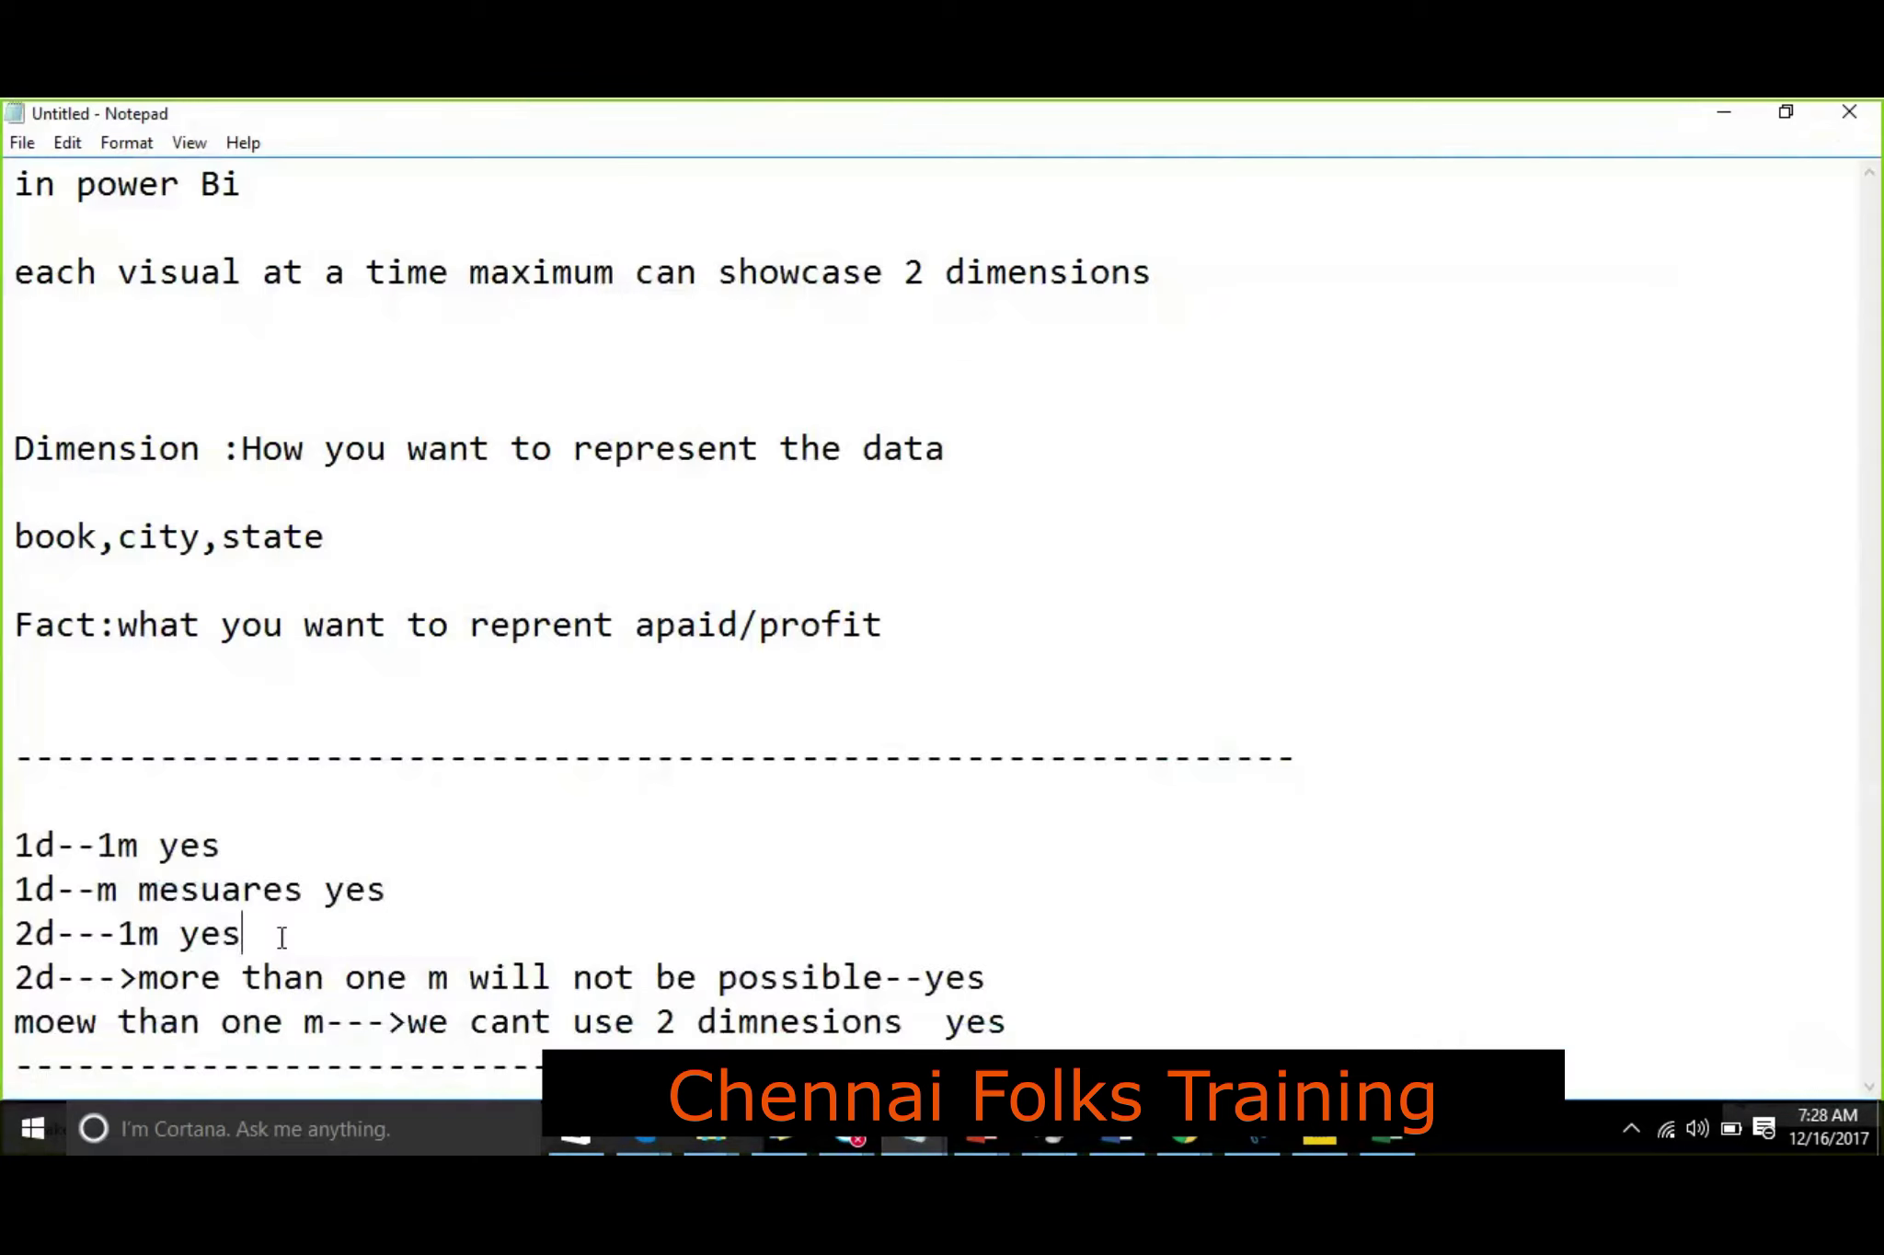
click(1726, 117)
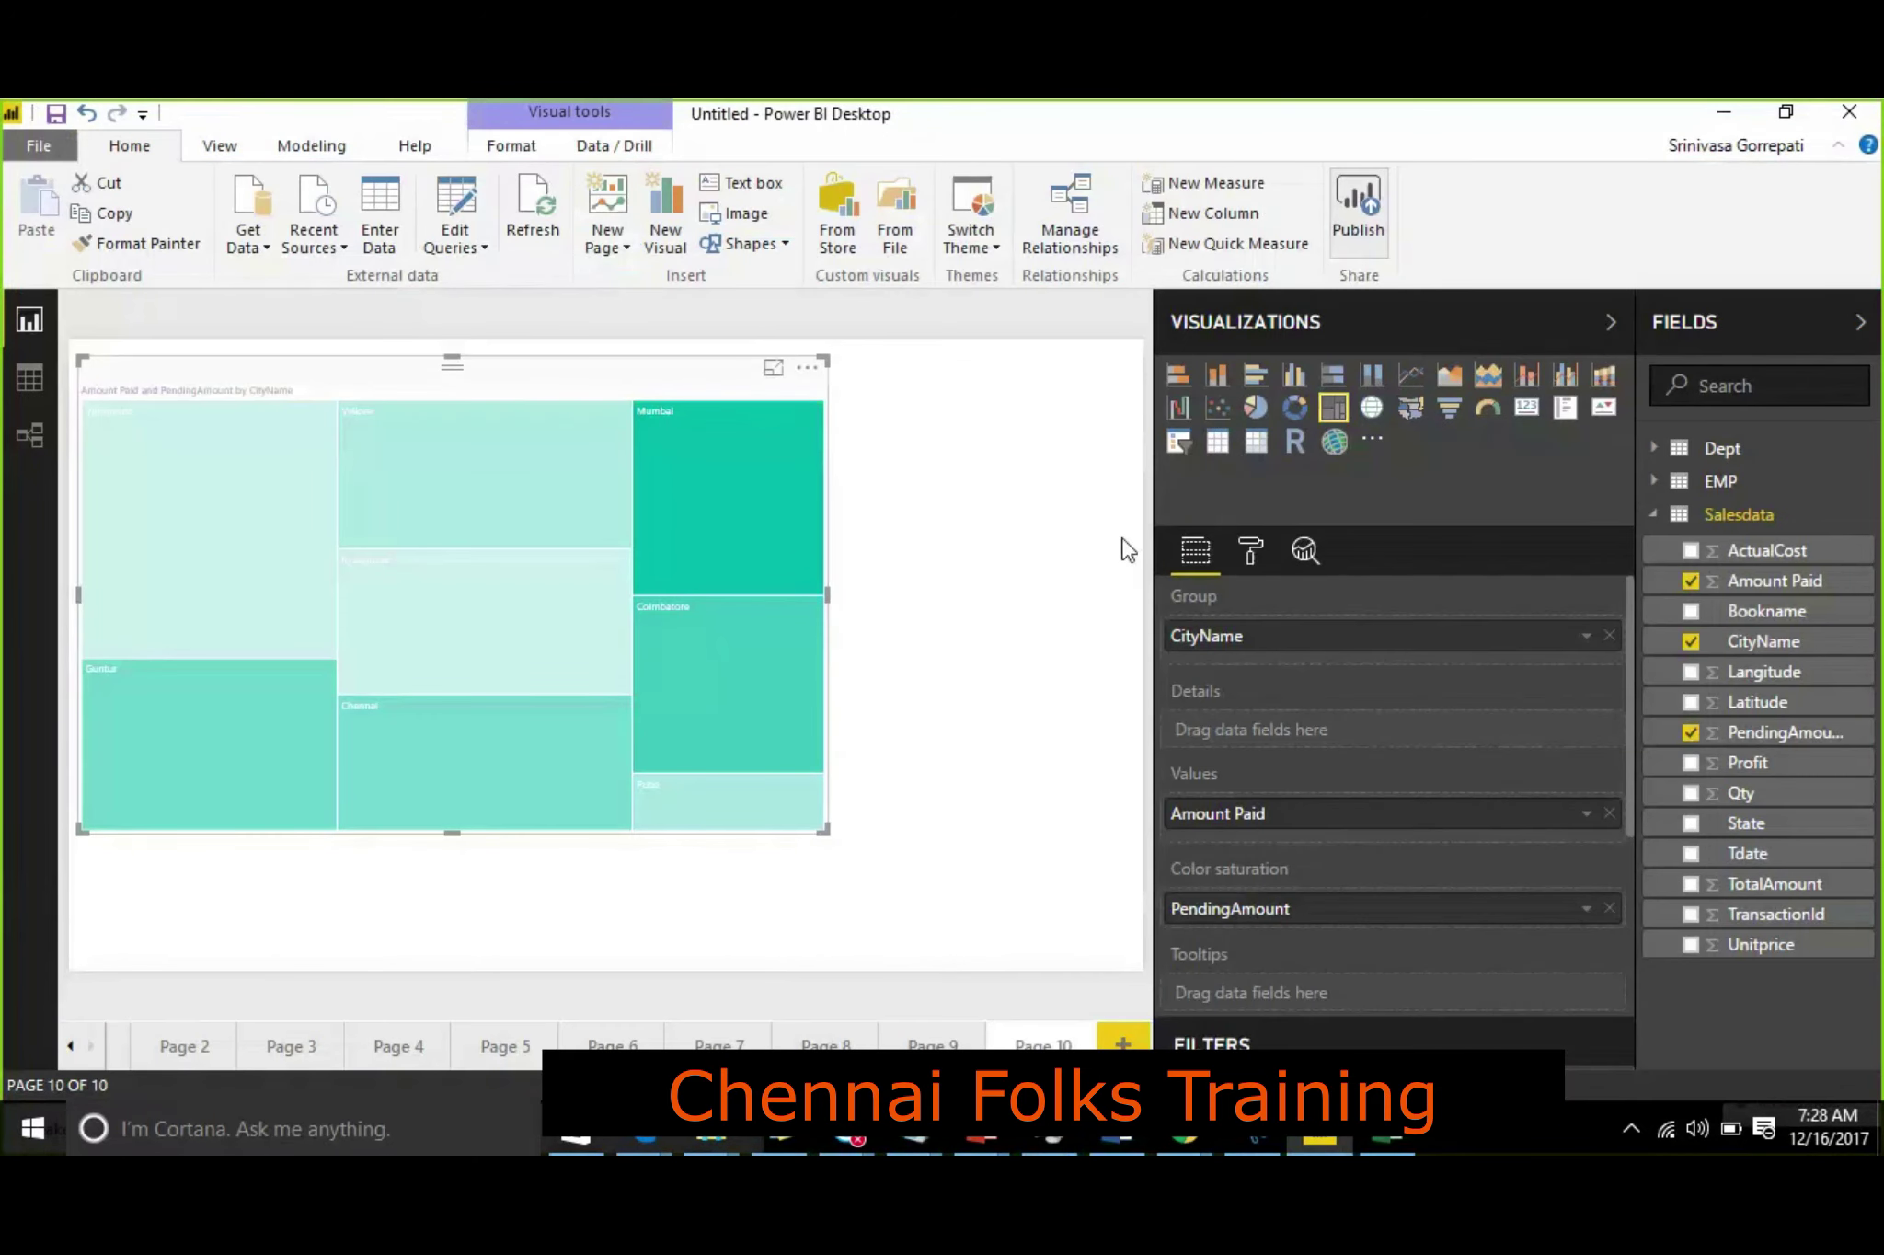
Step: Turn on the legend in the treemap's formatting options
click(1250, 550)
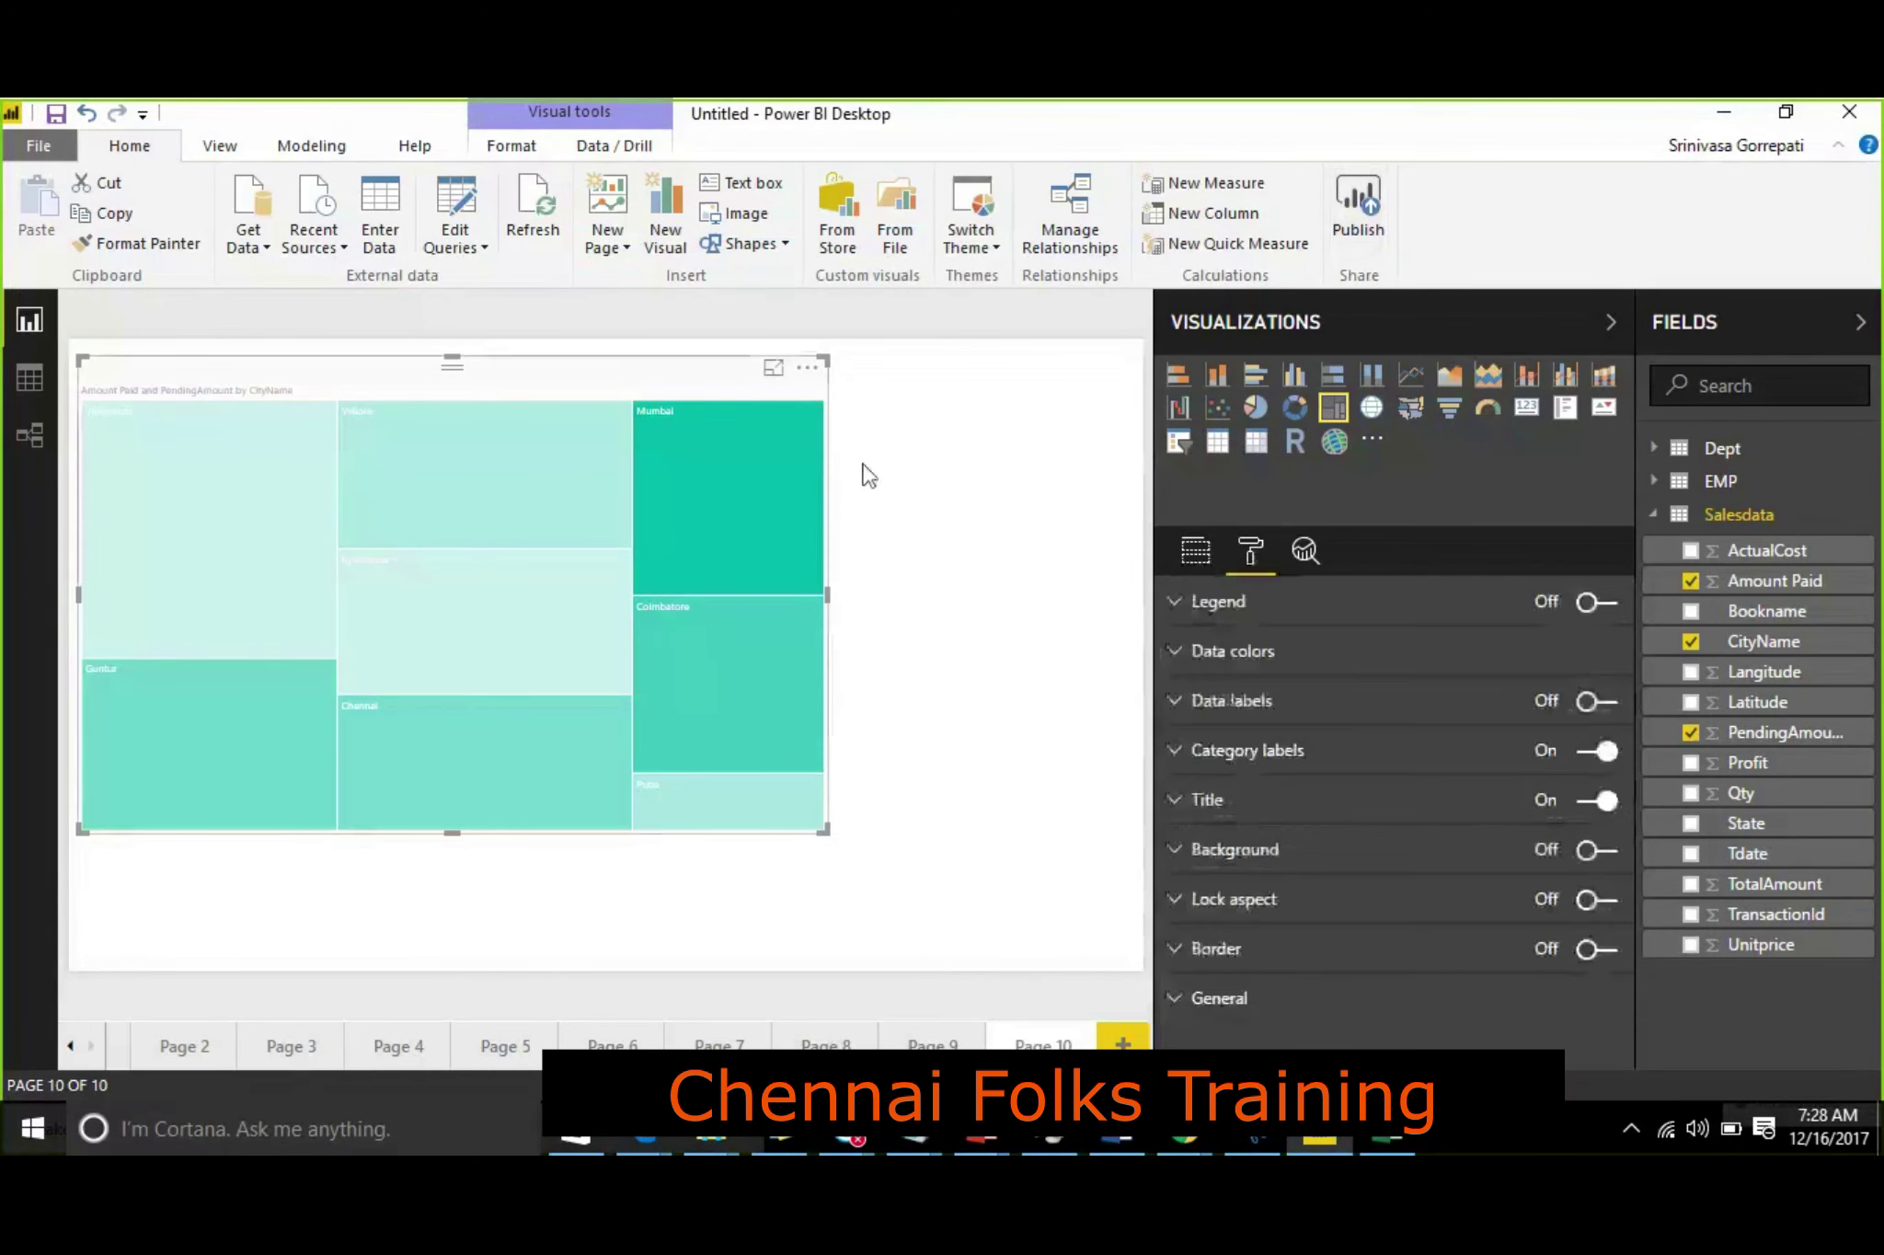
click(807, 368)
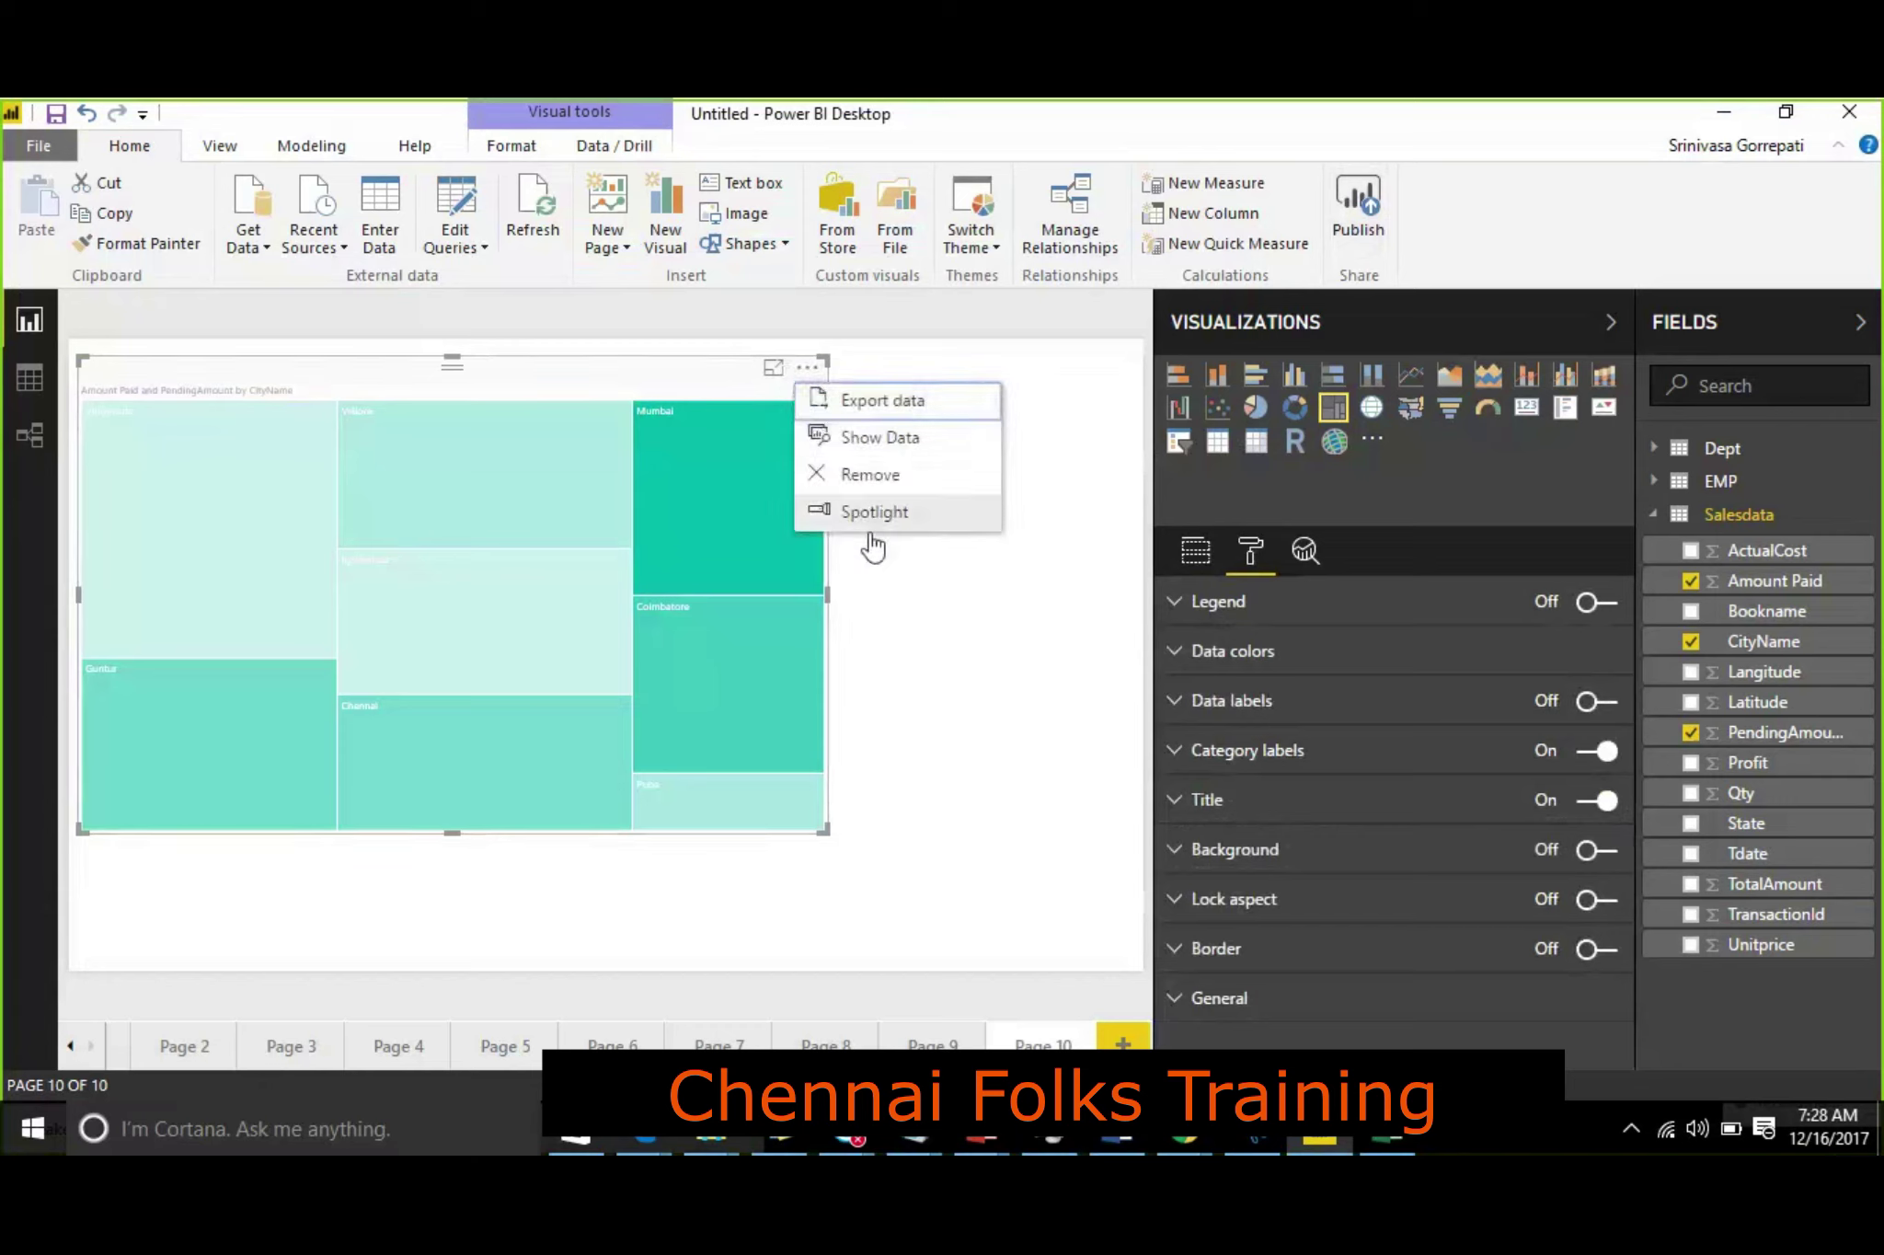
click(1175, 602)
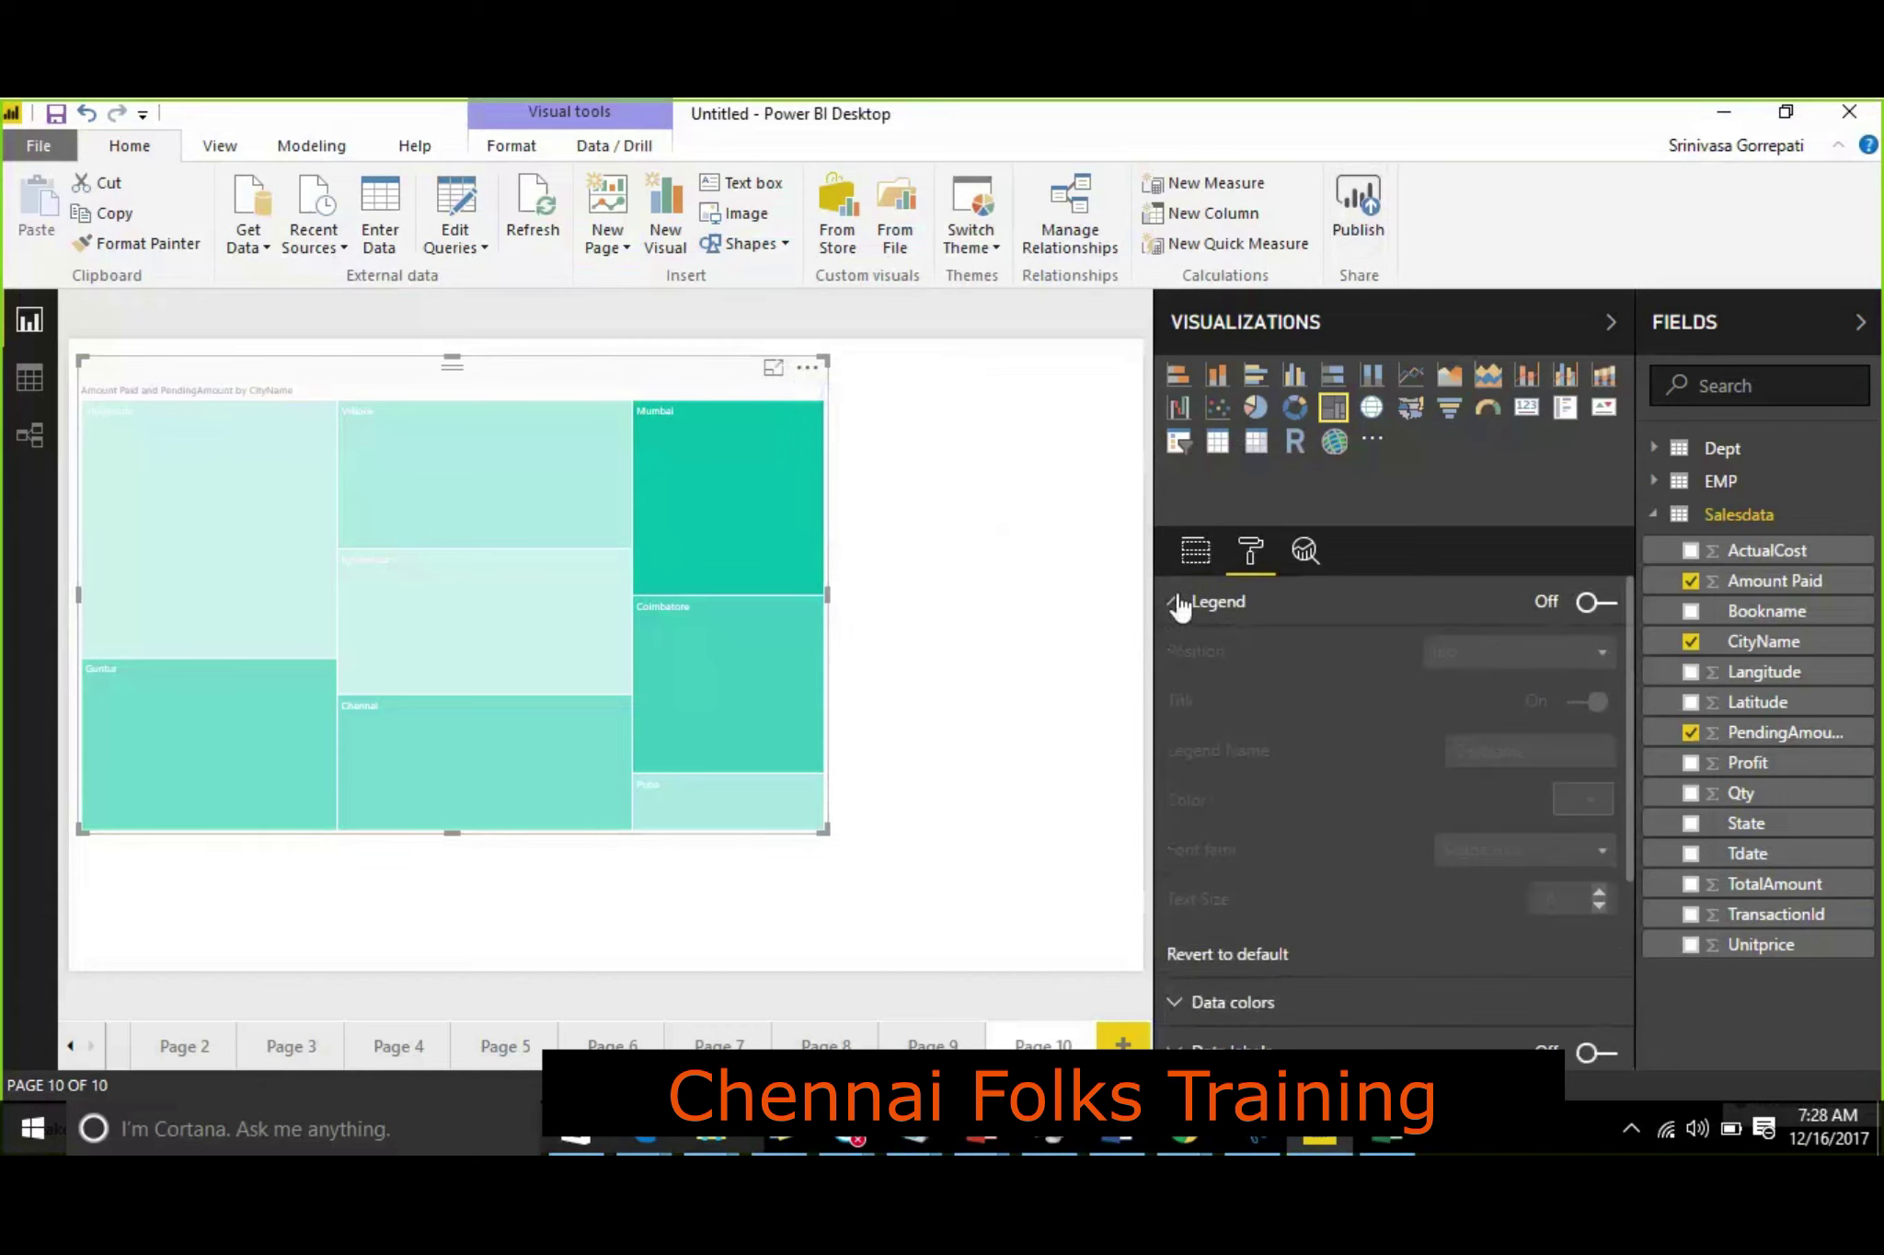
click(1595, 605)
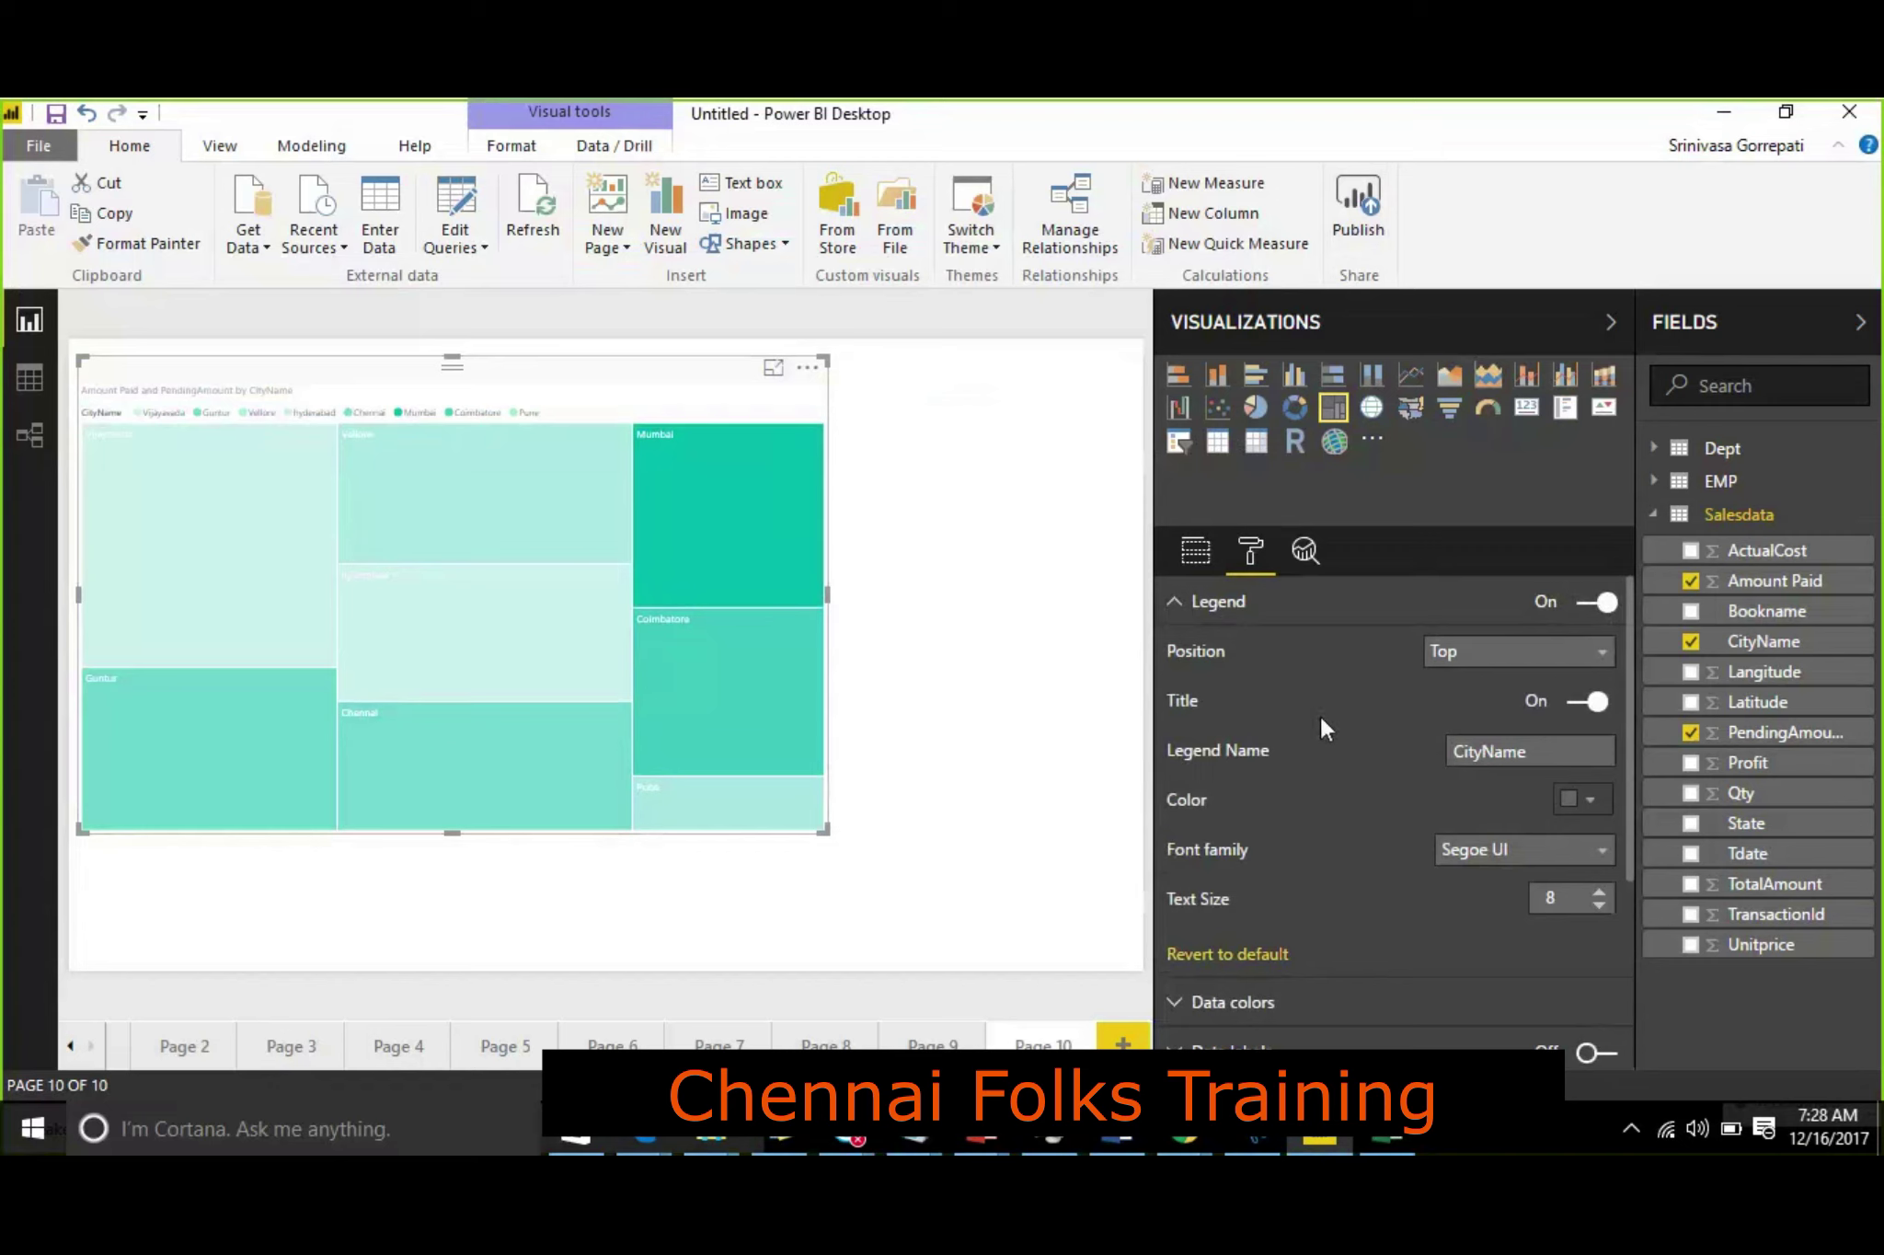
click(1174, 602)
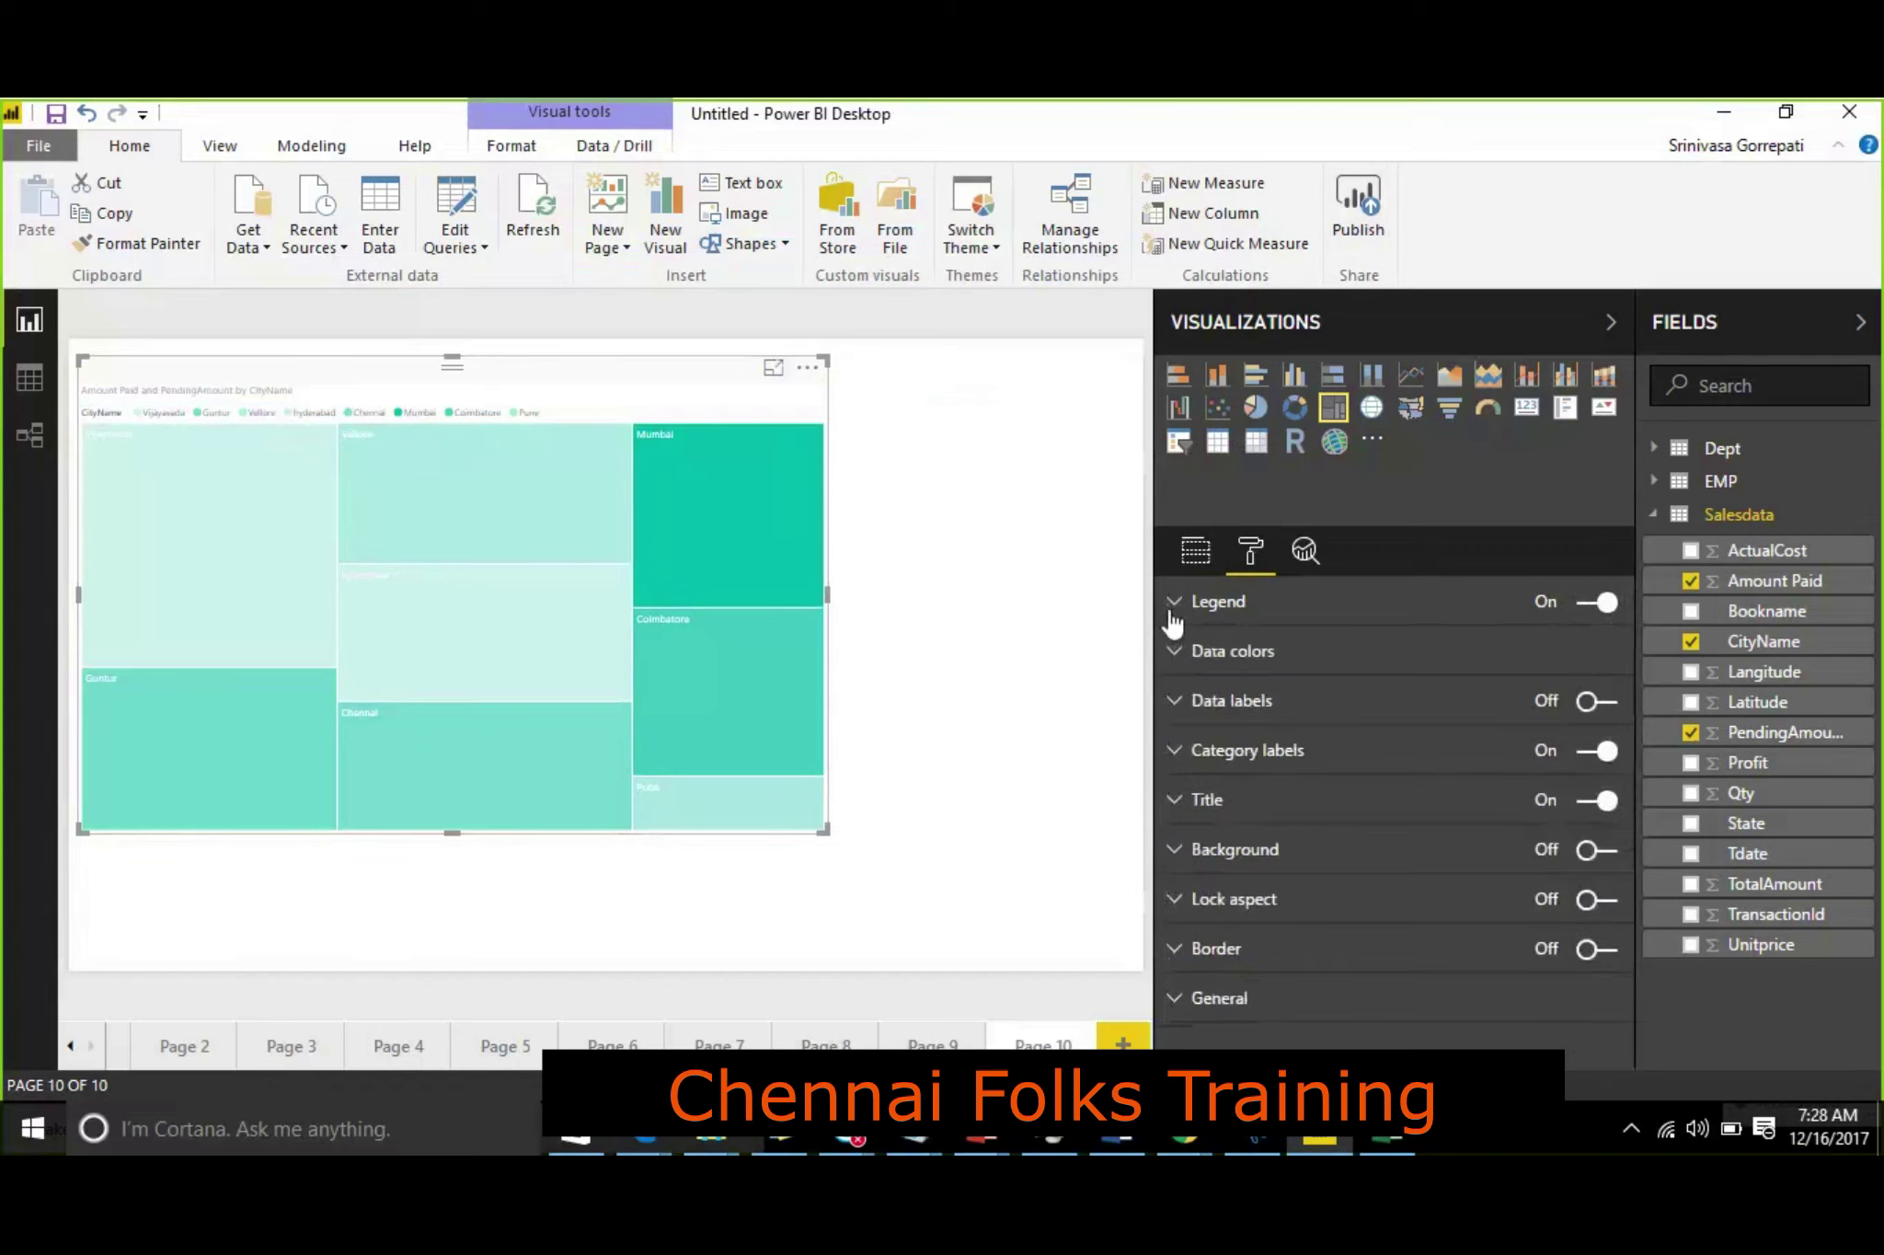
Step: Try a maximum value of 1000 for the treemap's data color scale, compare the city tooltips, and clear the value
click(1174, 651)
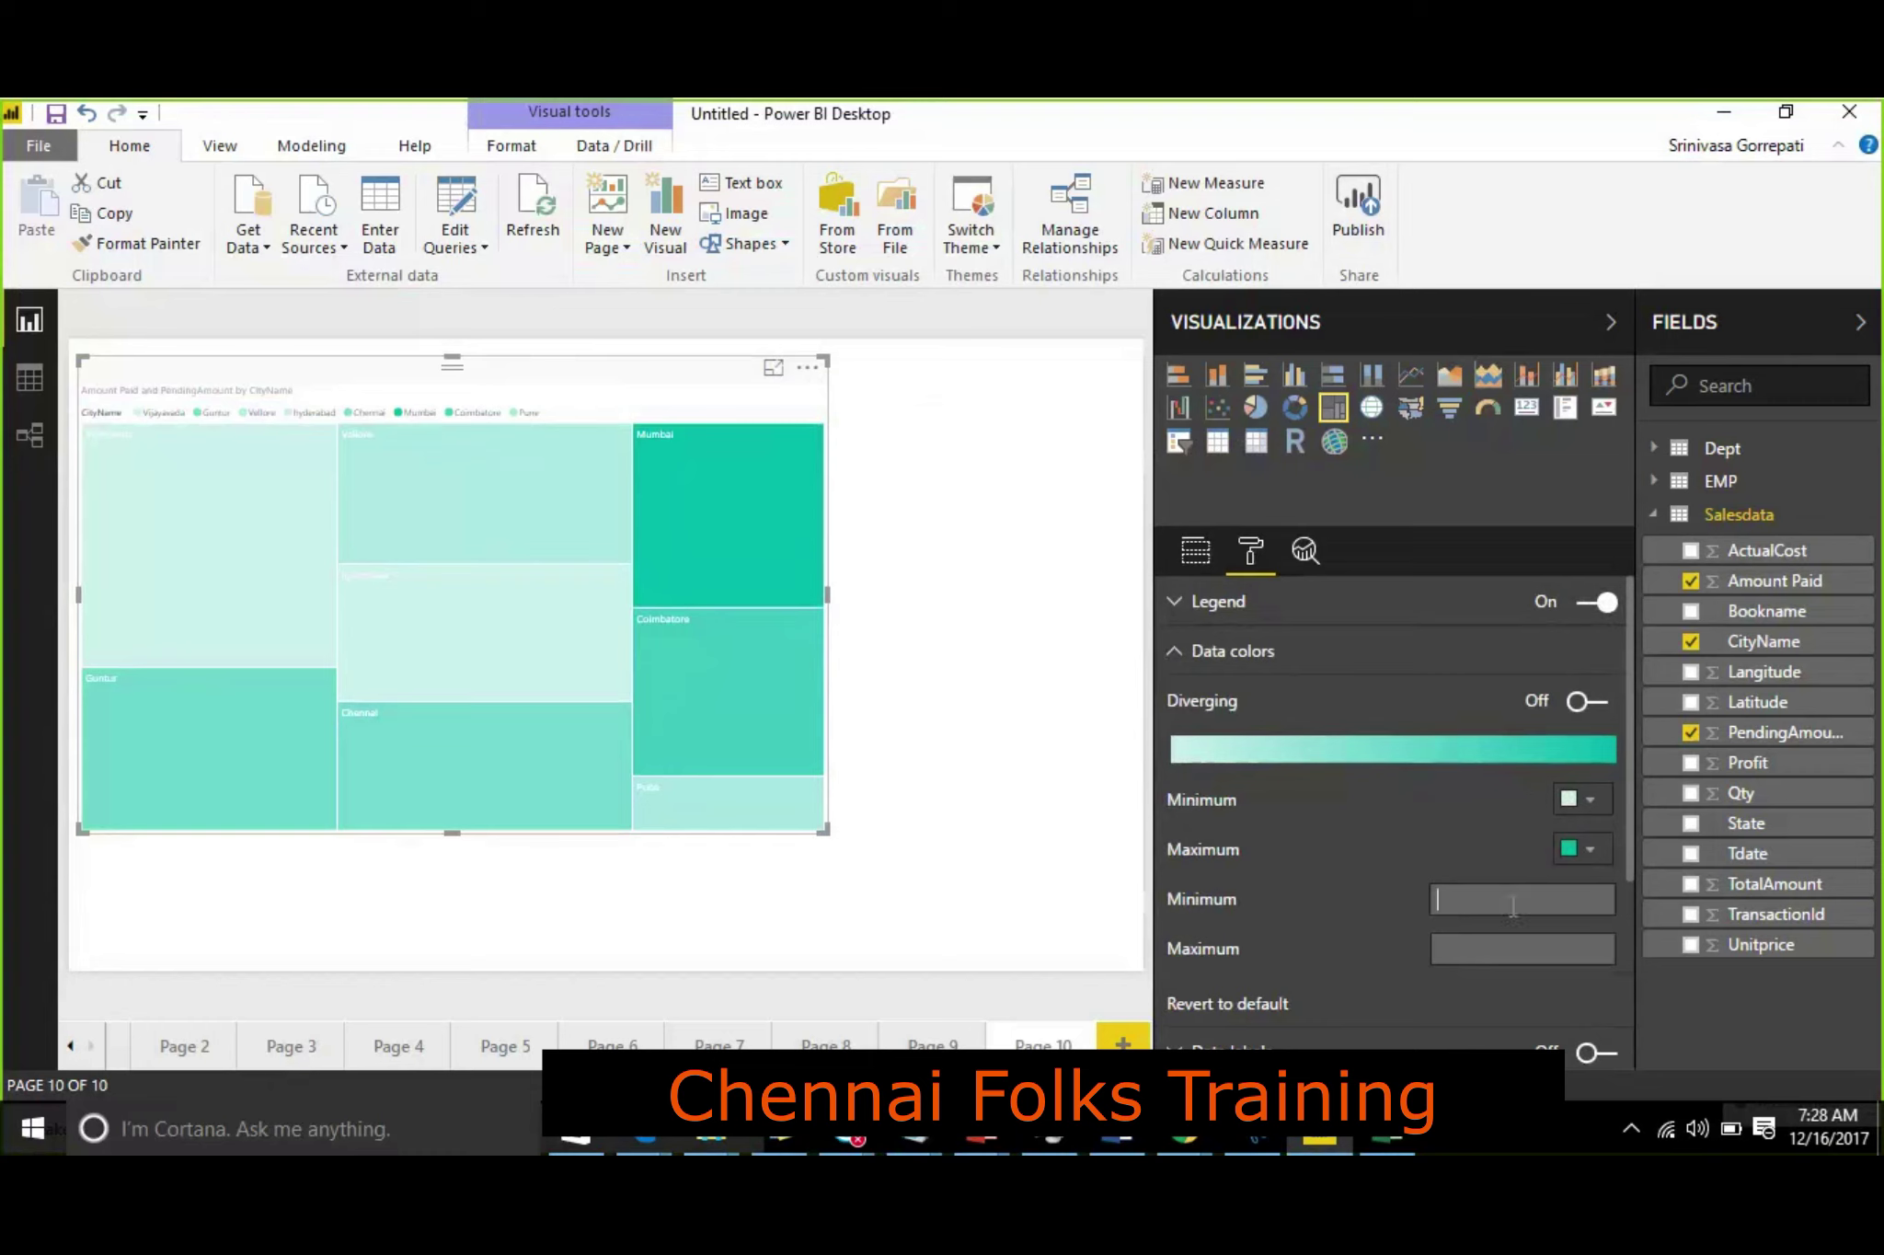
click(1514, 949)
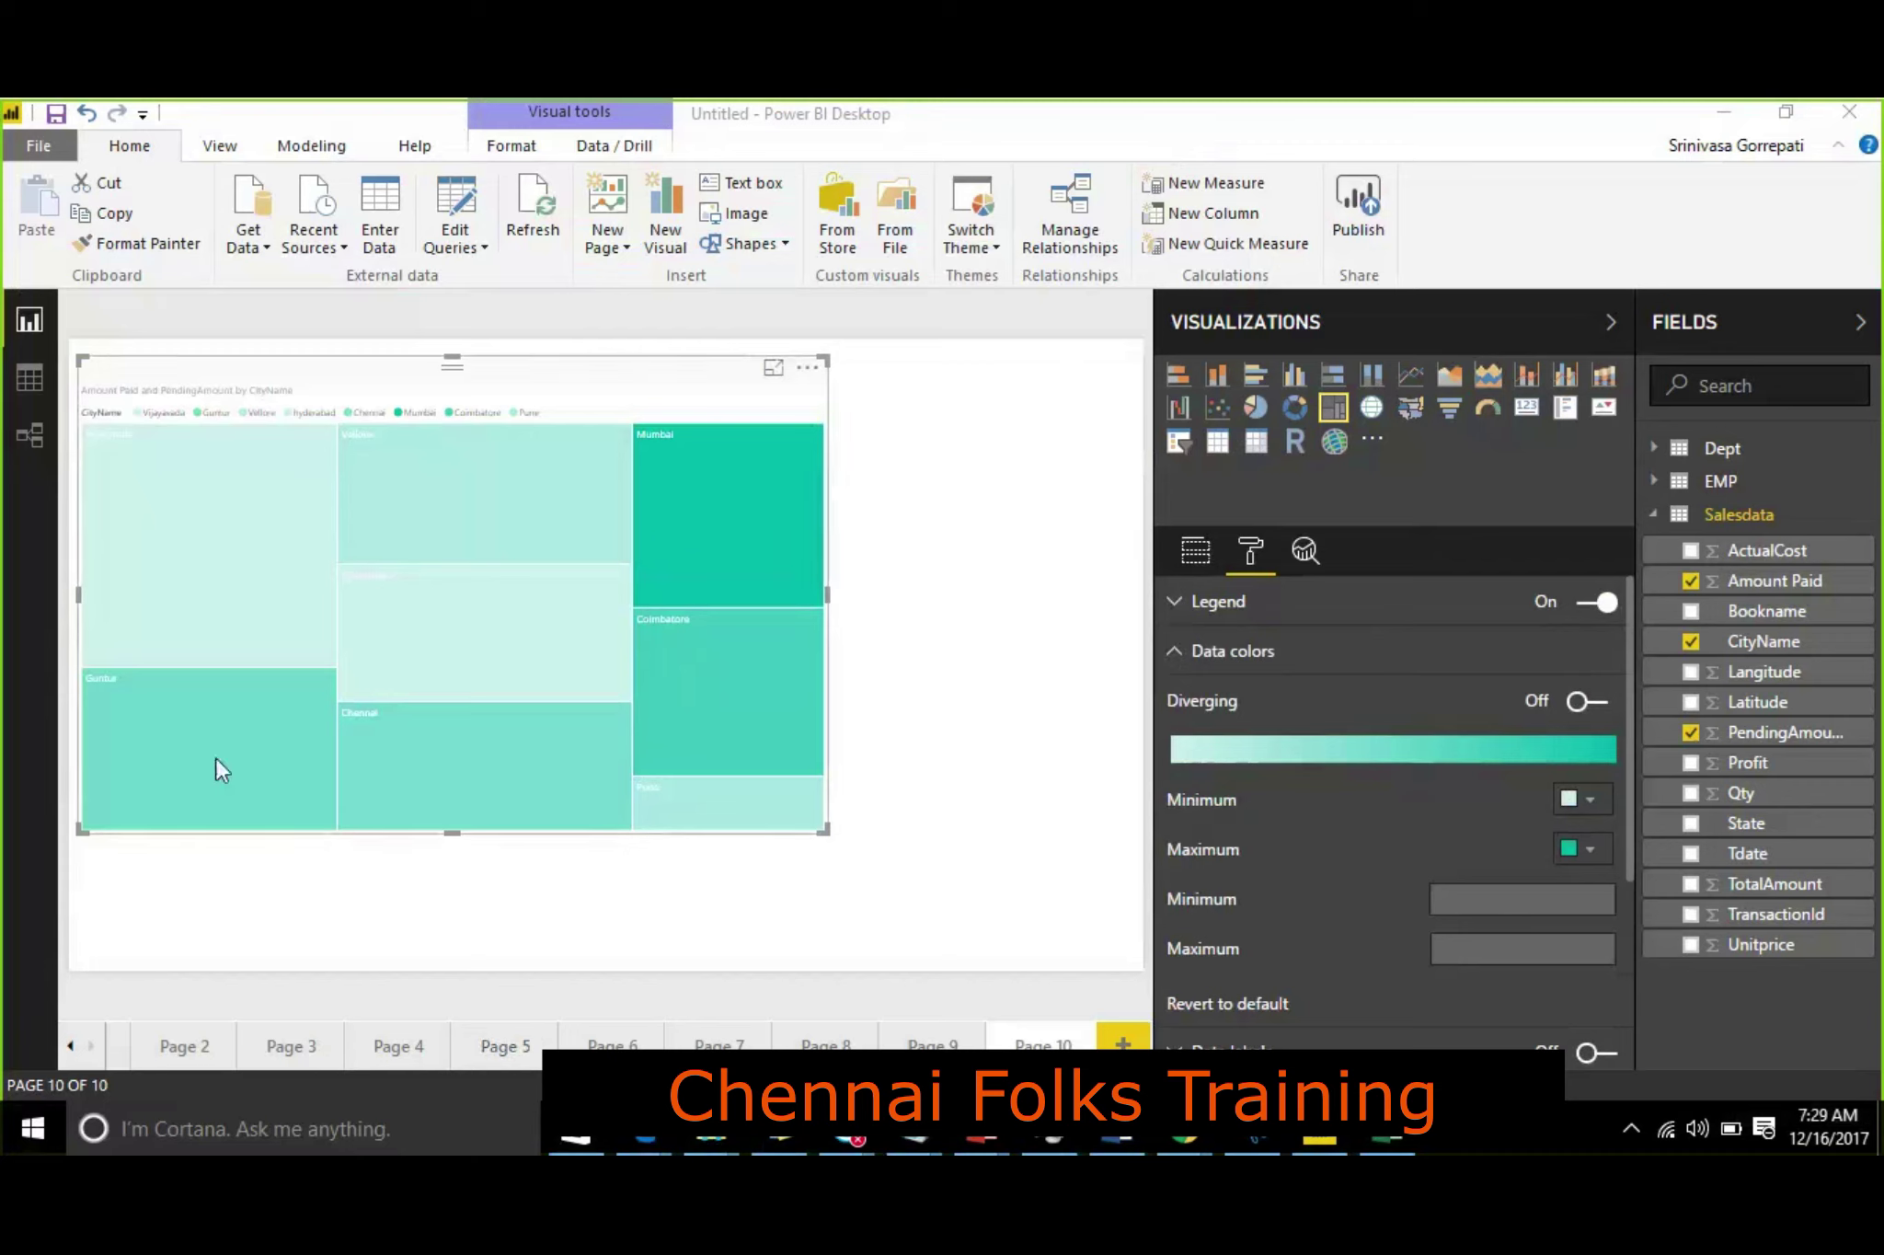
mouse_move(441, 486)
mouse_move(410, 665)
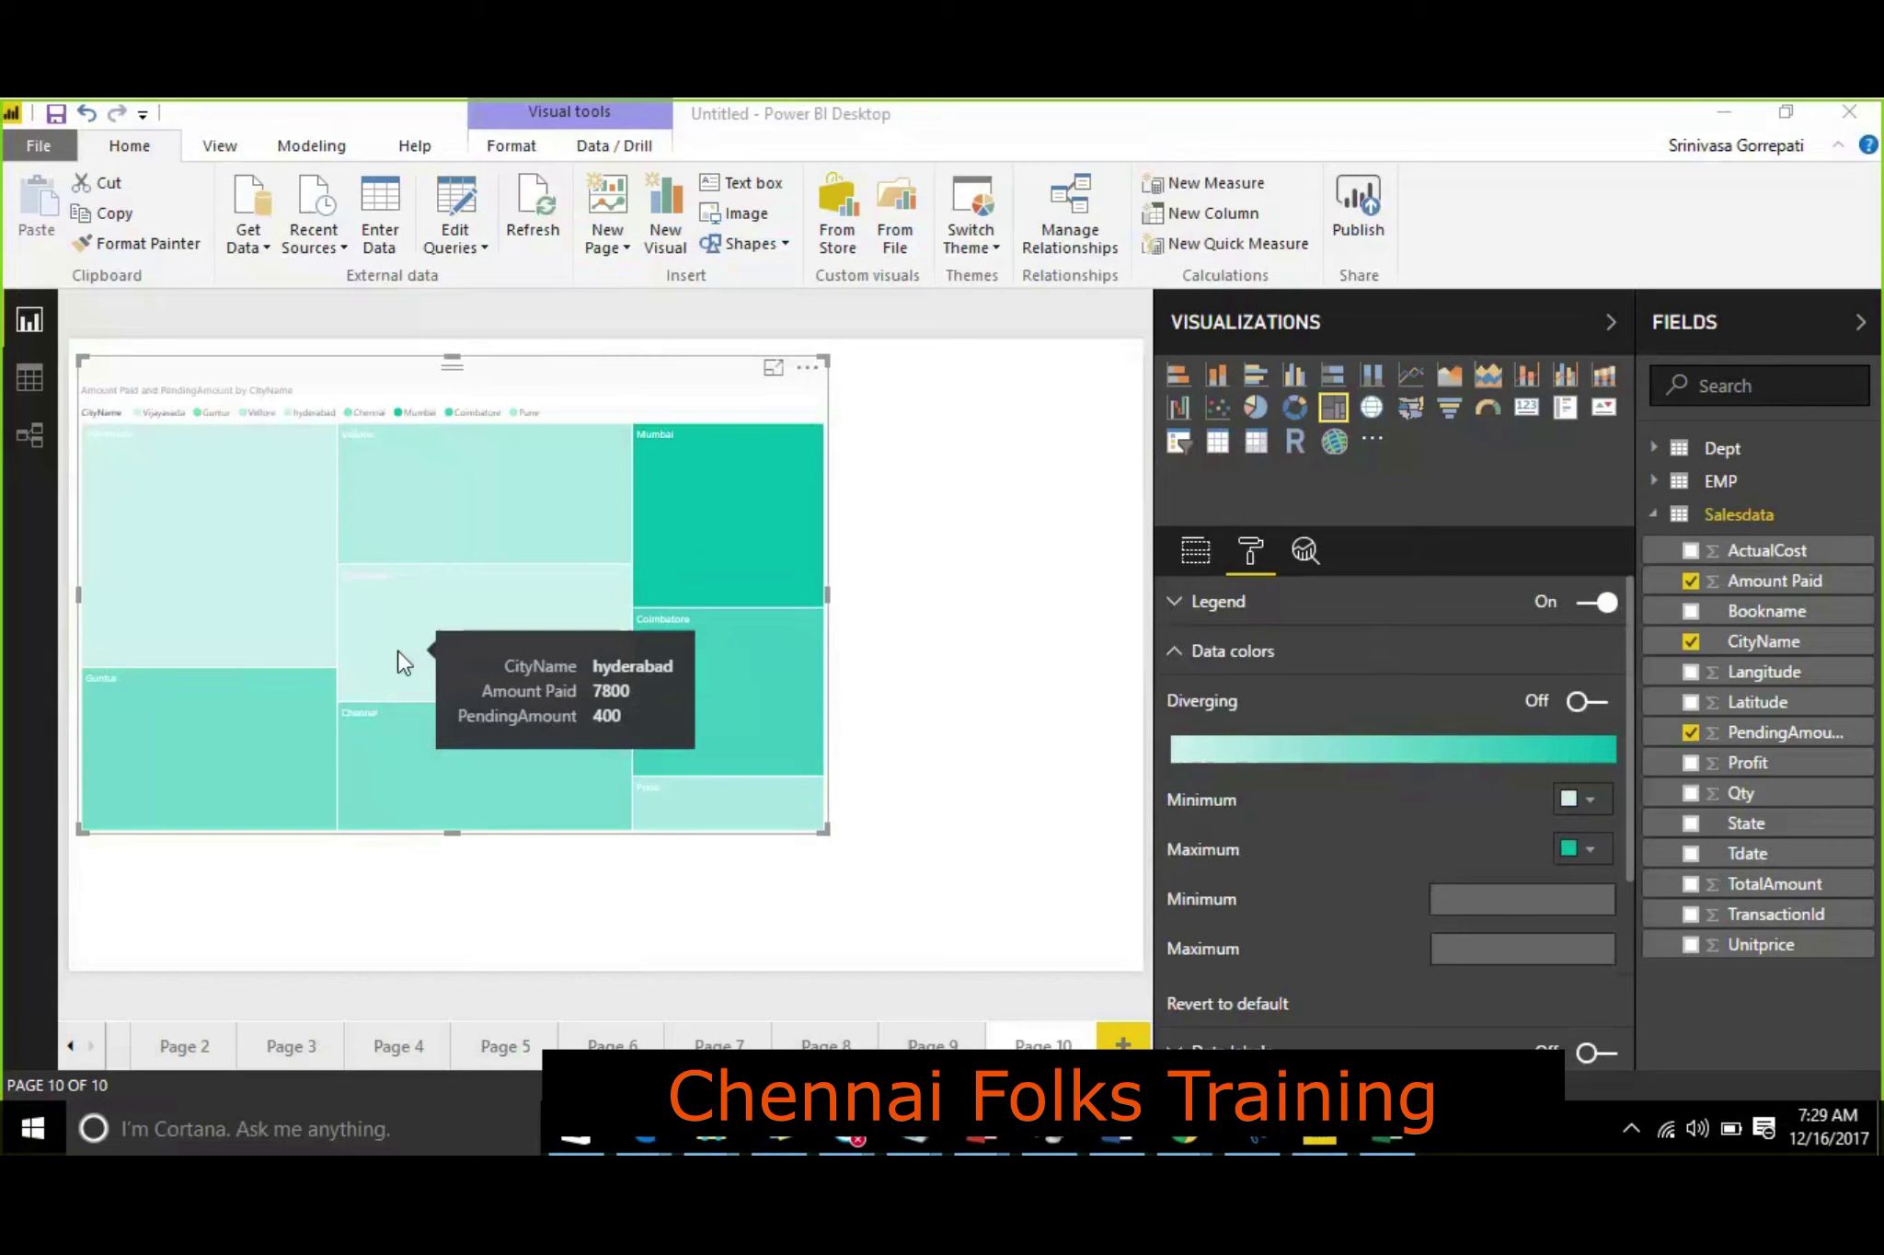
click(1464, 948)
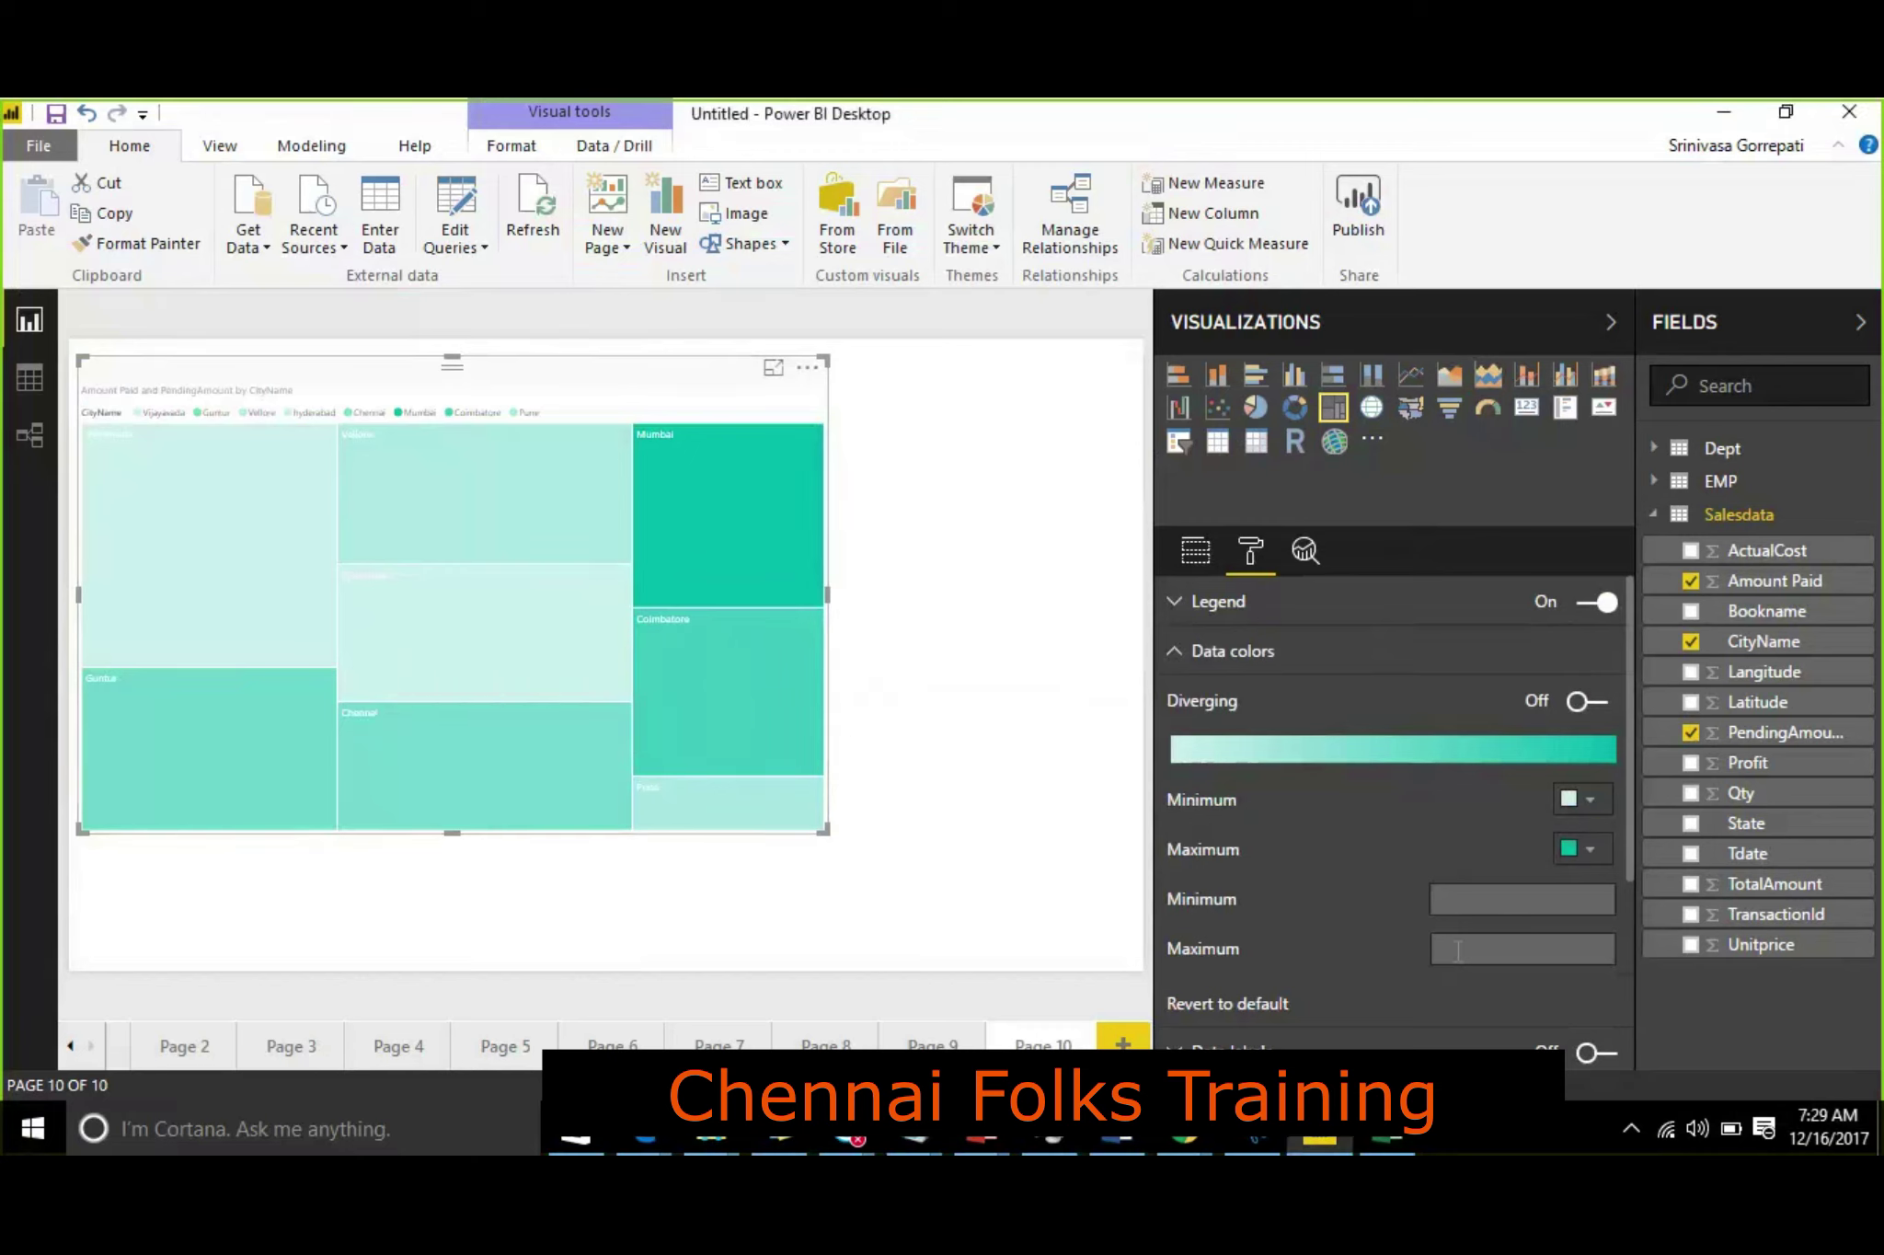
text(1000)
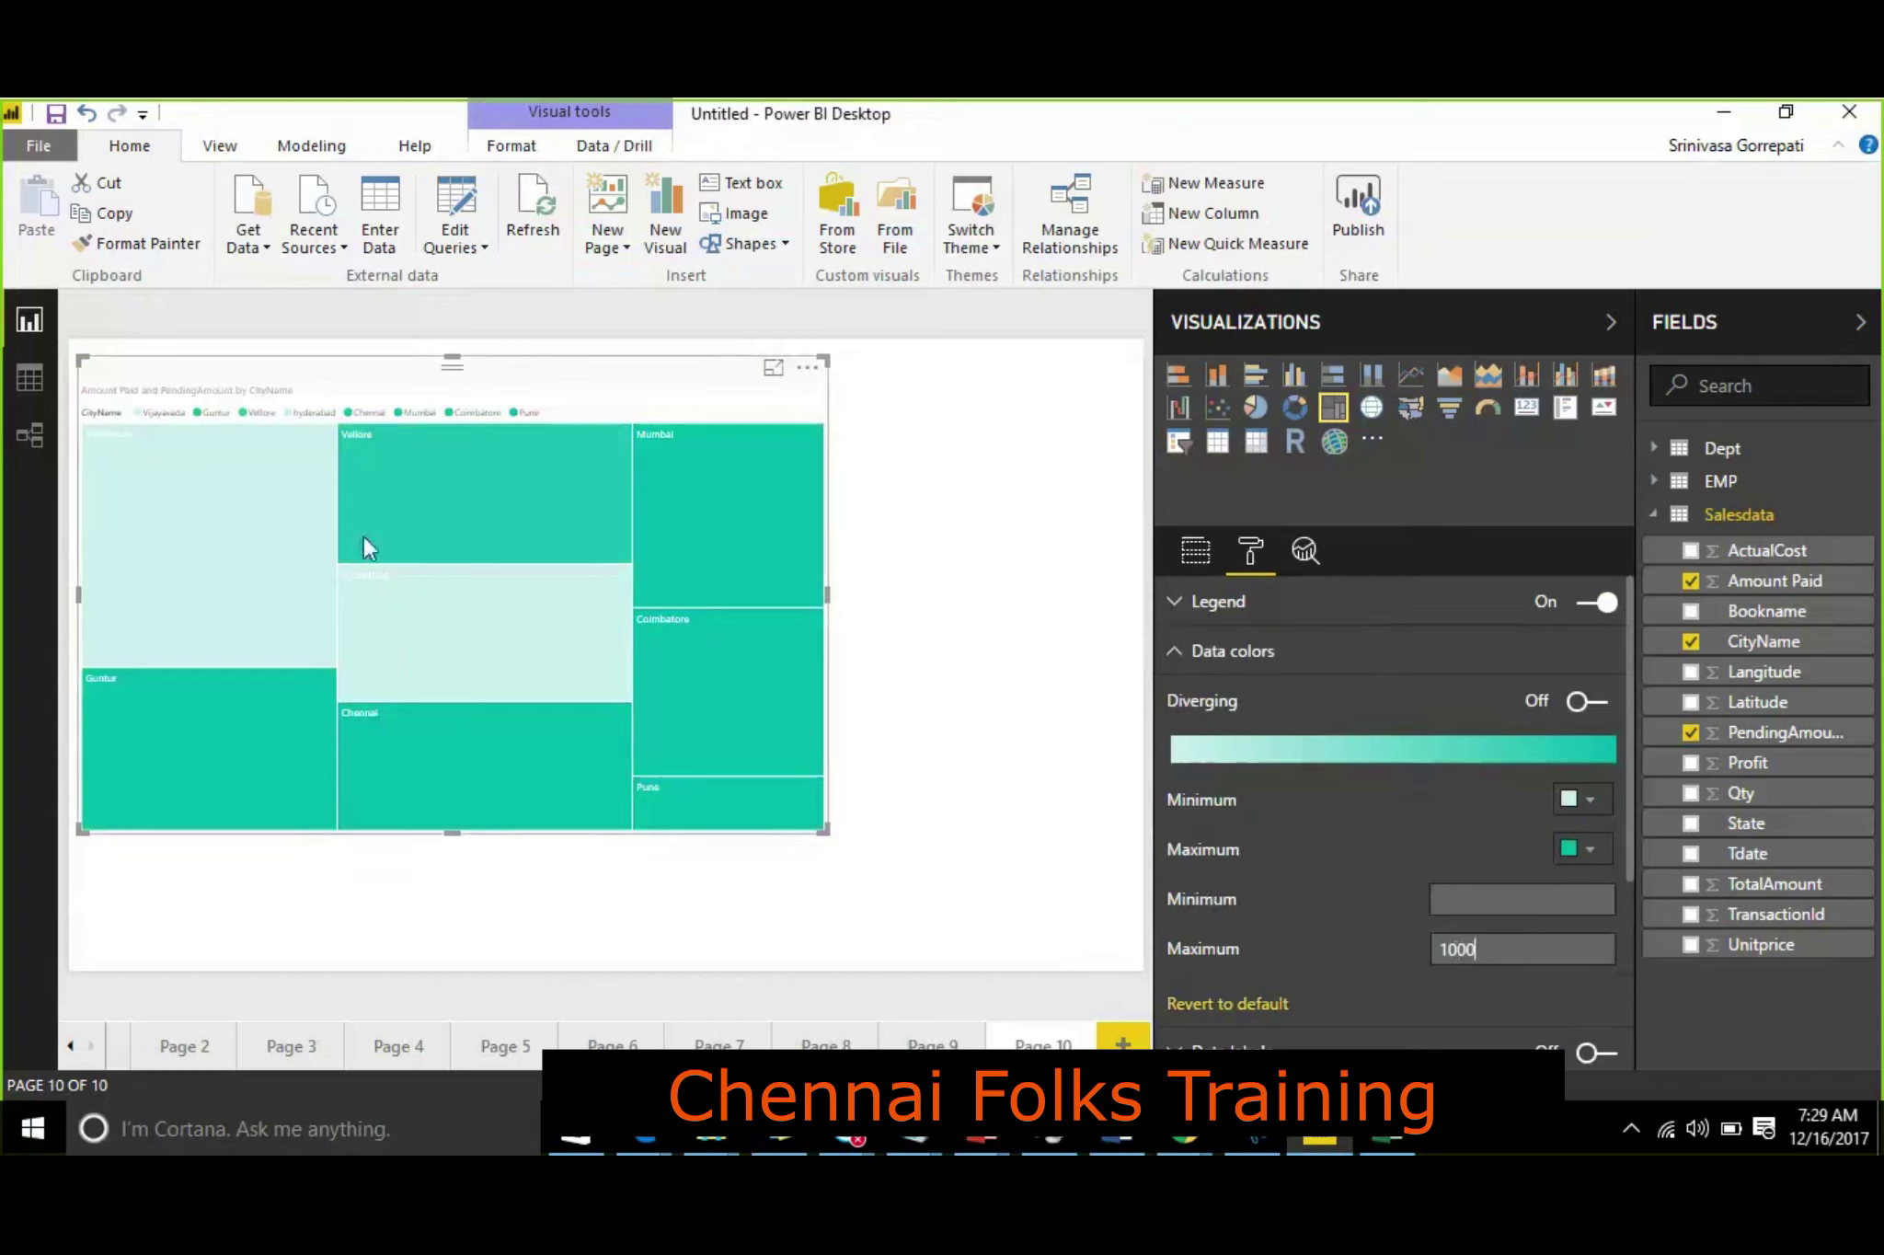
mouse_move(381, 503)
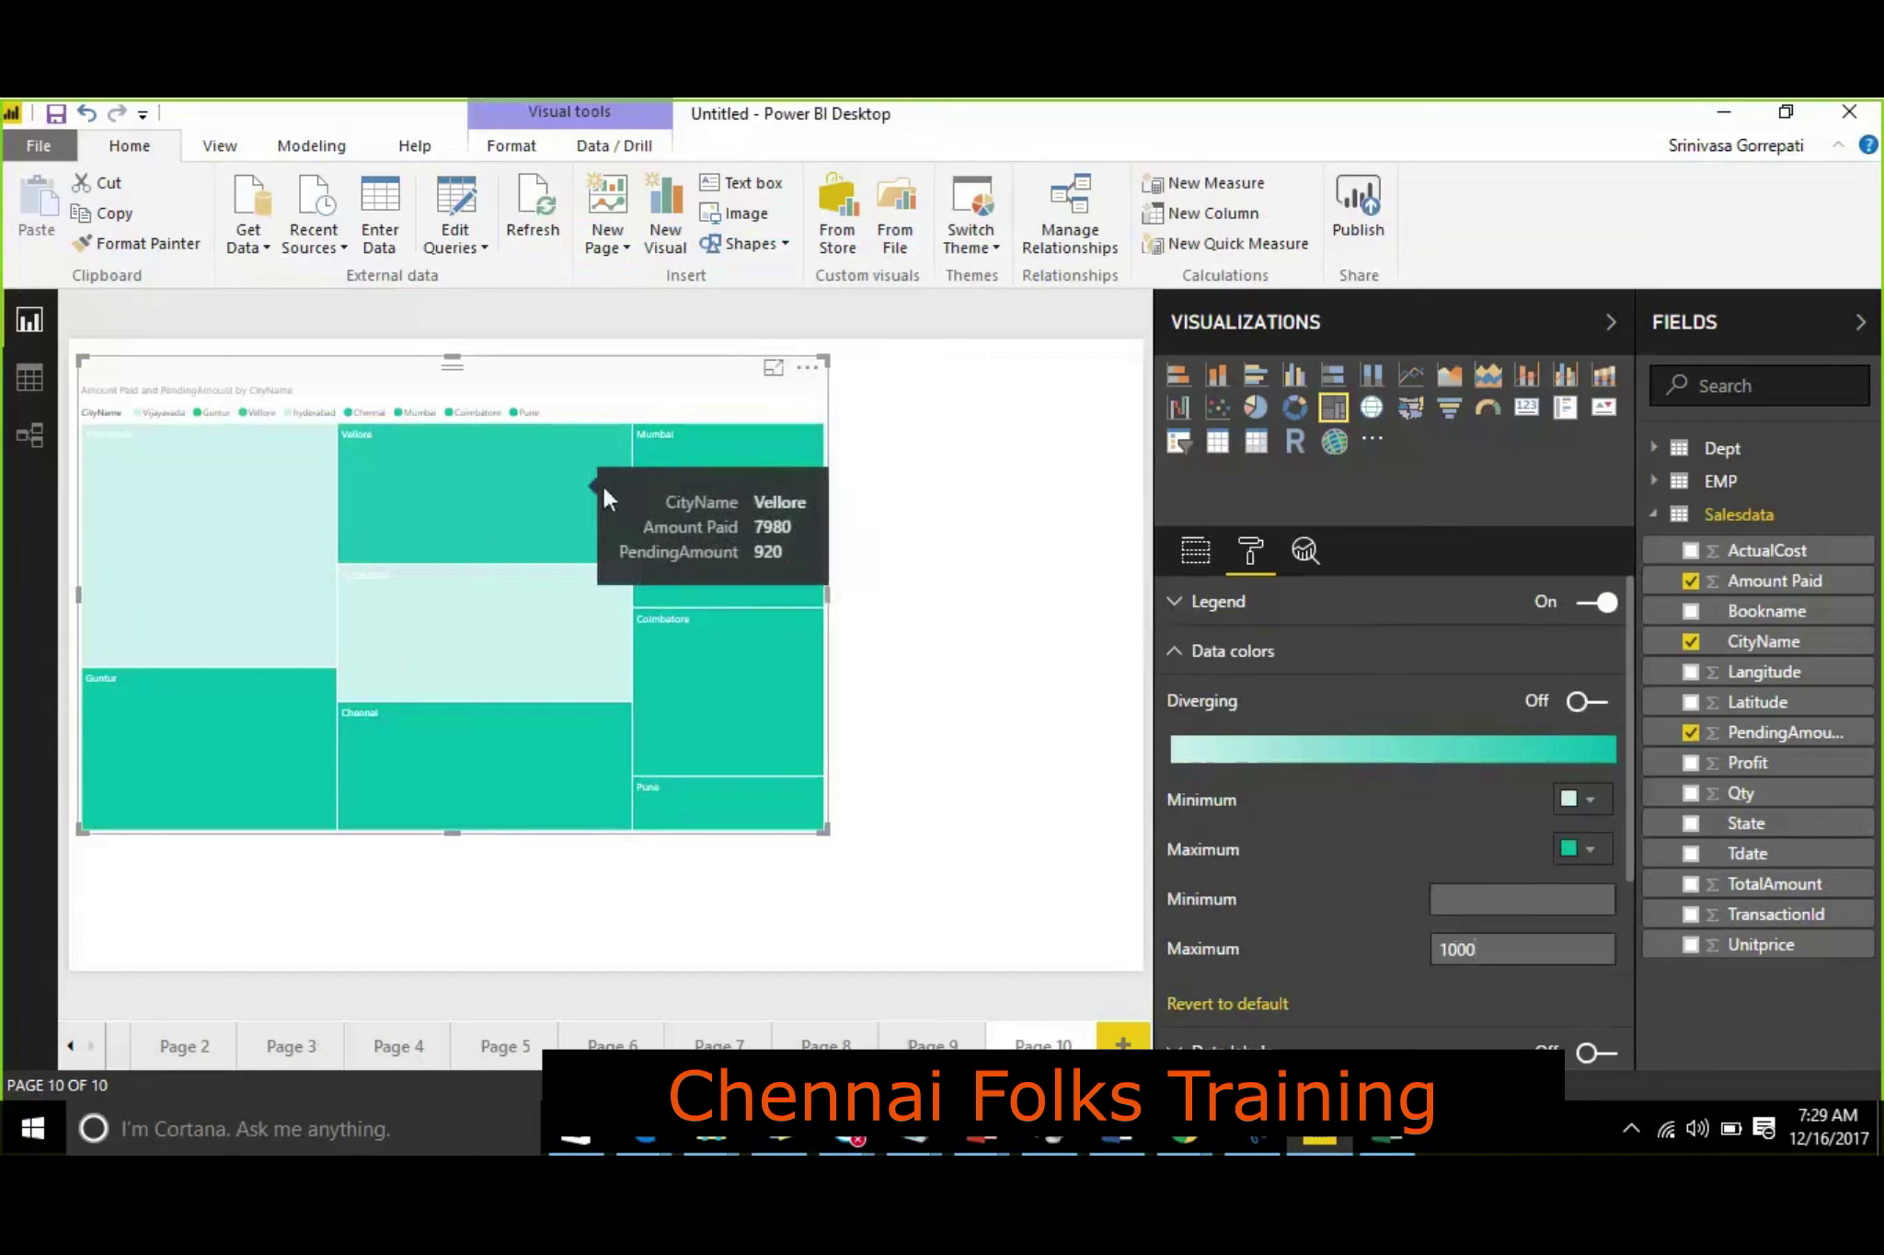
mouse_move(718, 679)
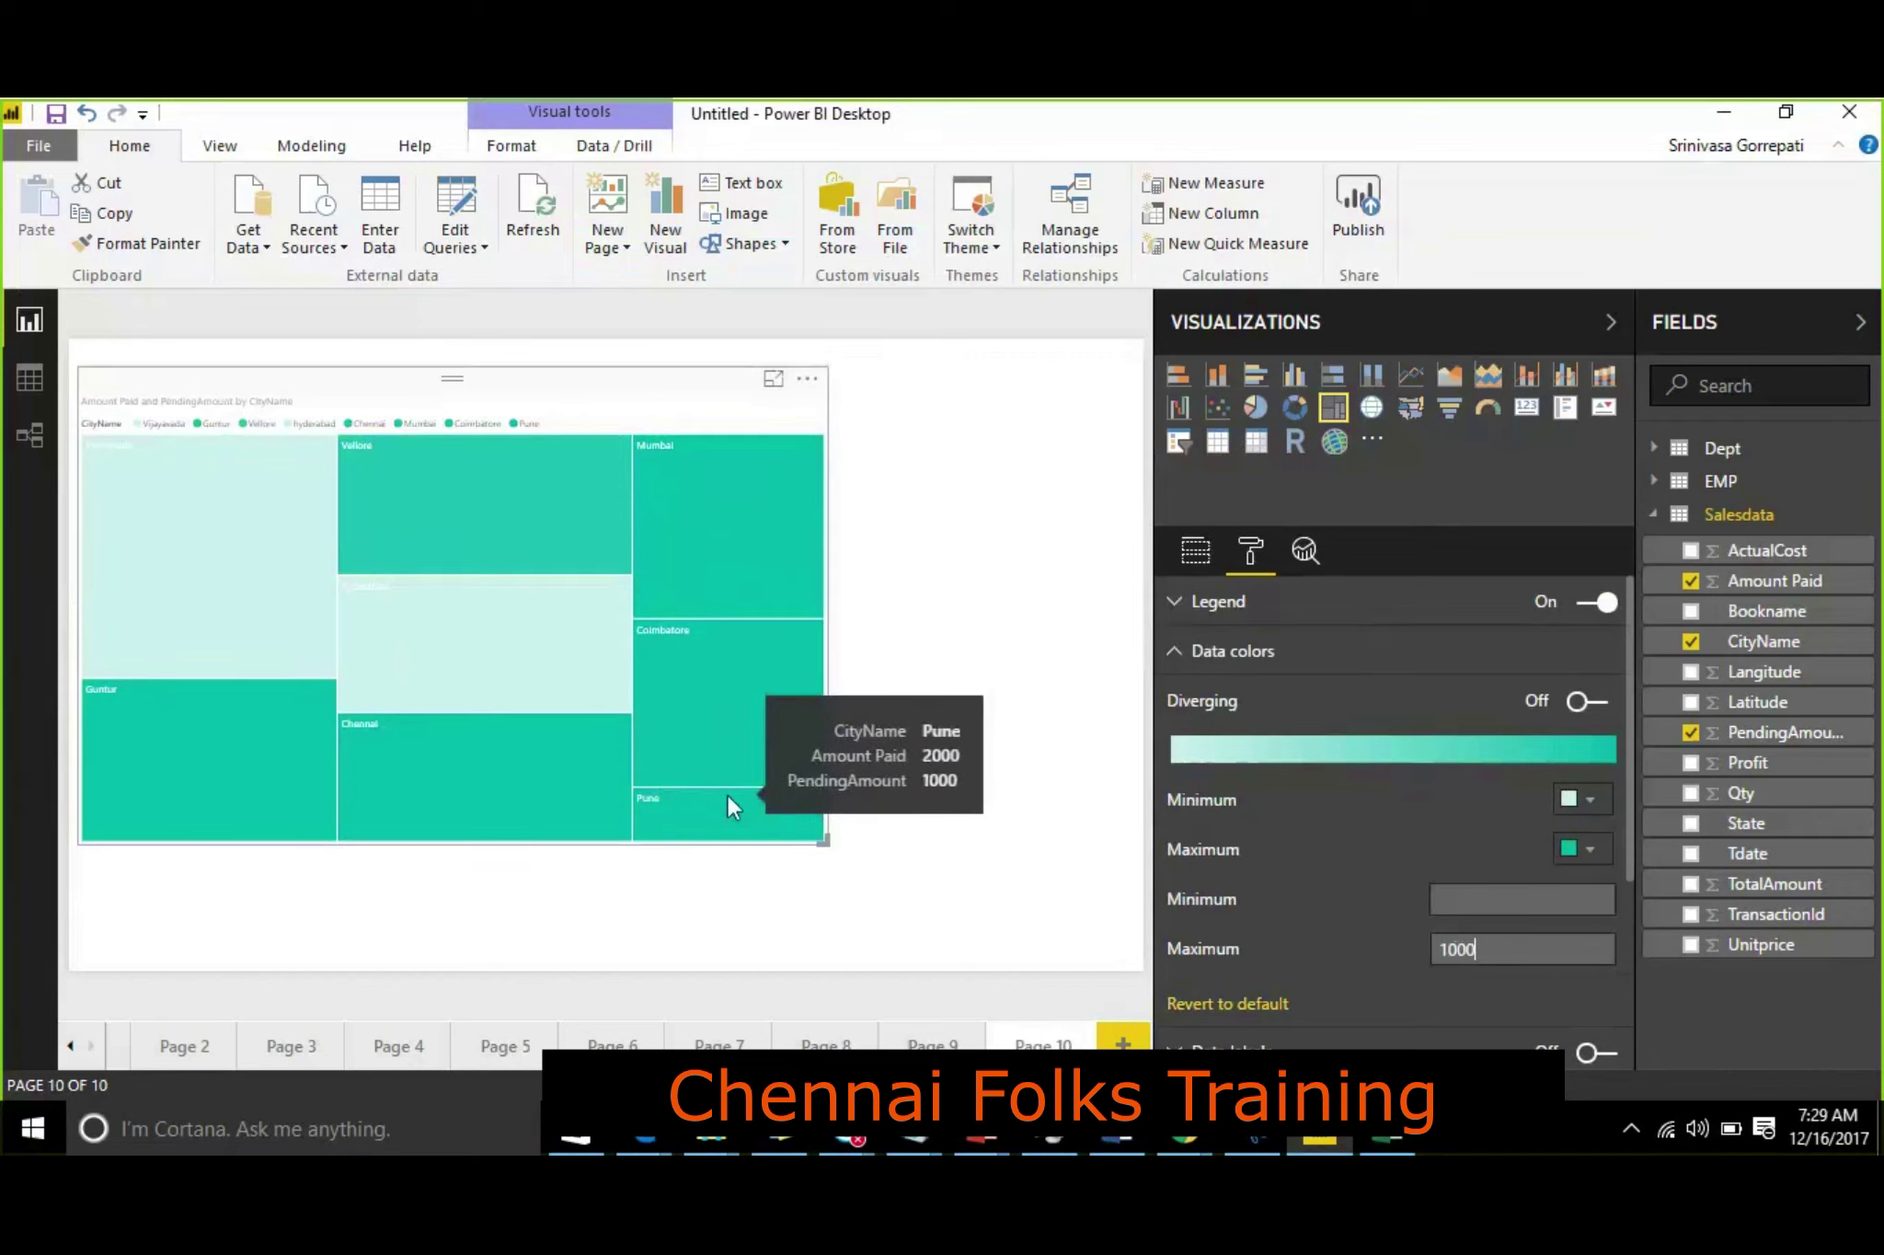
mouse_move(231, 789)
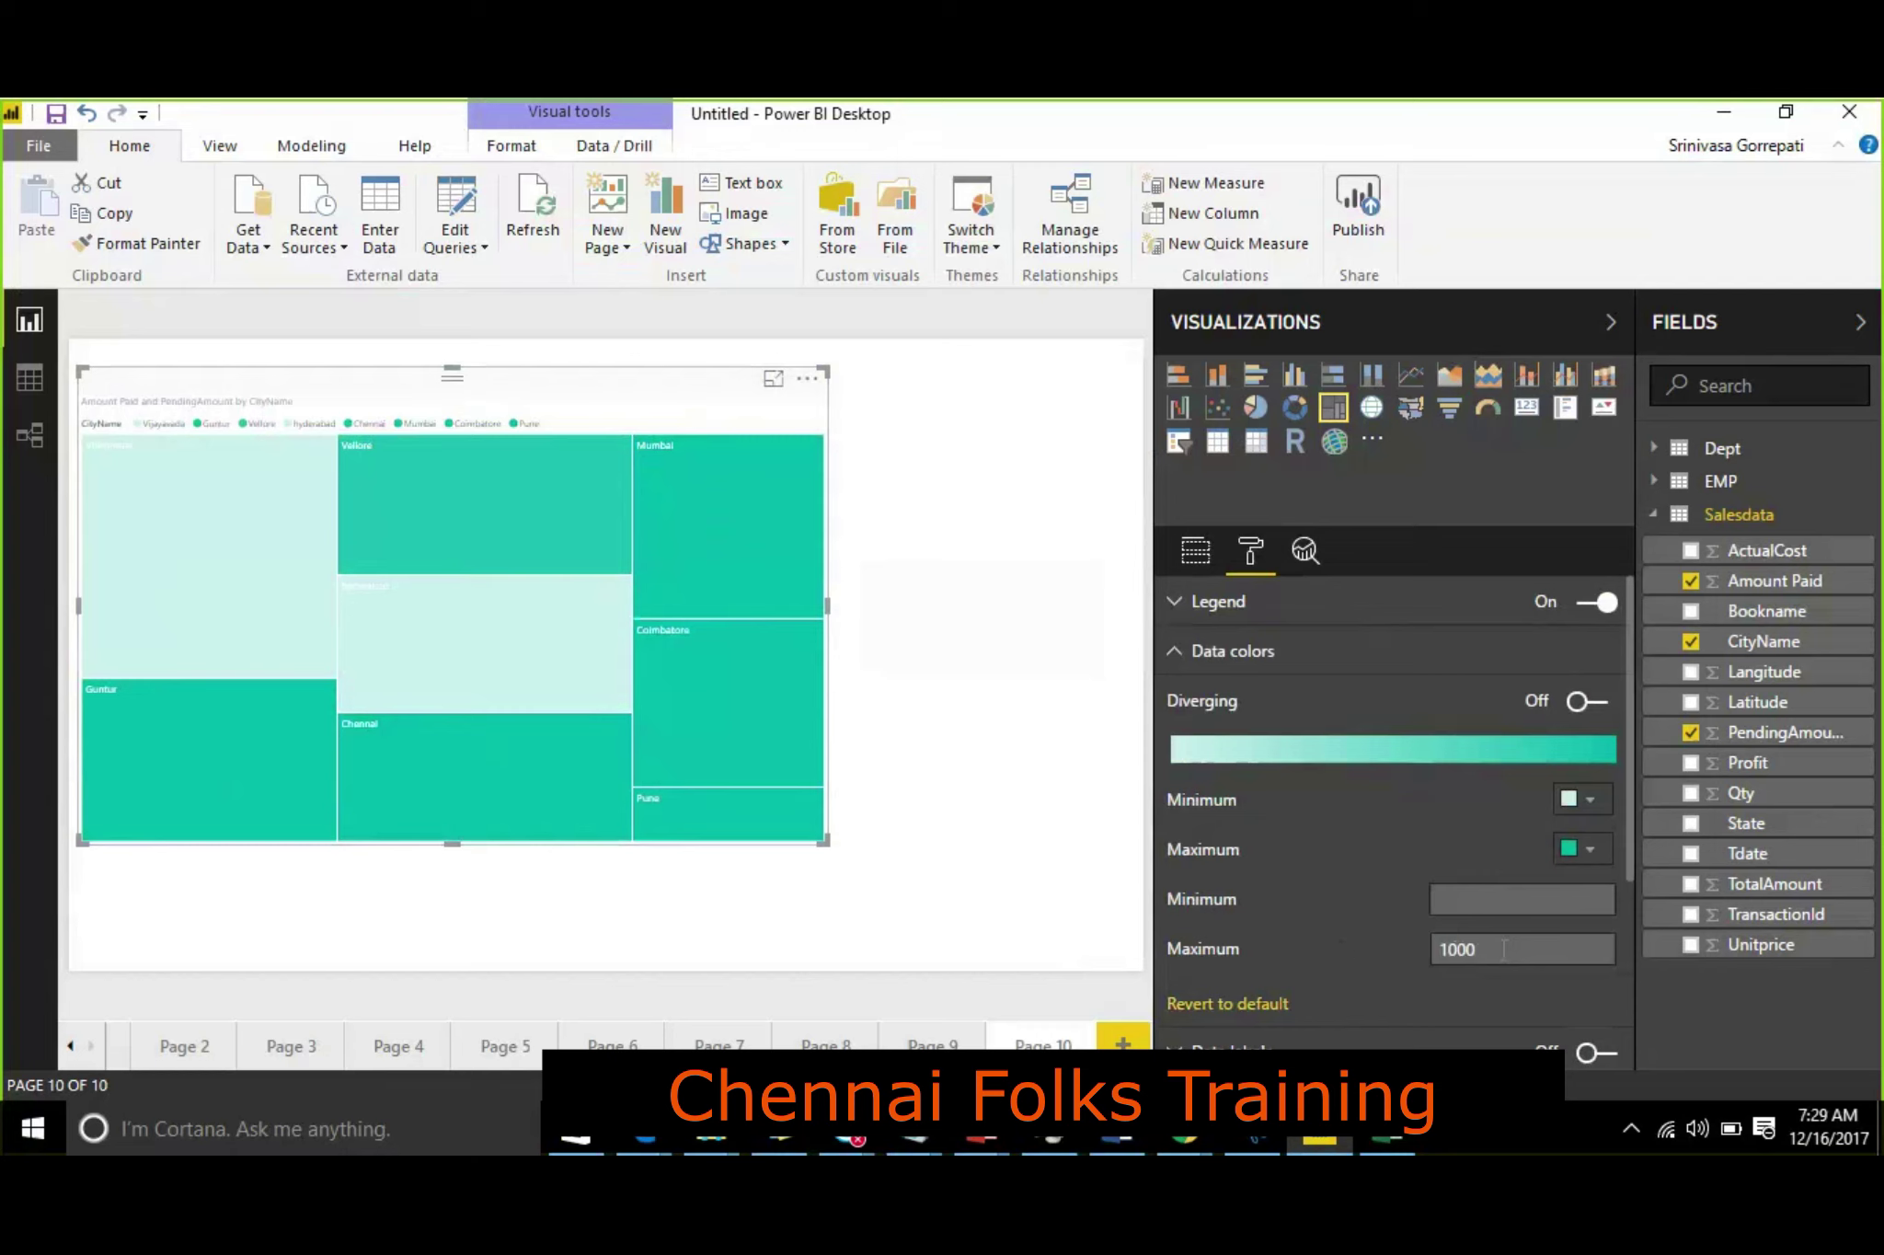
key(BackSpace)
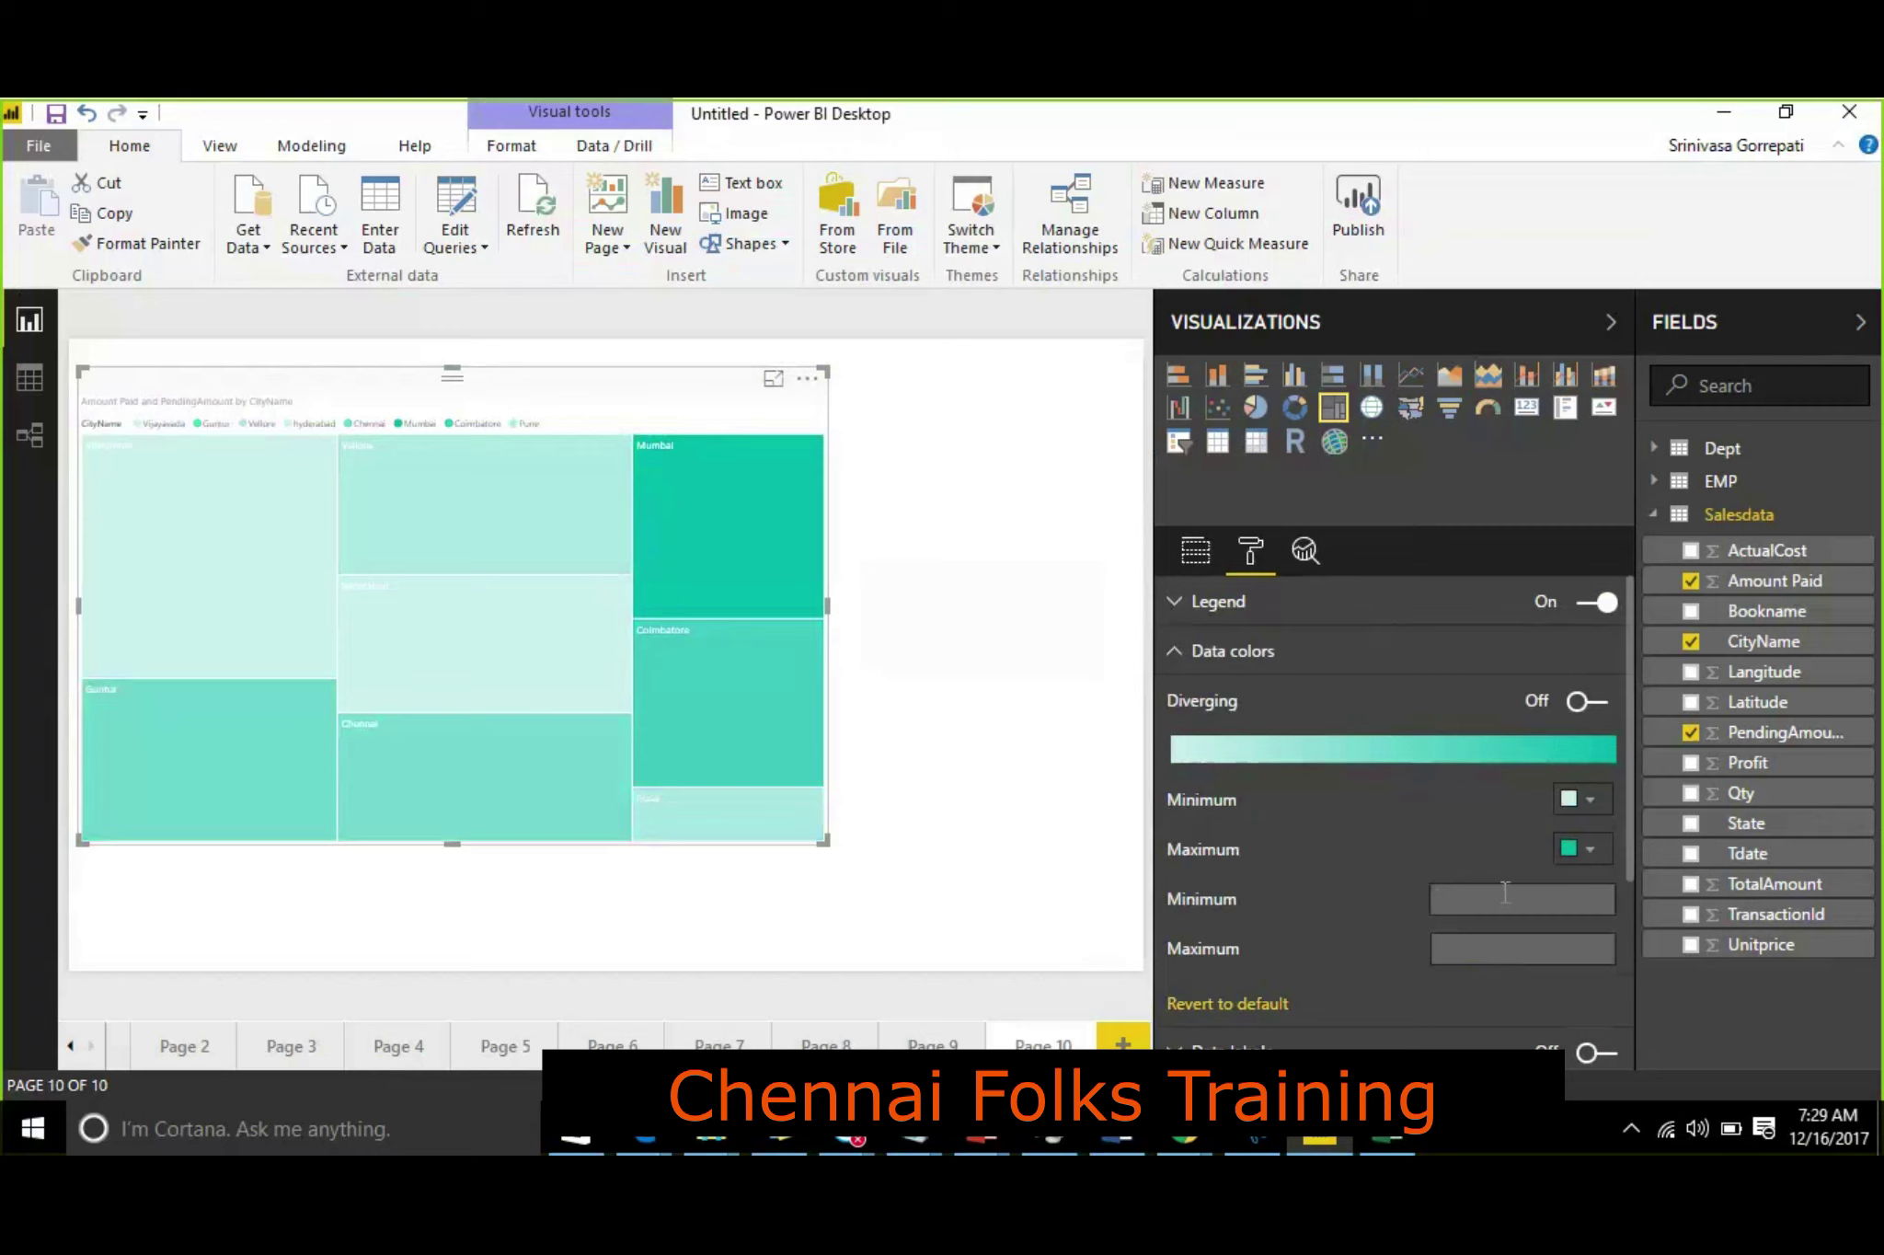
Step: Try a color scale minimum value of 3000 with green as the minimum color, and clear the value
text(3000)
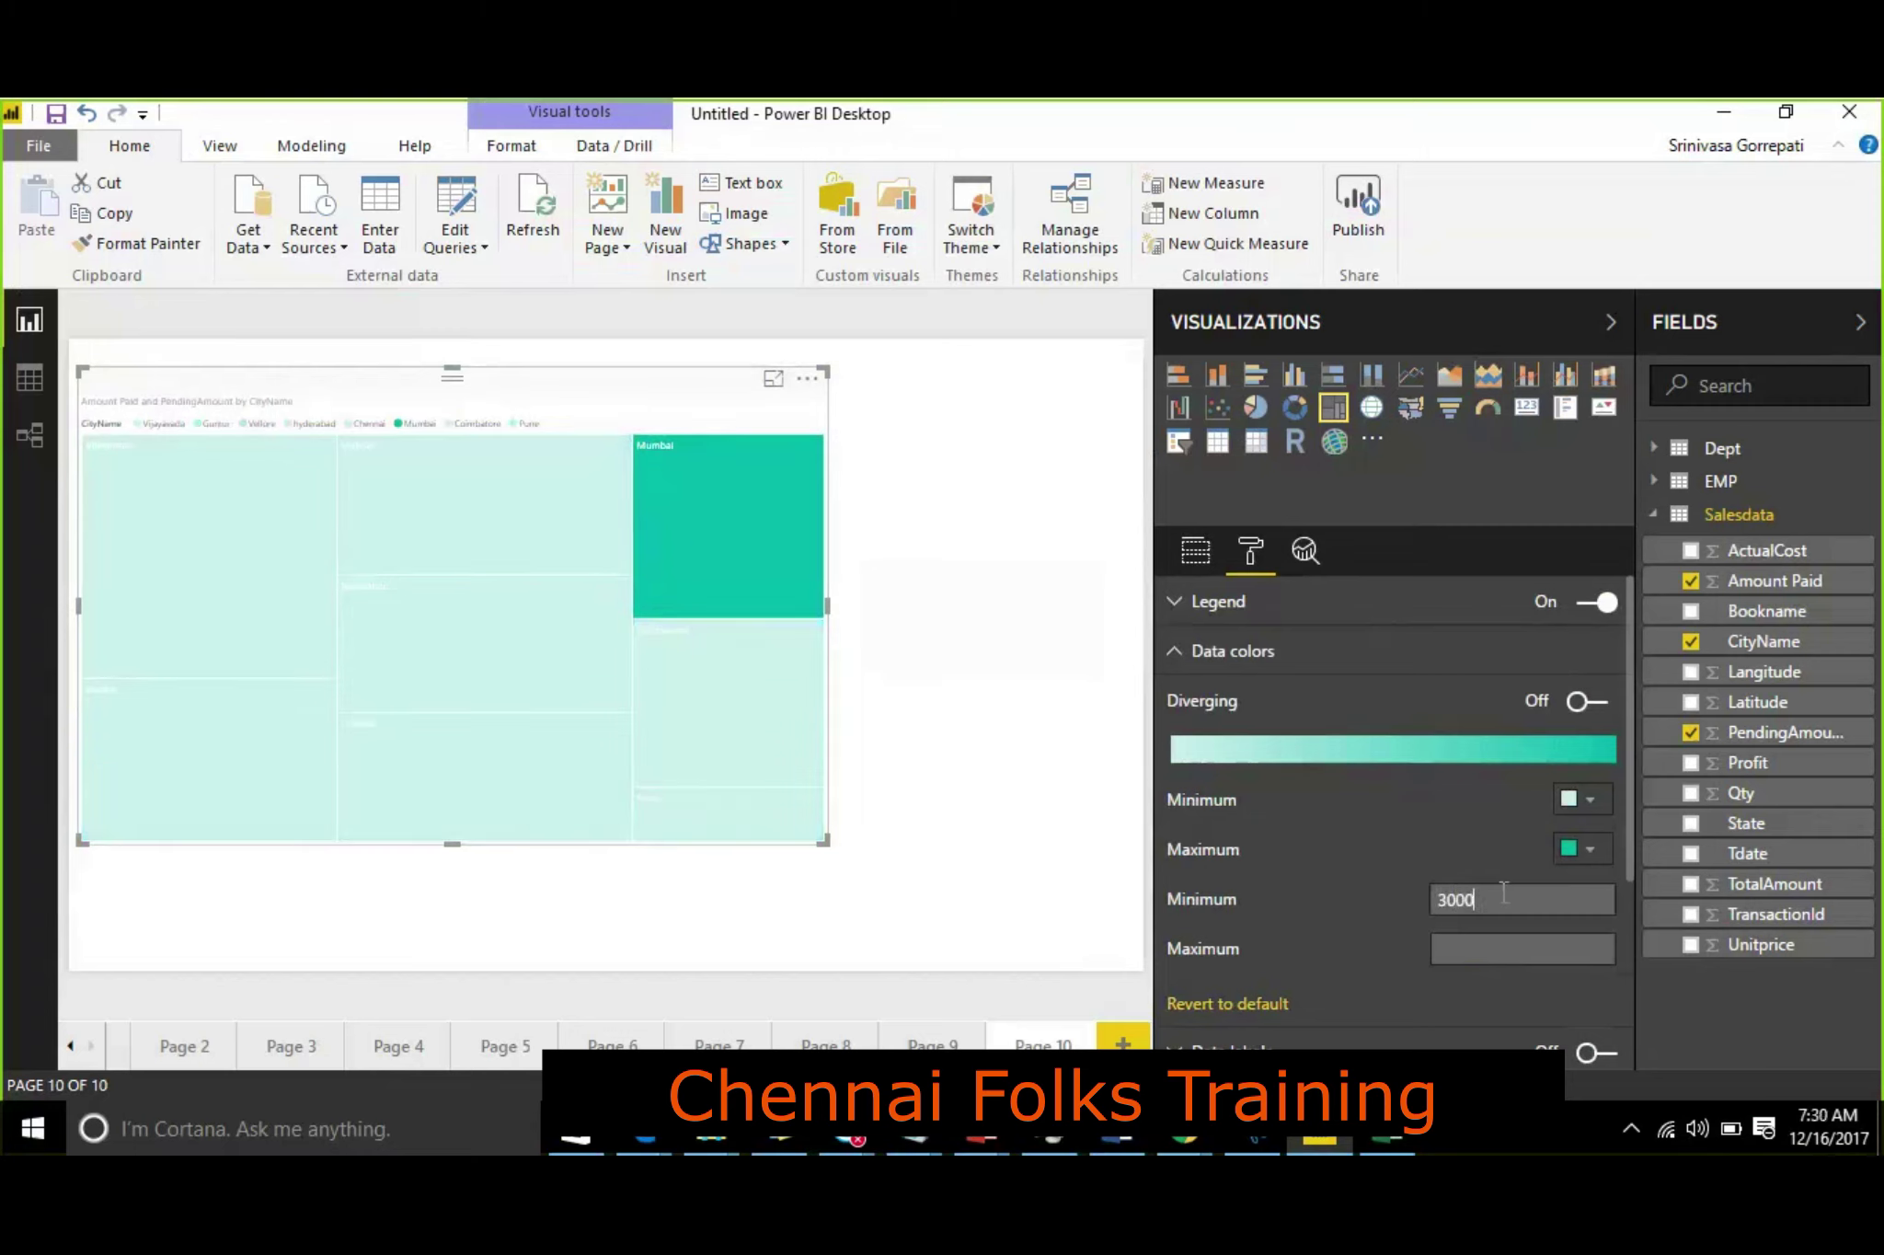
mouse_move(222, 631)
click(1579, 798)
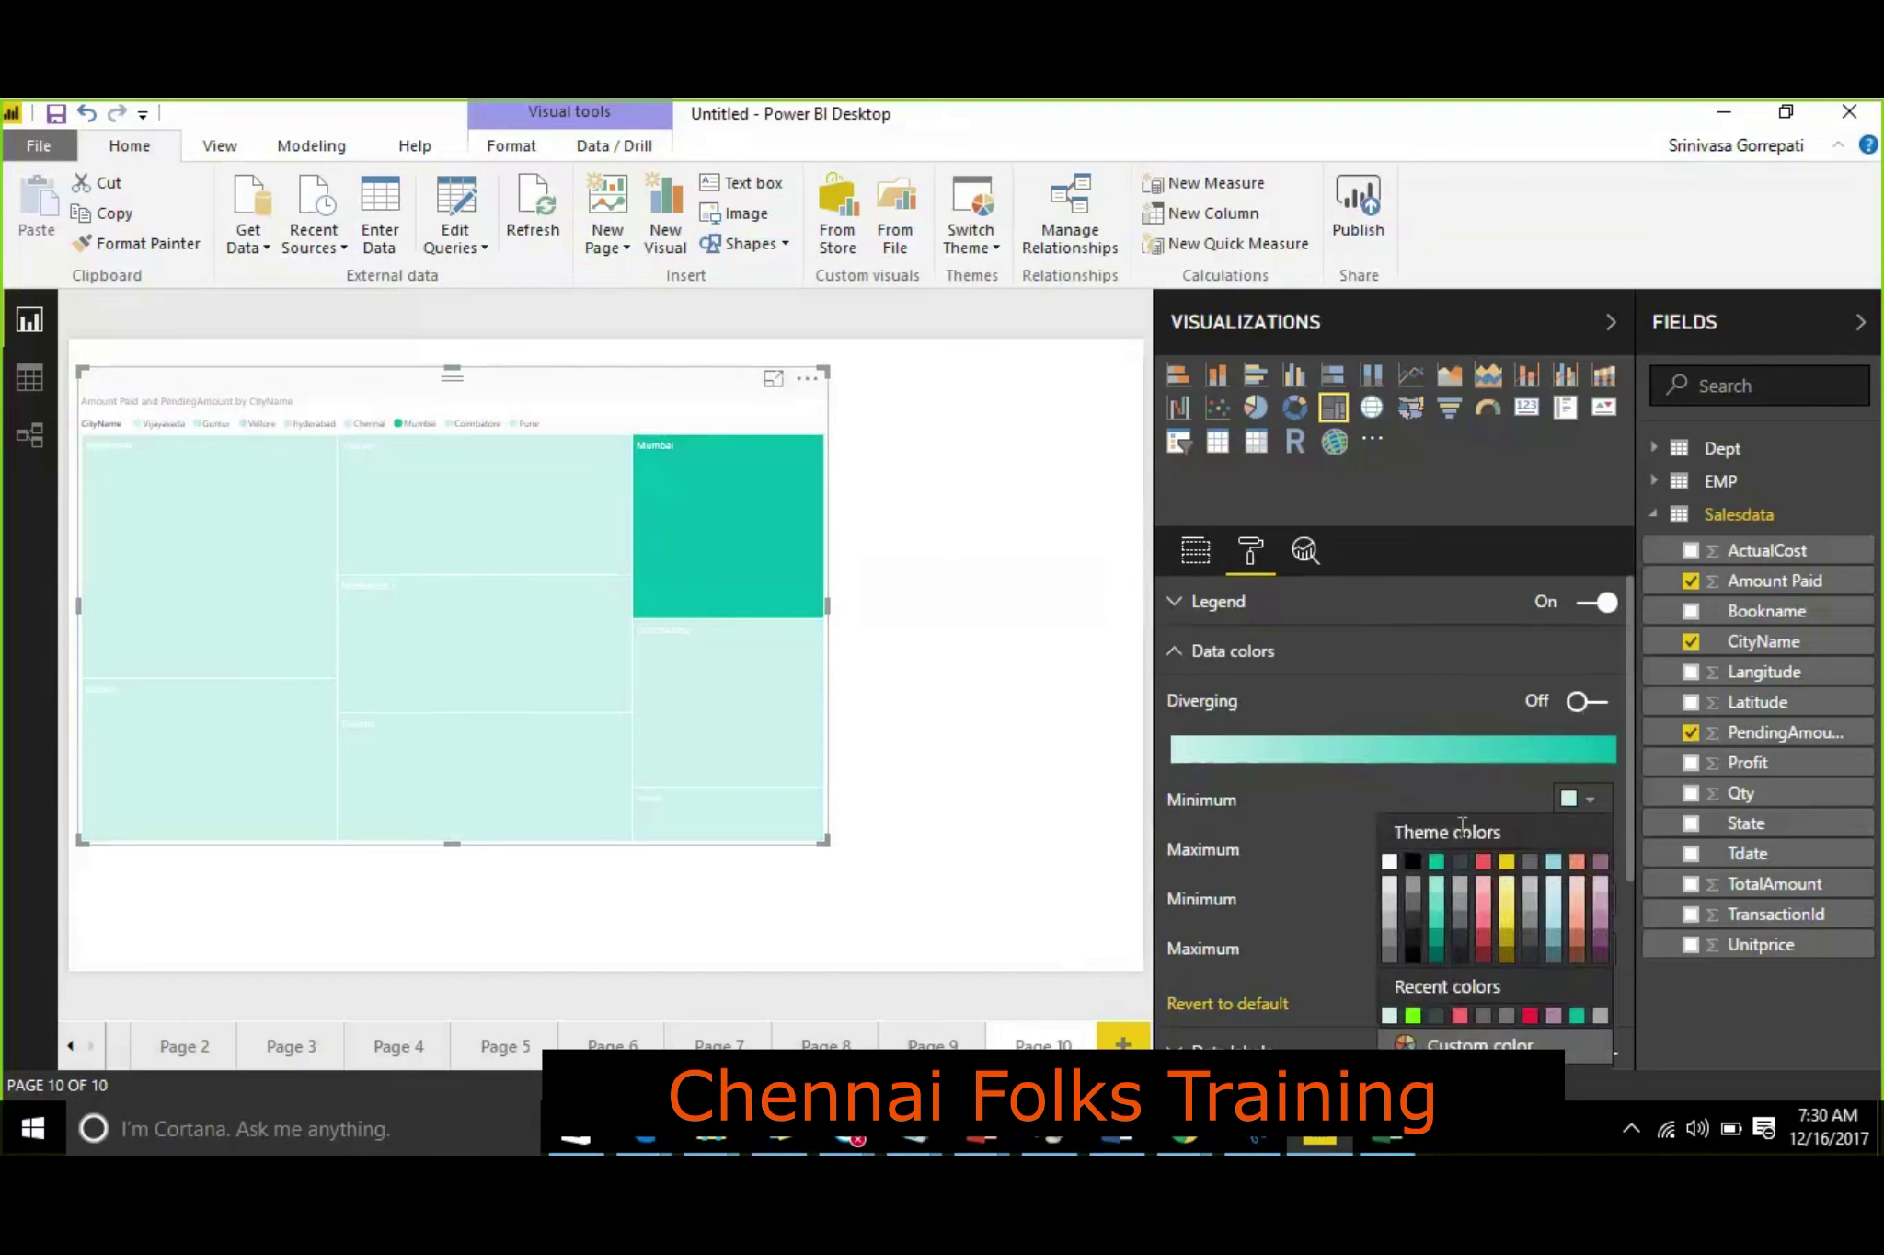
click(1577, 1014)
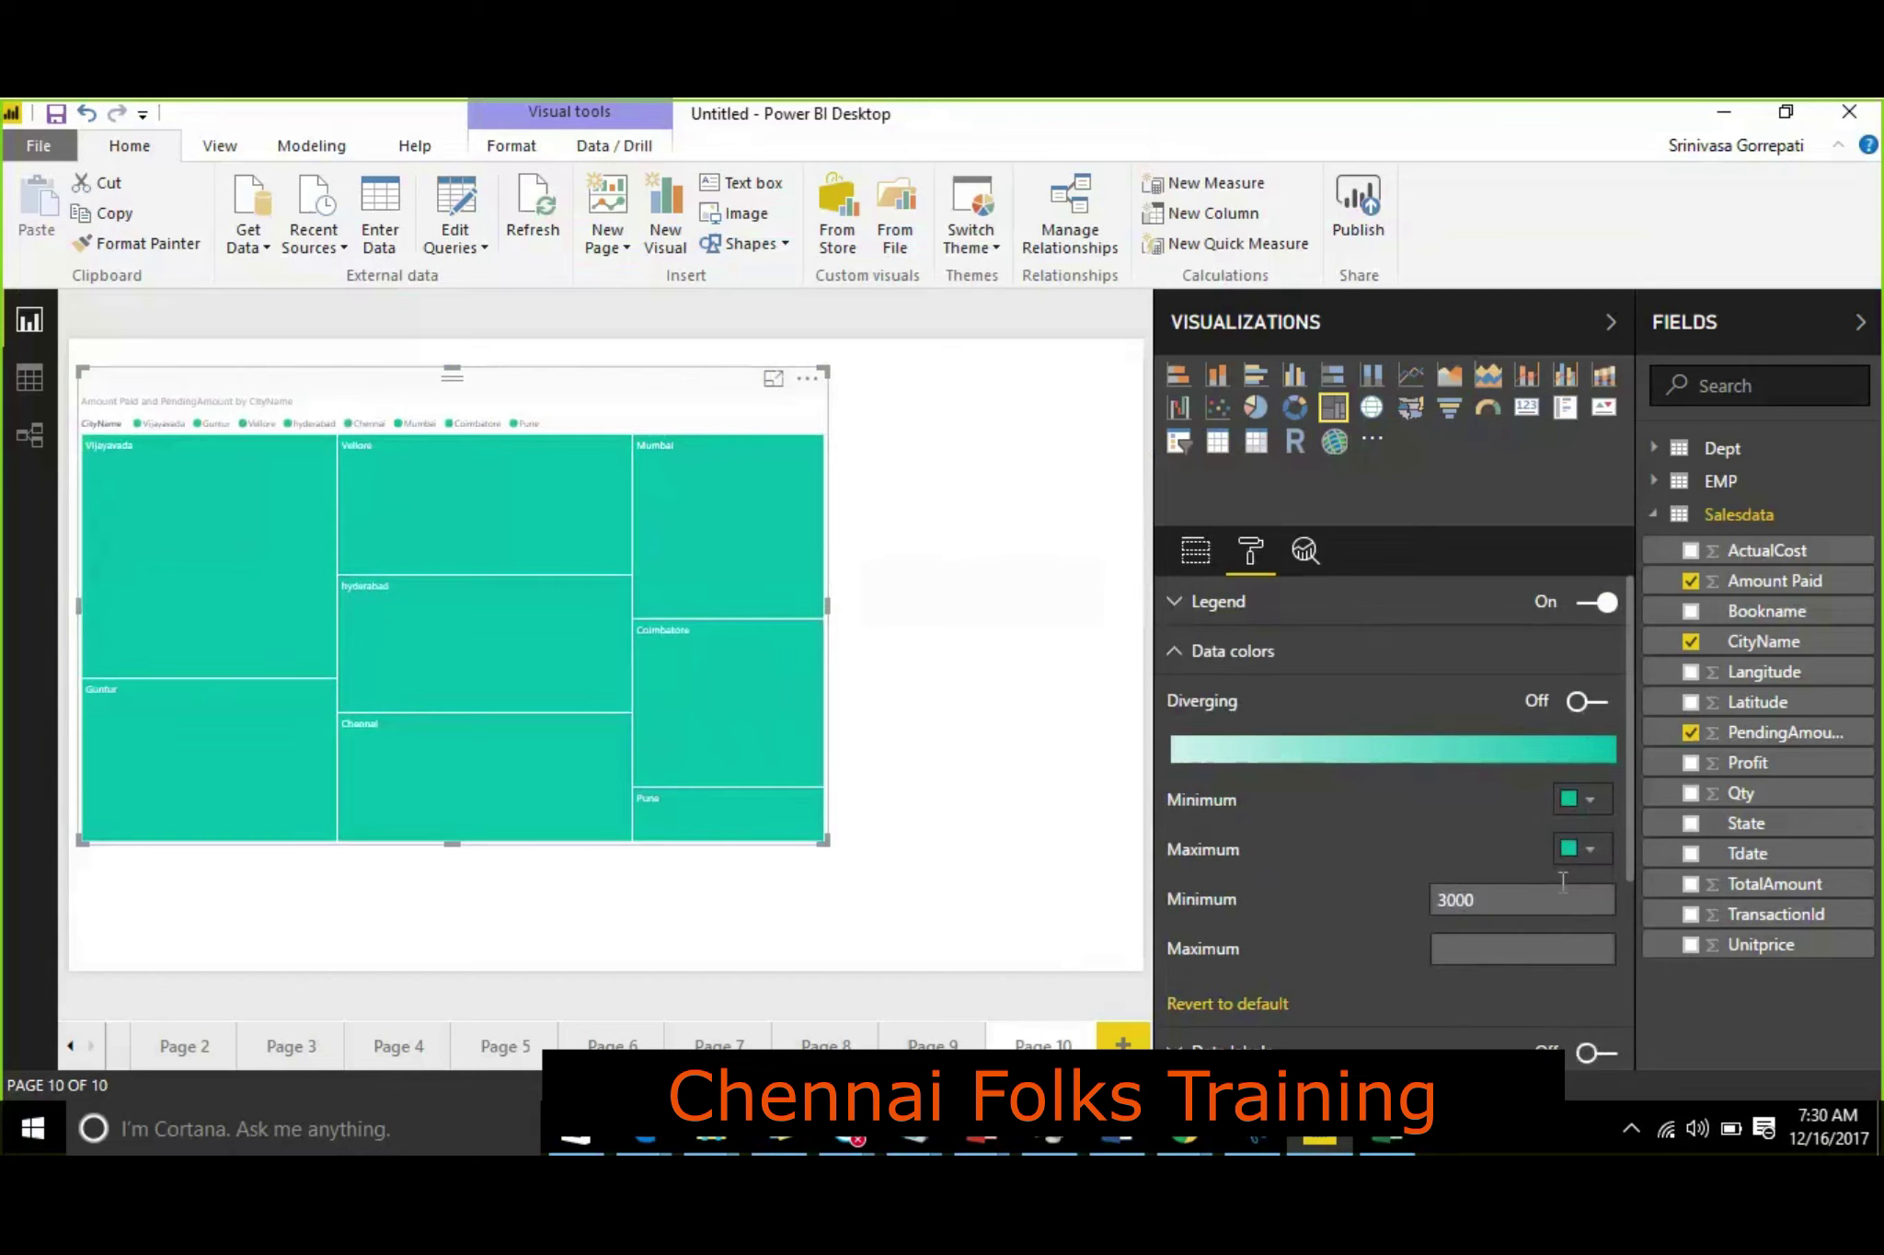
key(BackSpace)
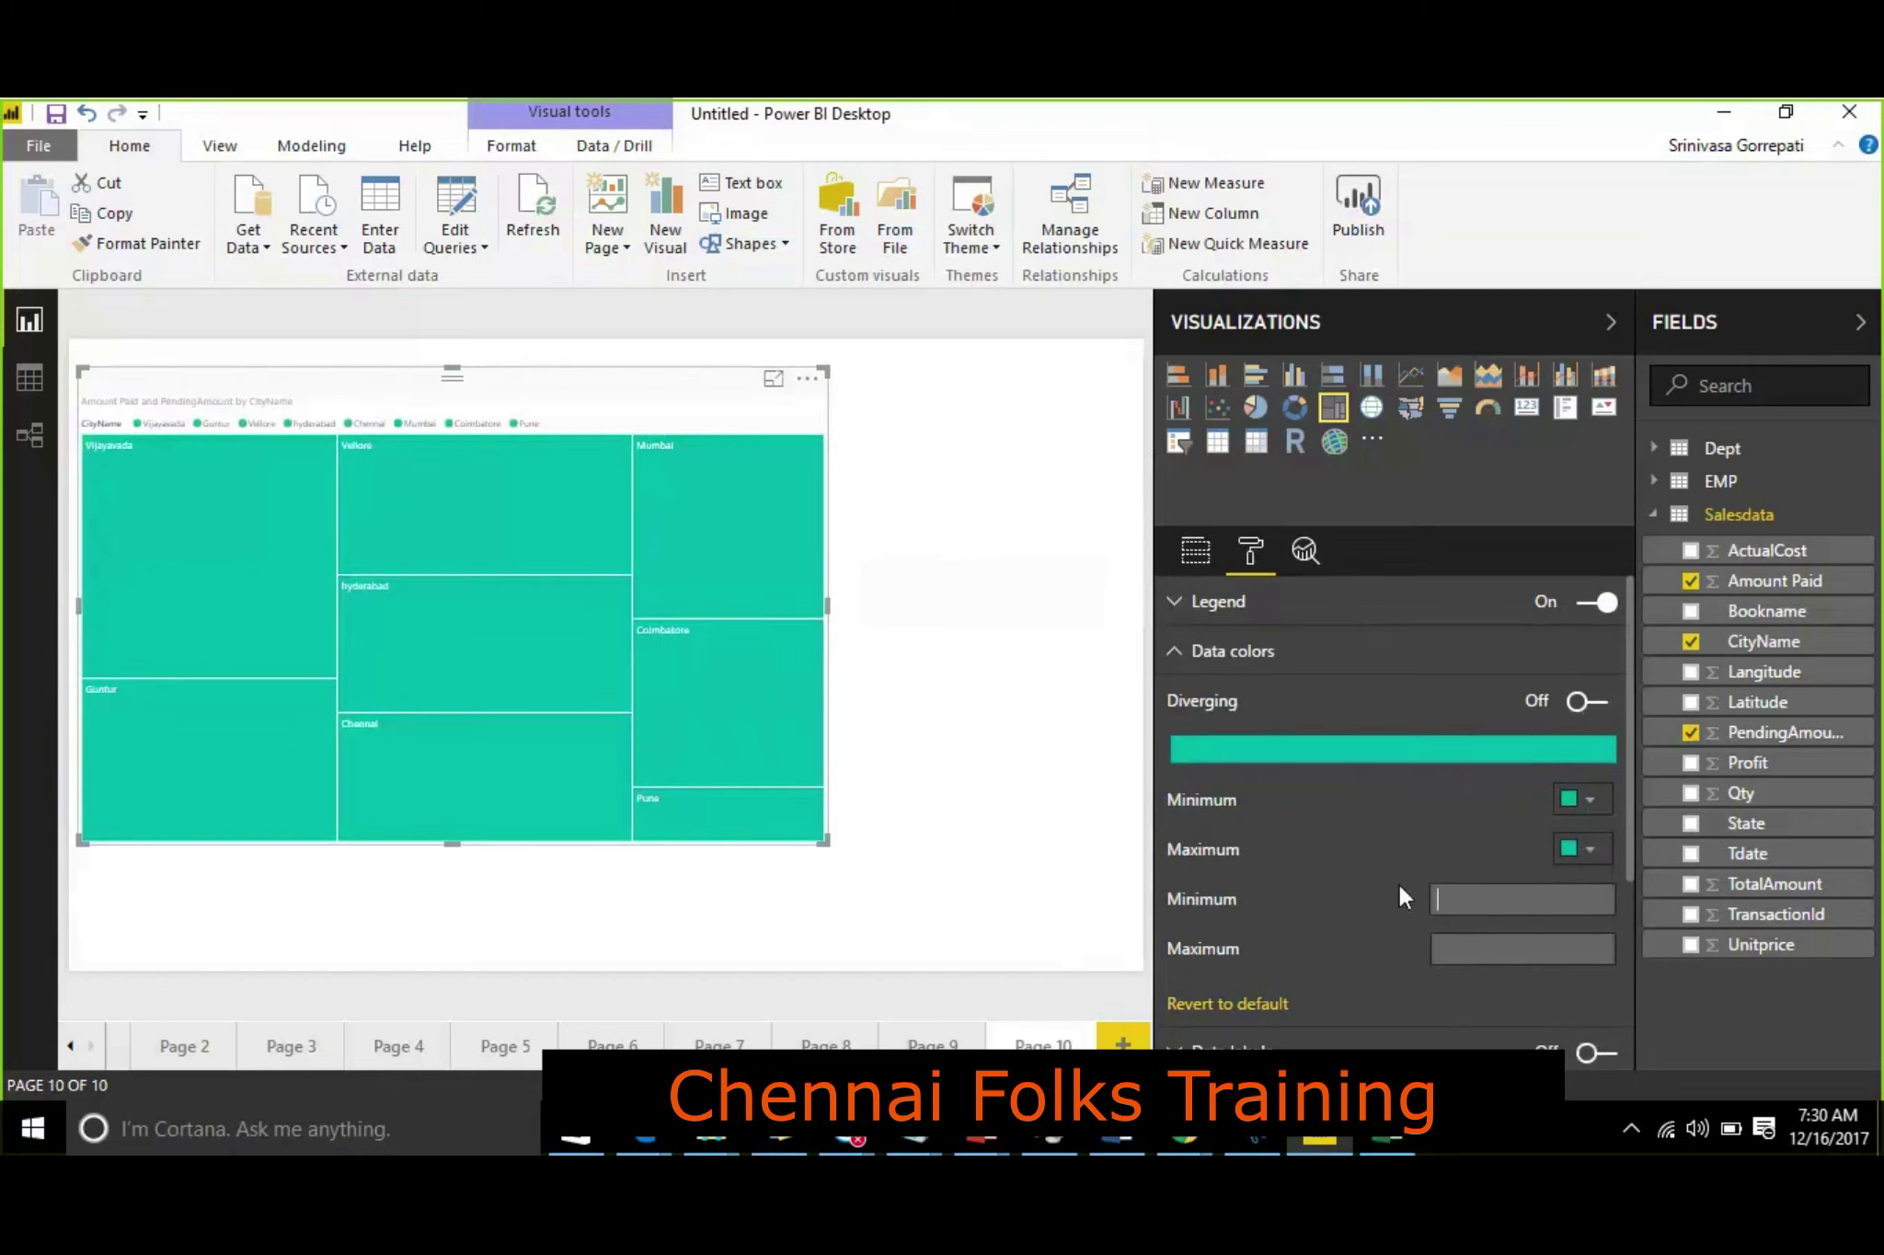
Step: Set the treemap's minimum data color to light pink and its maximum color to a darker pink
click(1589, 808)
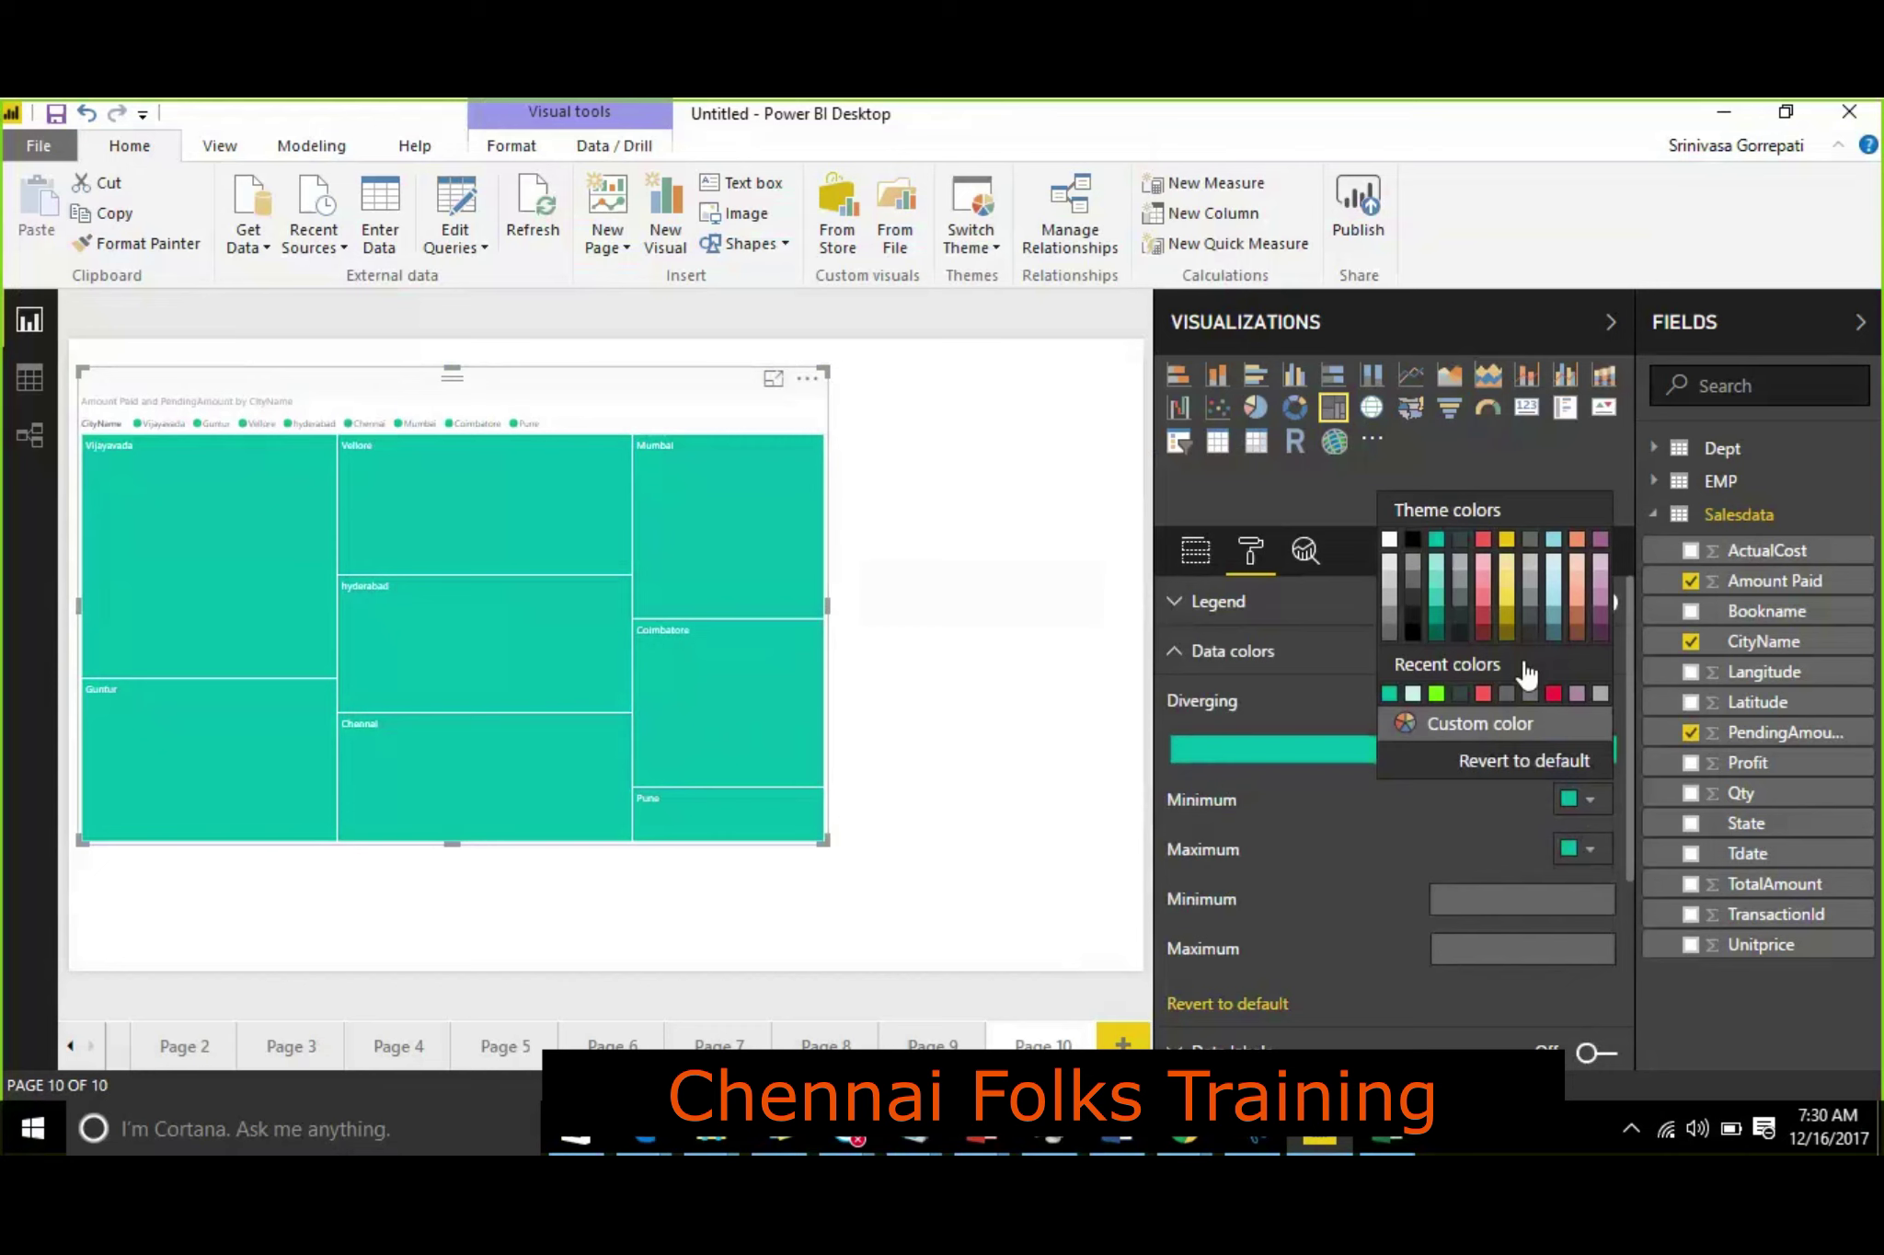
click(1509, 641)
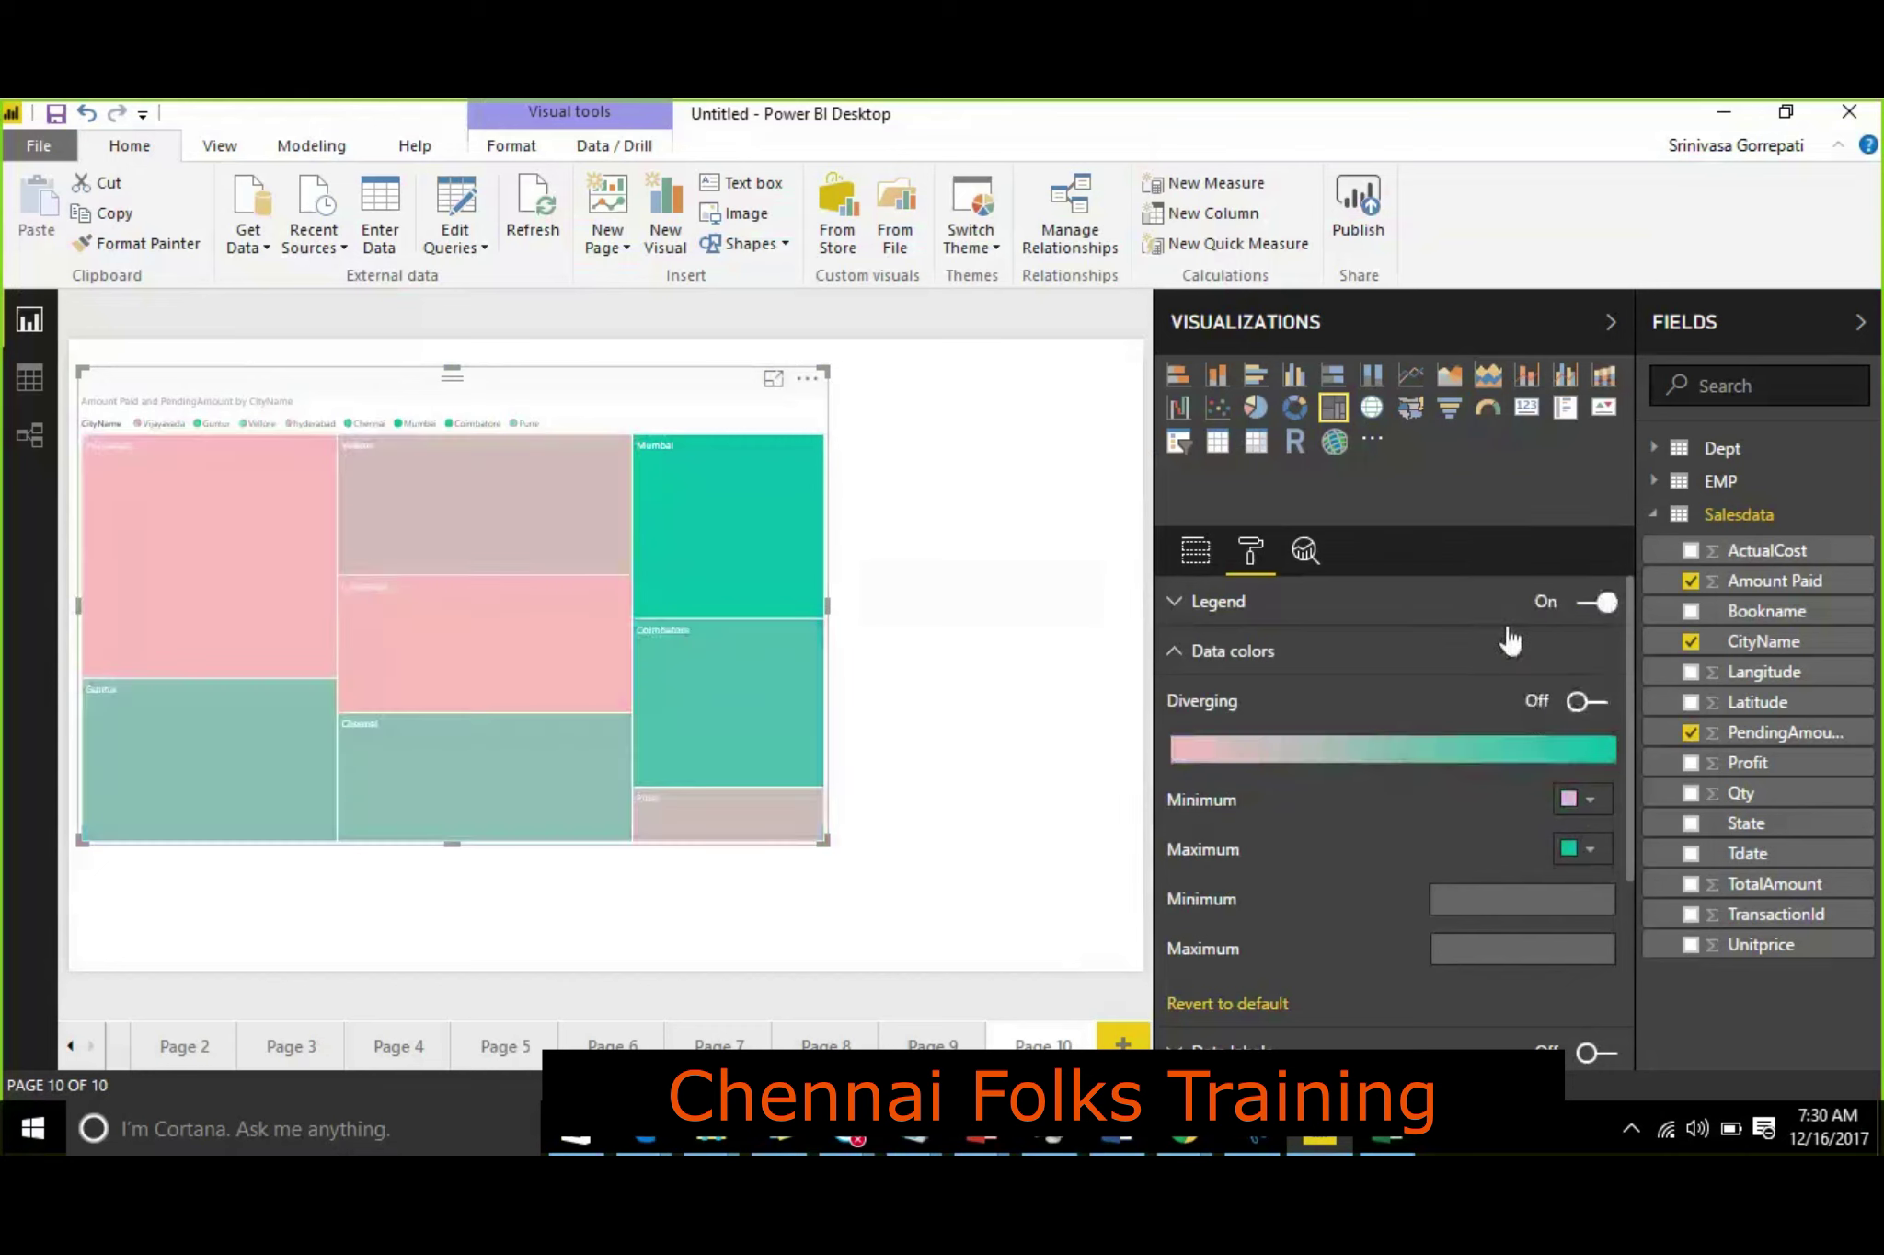
click(1584, 854)
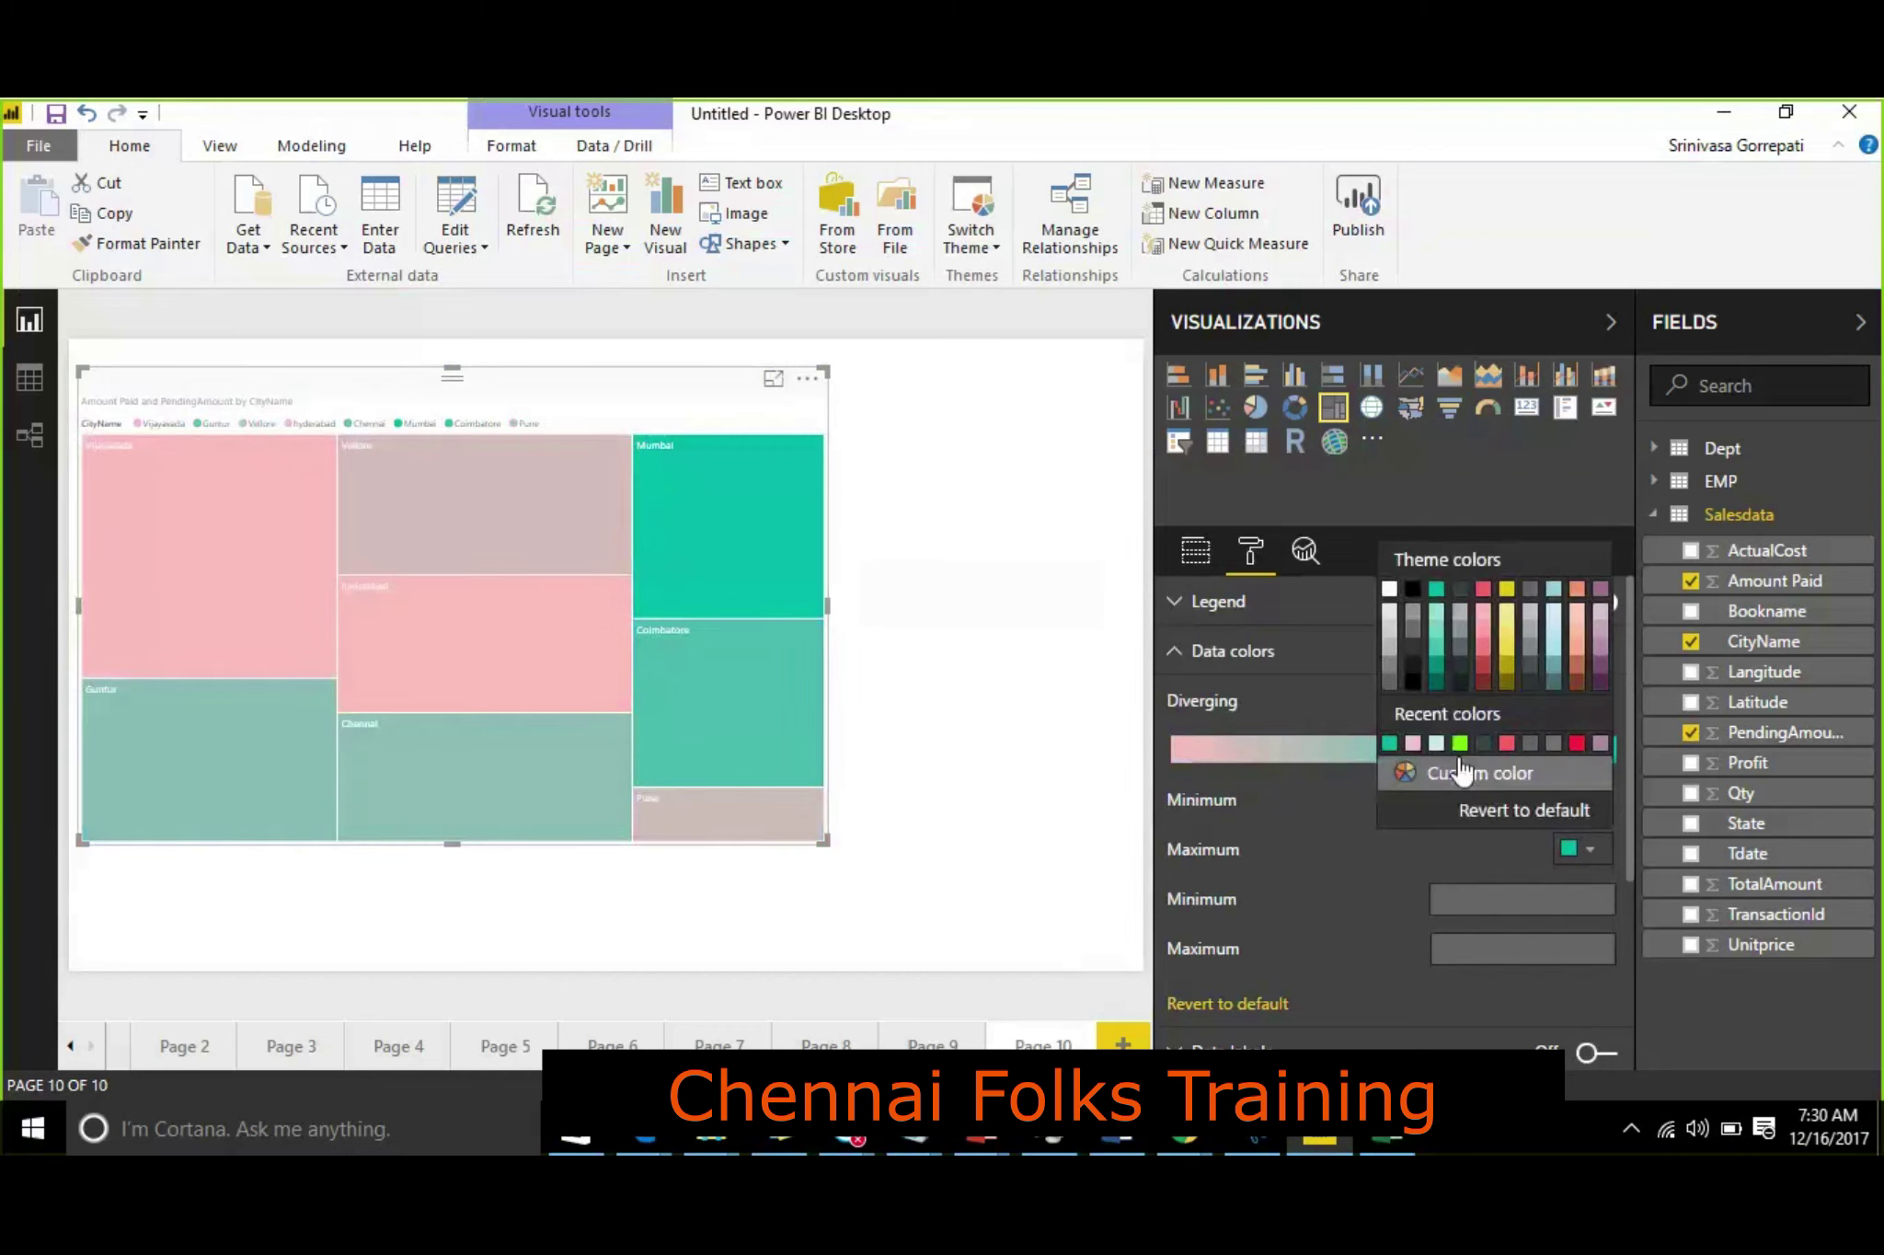
click(1485, 655)
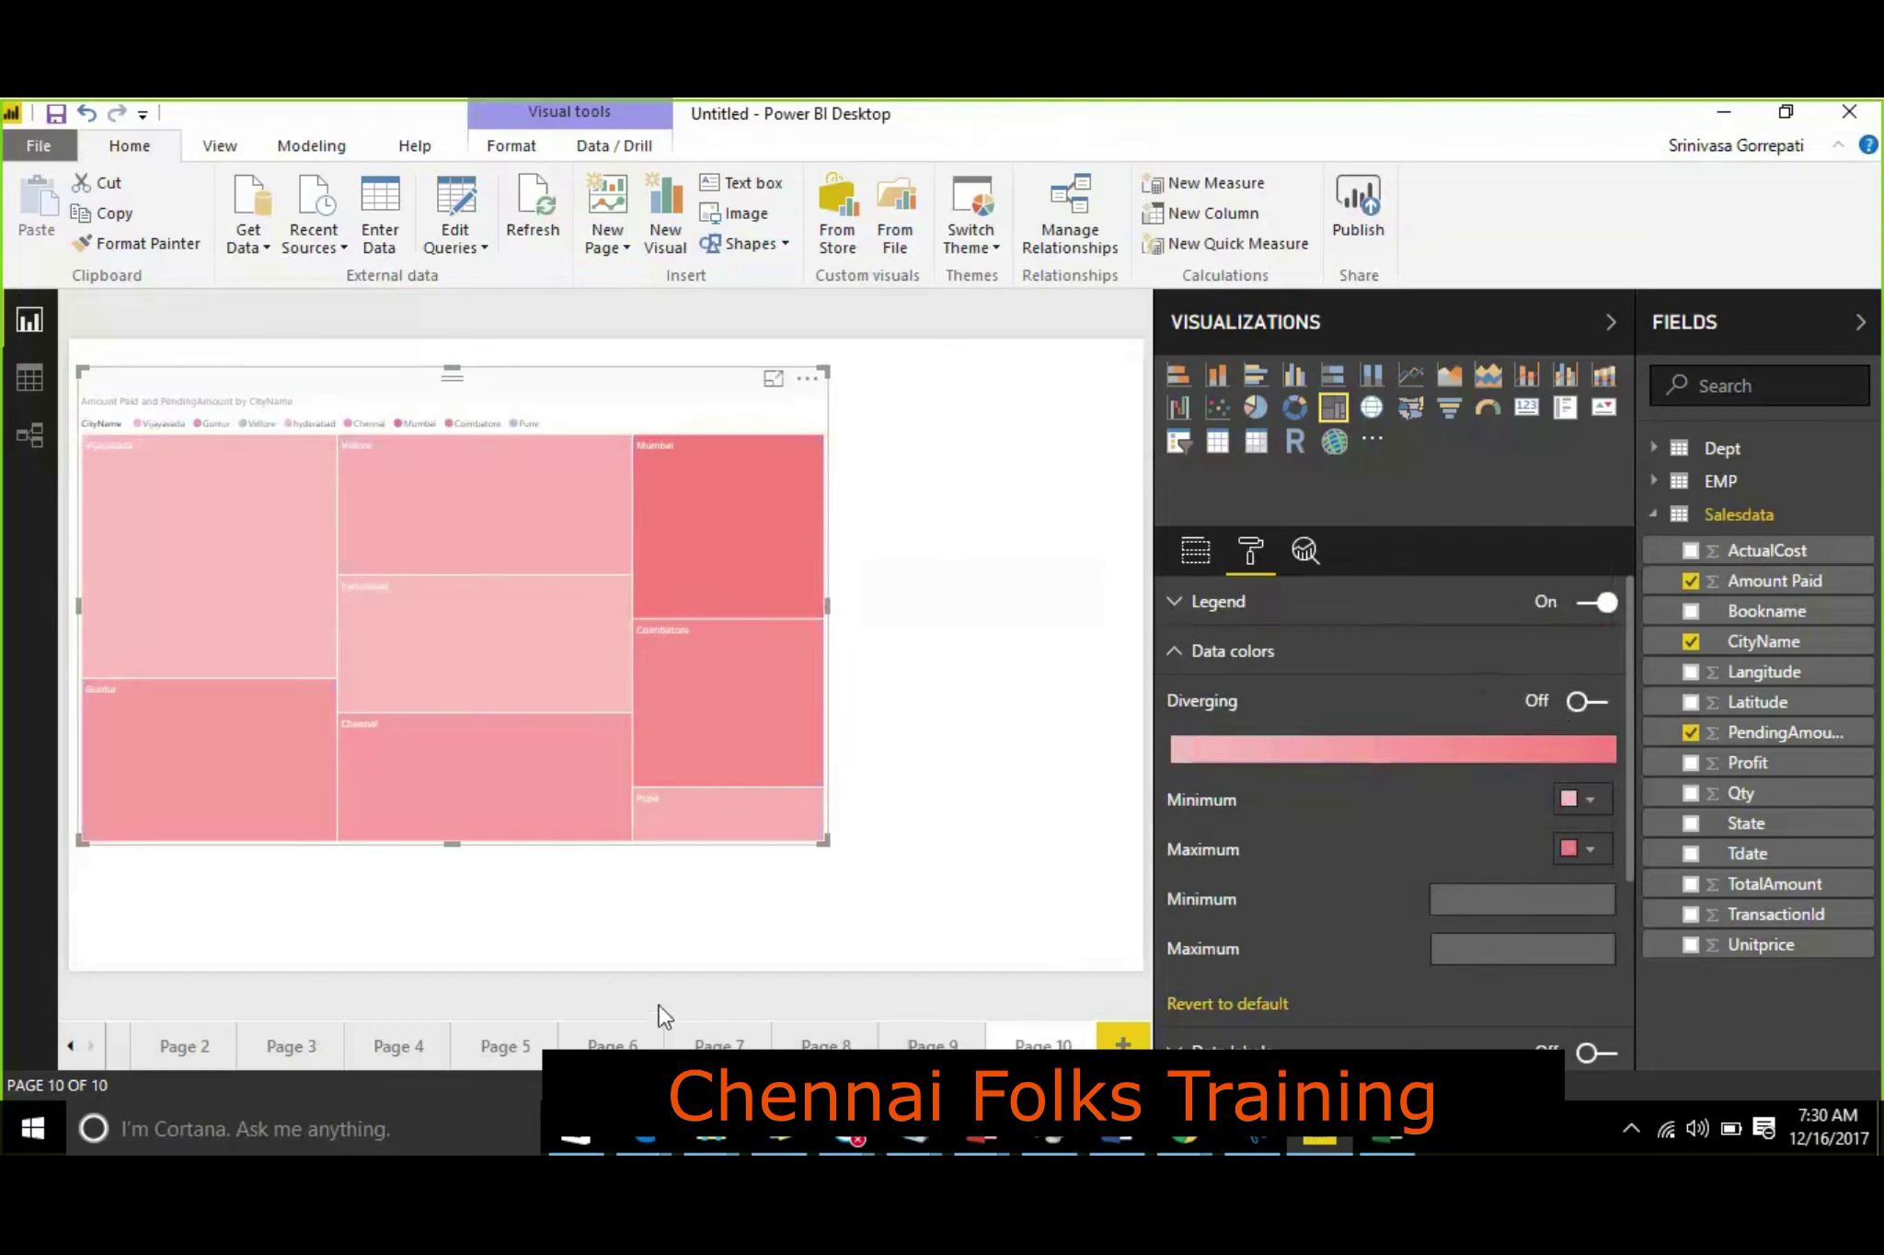
Step: Turn on the treemap's data labels and set their display units to None
scroll(1270, 885, down, 3)
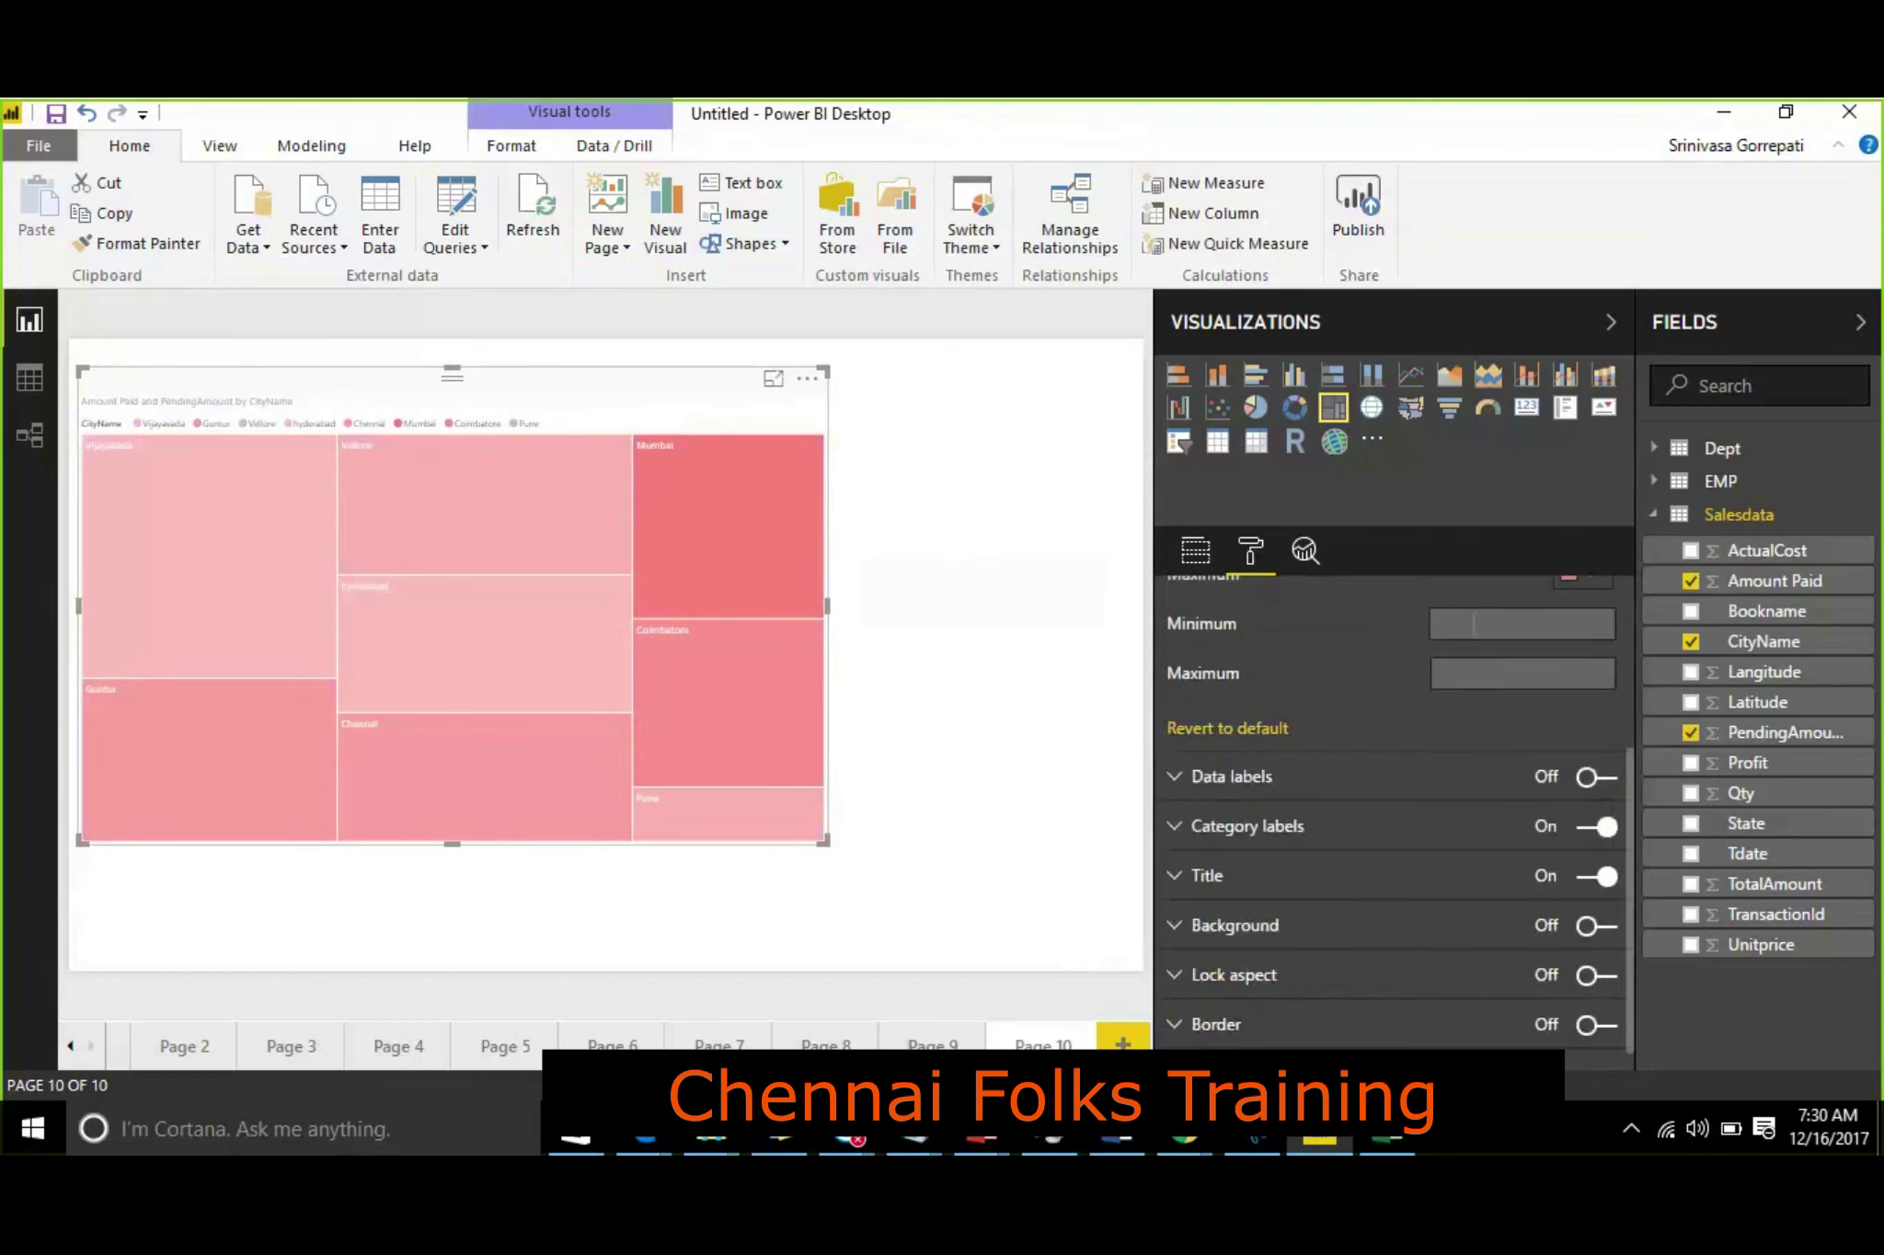
click(1476, 685)
click(1584, 779)
click(1216, 783)
scroll(1294, 769, down, 3)
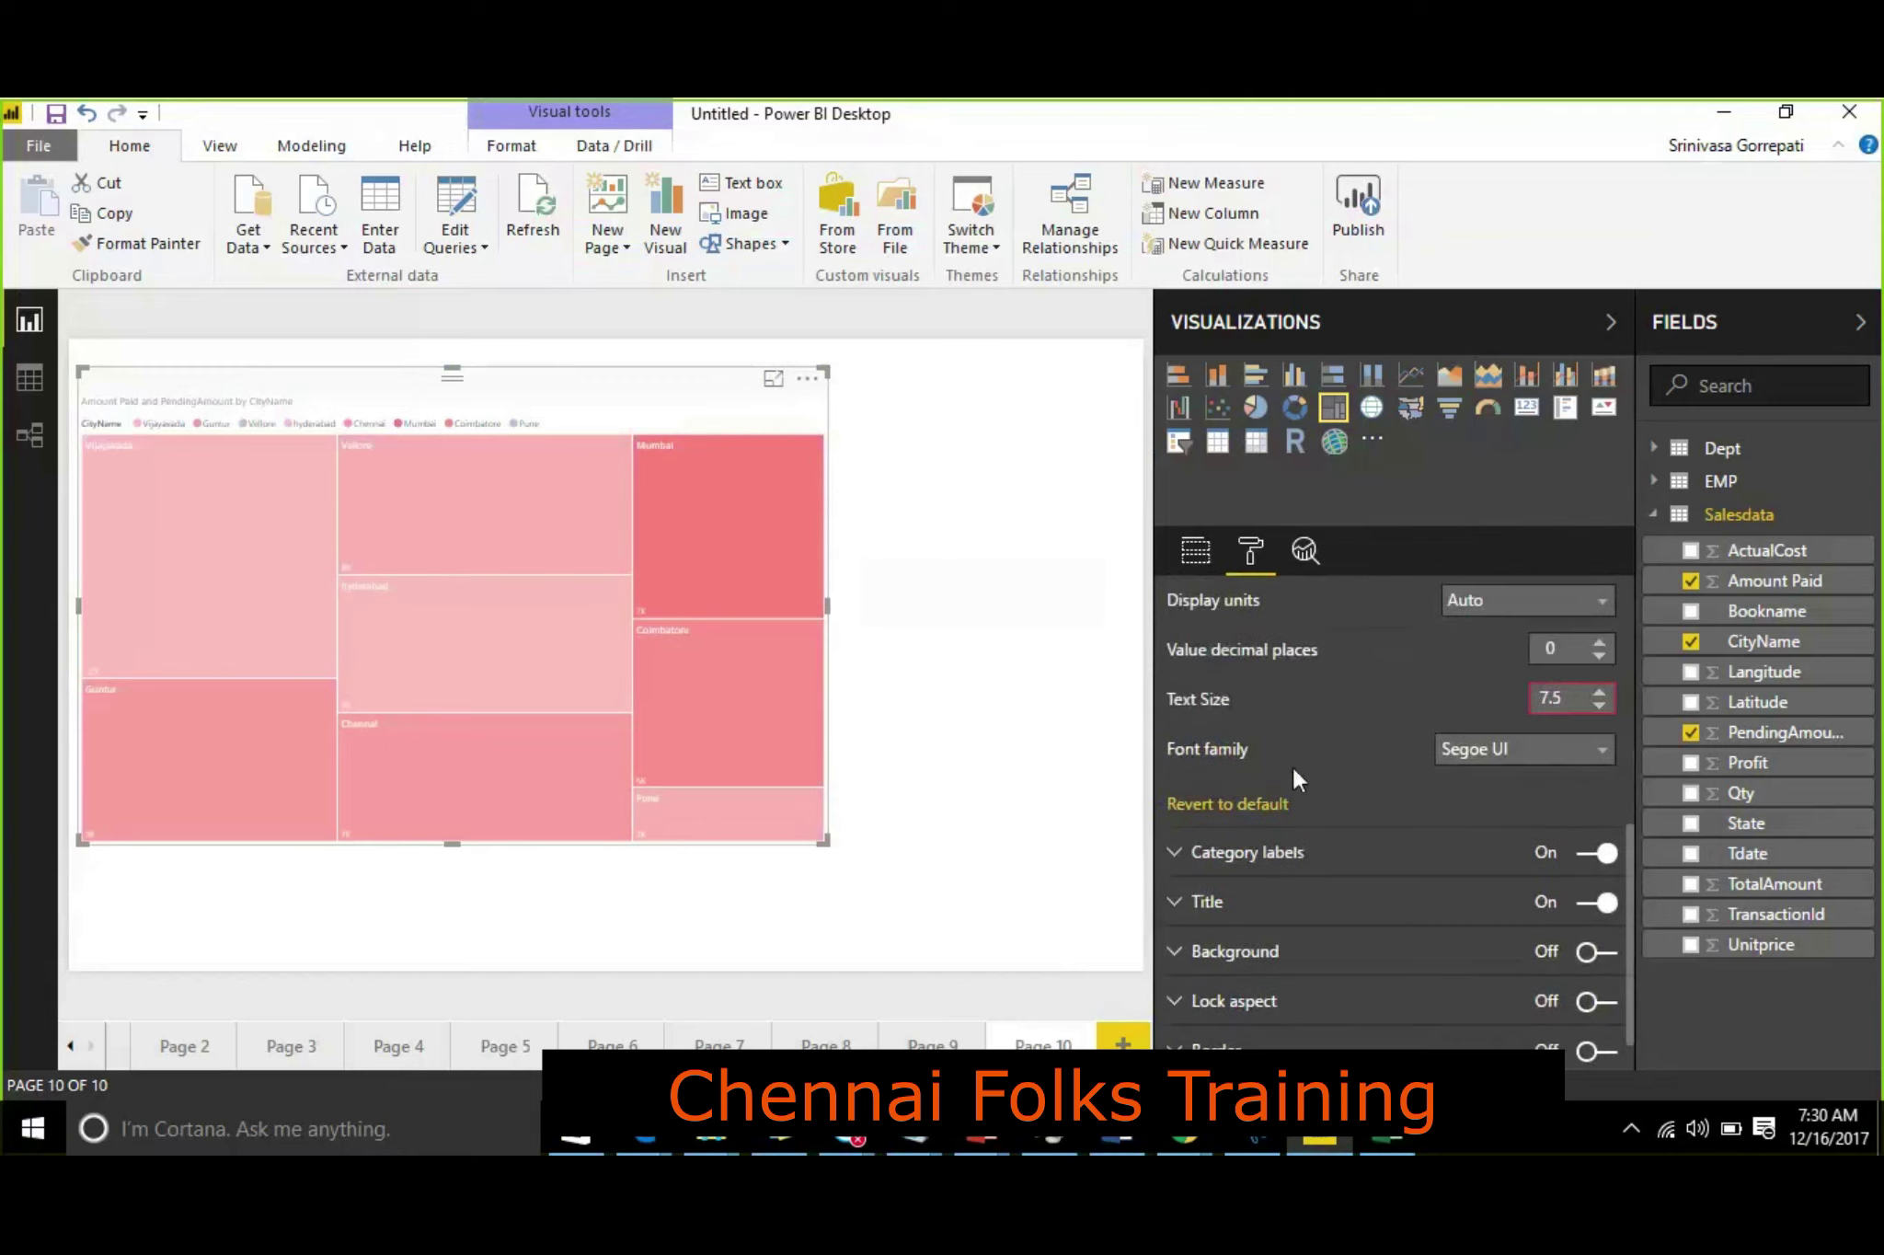
scroll(1349, 731, up, 2)
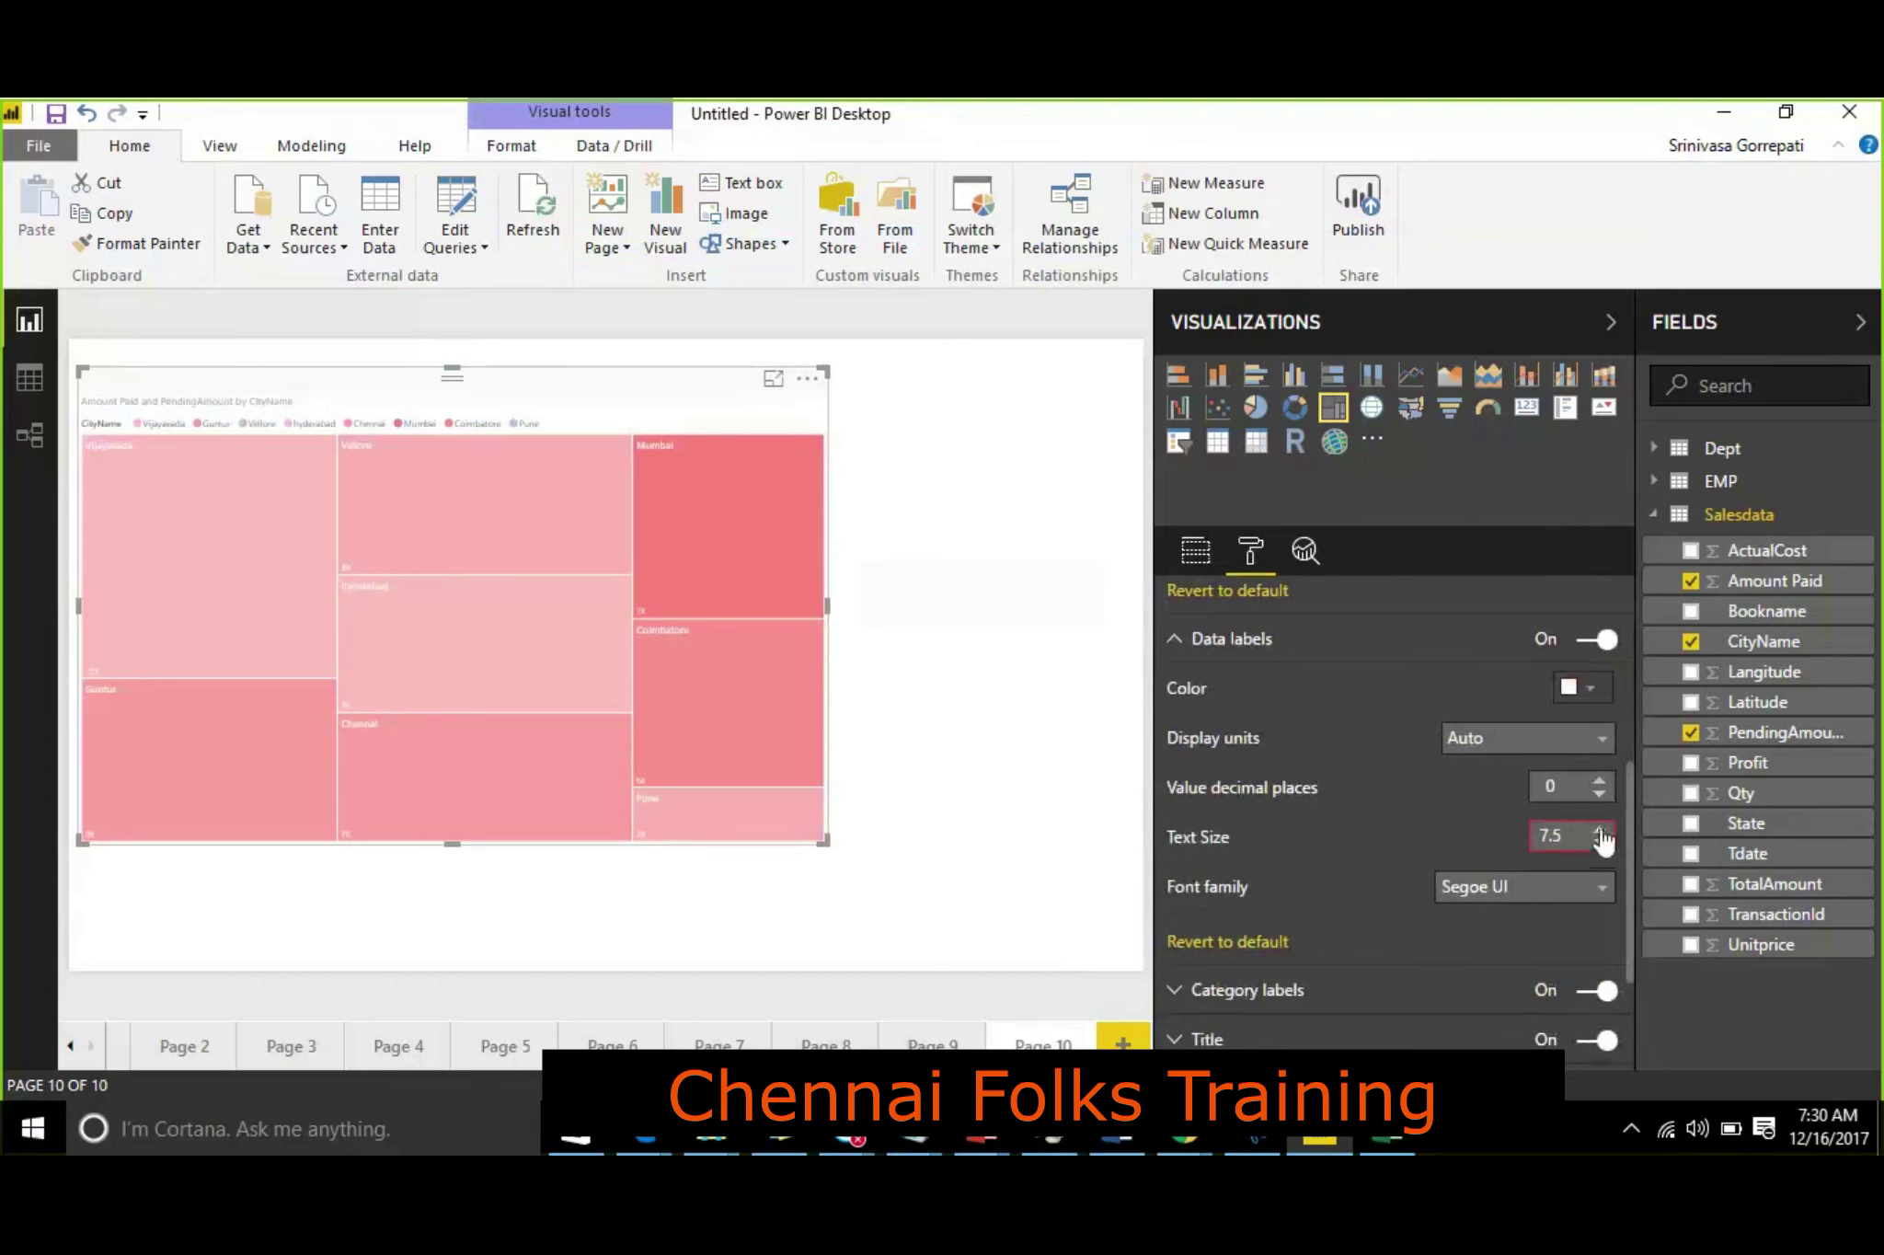
click(1546, 740)
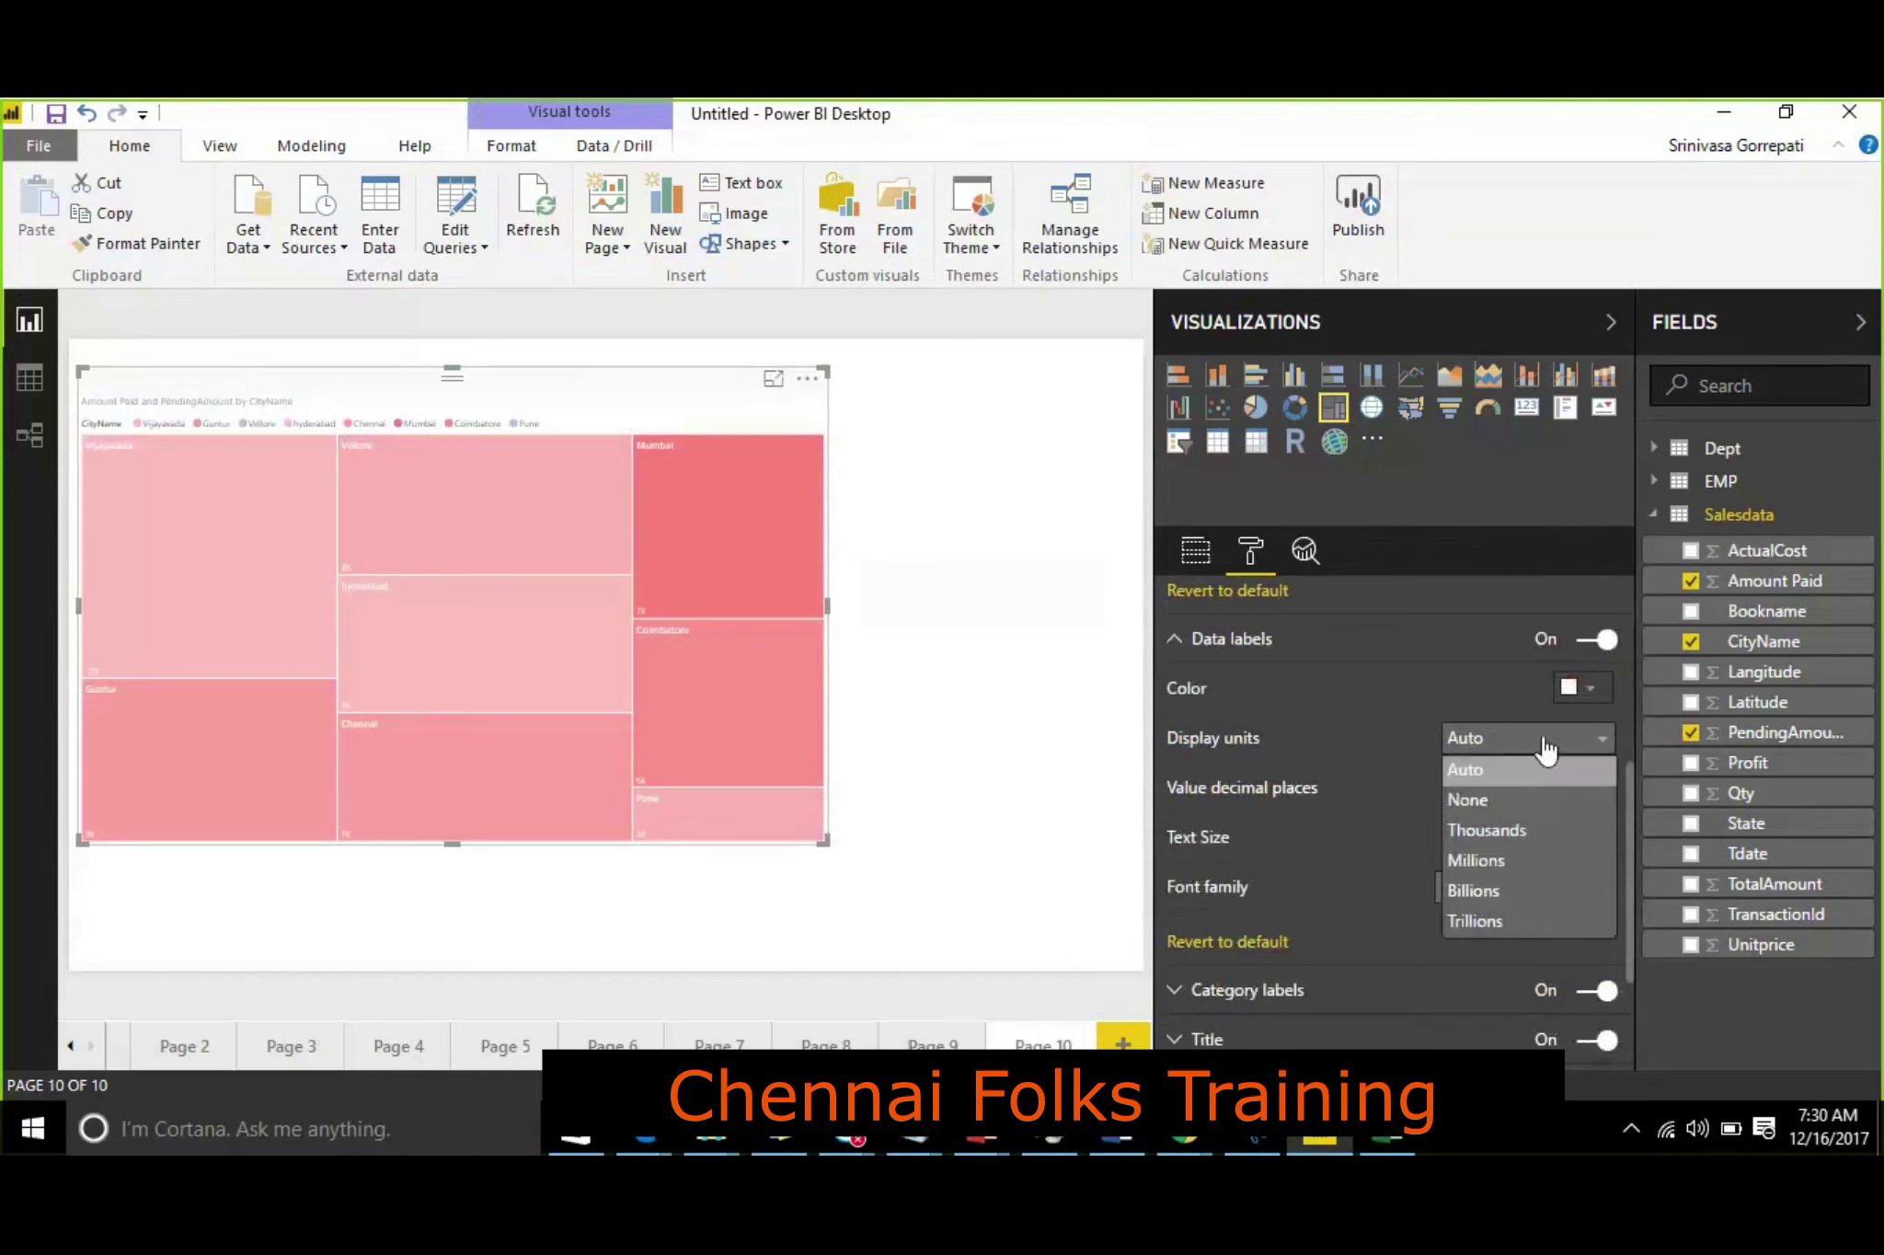
click(1502, 804)
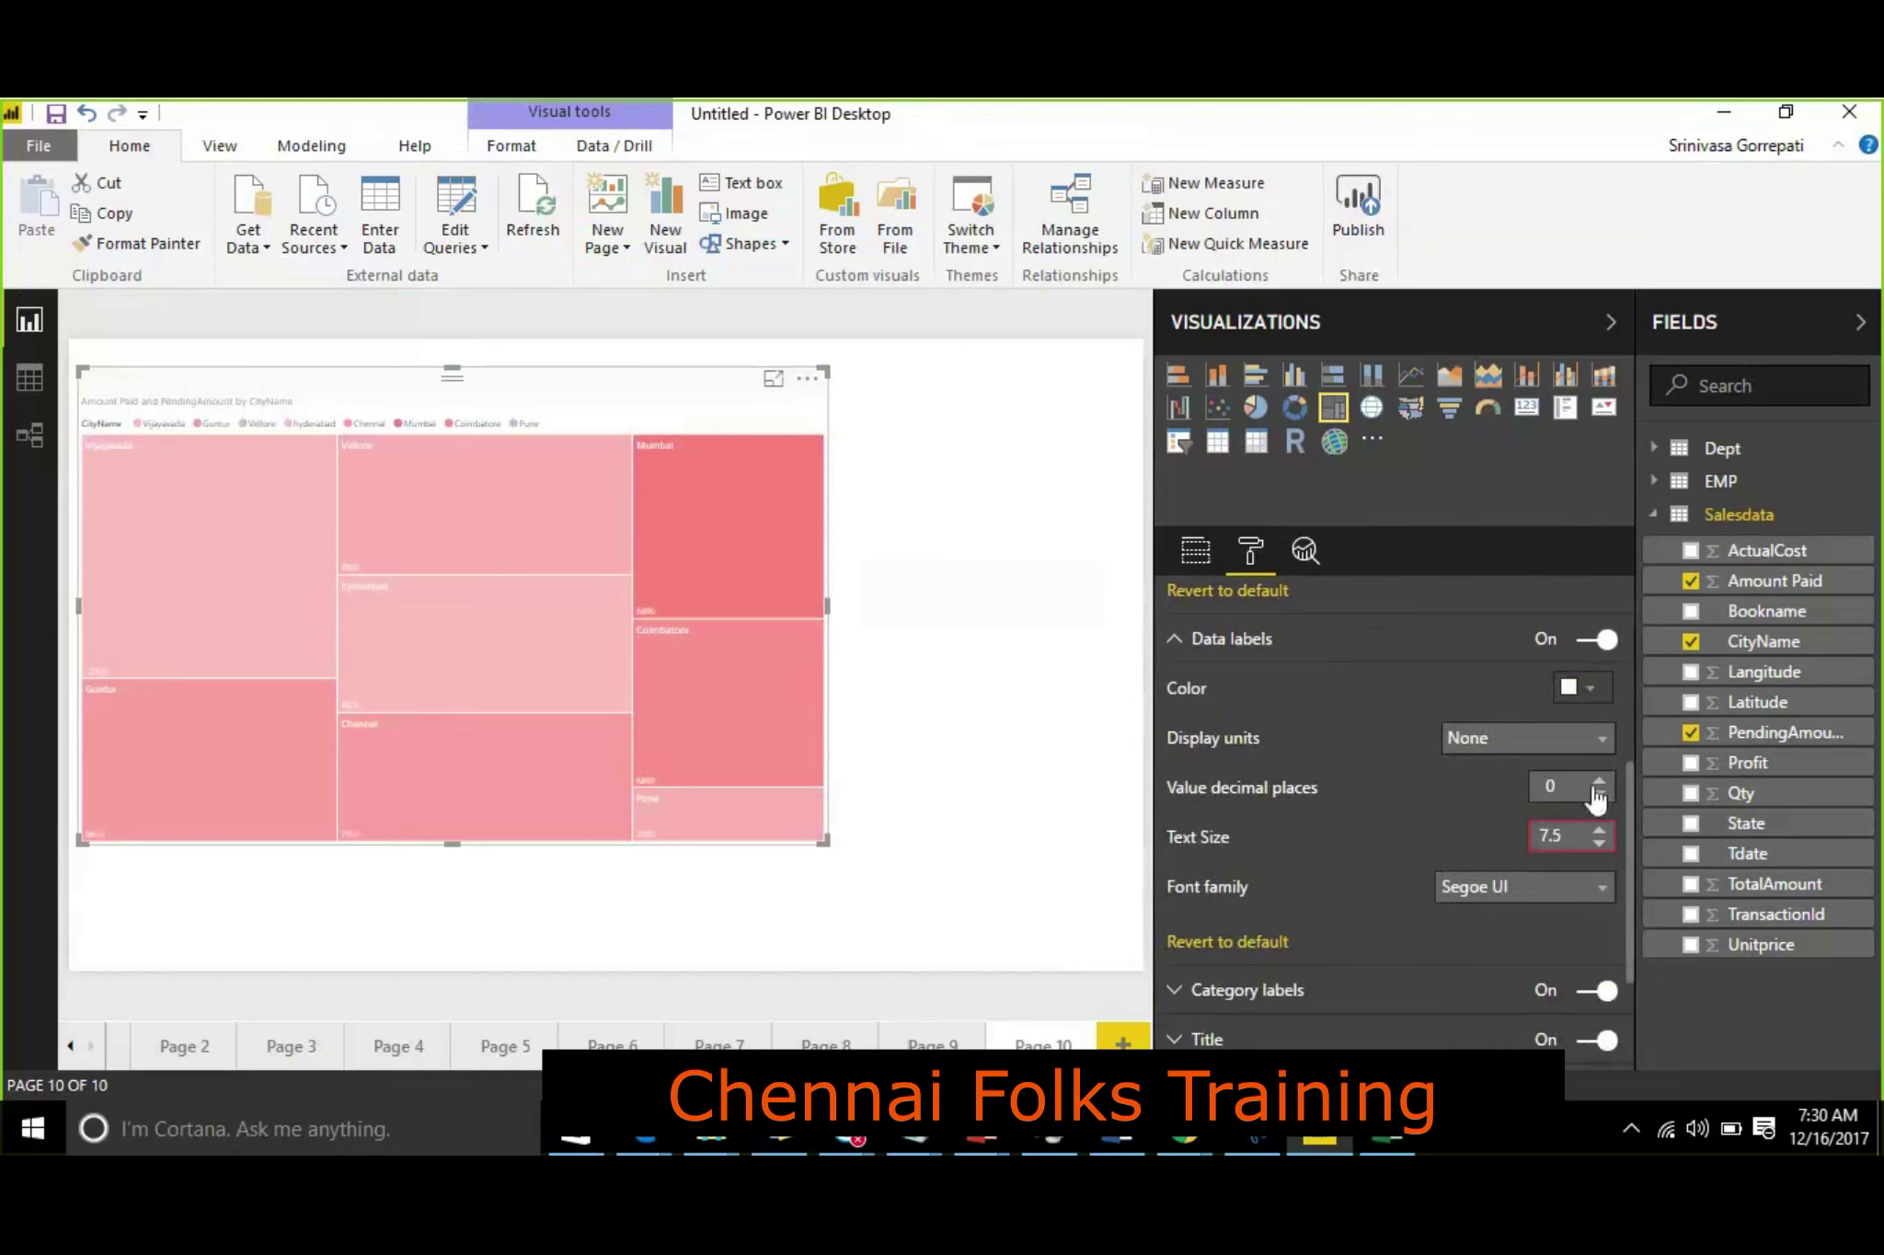
Step: Set the text size of the treemap's data labels to 20
click(1571, 833)
text(9)
key(Return)
text(20)
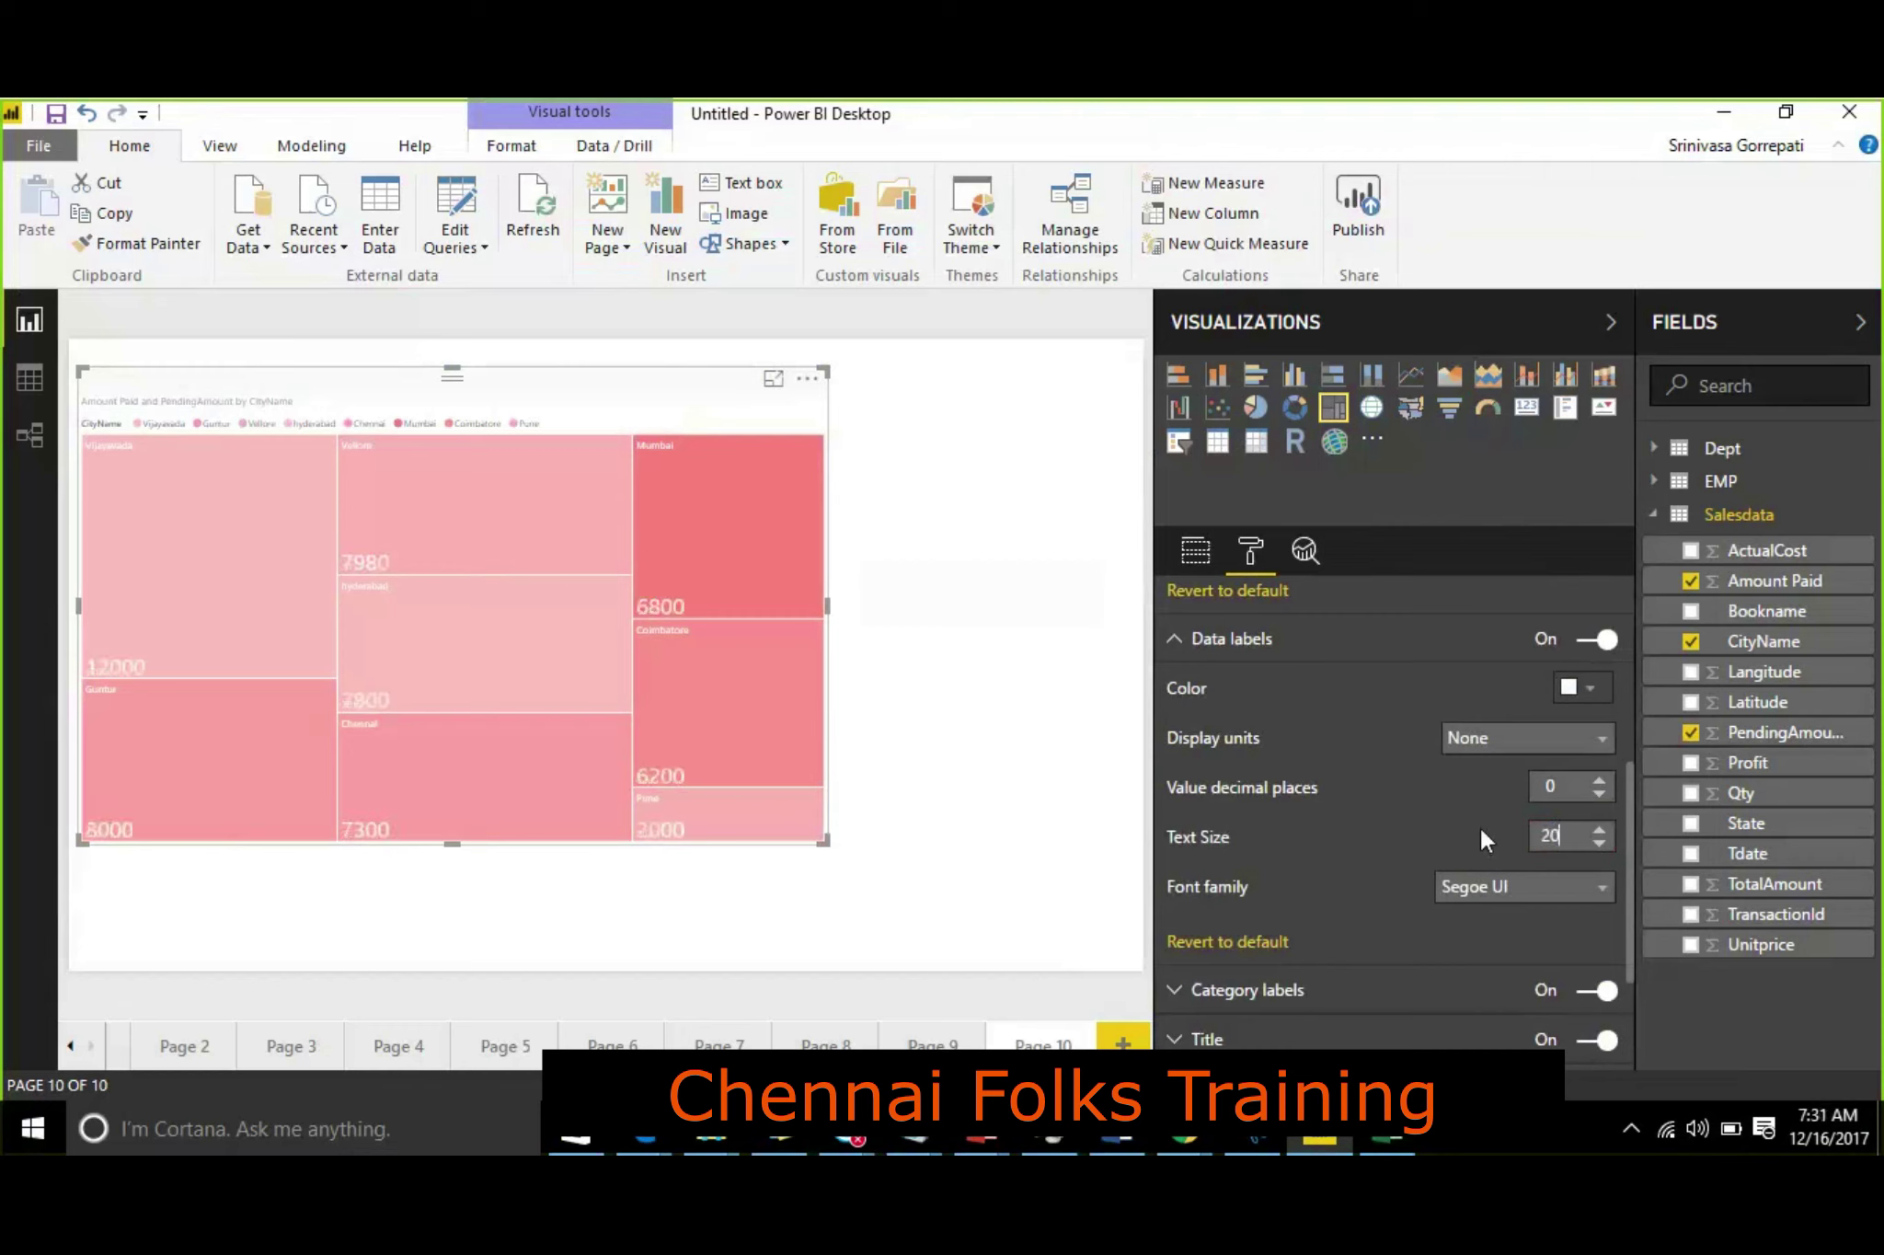
Step: Increase the text size of the treemap's category labels to 17
scroll(1430, 778, down, 3)
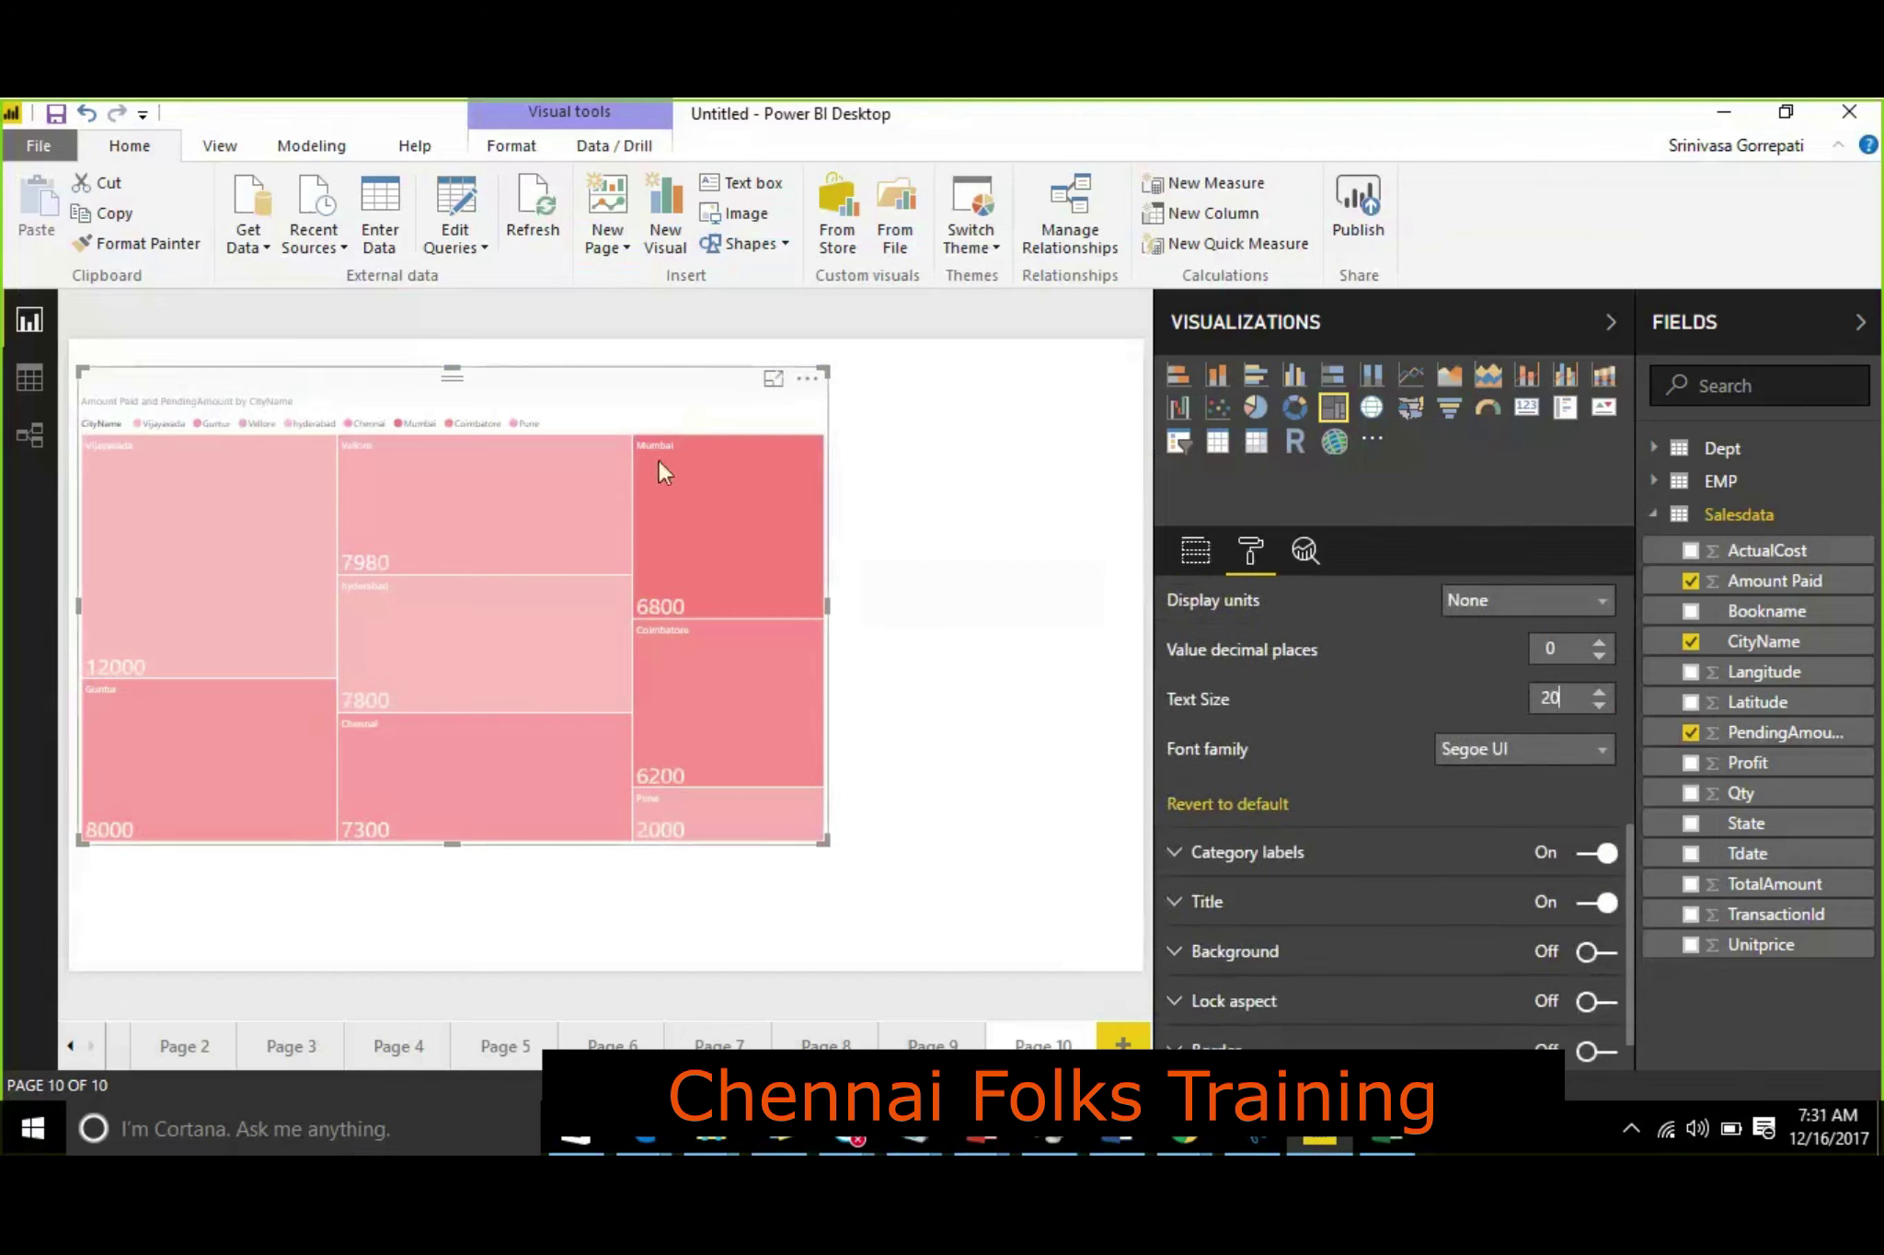
click(1182, 851)
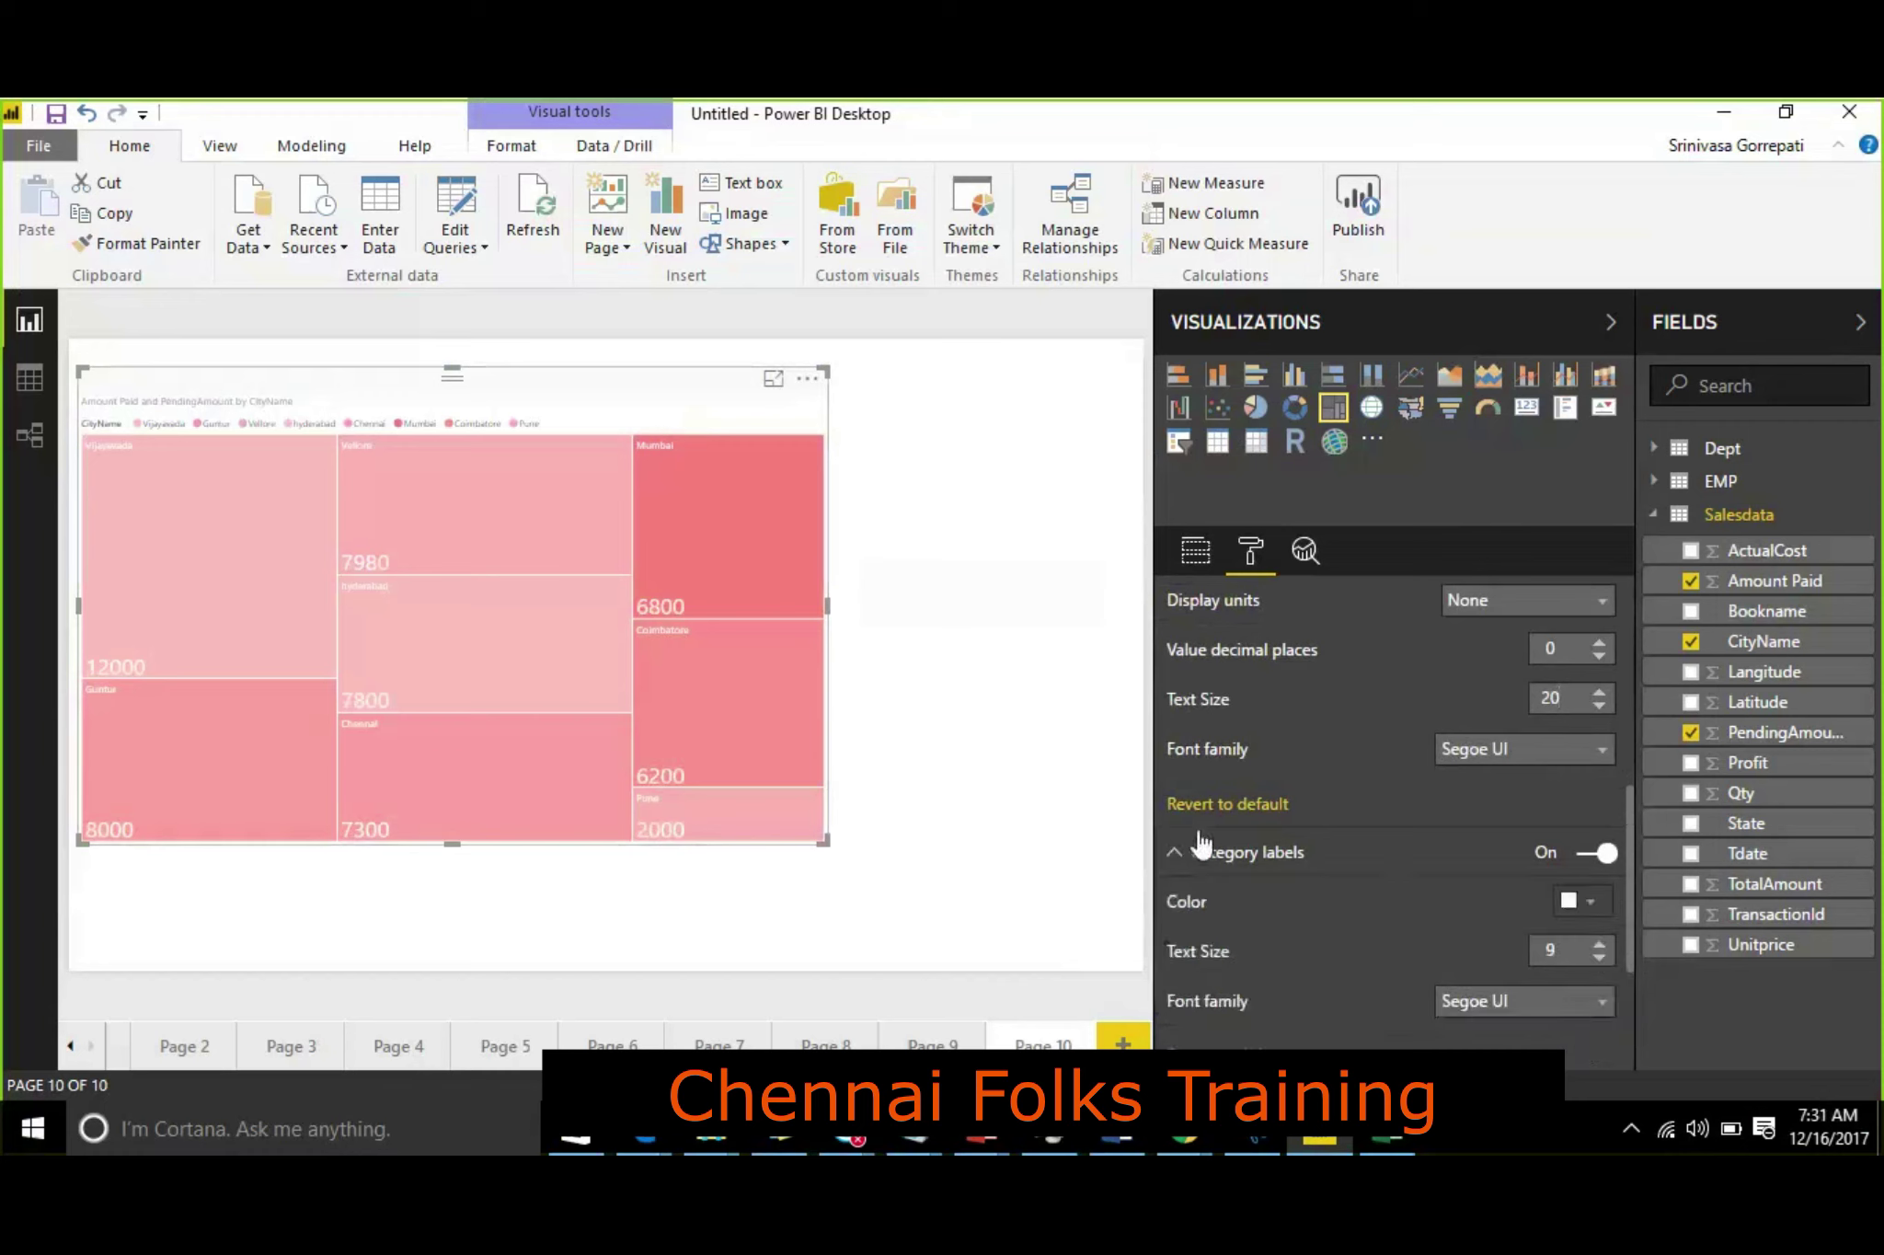
scroll(1224, 832, down, 5)
click(1599, 690)
click(1600, 691)
click(1600, 690)
click(1599, 690)
click(1599, 690)
click(1599, 690)
click(1600, 690)
click(1599, 691)
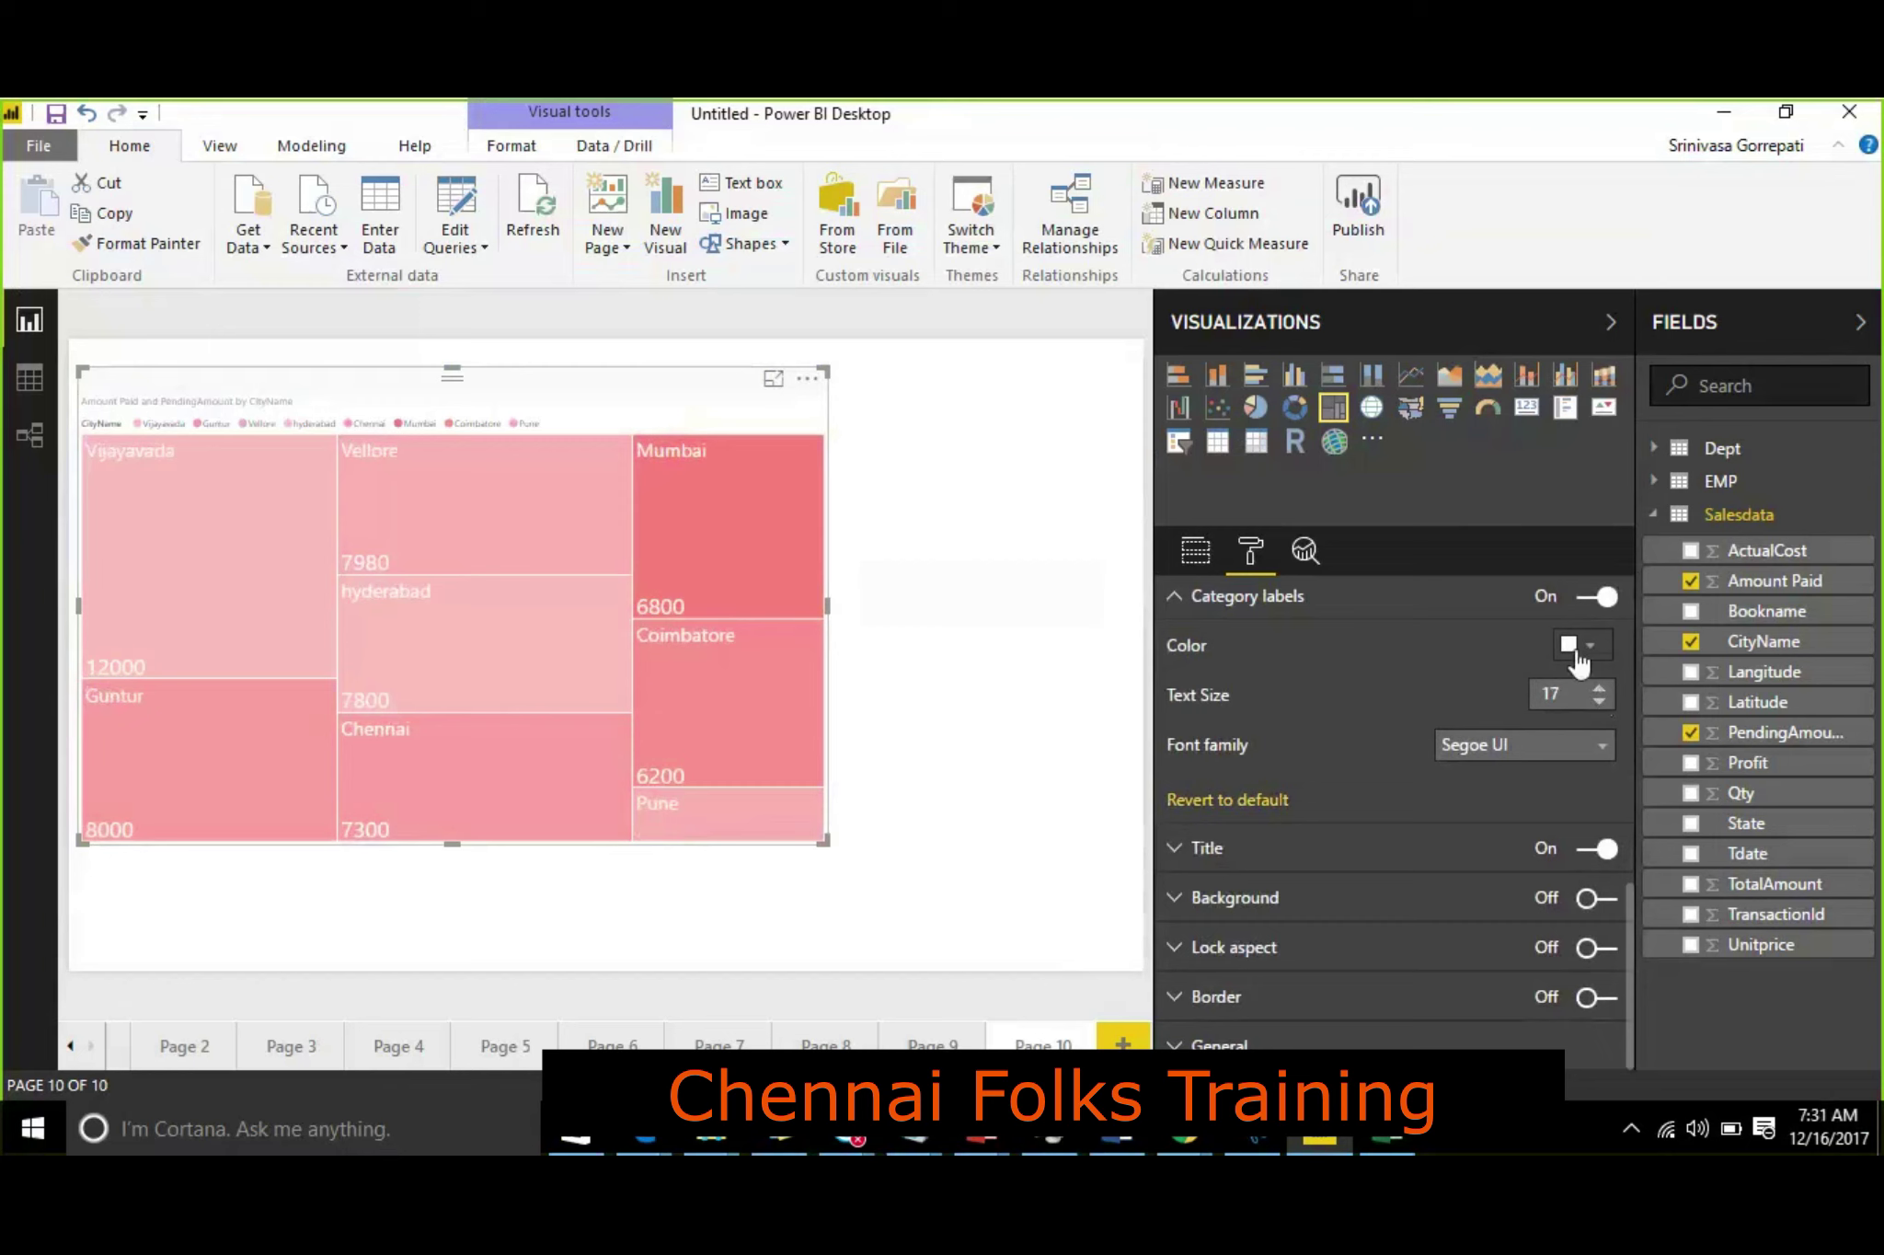
Step: Change the color of the treemap's category labels to blue
click(1581, 645)
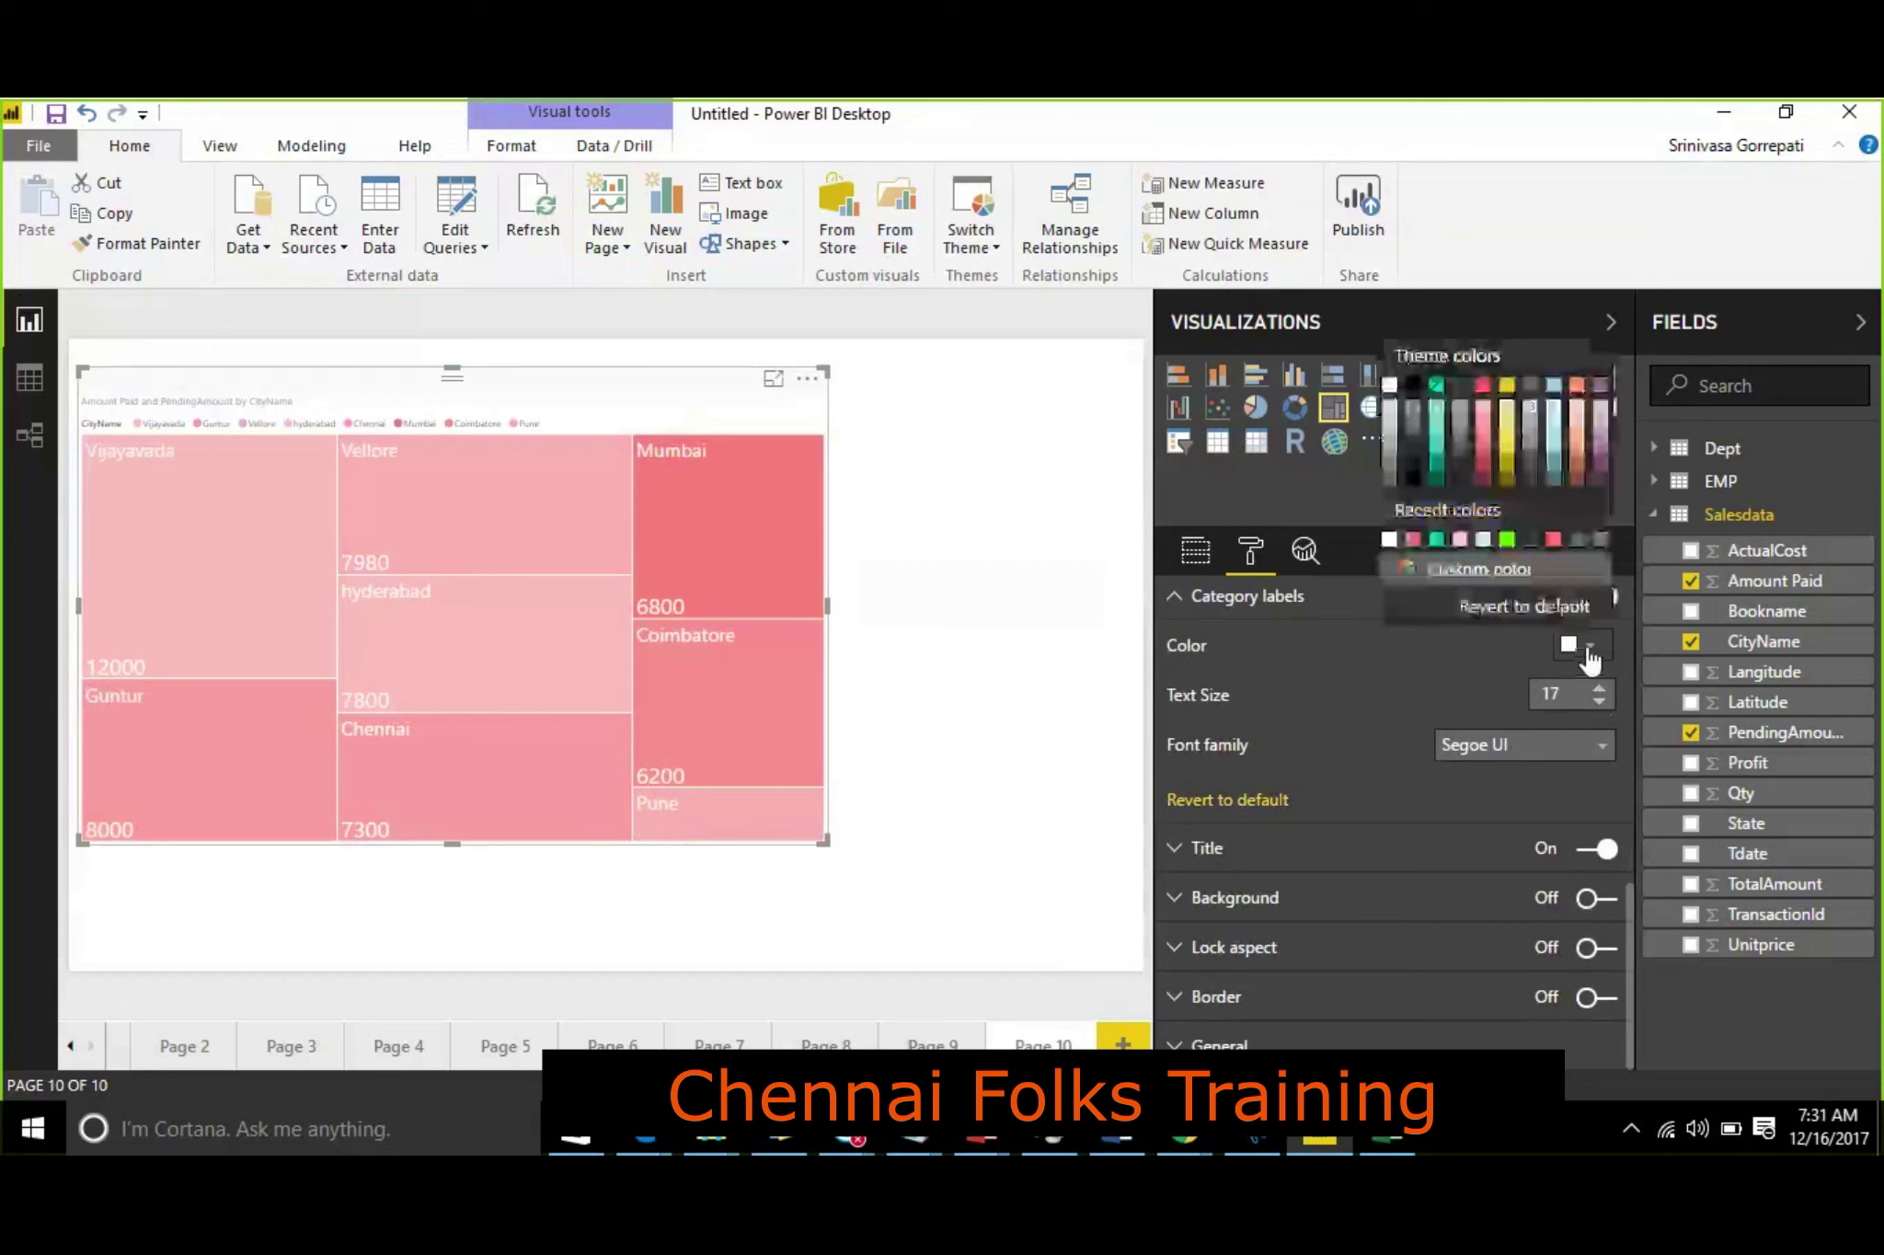
click(1529, 574)
click(1544, 552)
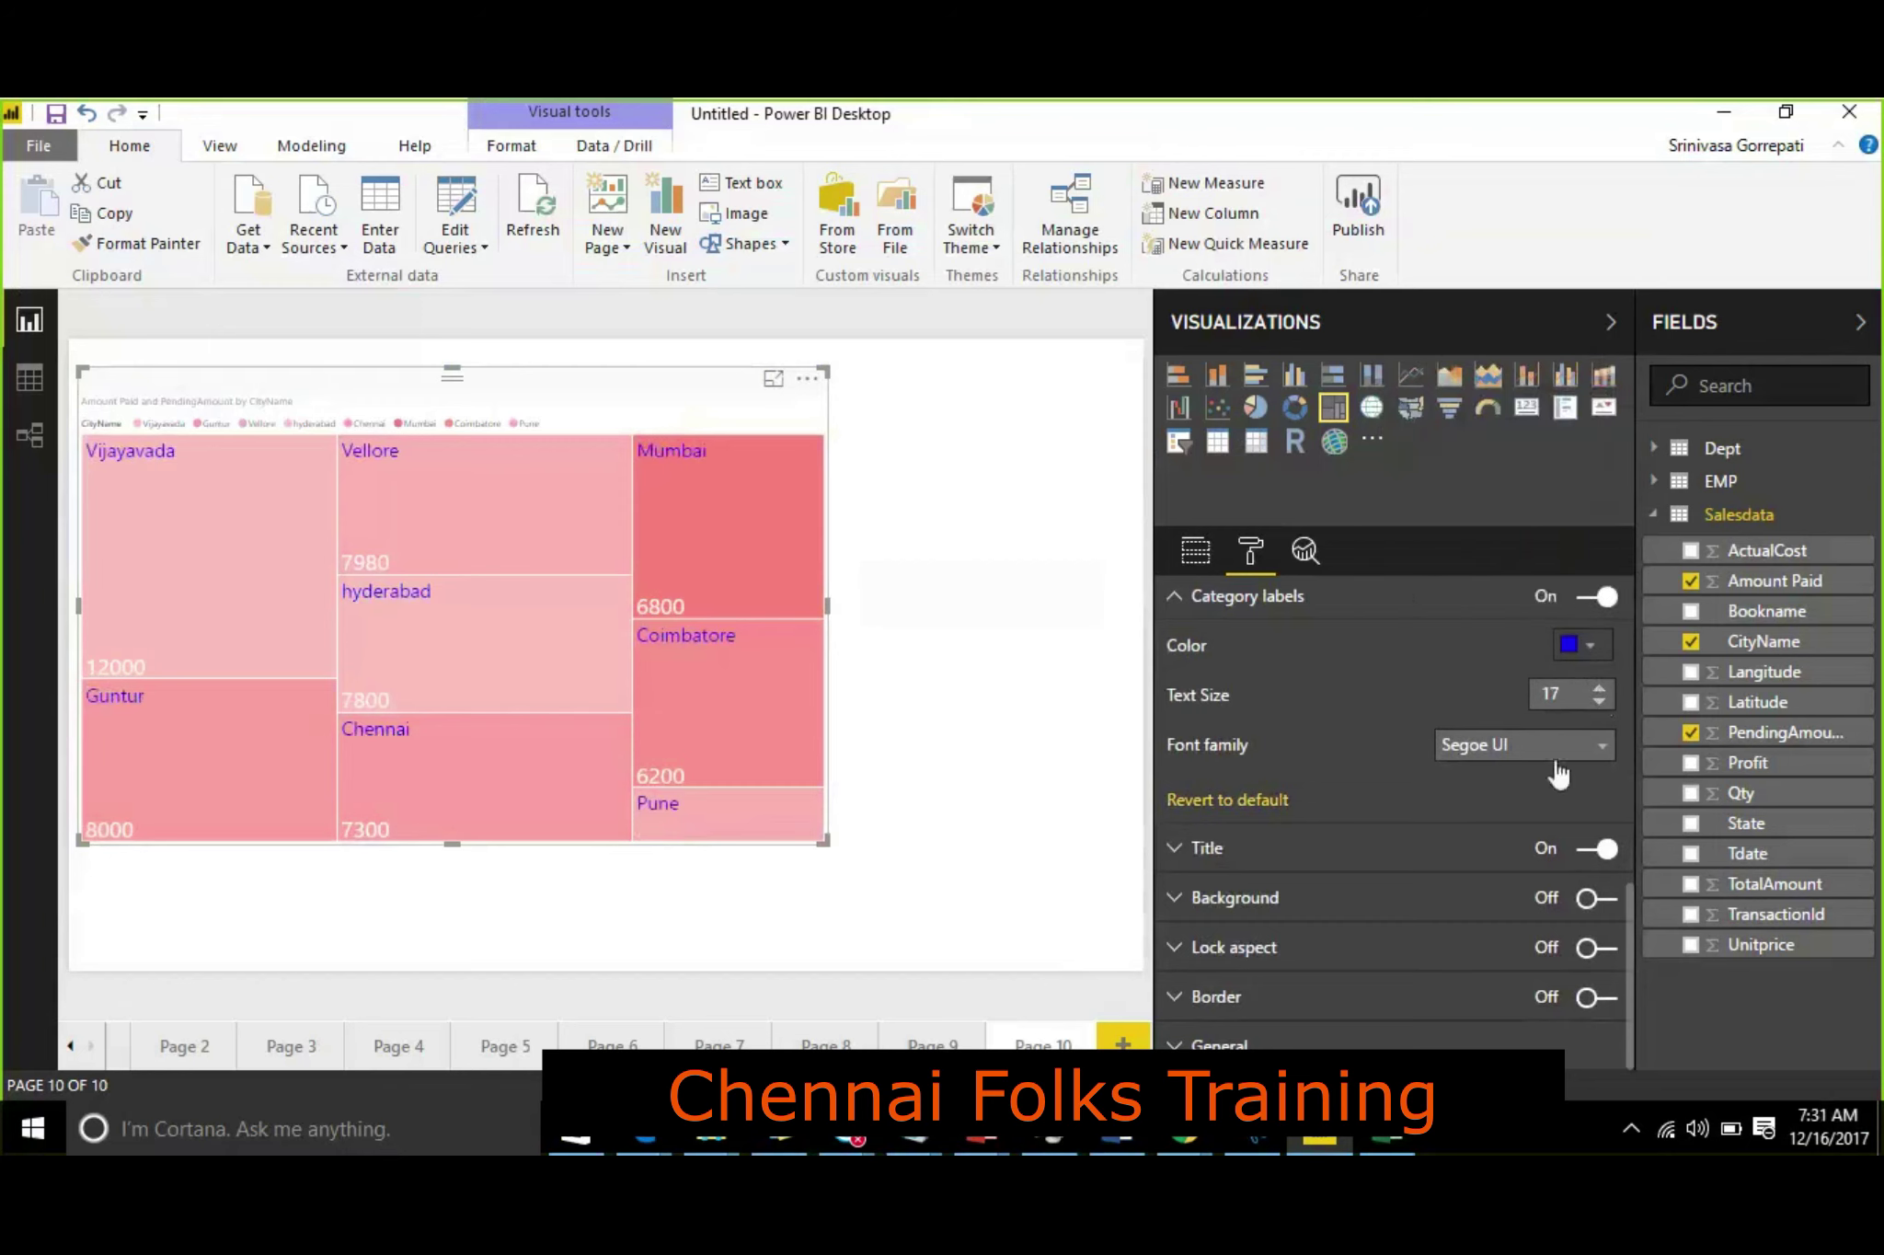
Step: Look through the treemap's title formatting options
click(1176, 849)
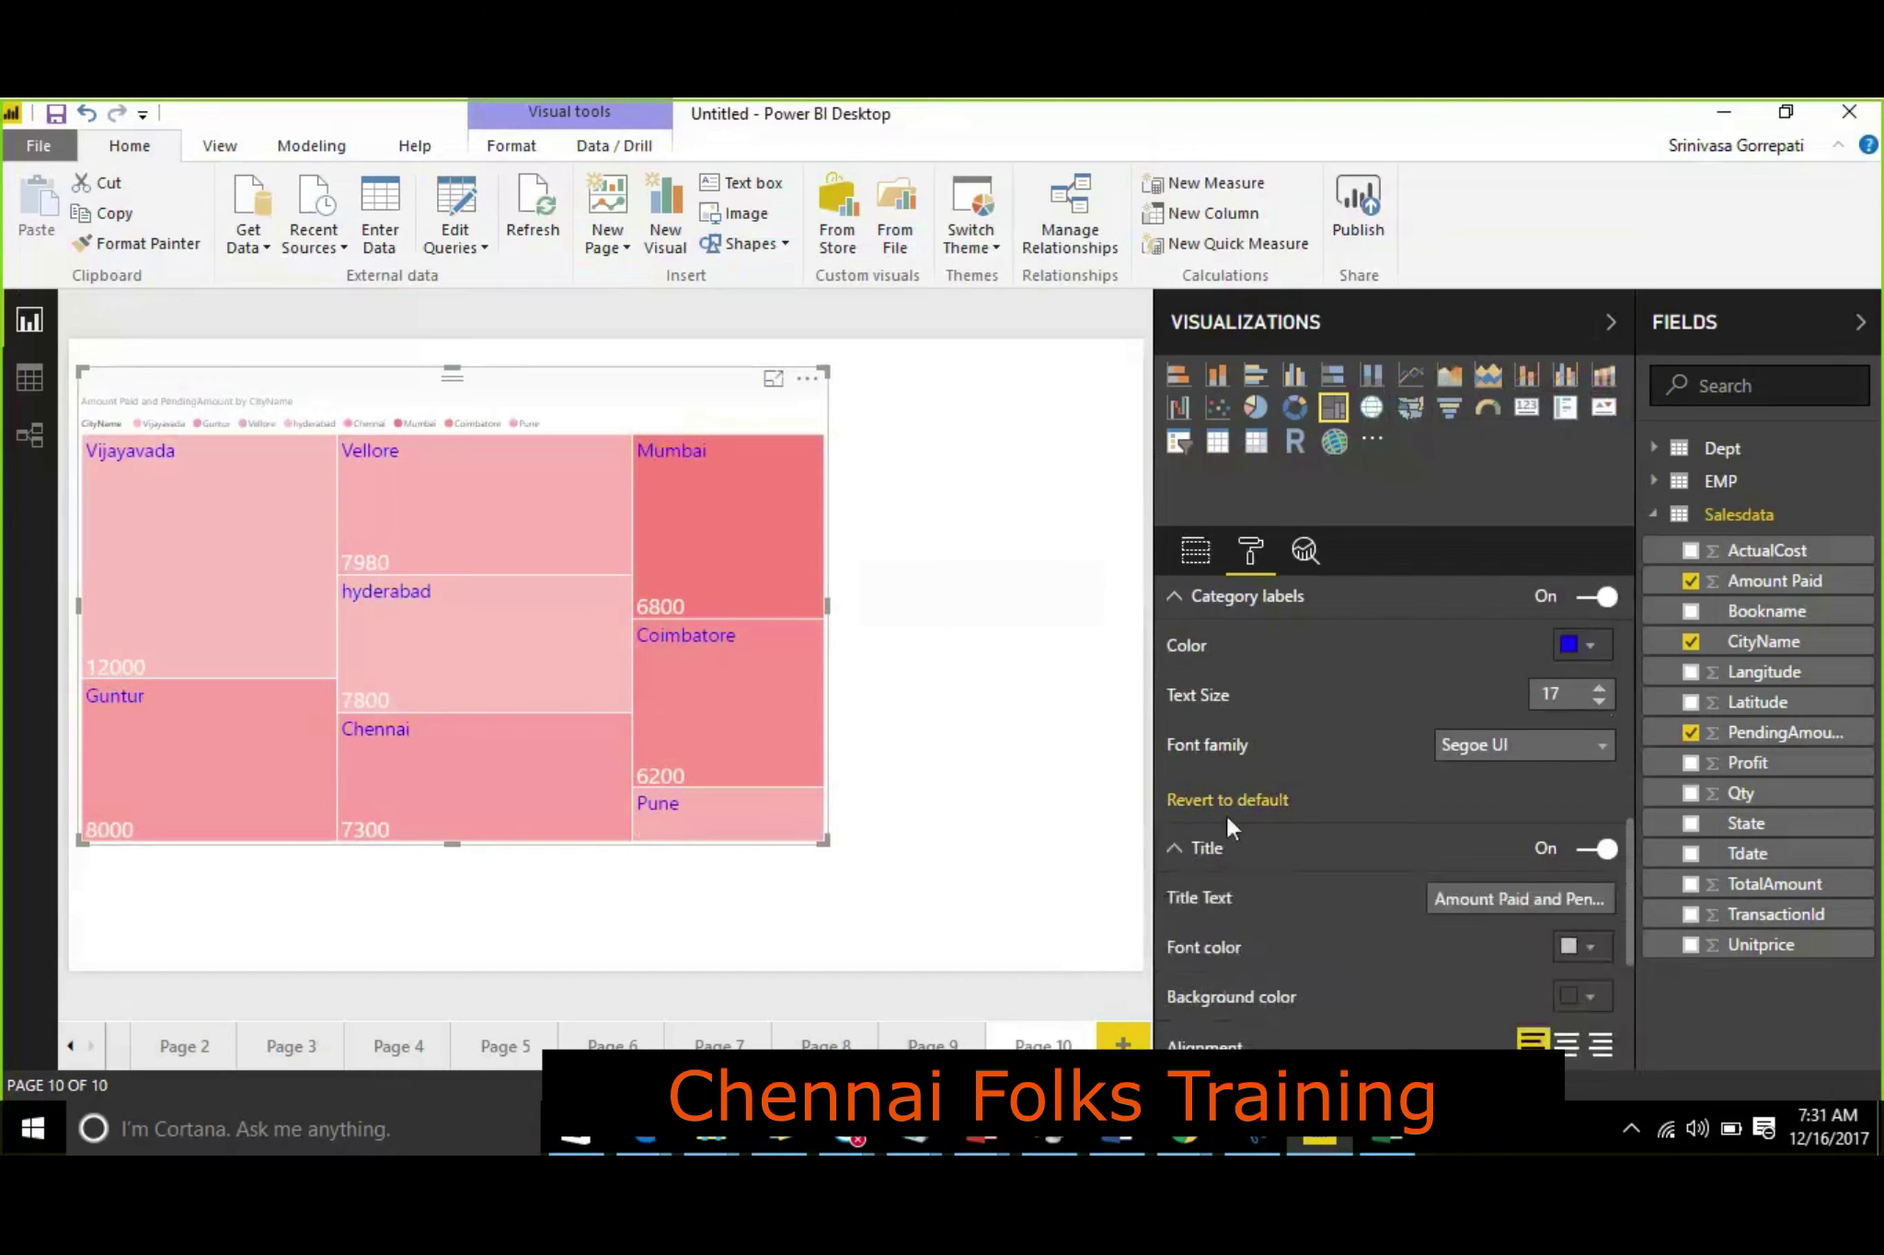
scroll(1225, 829, down, 5)
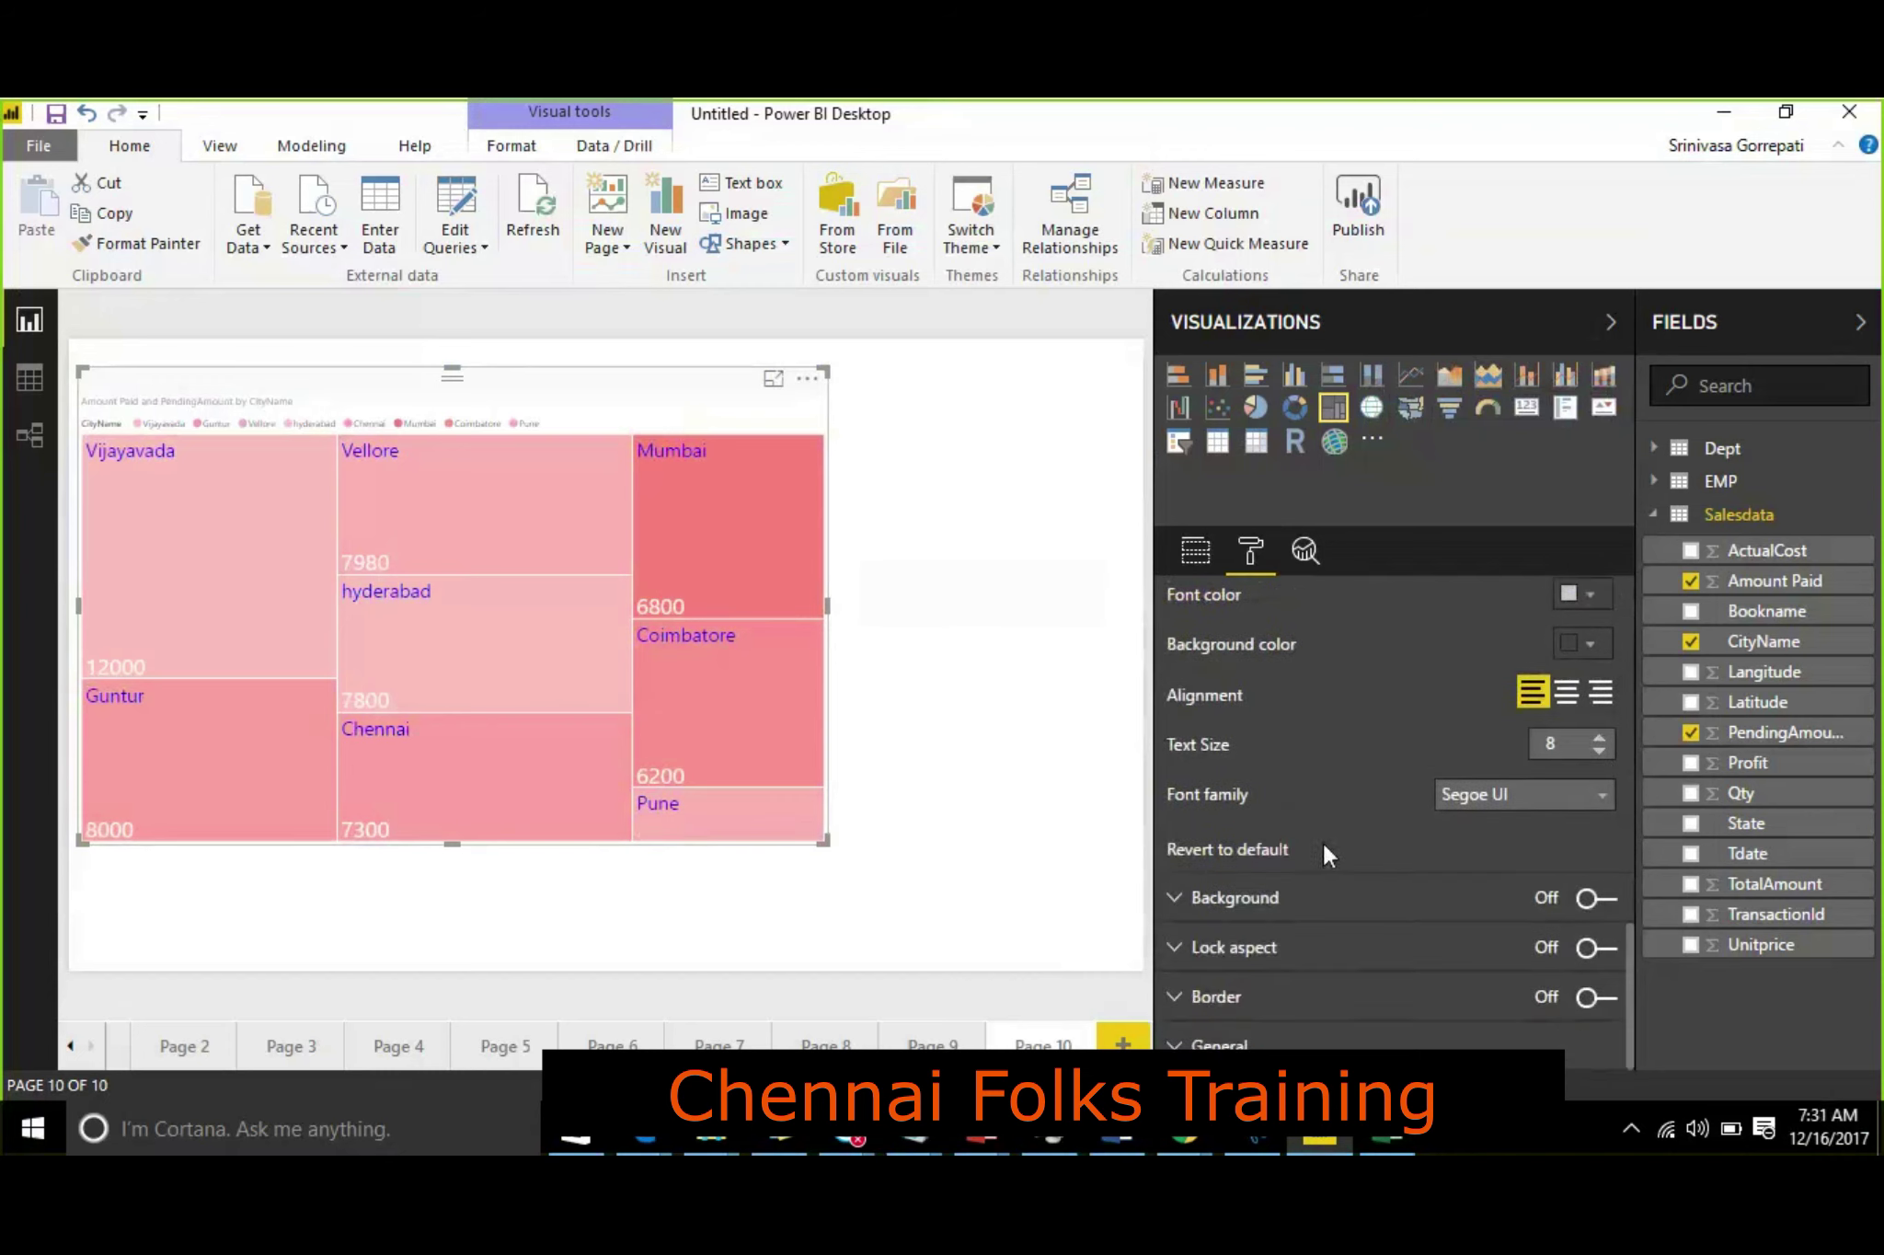
scroll(1320, 836, up, 10)
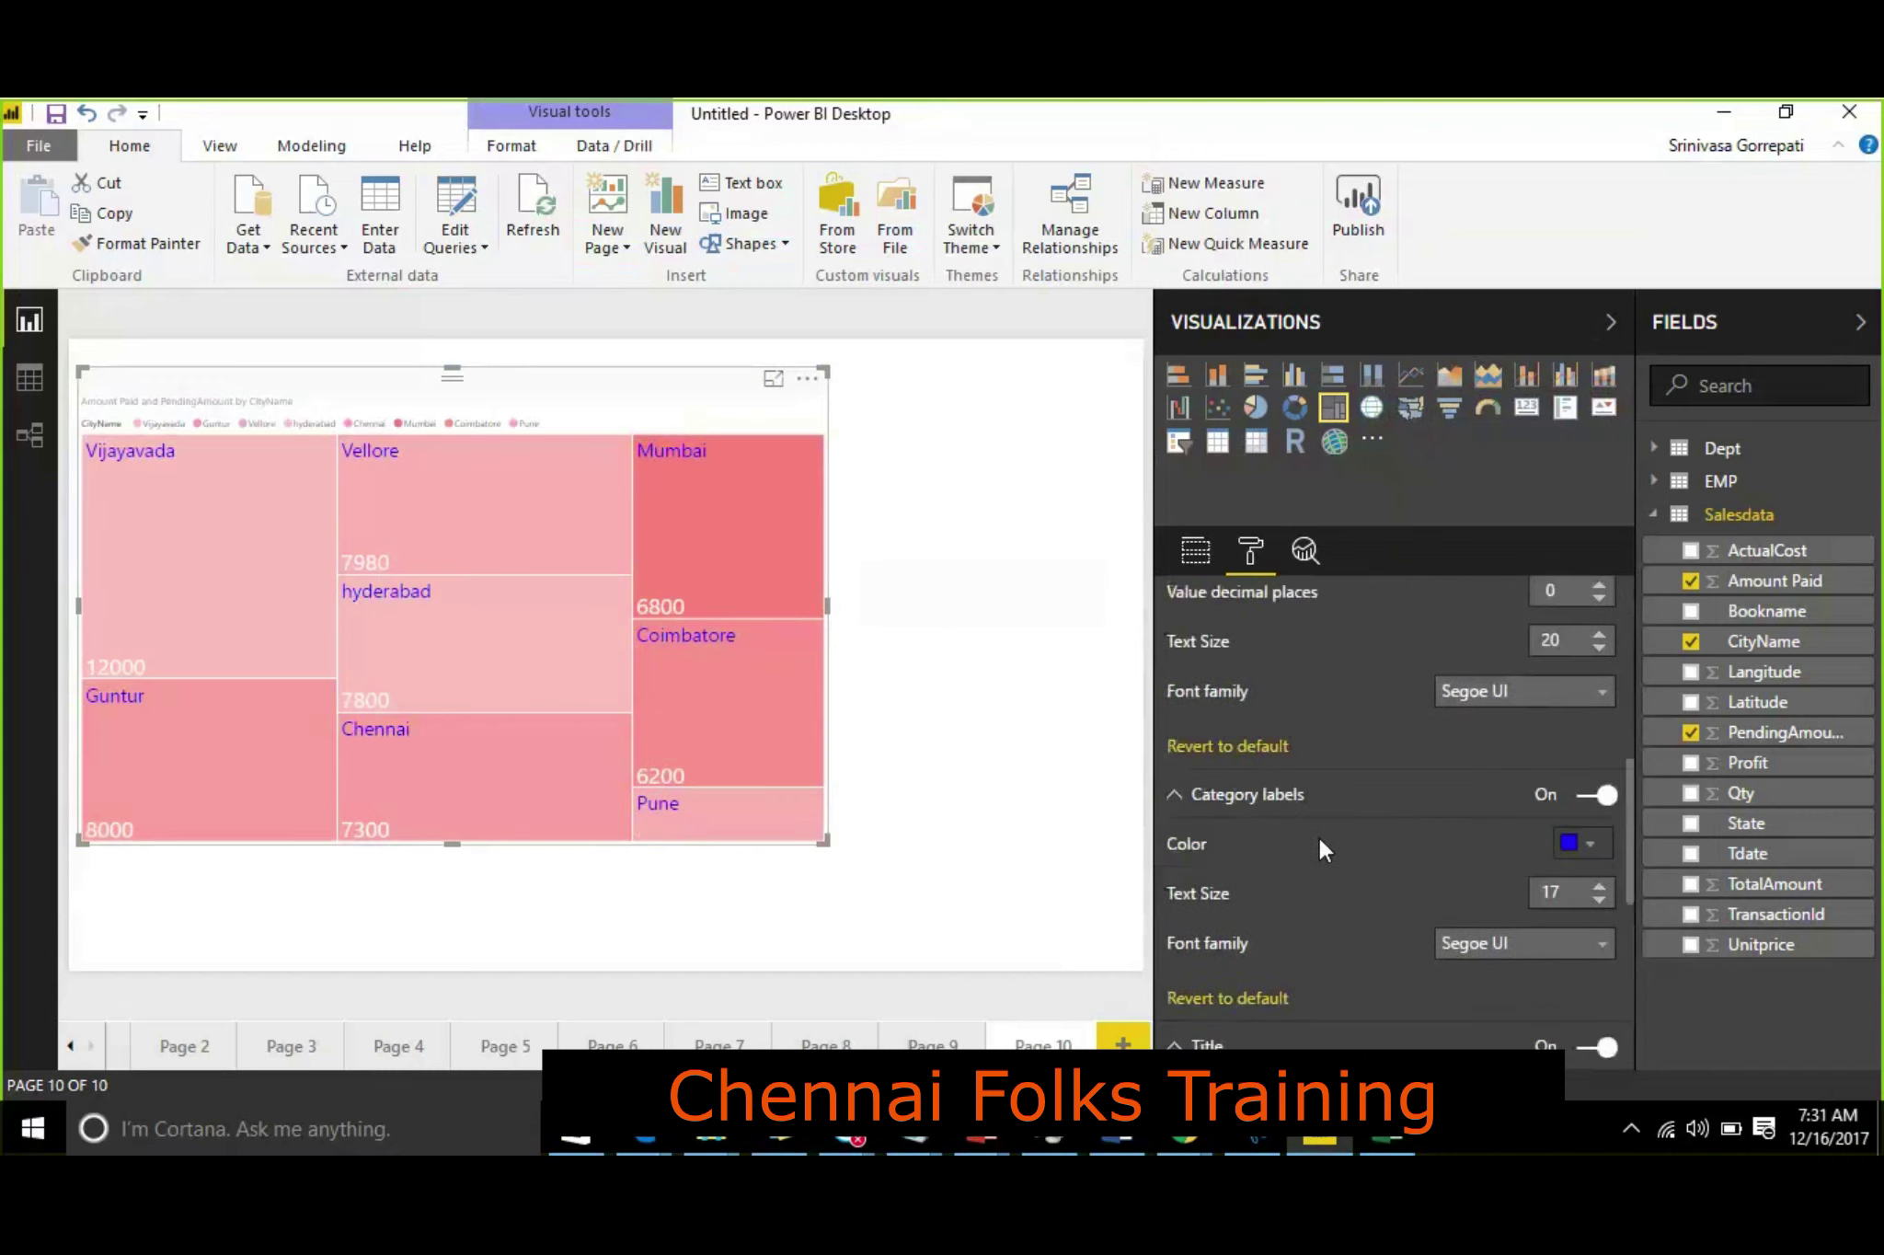
Step: Collapse the expanded formatting sections and the Fields and Visualizations panes to give the treemap more room
click(1175, 652)
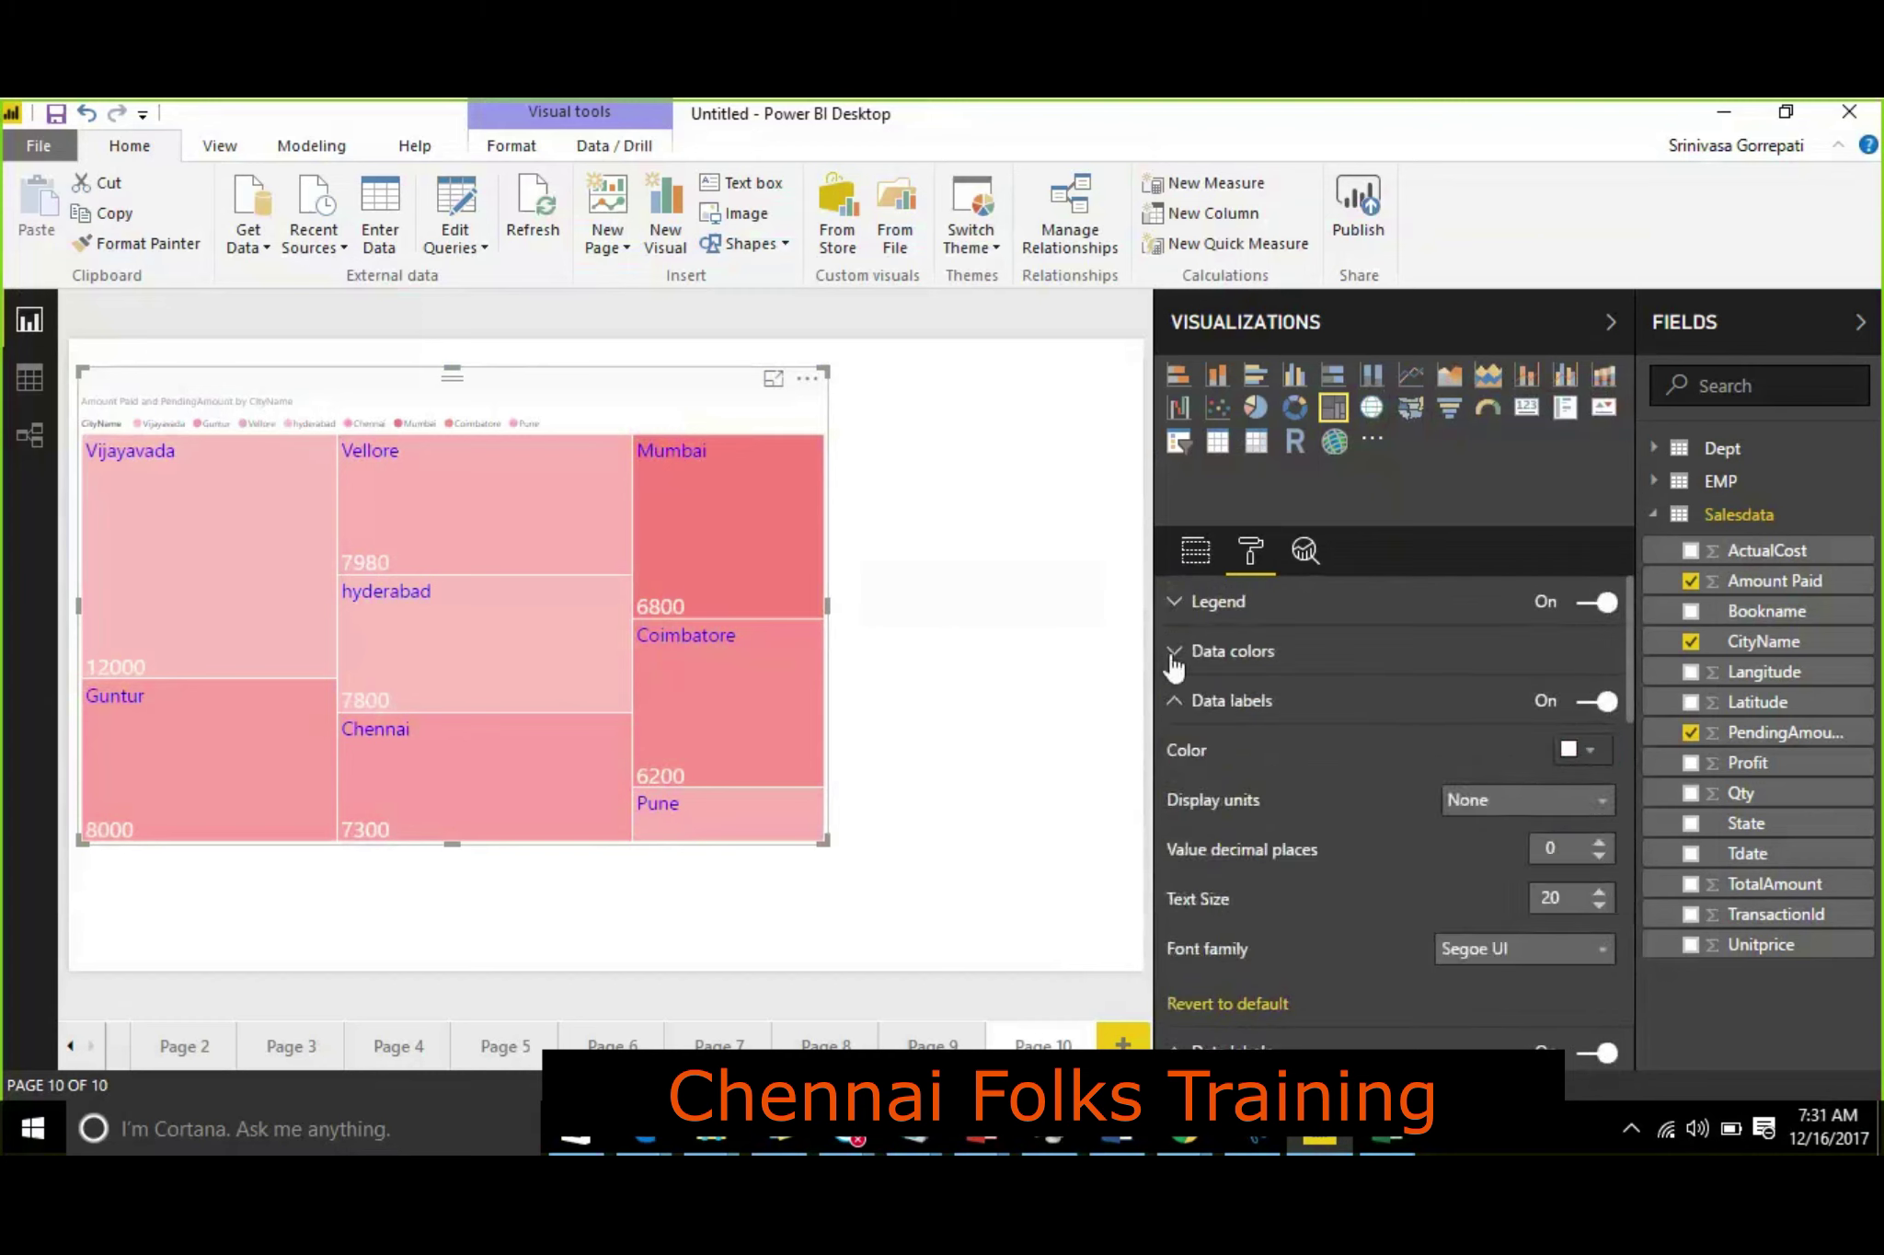
click(1176, 702)
click(1175, 751)
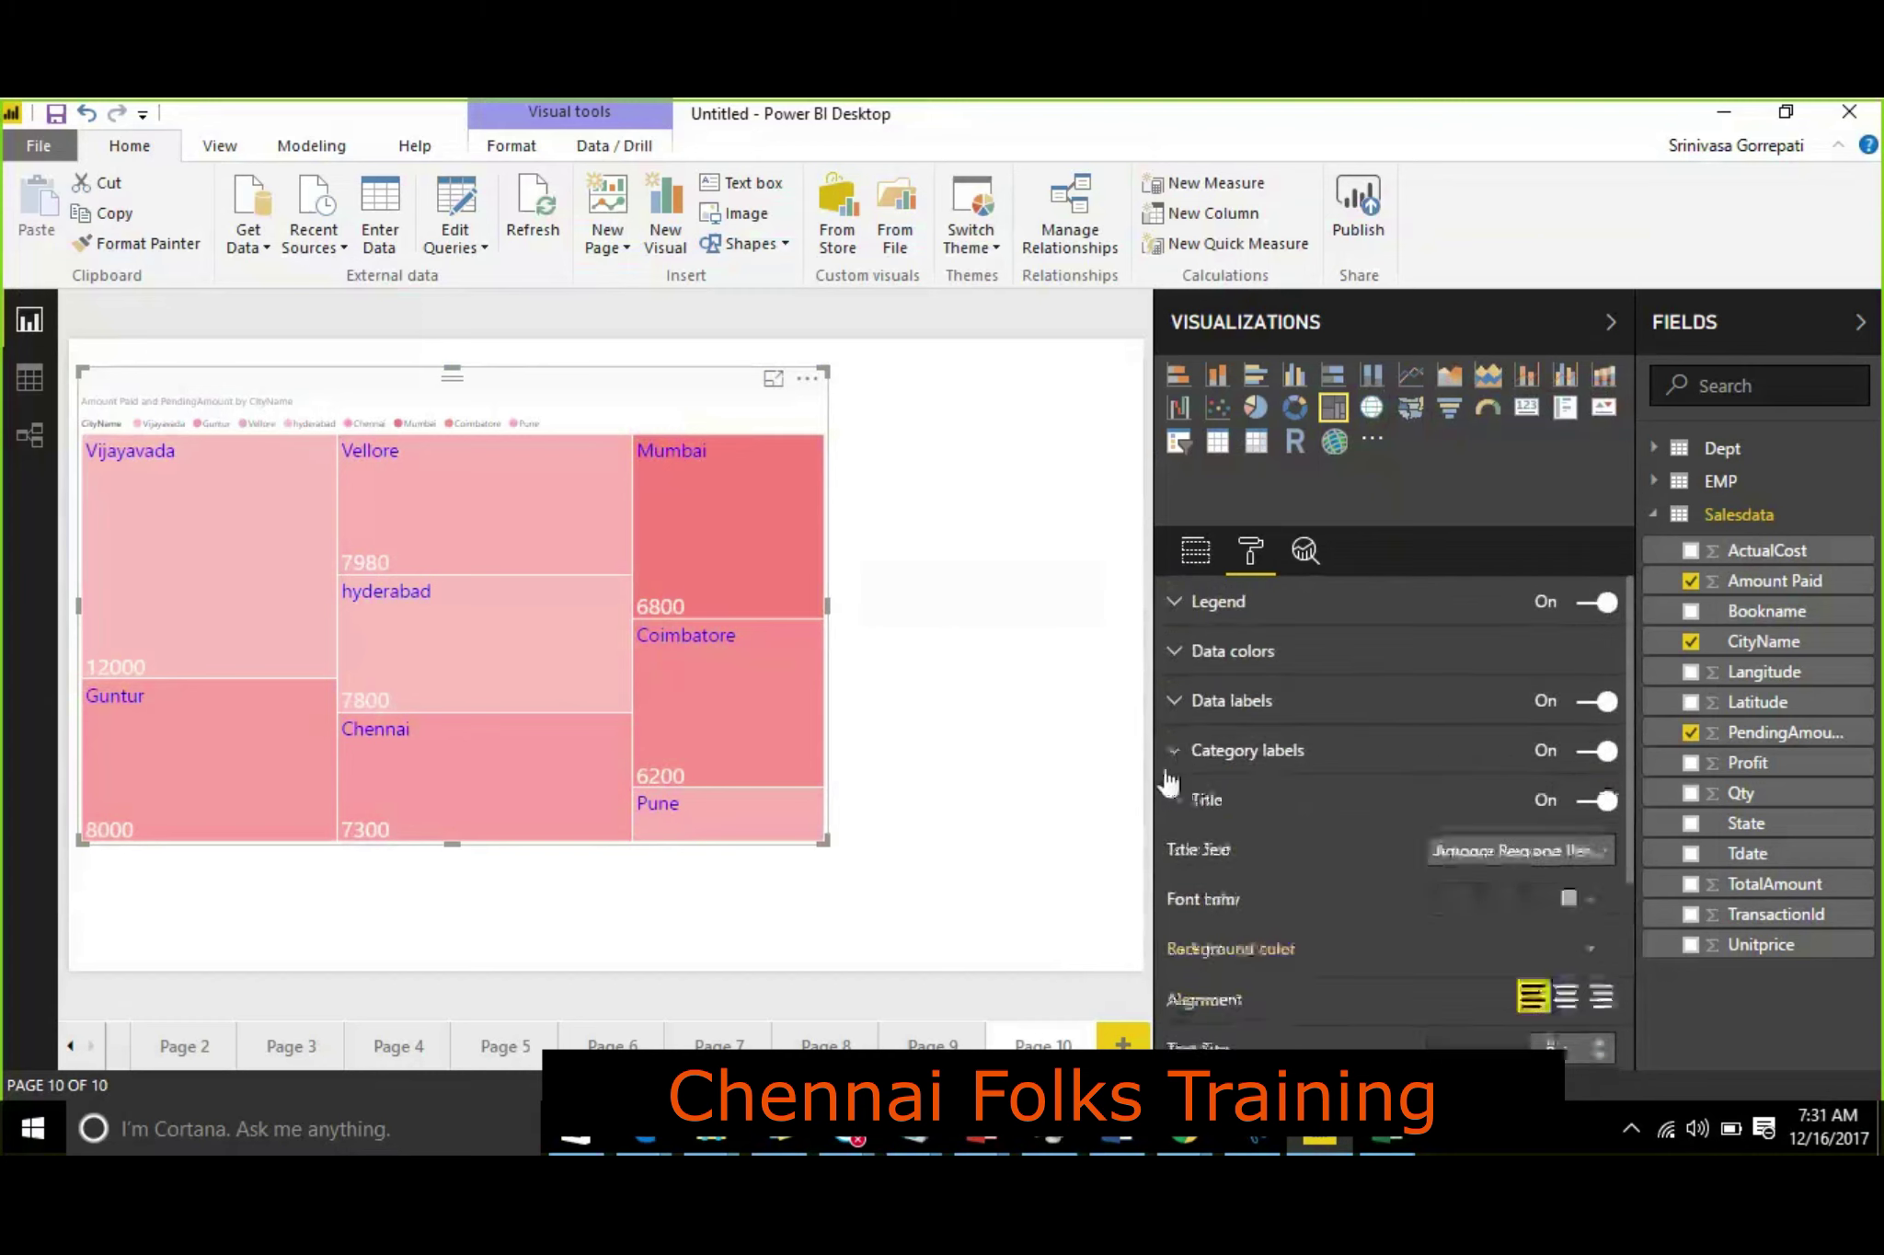
click(1174, 801)
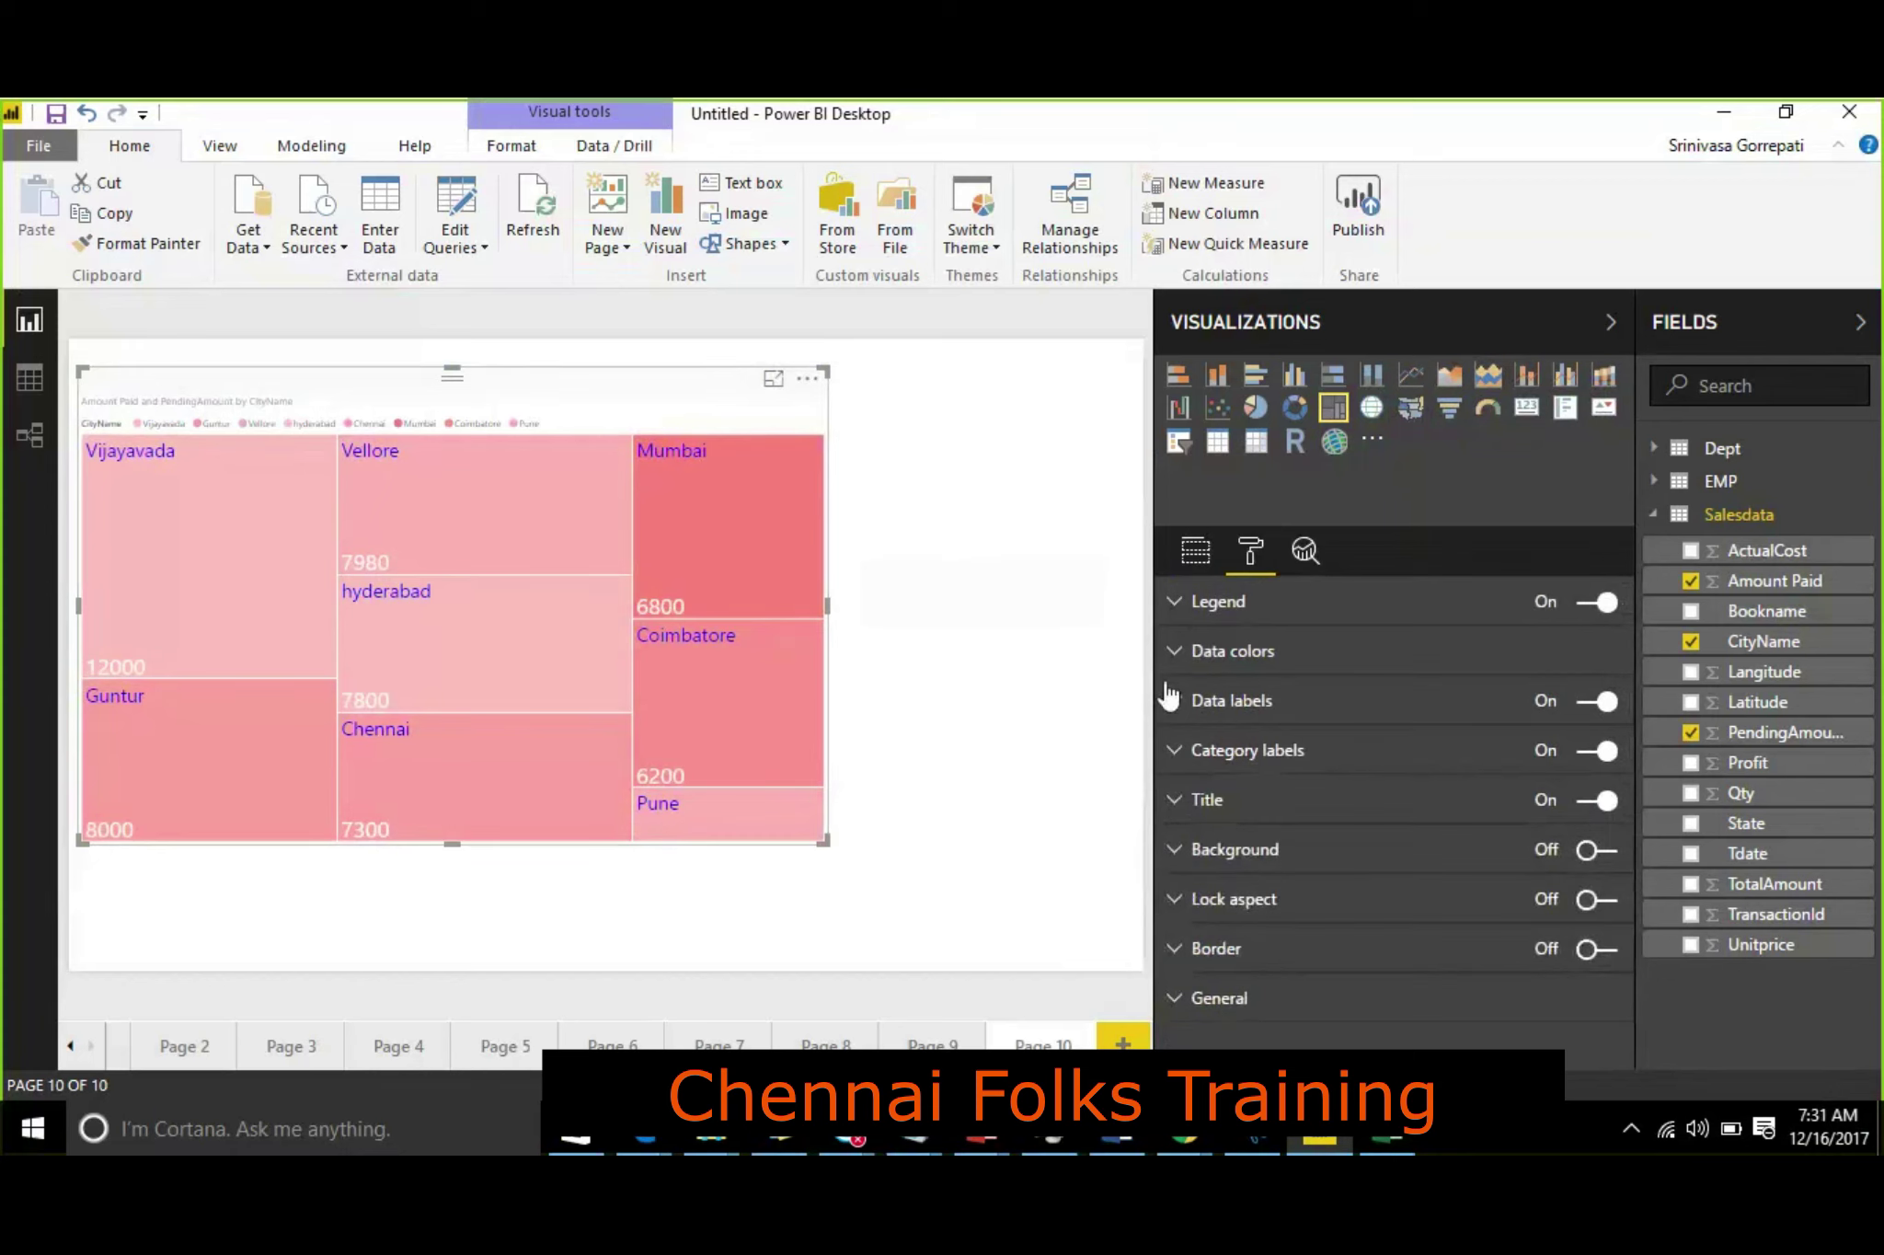
click(1808, 326)
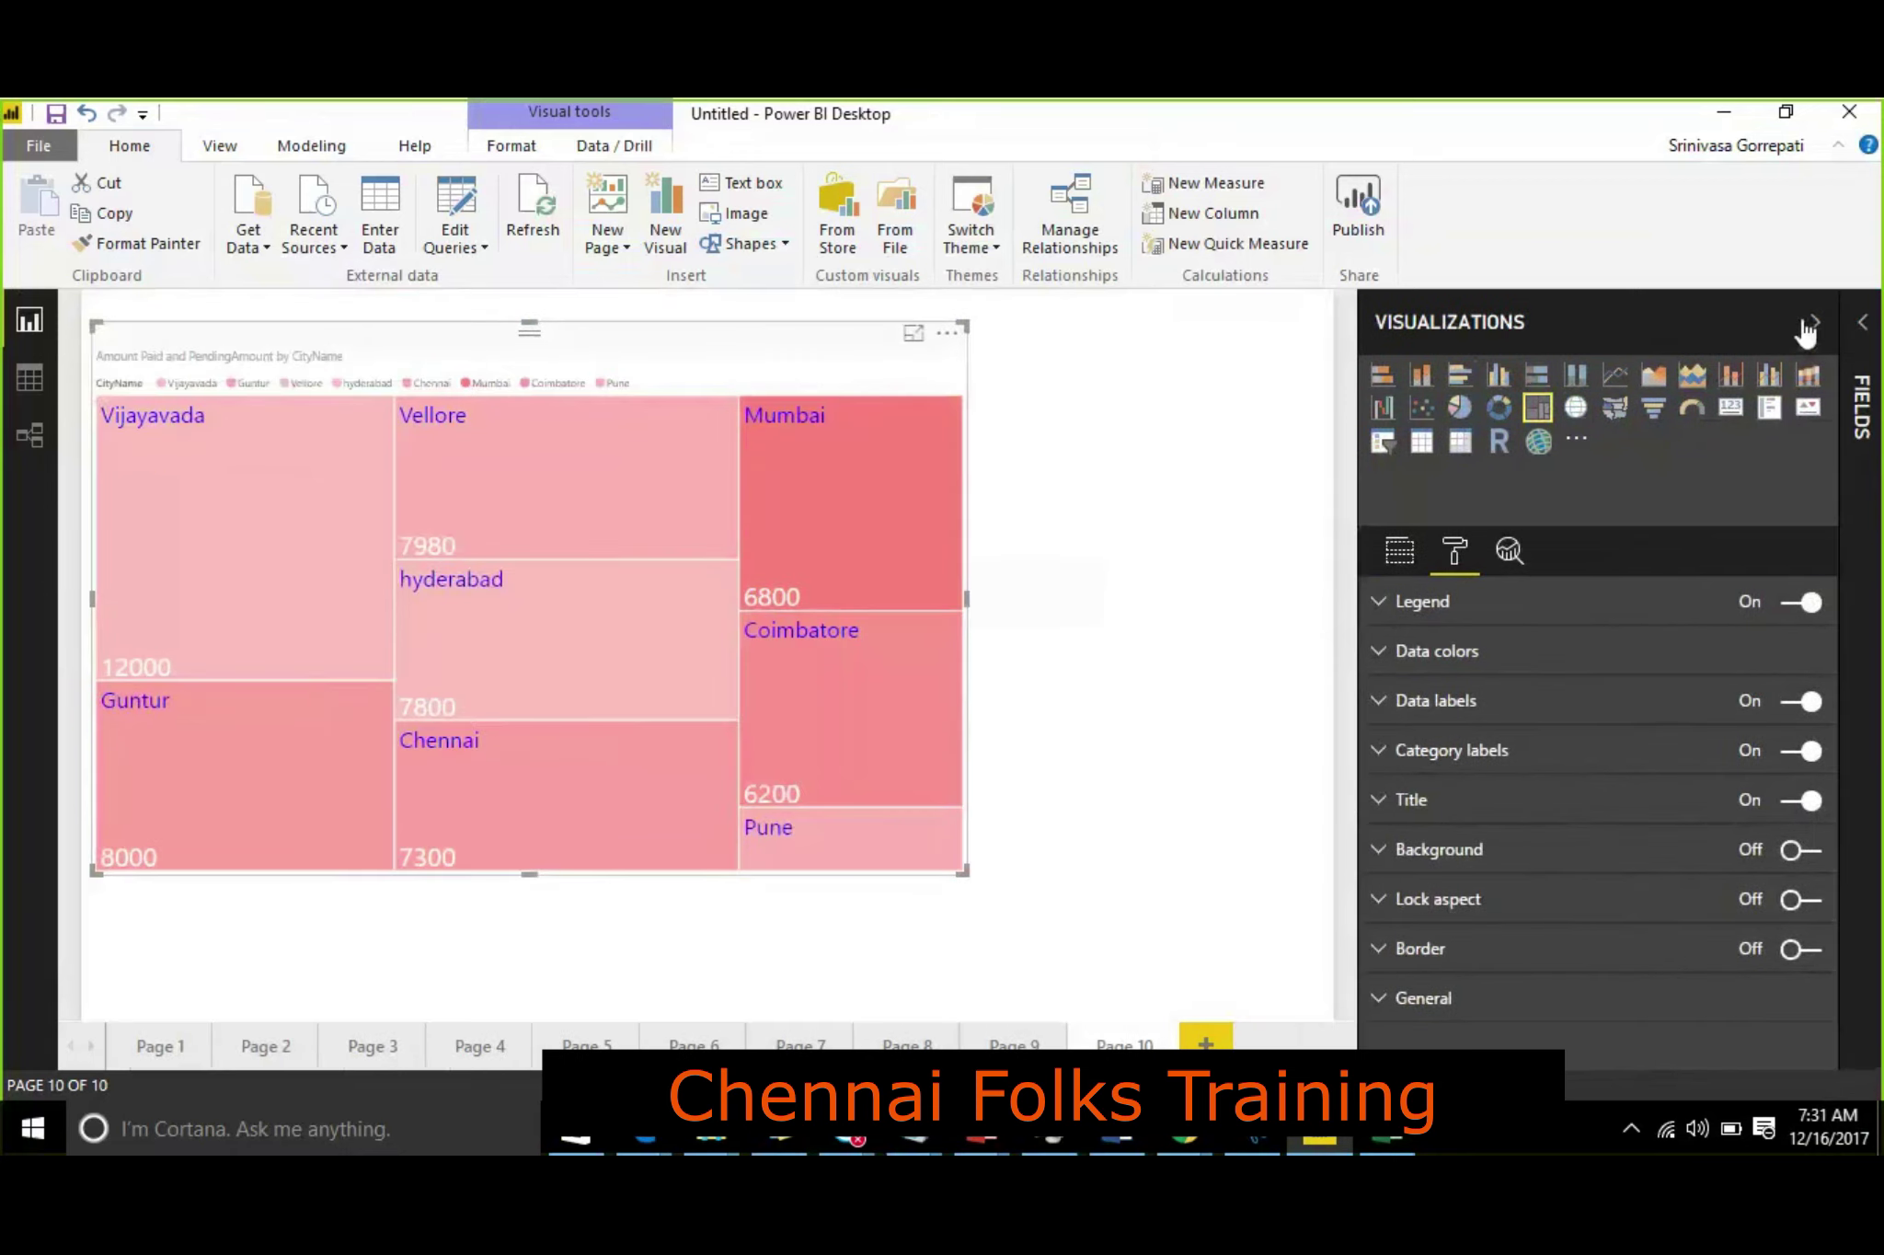
click(1810, 327)
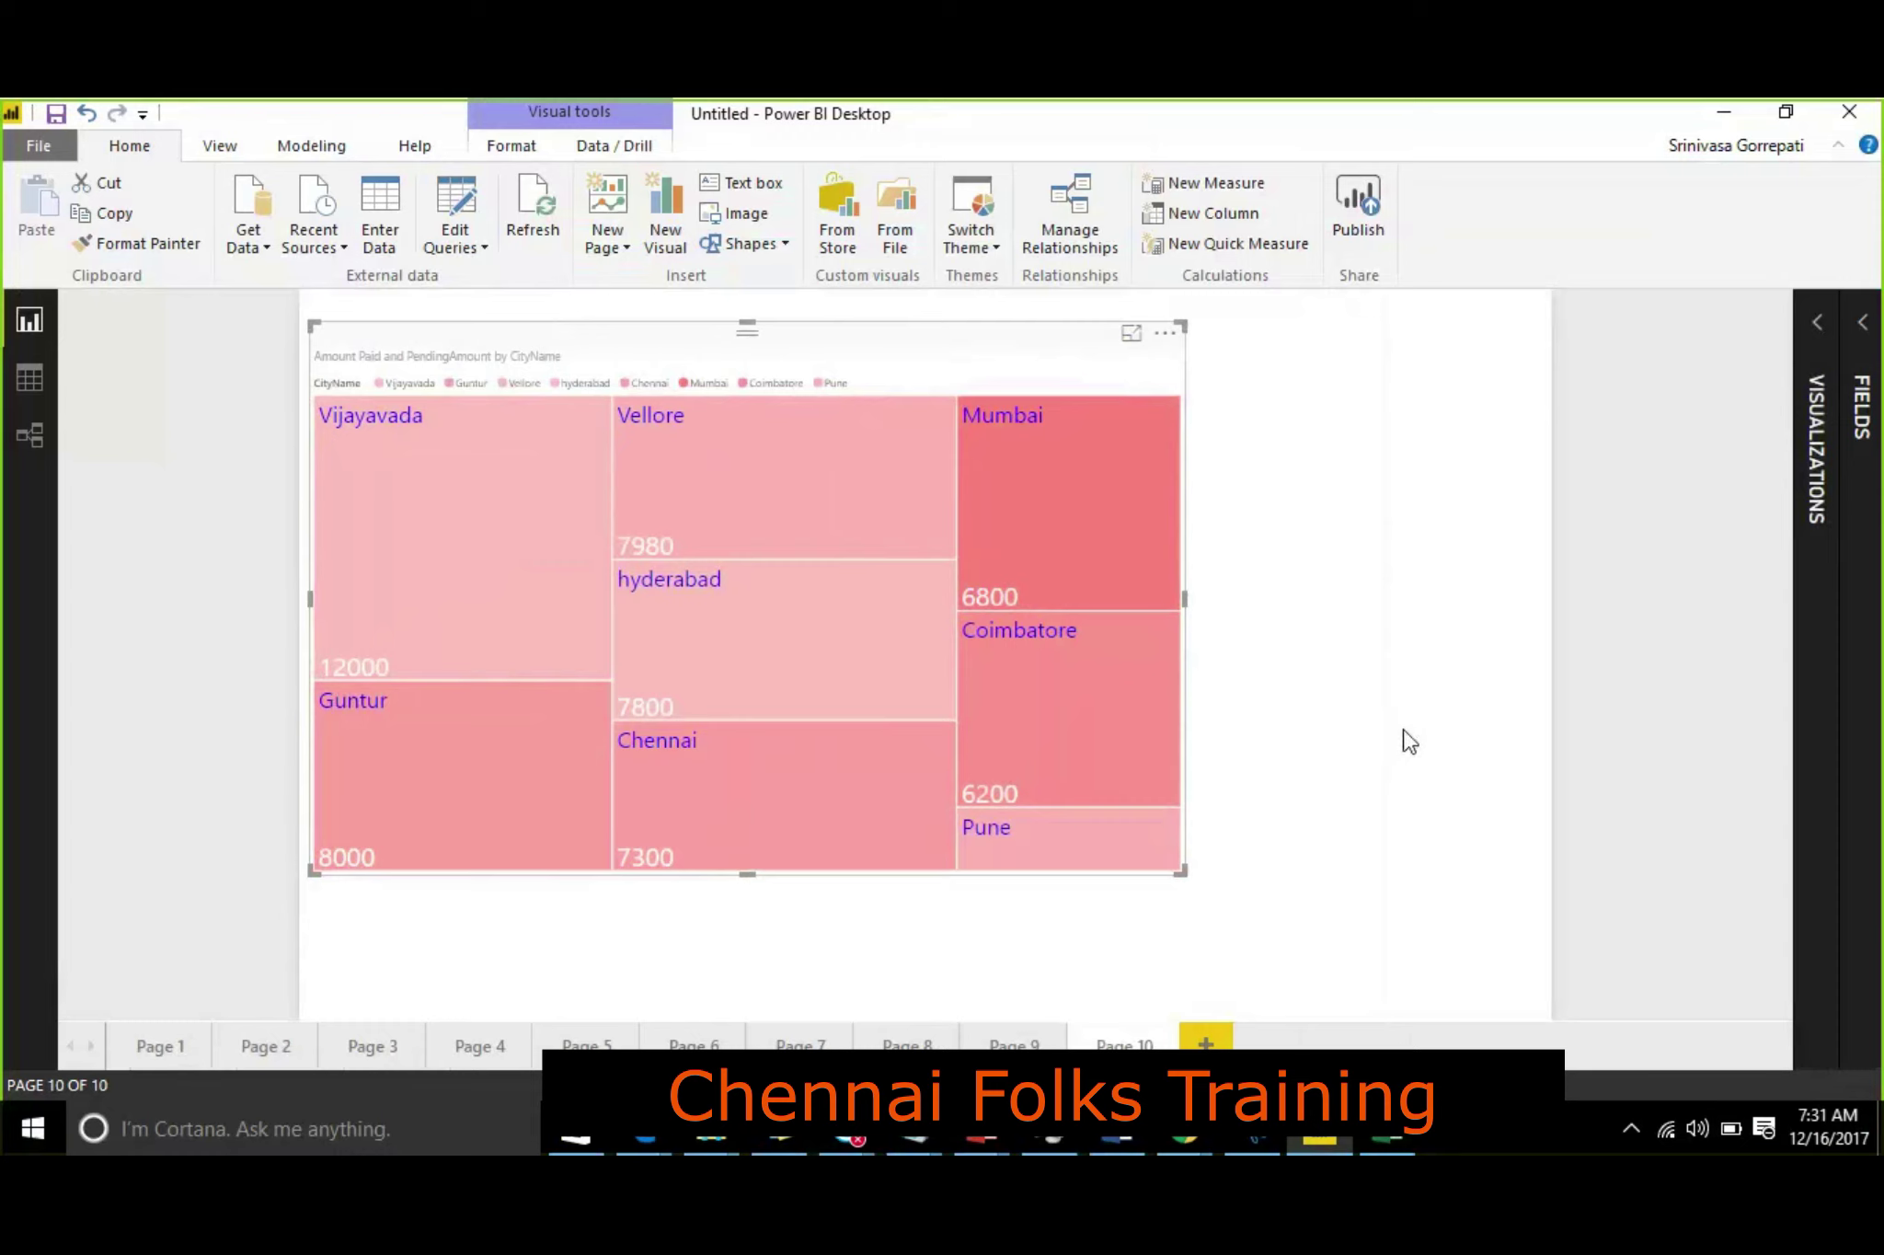